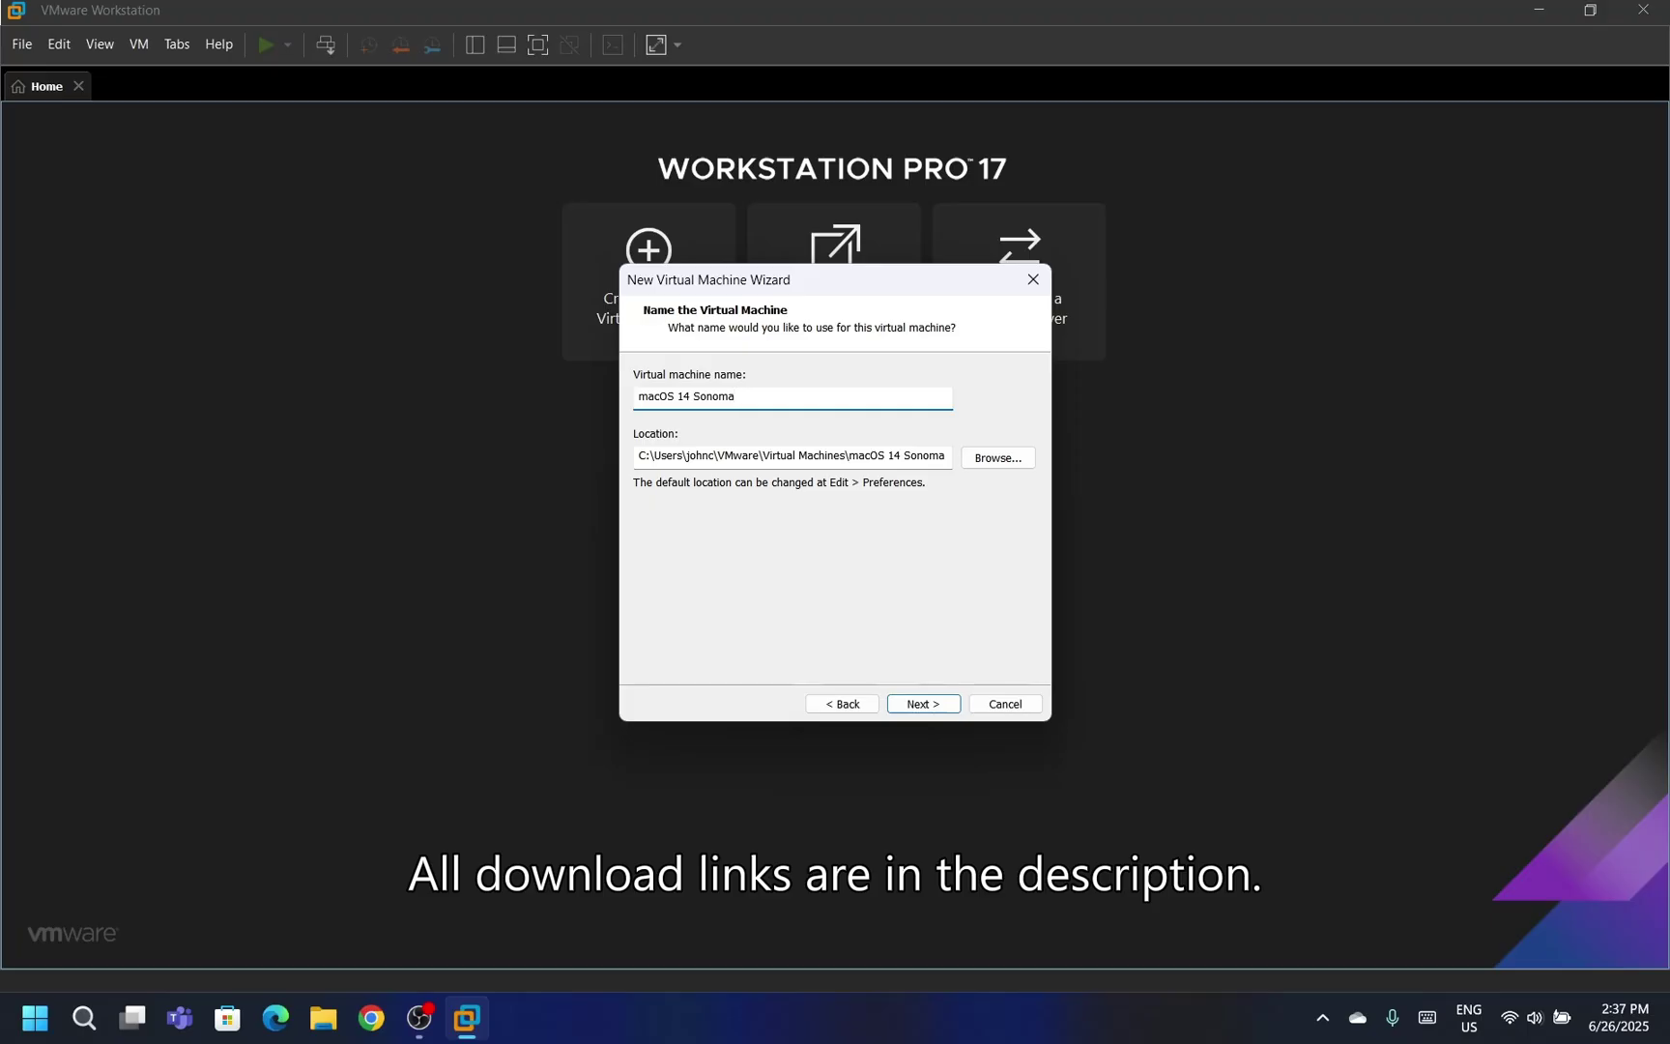
Step: Store the 80 GB virtual disk as a single file and advance to the Ready to Create summary
key(Return)
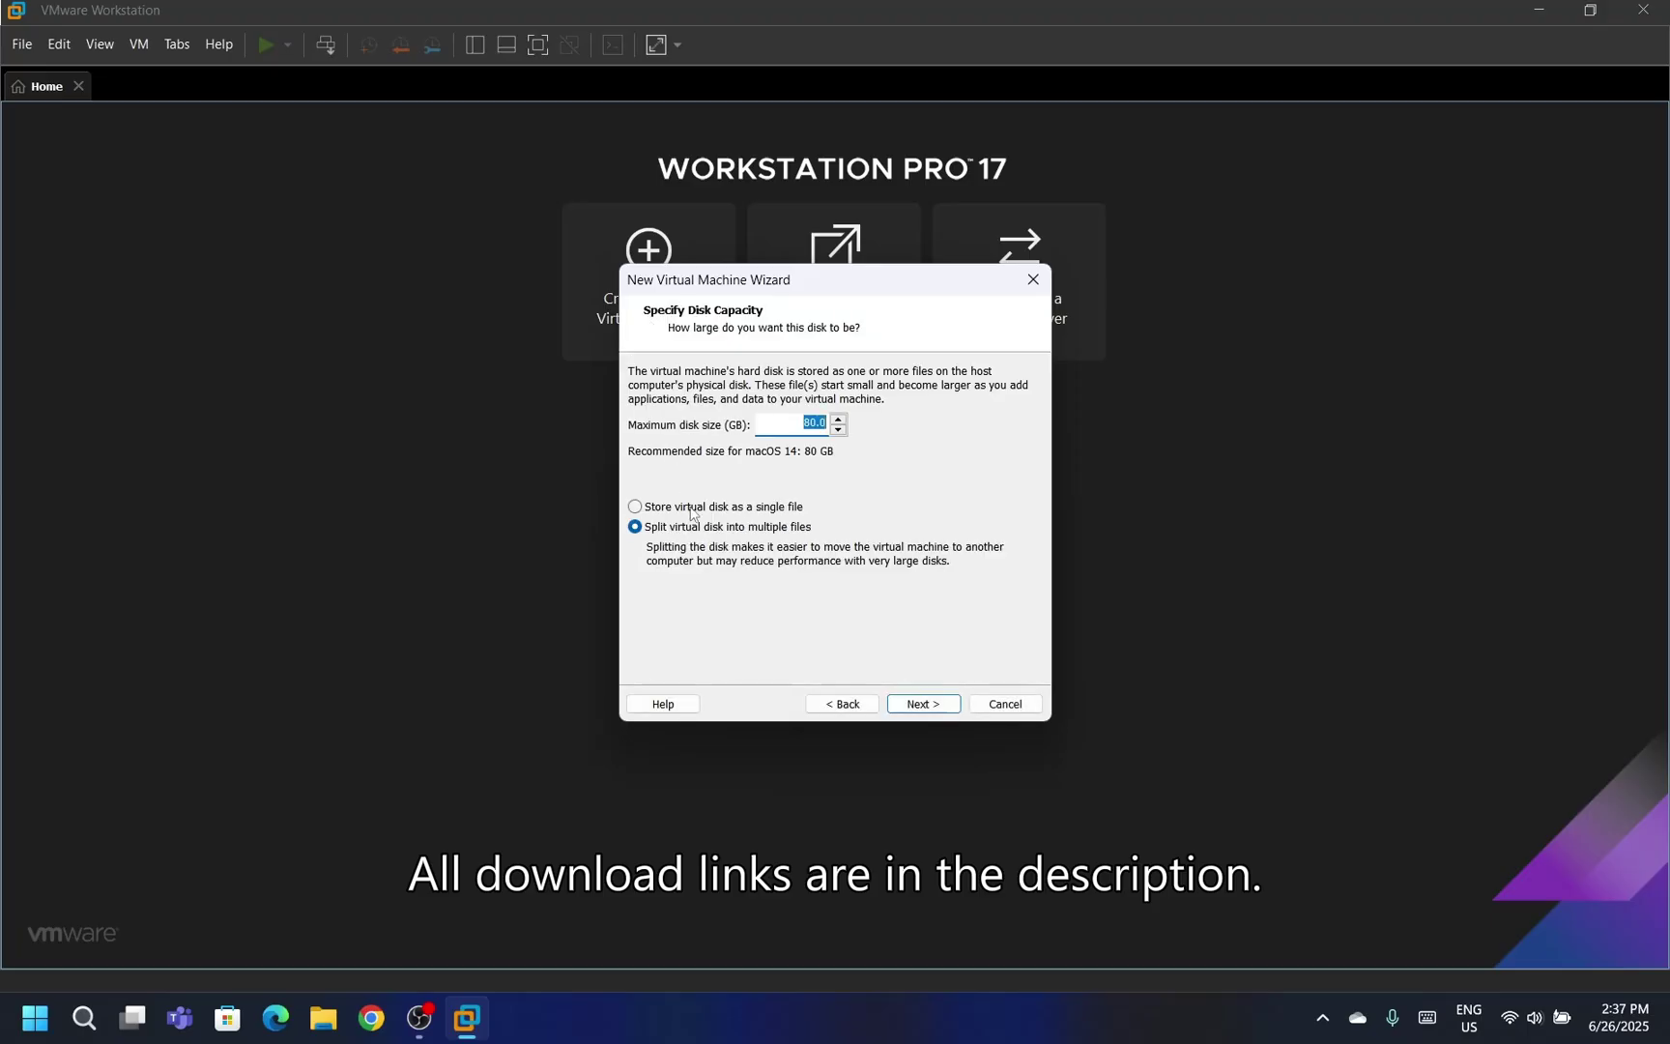
click(691, 510)
key(Return)
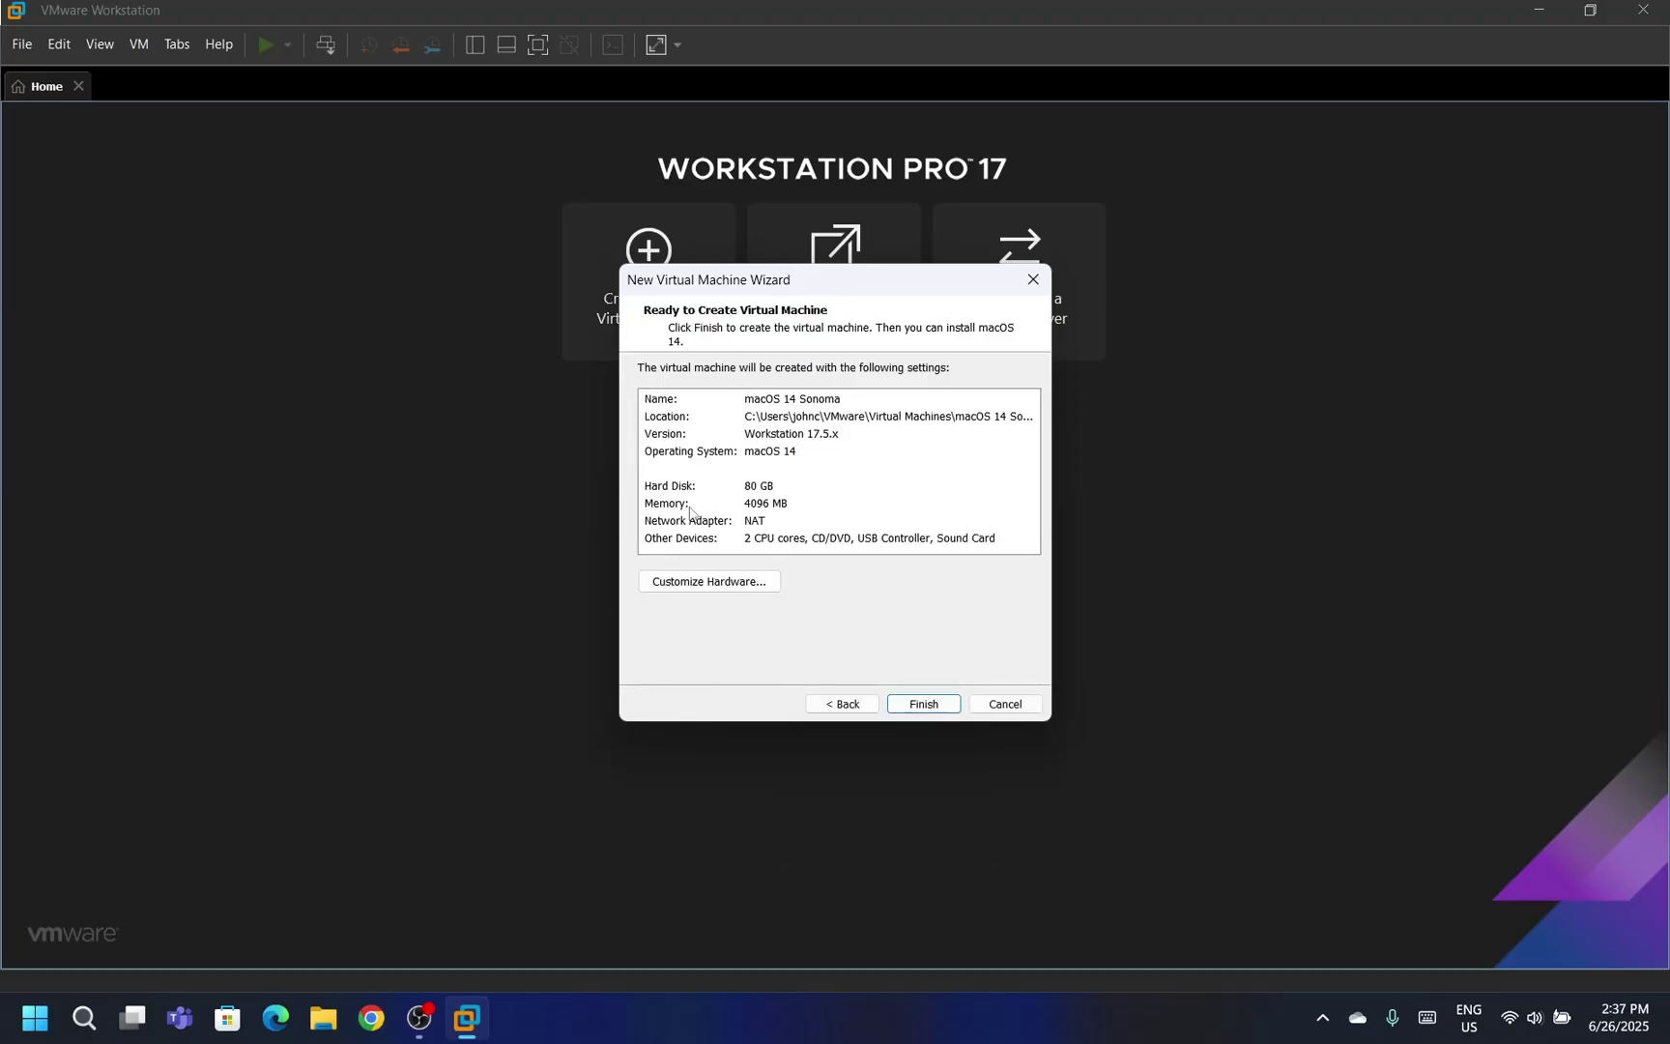
Step: In Customize Hardware, set the processor to 4 cores per processor
click(712, 578)
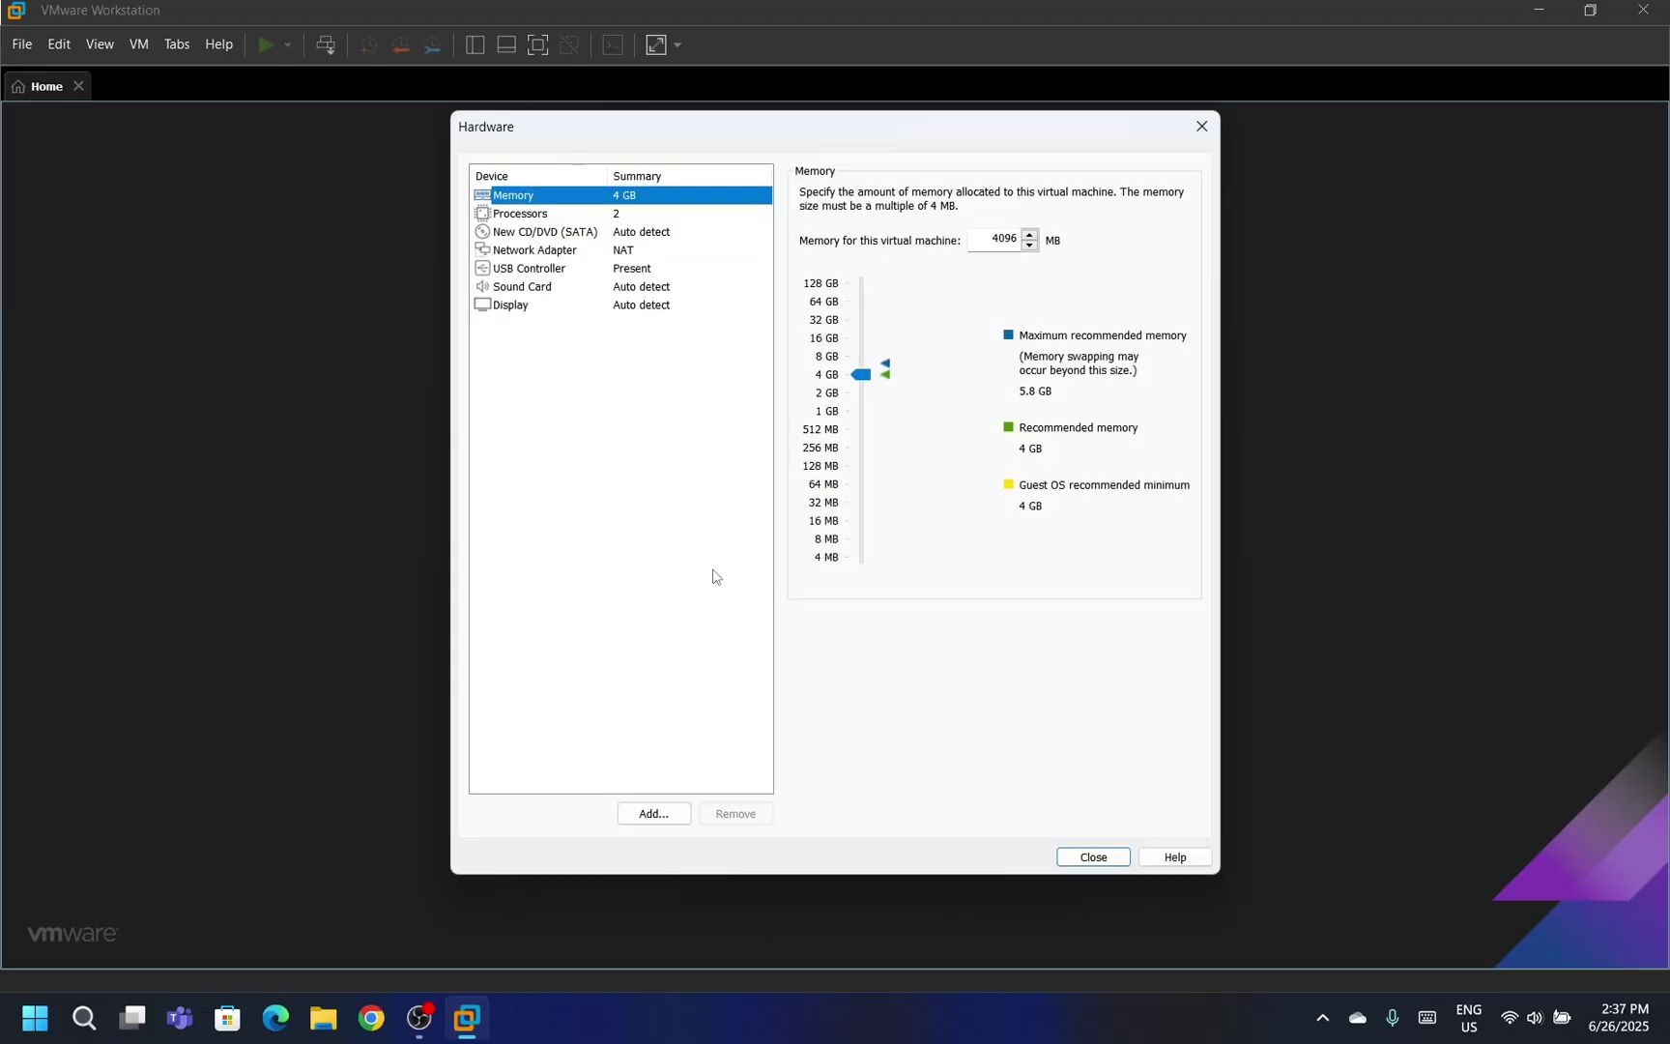
click(584, 216)
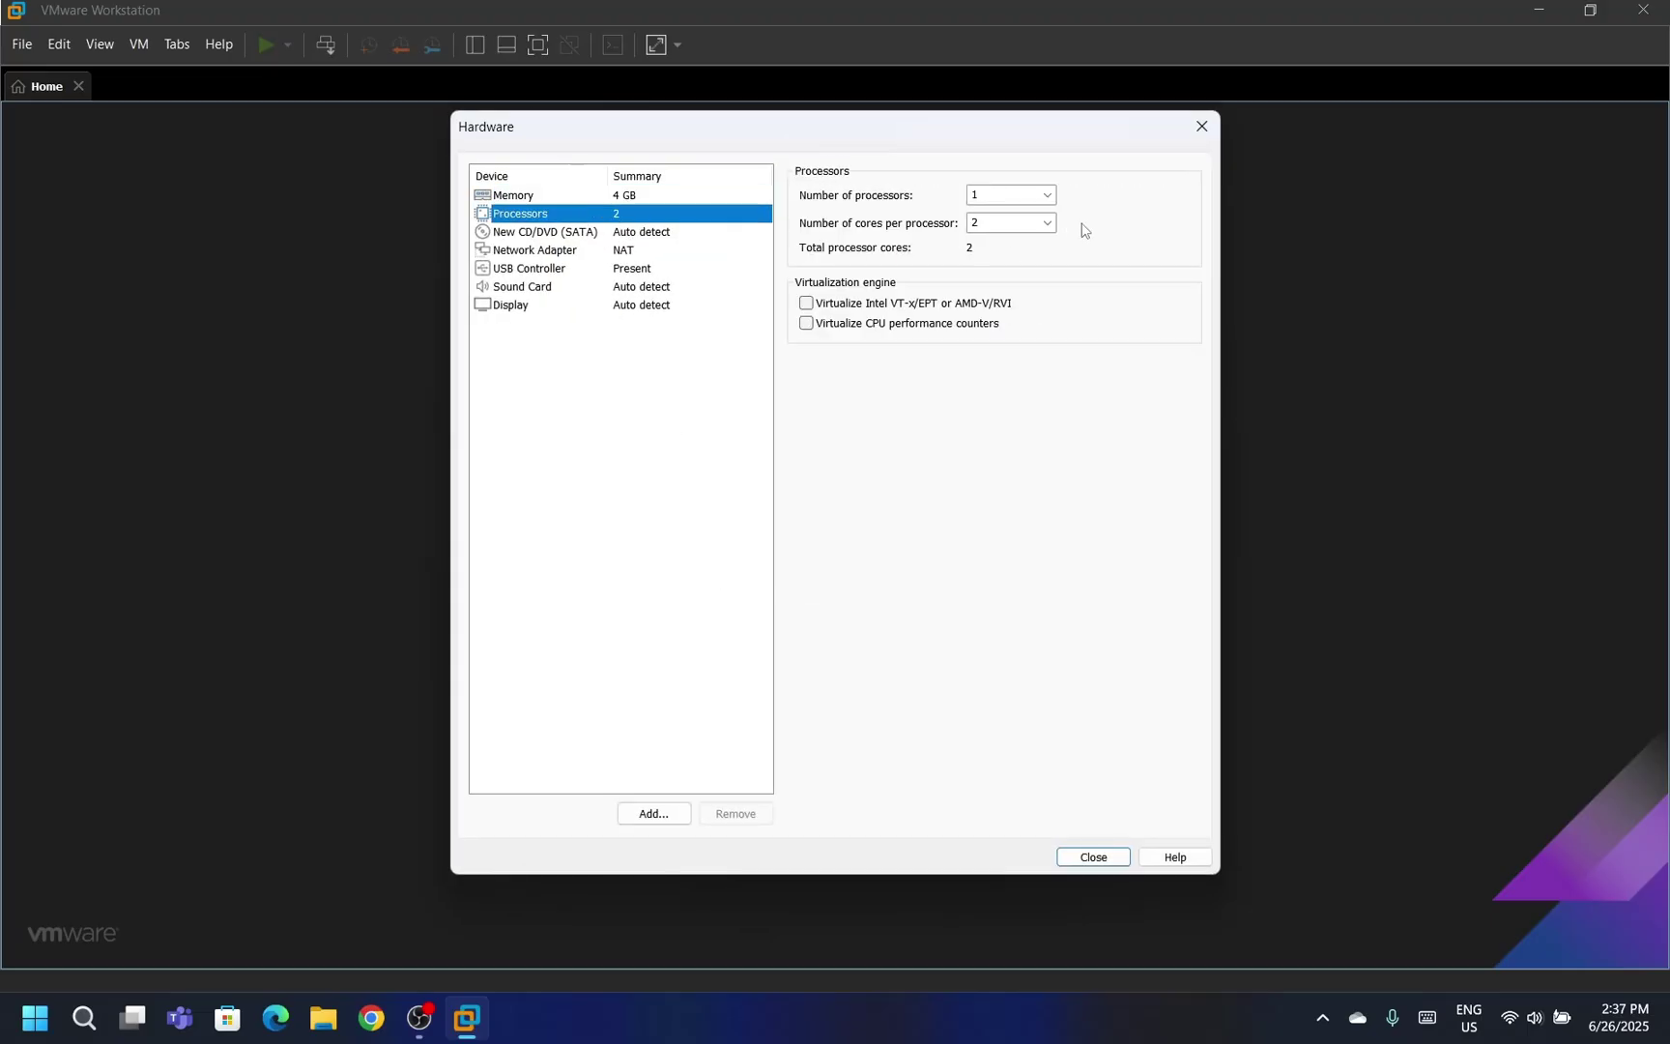
click(1047, 223)
click(1039, 288)
Step: Point the CD/DVD drive at the ISO image Downloads > ISOs > Sonoma.iso
click(681, 234)
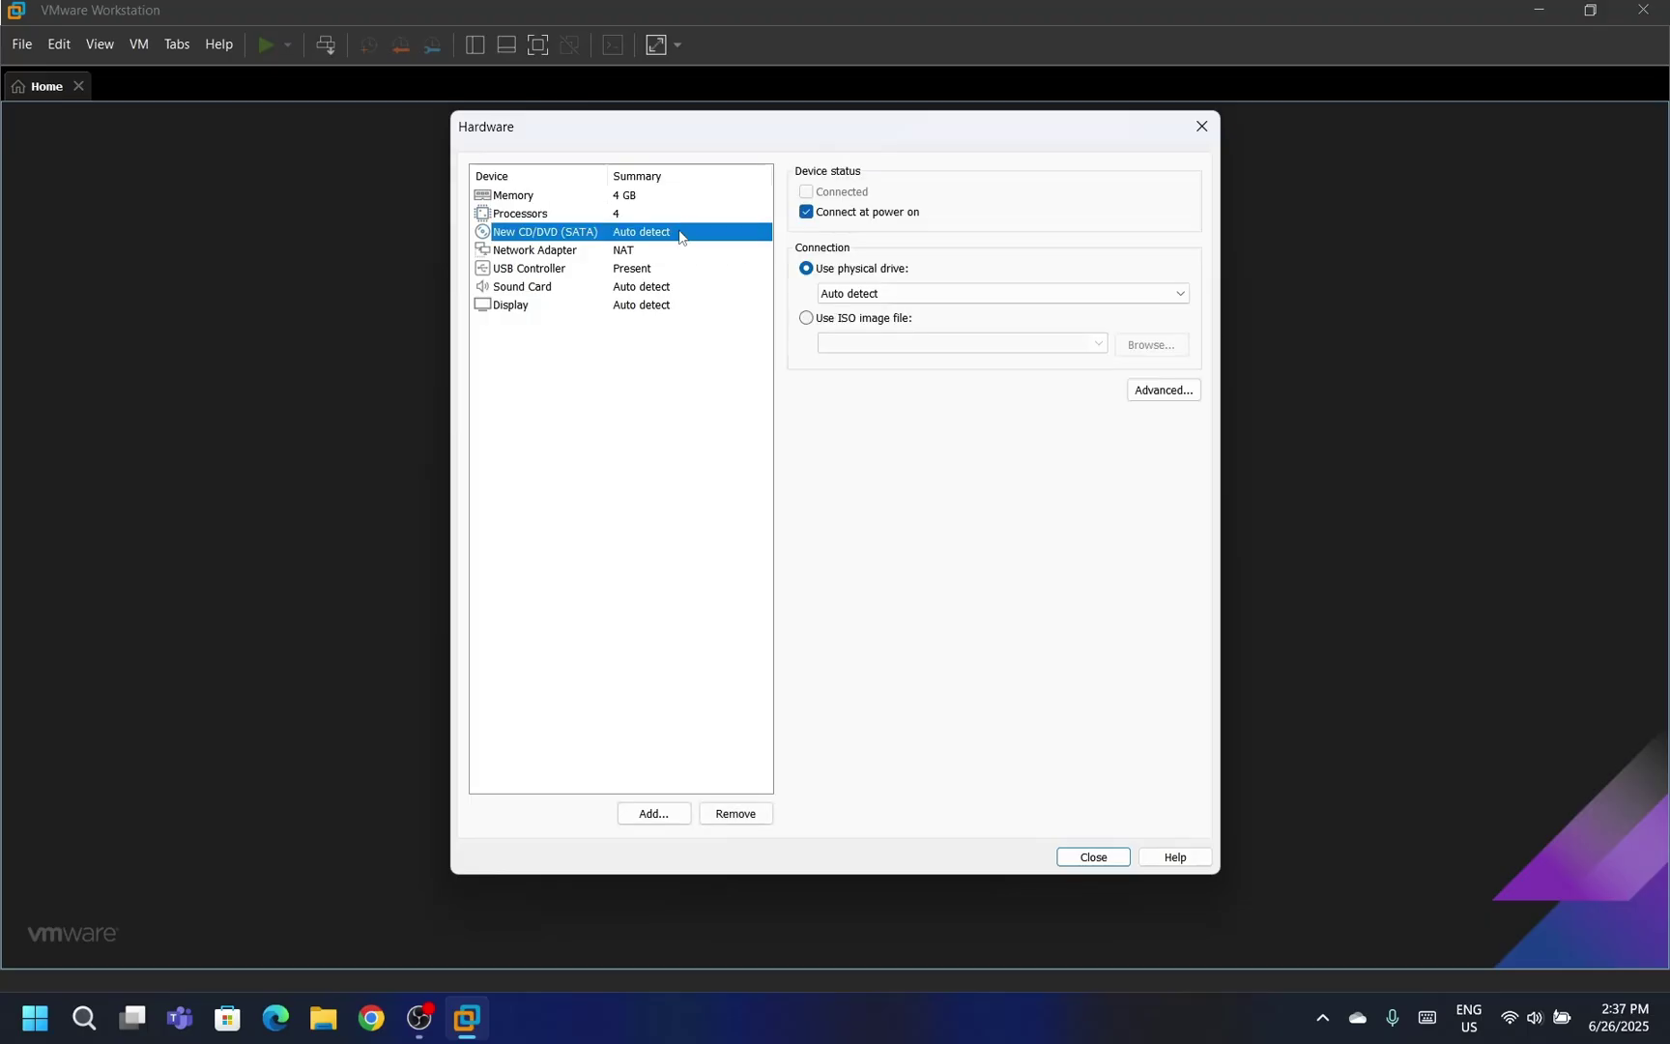
click(856, 321)
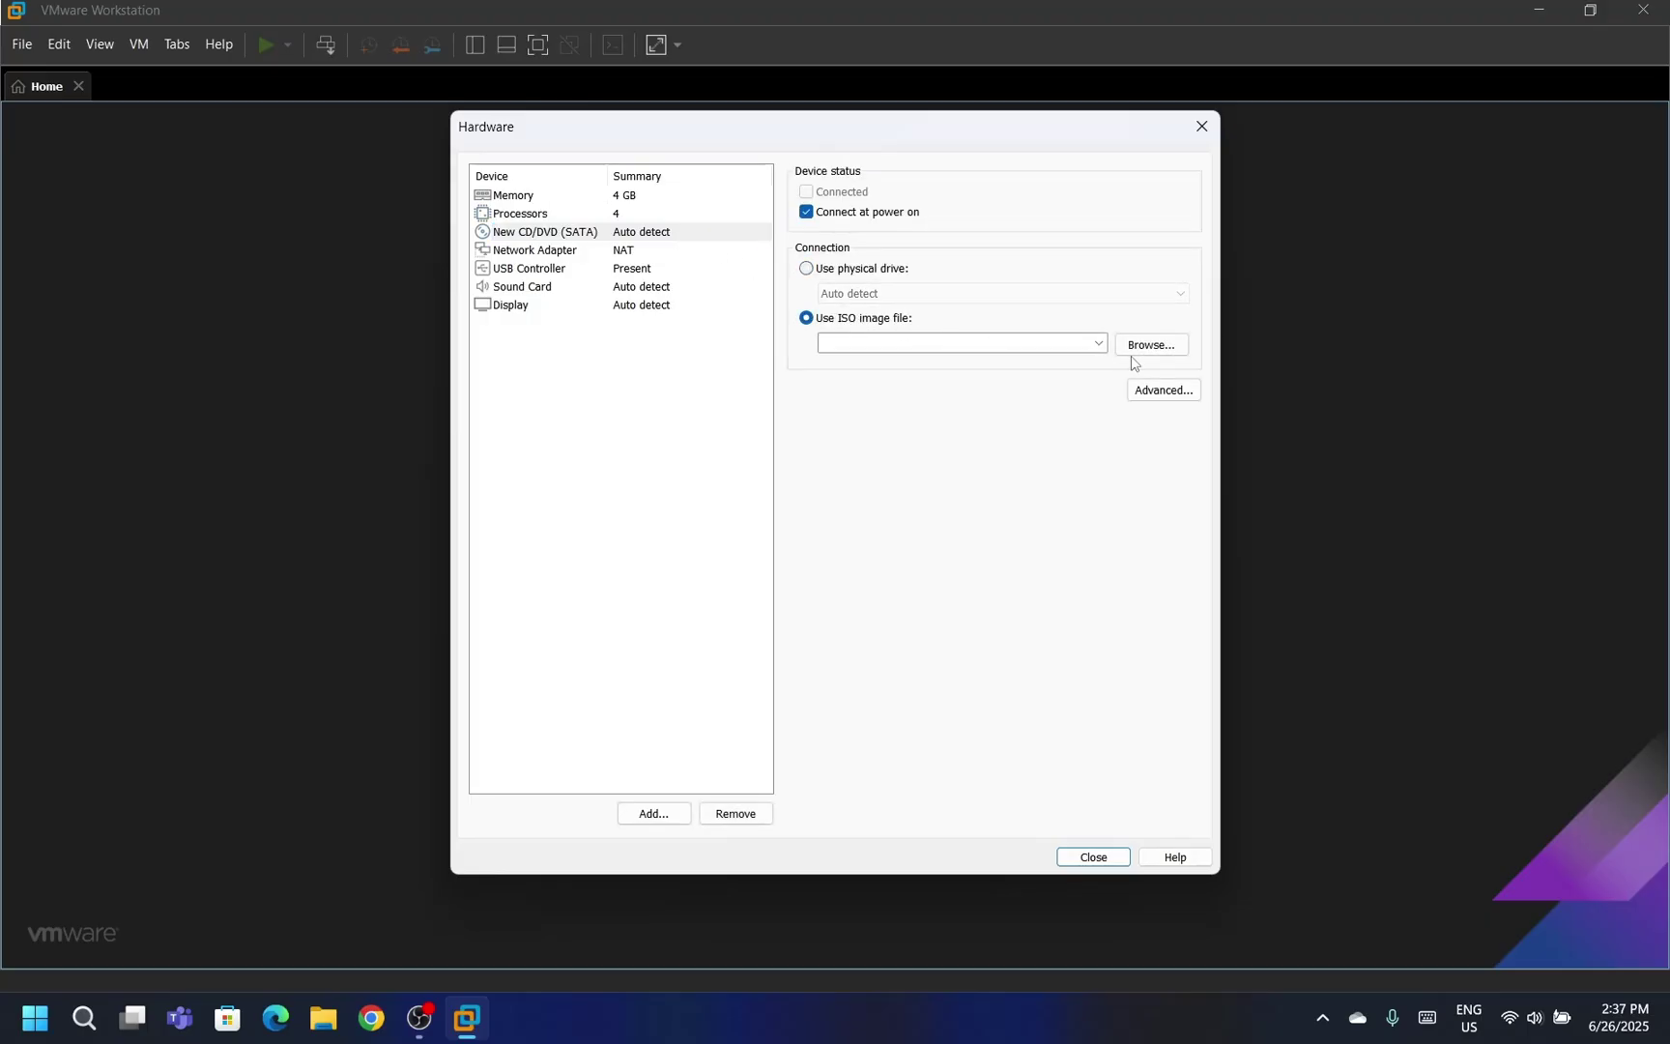
click(1138, 346)
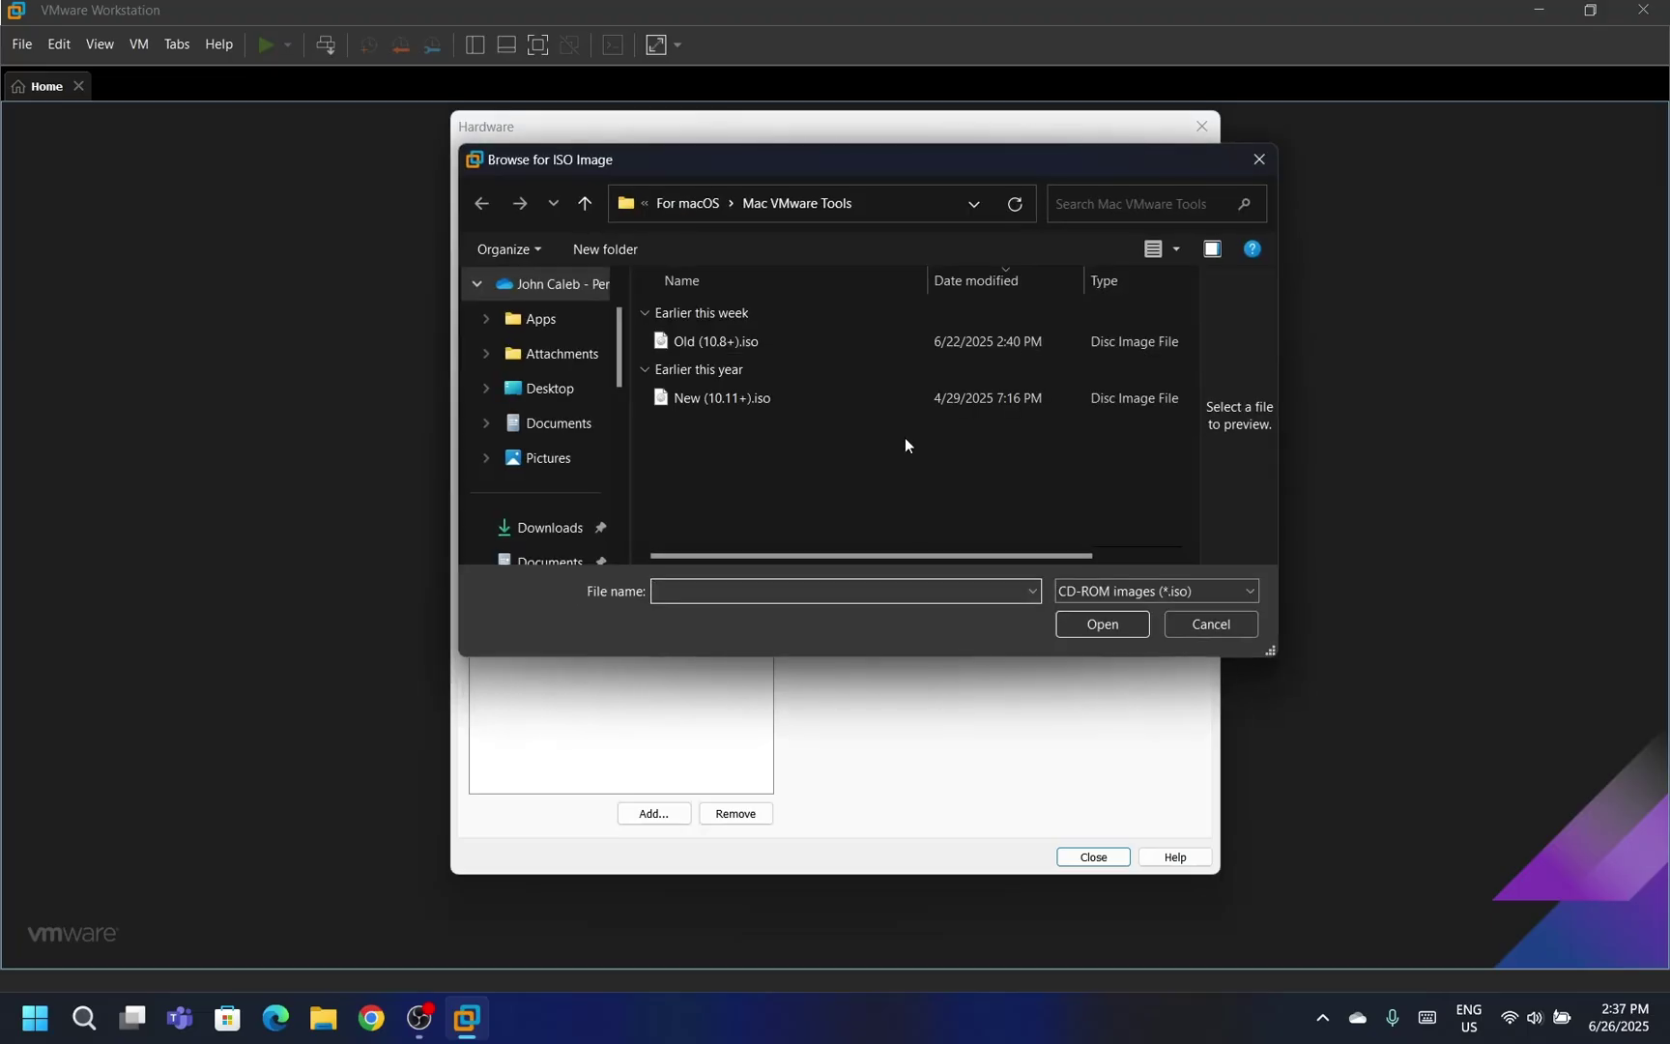
click(548, 526)
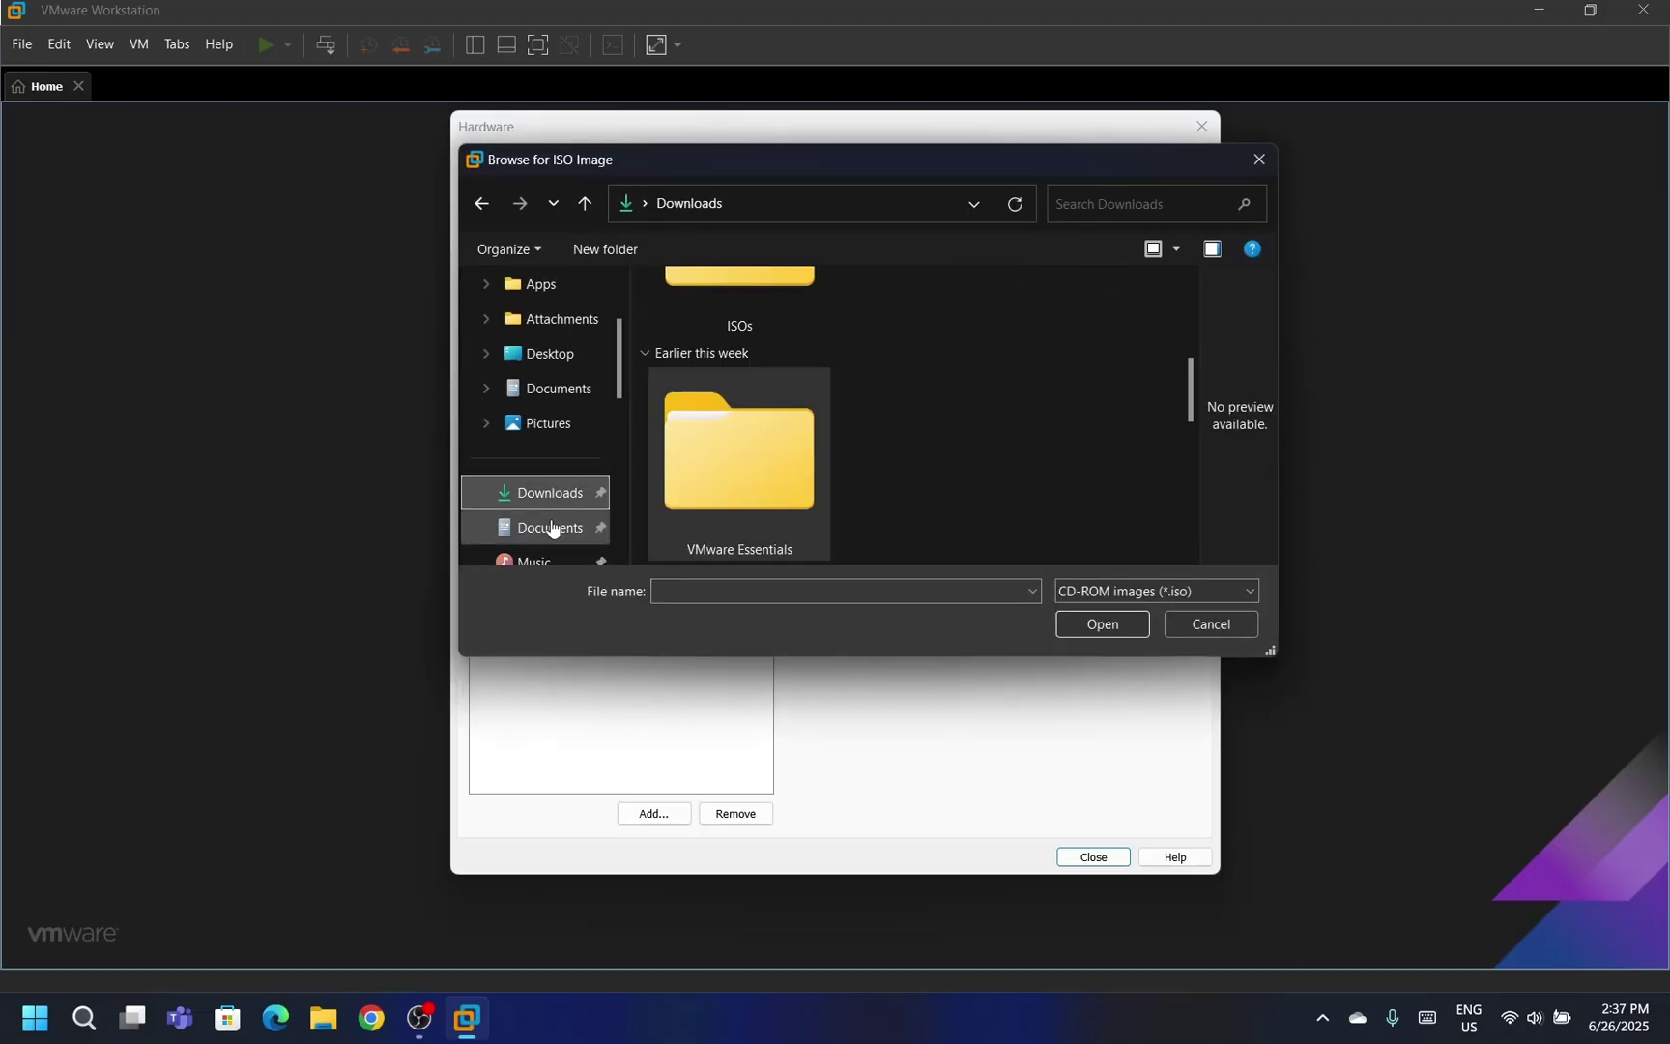
double_click(735, 326)
double_click(747, 371)
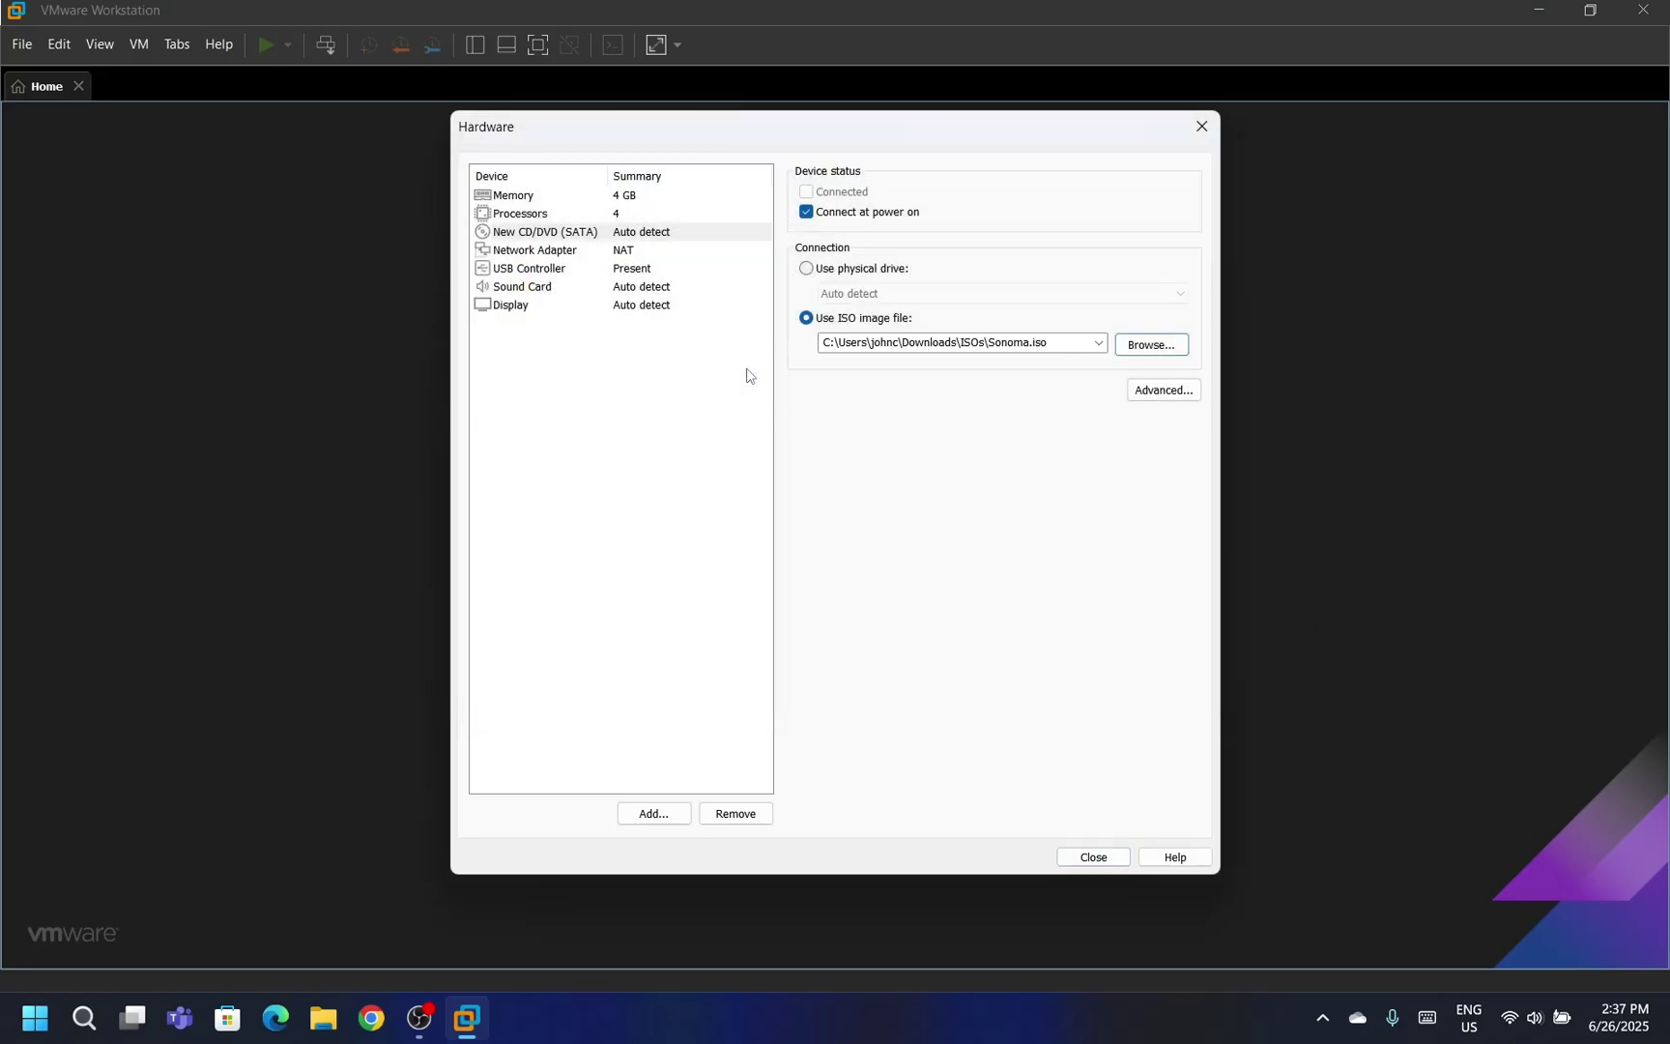
Step: Enable Show all USB input devices on the USB controller and close the hardware settings
click(632, 270)
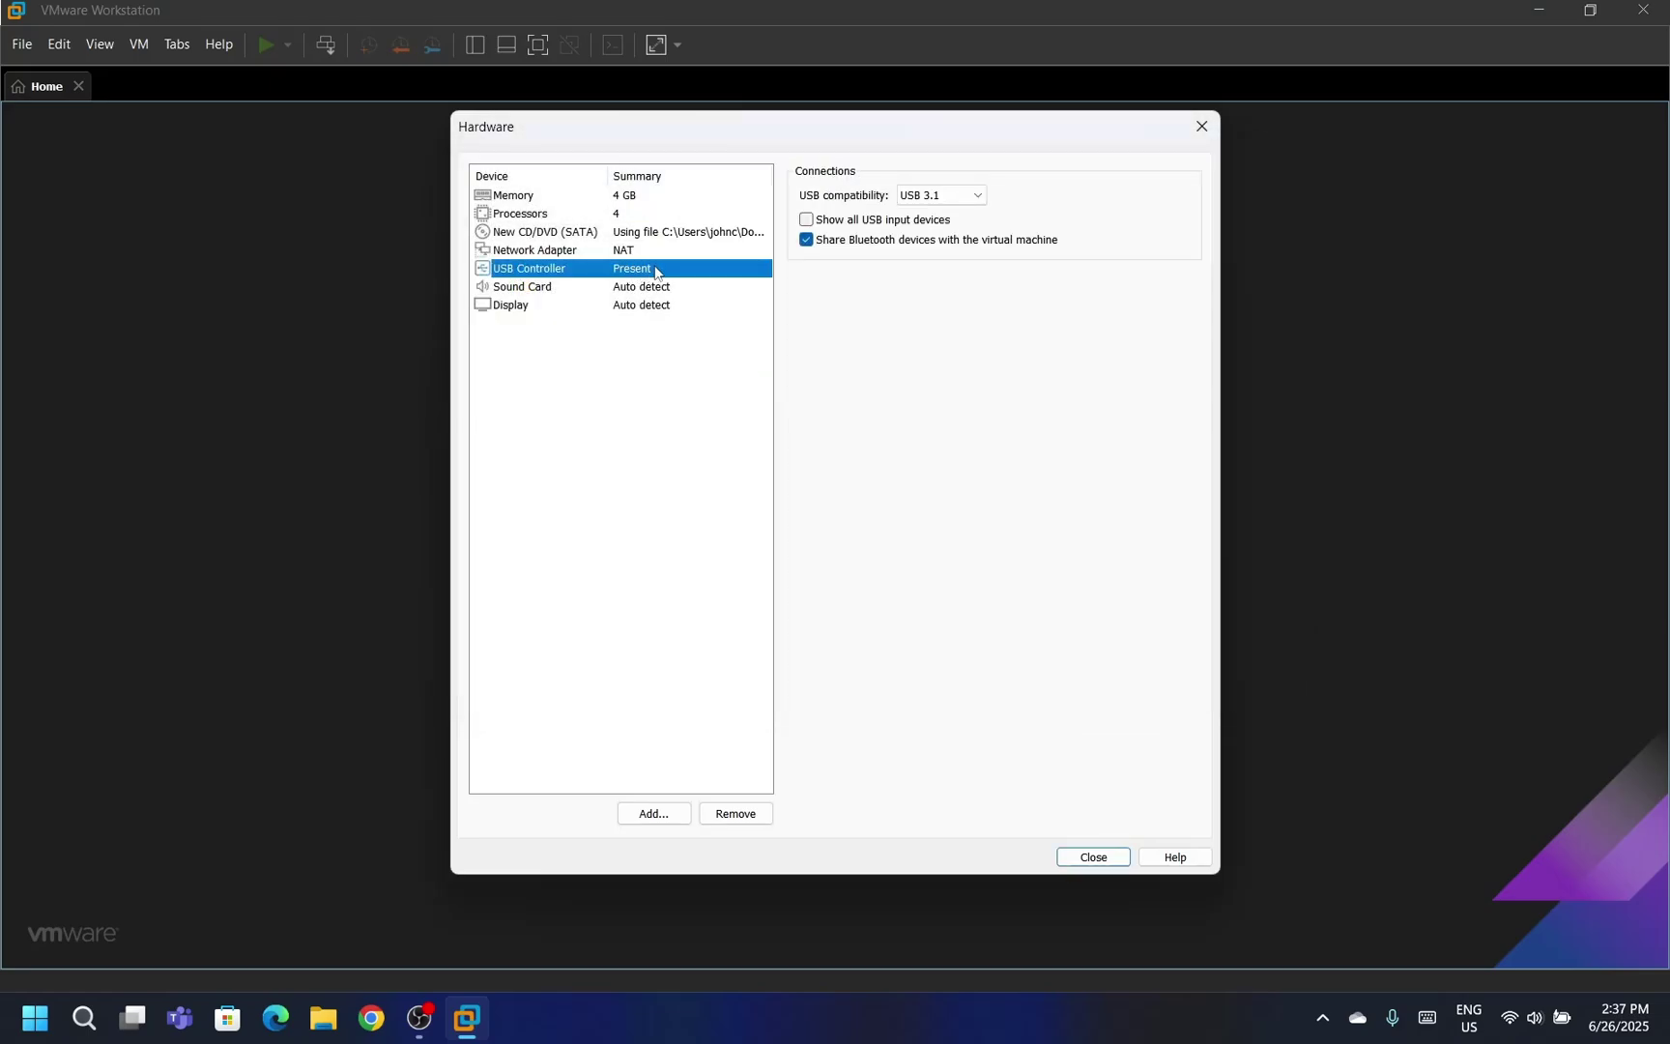
click(824, 219)
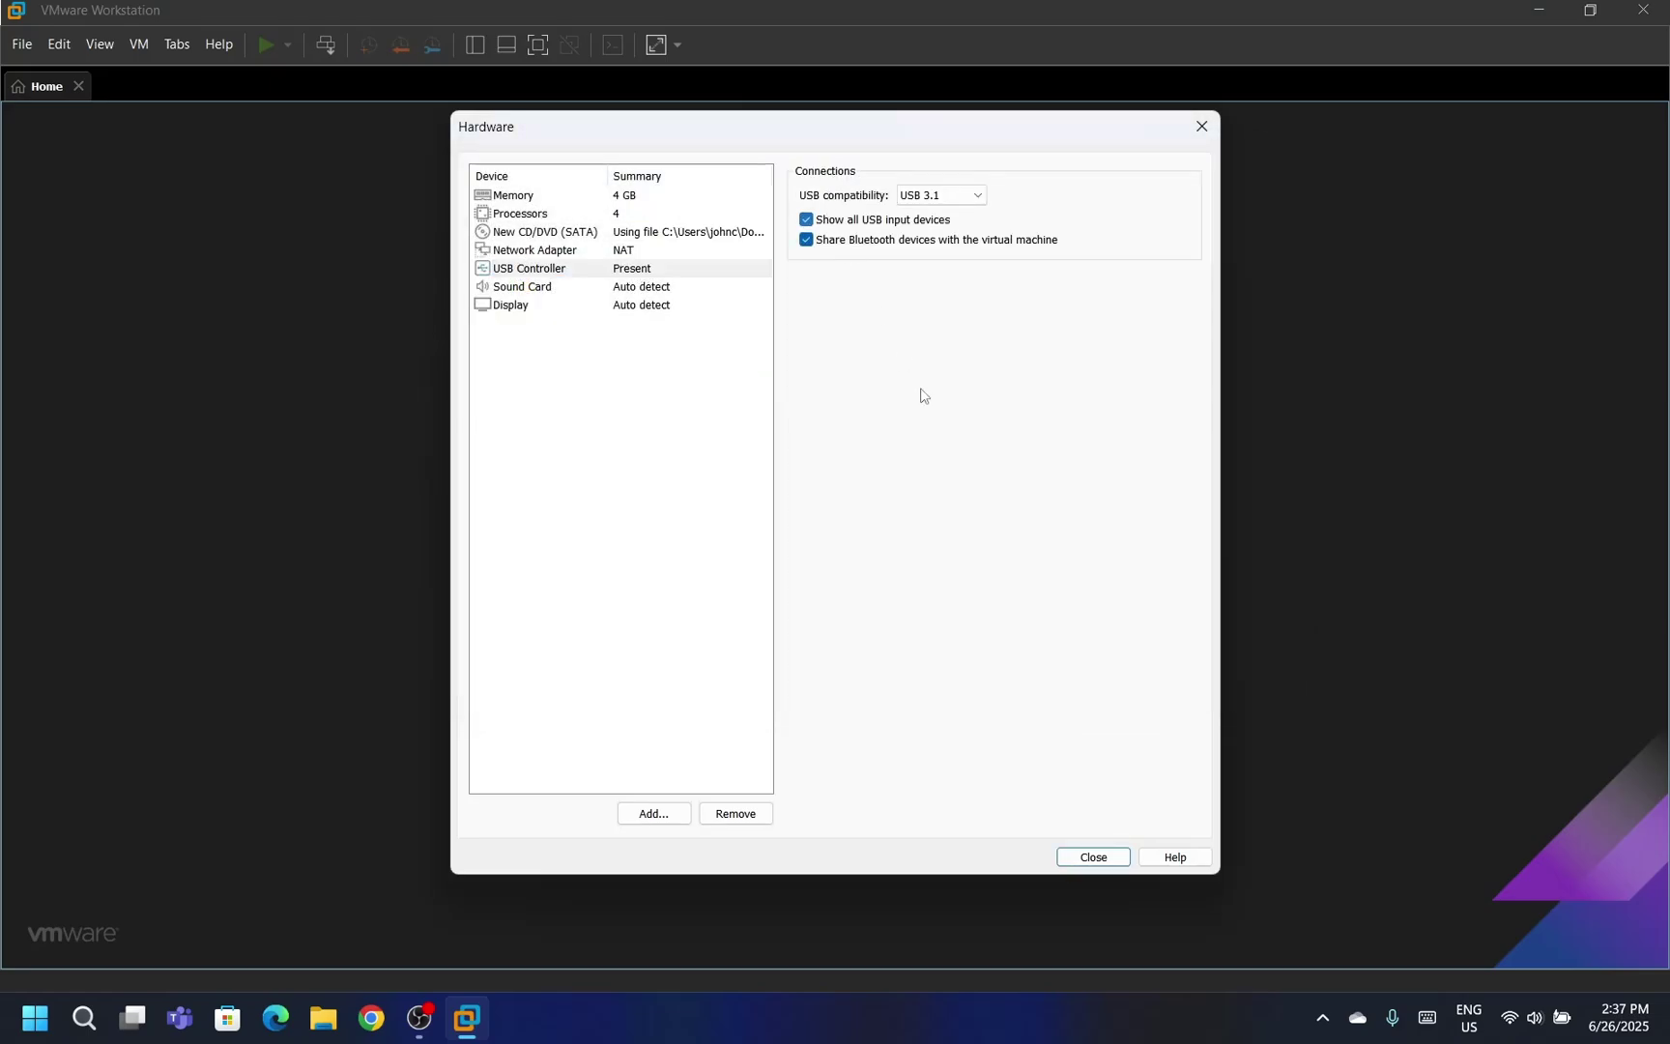
click(1093, 857)
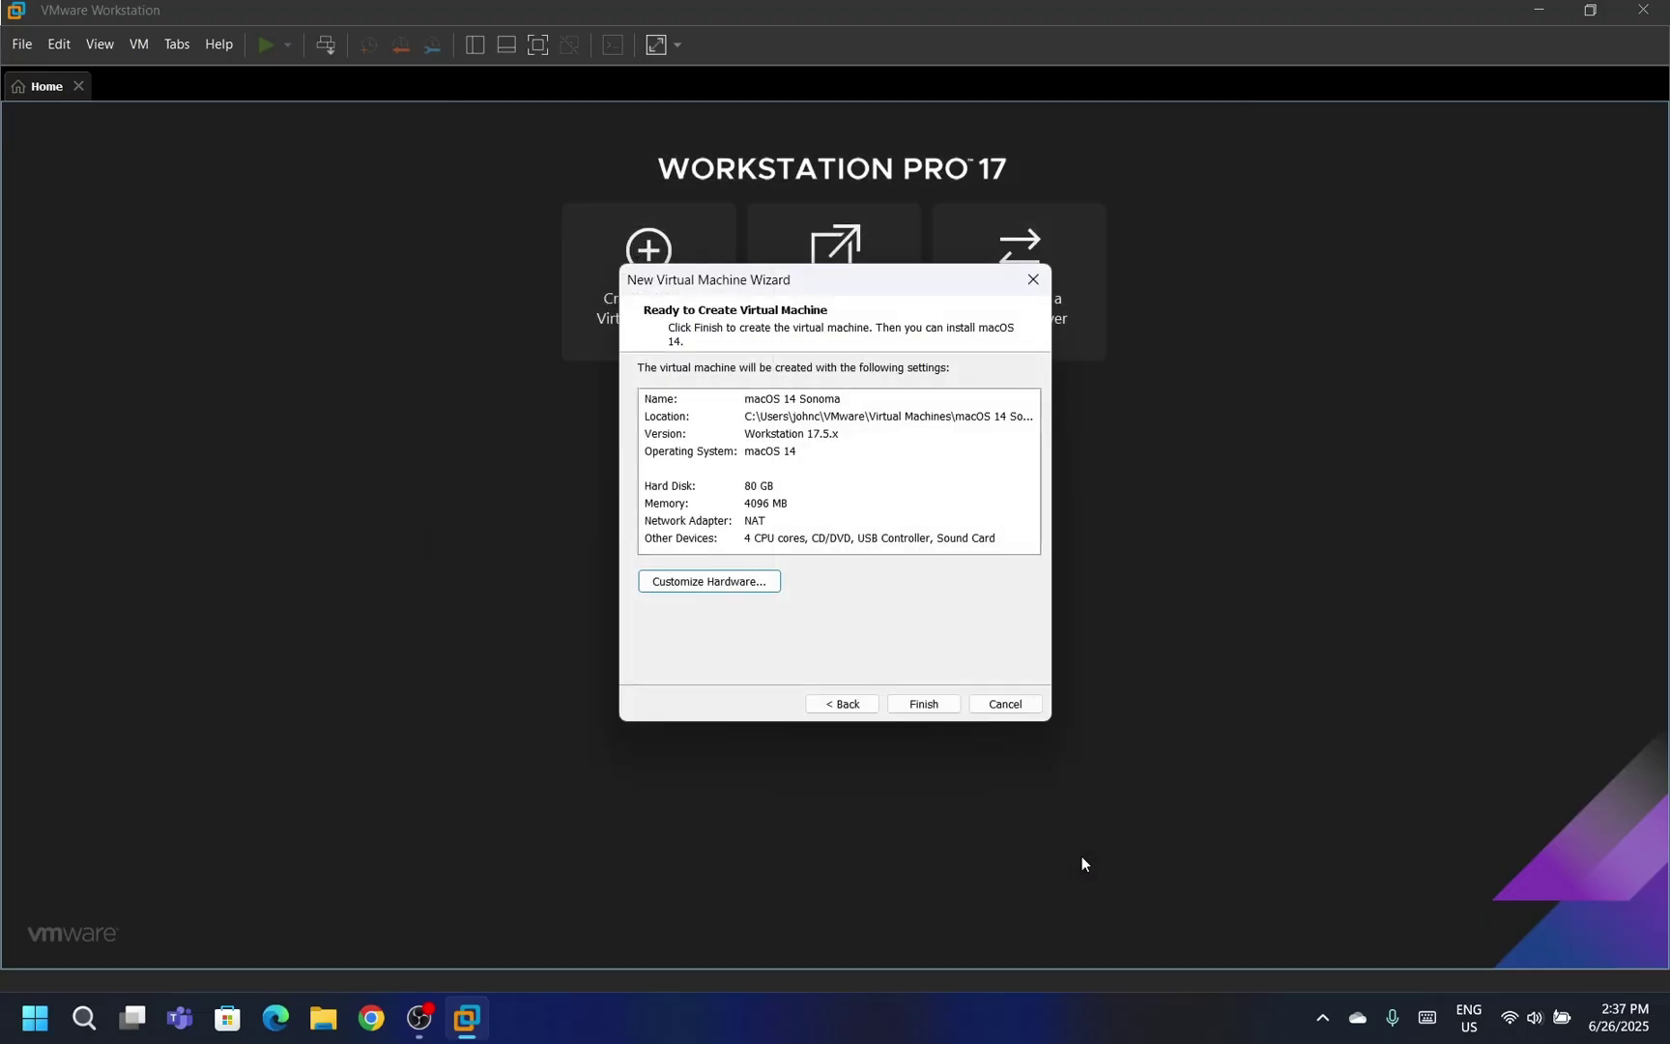
Step: Finish creating the VM, then set the Hard Disk (SATA) virtual device node to SATA 0:2
click(923, 704)
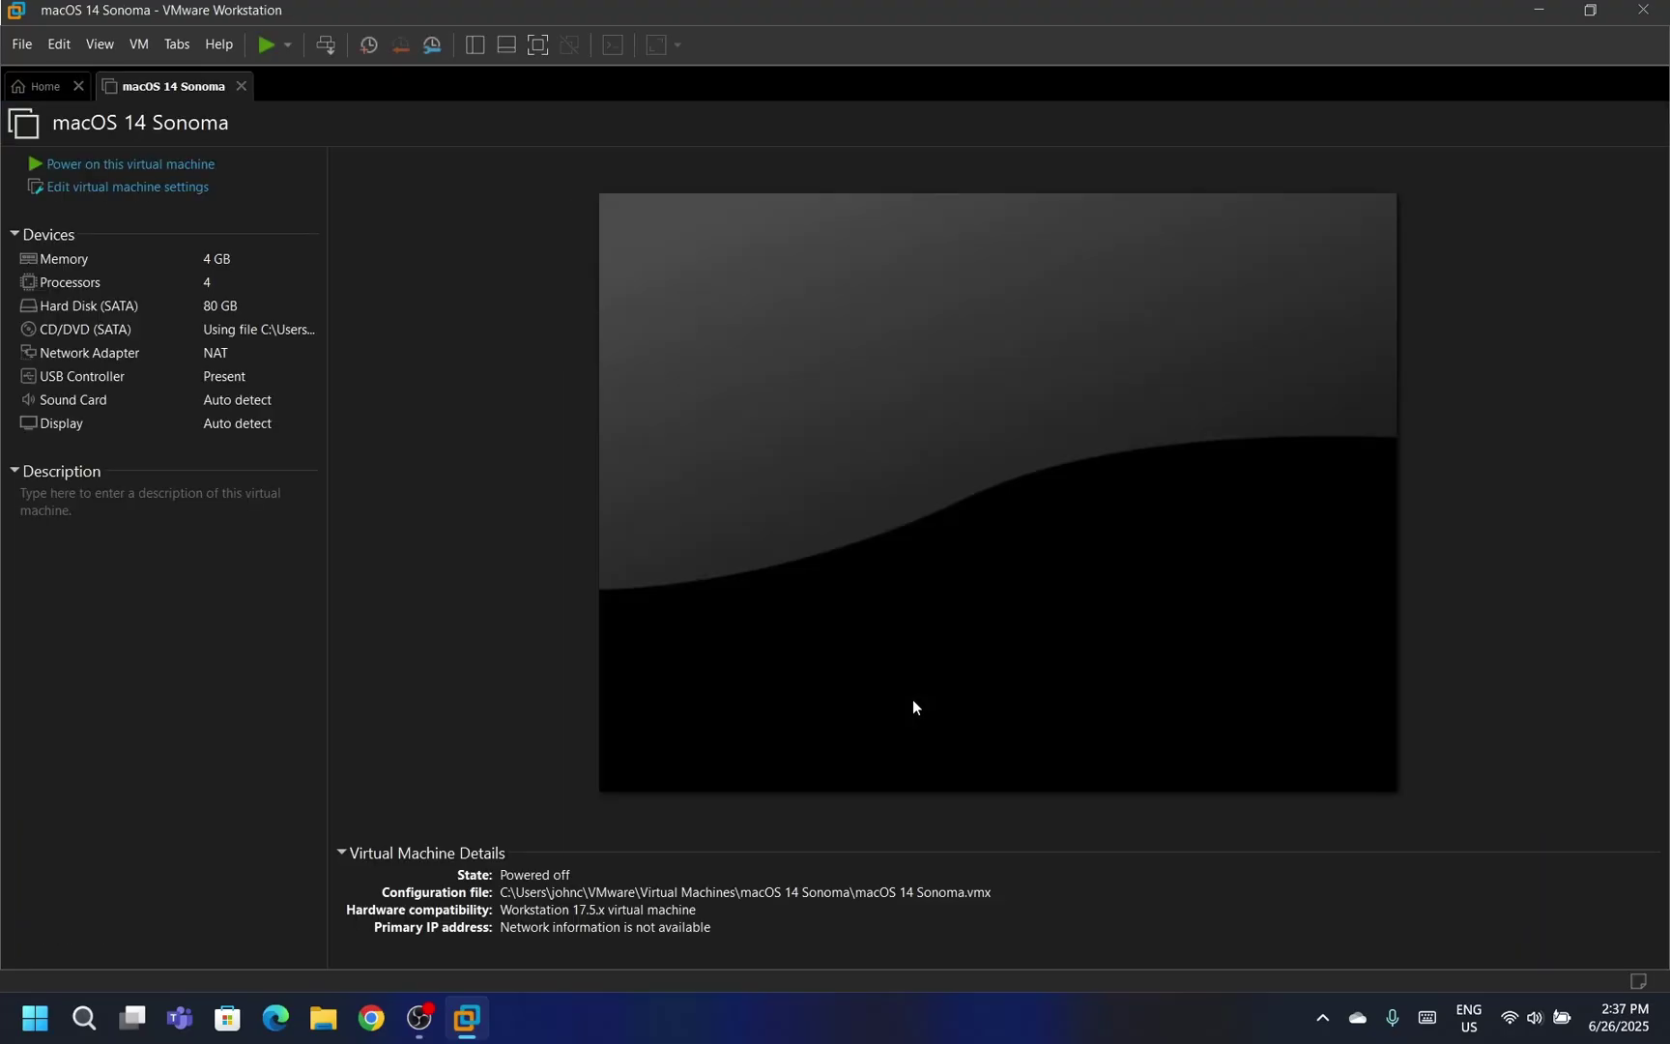
click(217, 187)
click(494, 241)
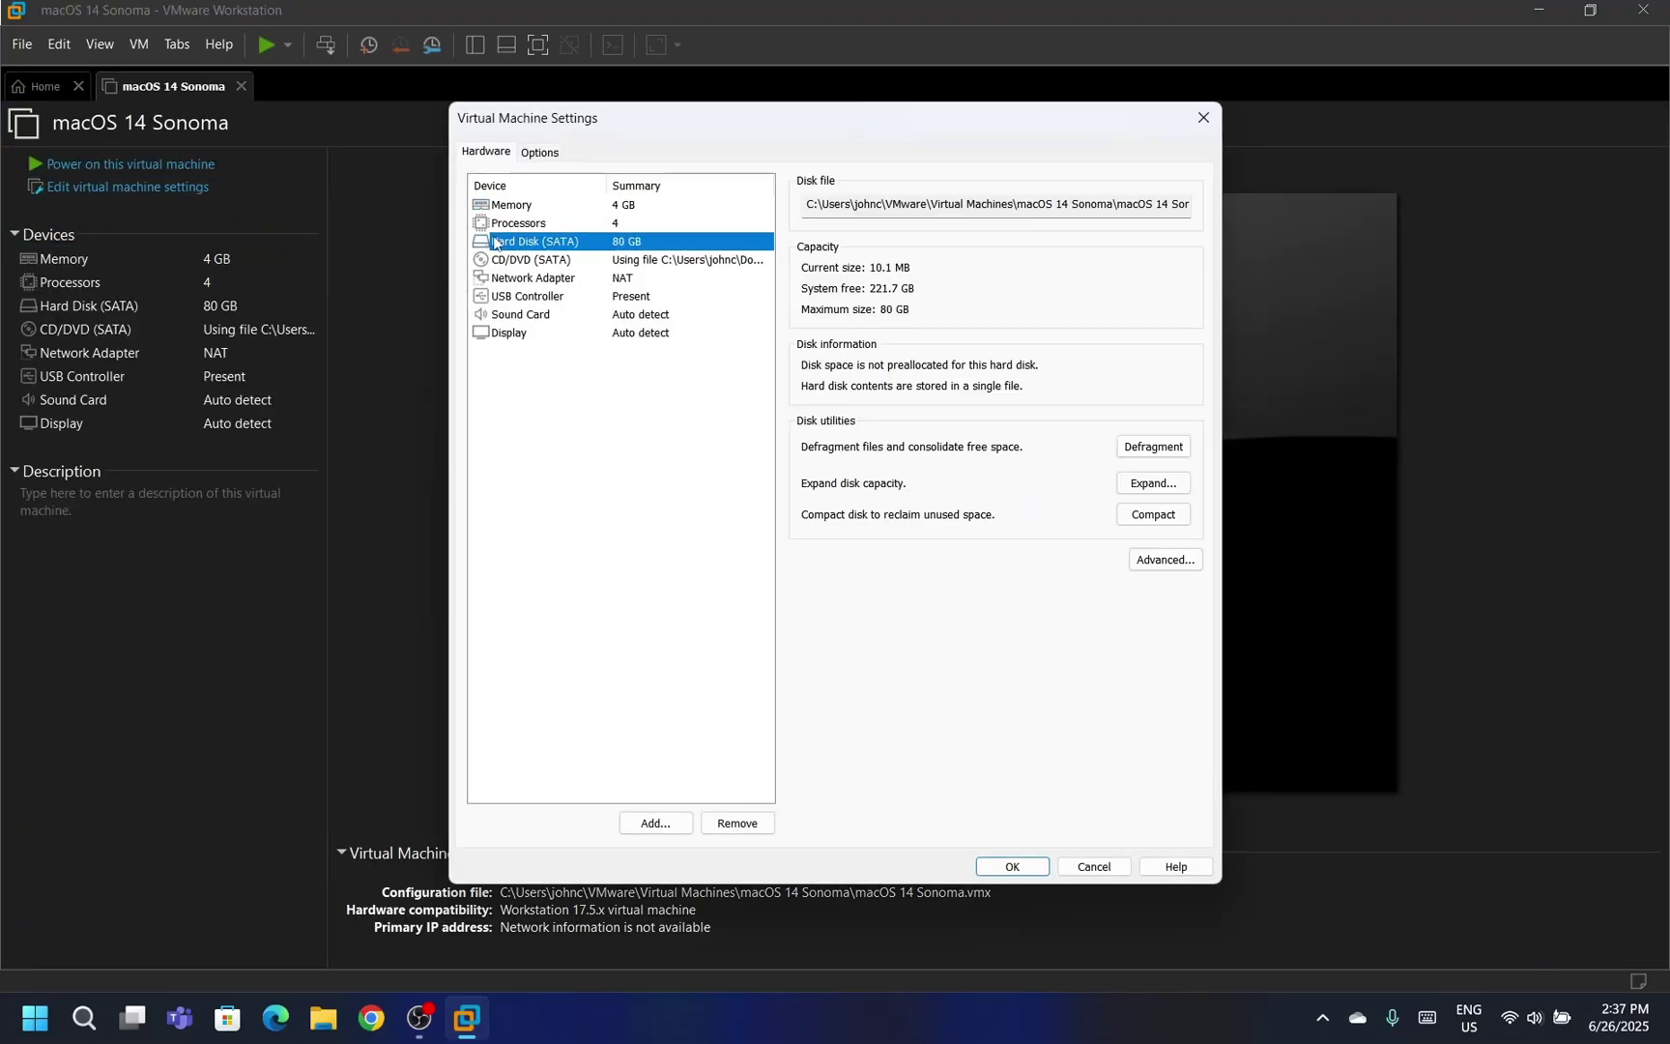
click(1157, 564)
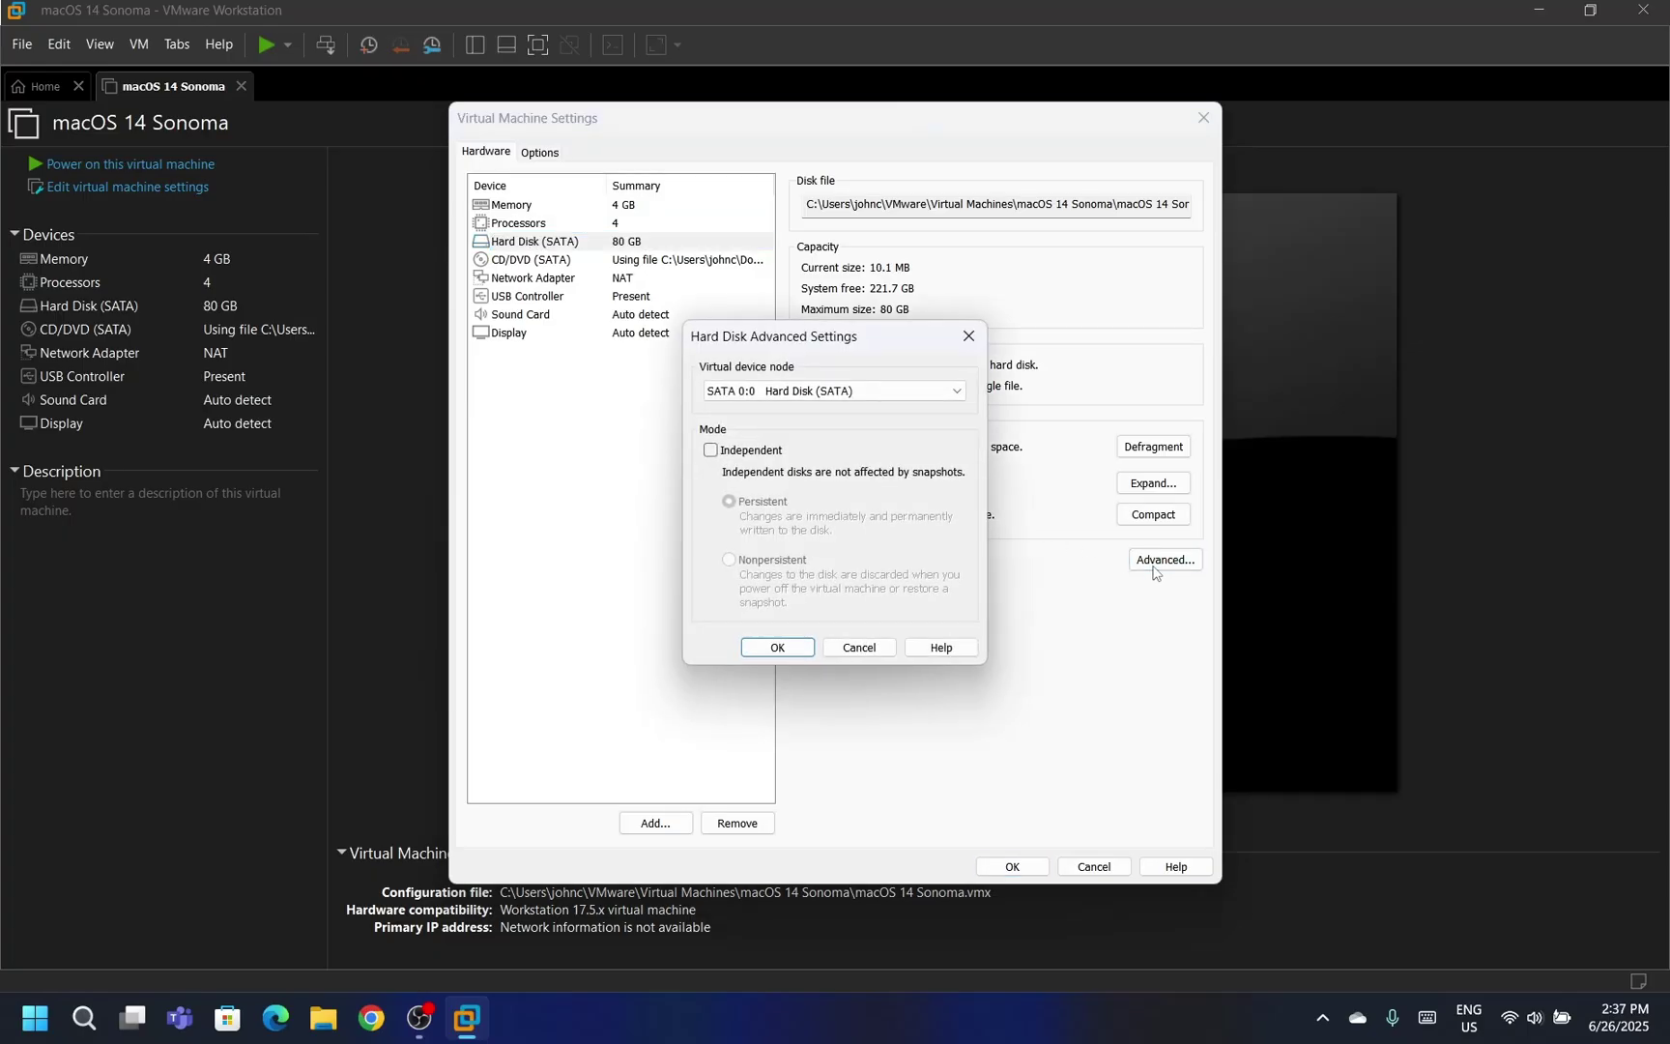
click(859, 391)
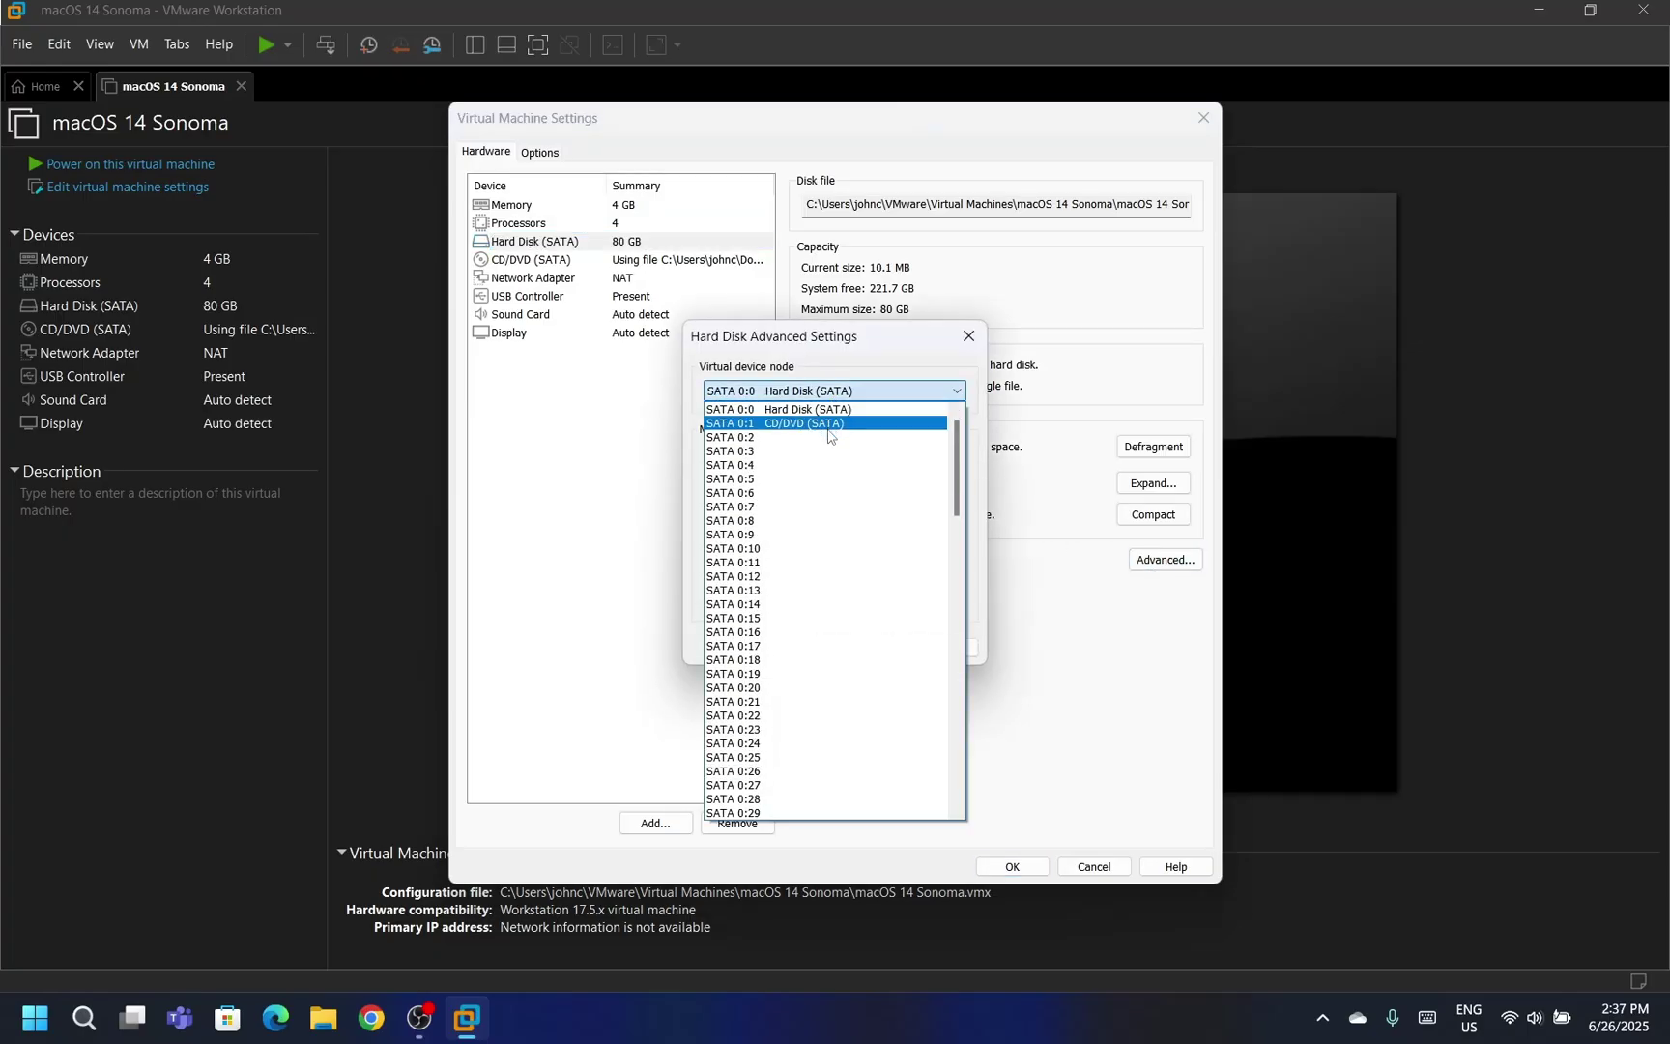
click(828, 437)
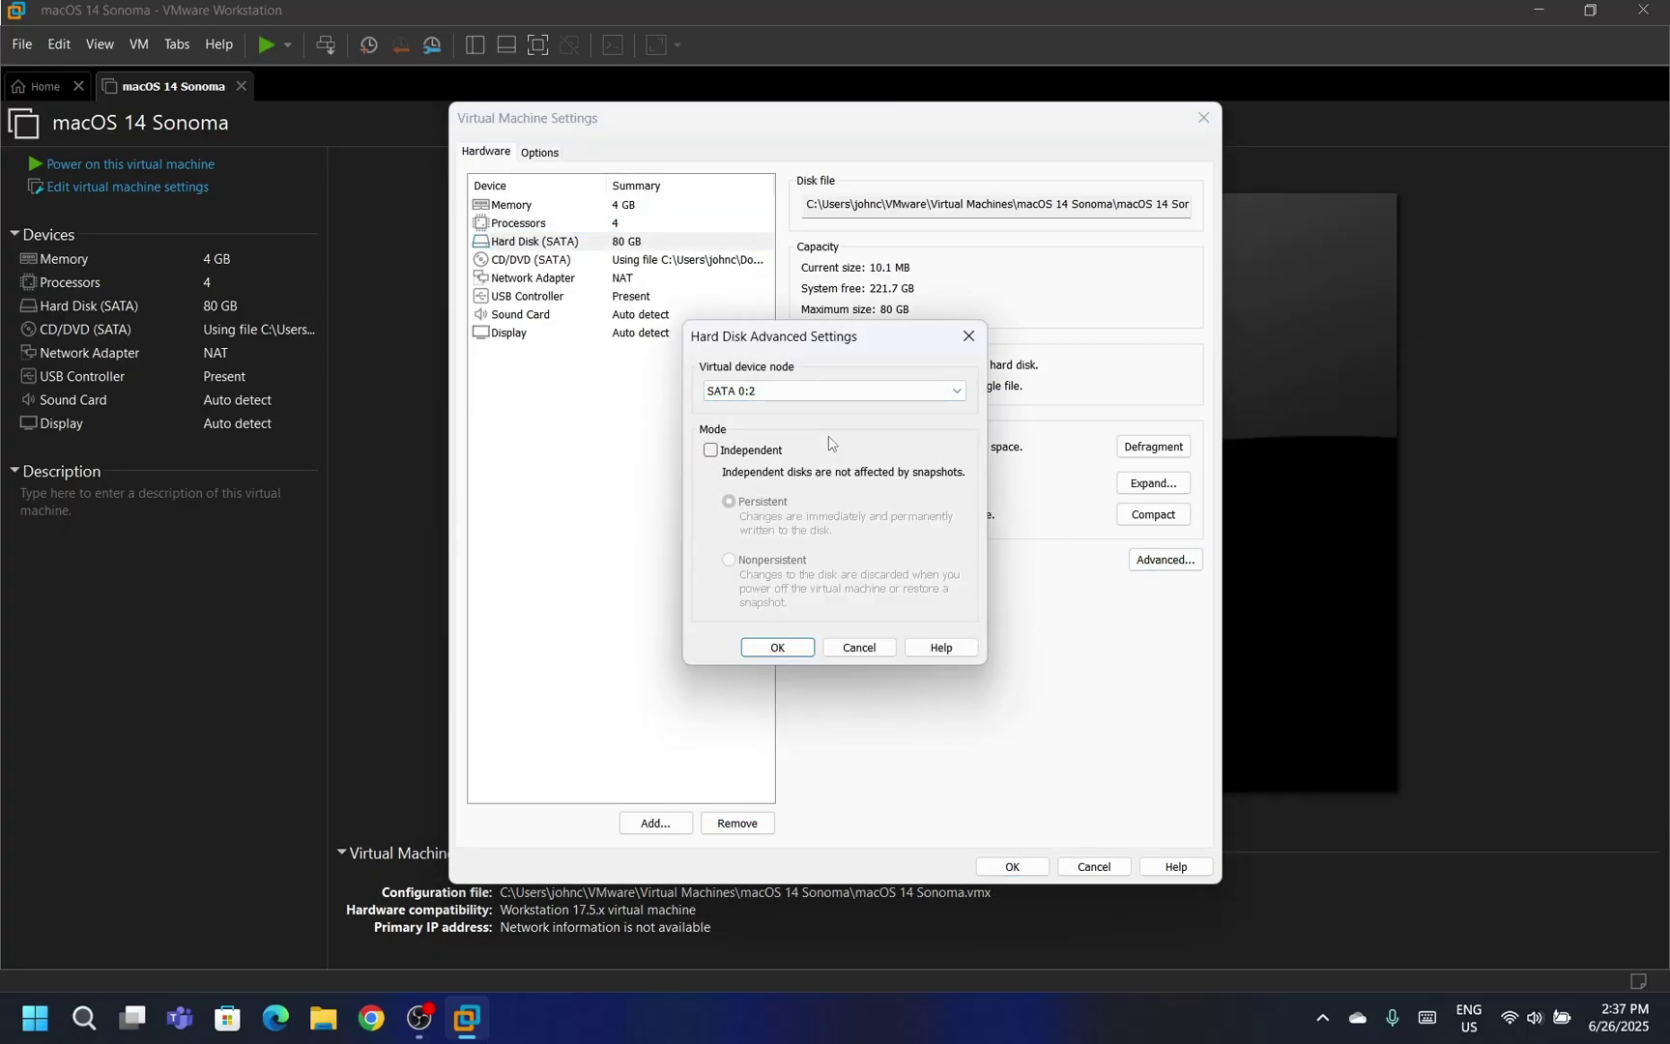
click(791, 646)
Step: Add a new SATA hard disk that uses an existing virtual disk
click(676, 825)
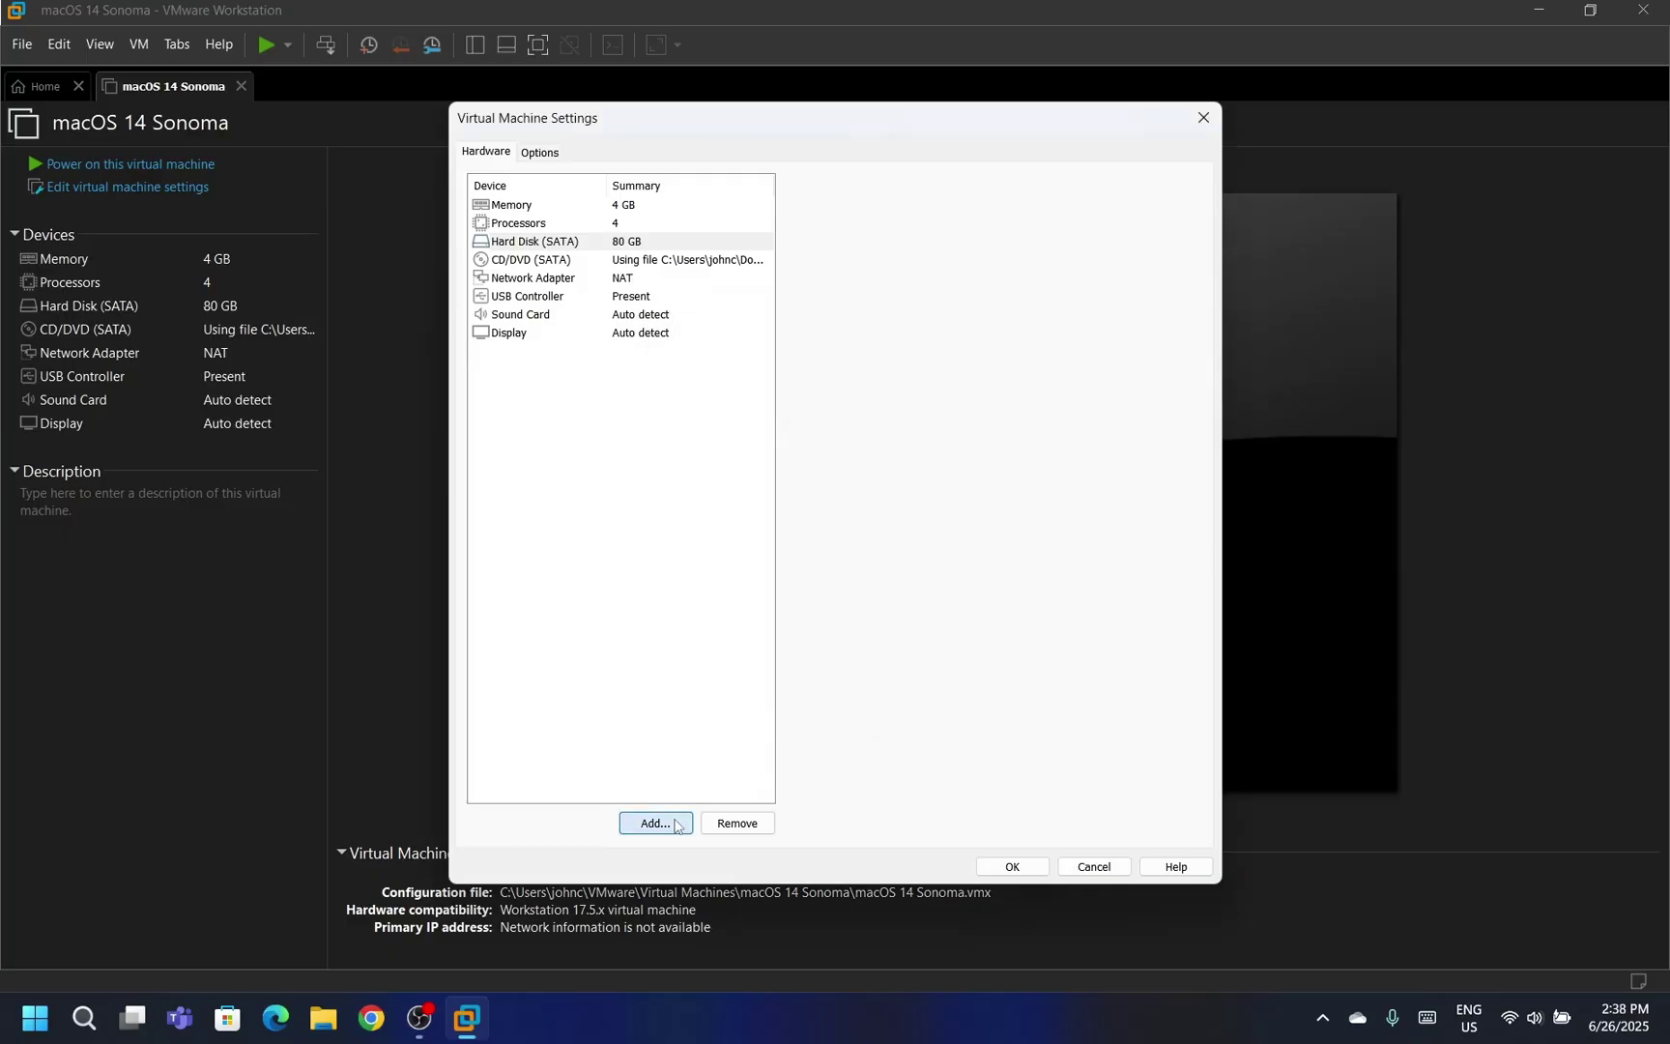
click(925, 713)
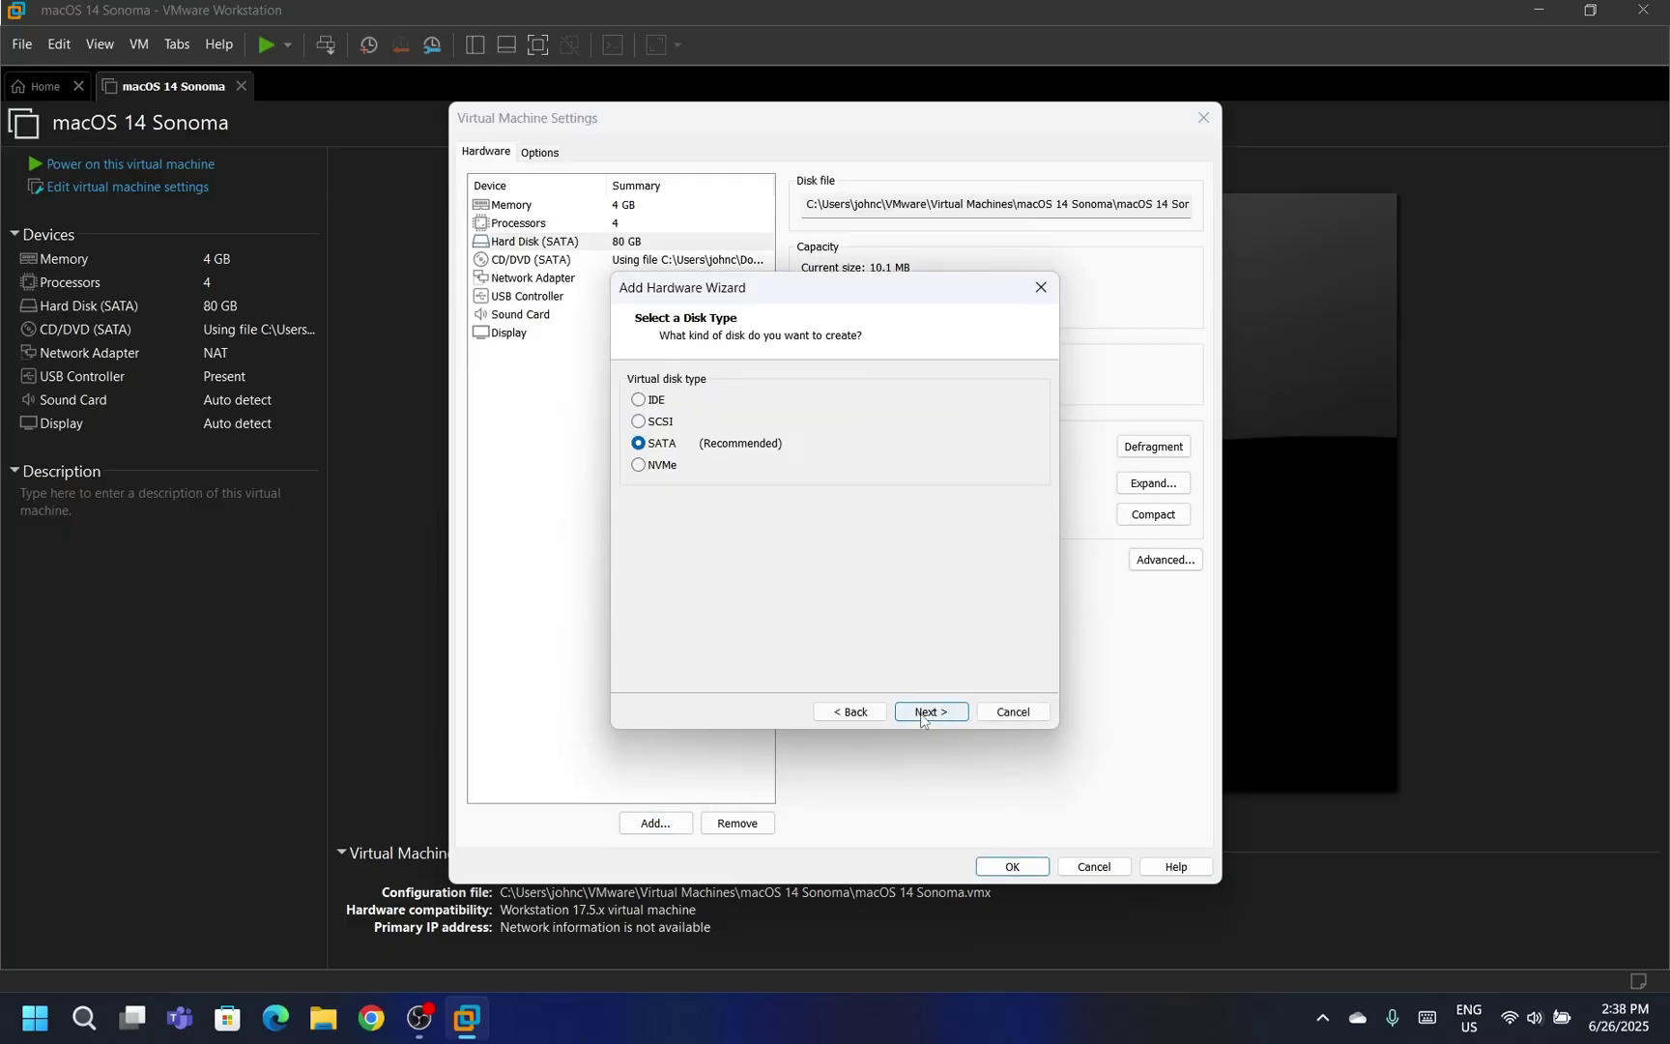
click(925, 713)
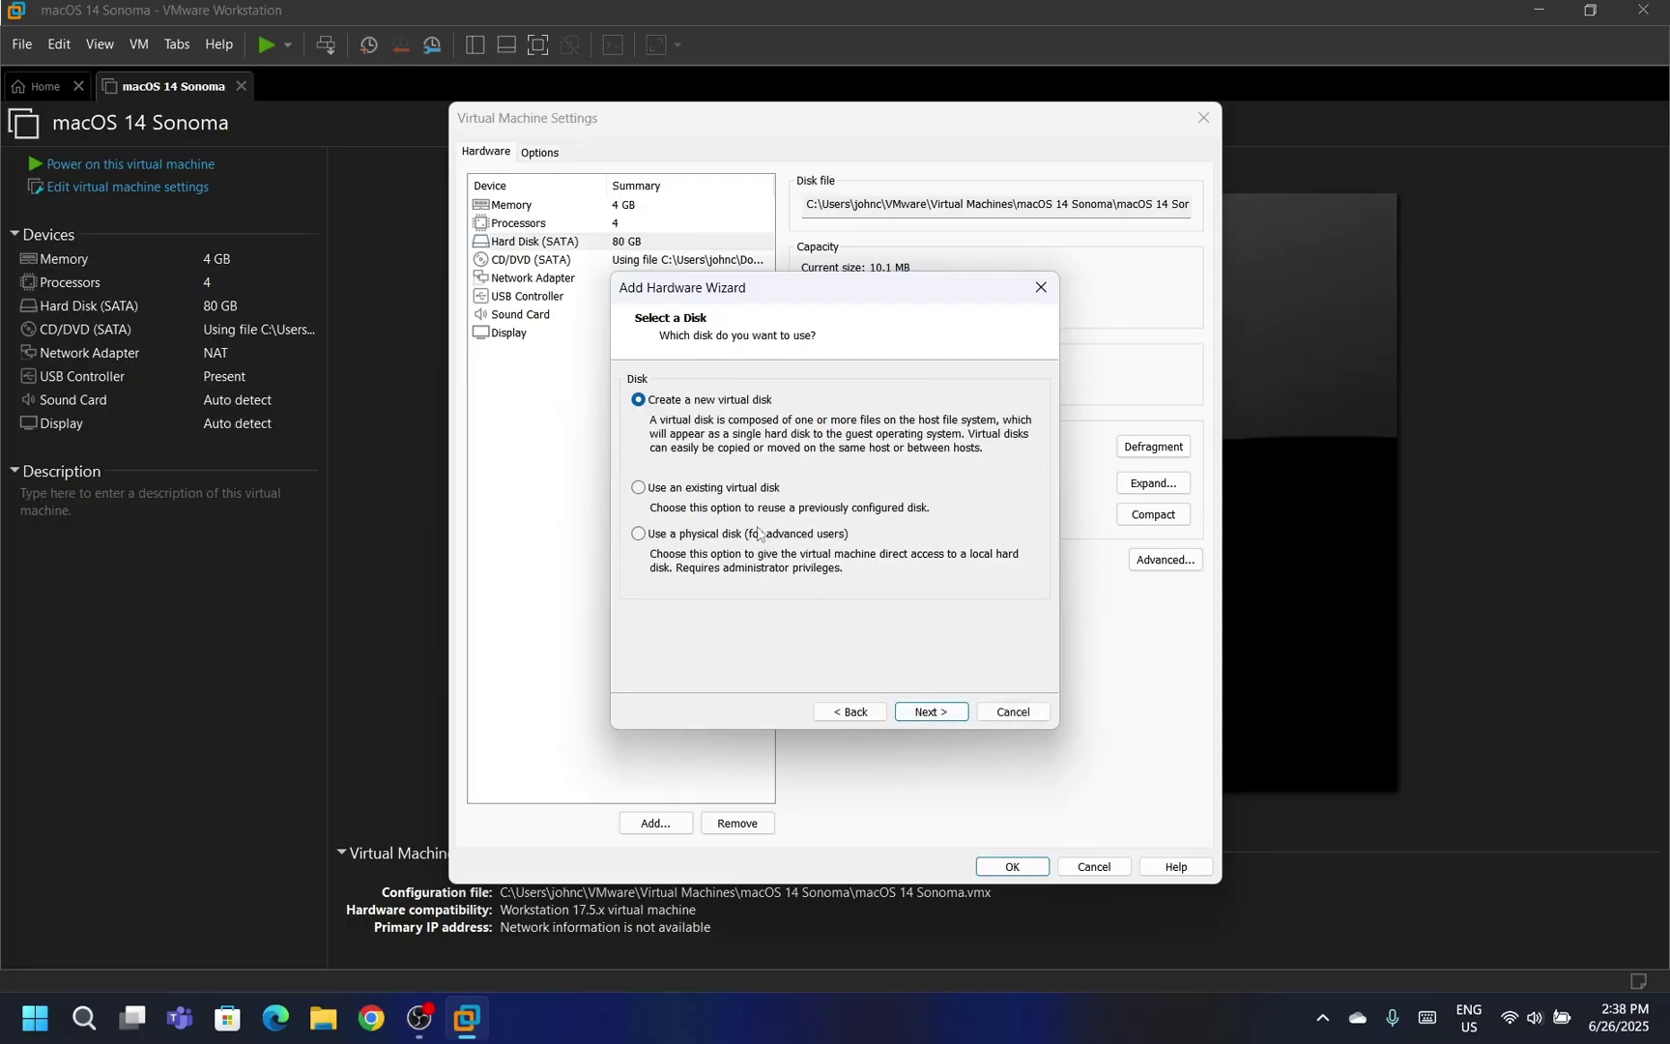
click(737, 490)
click(933, 713)
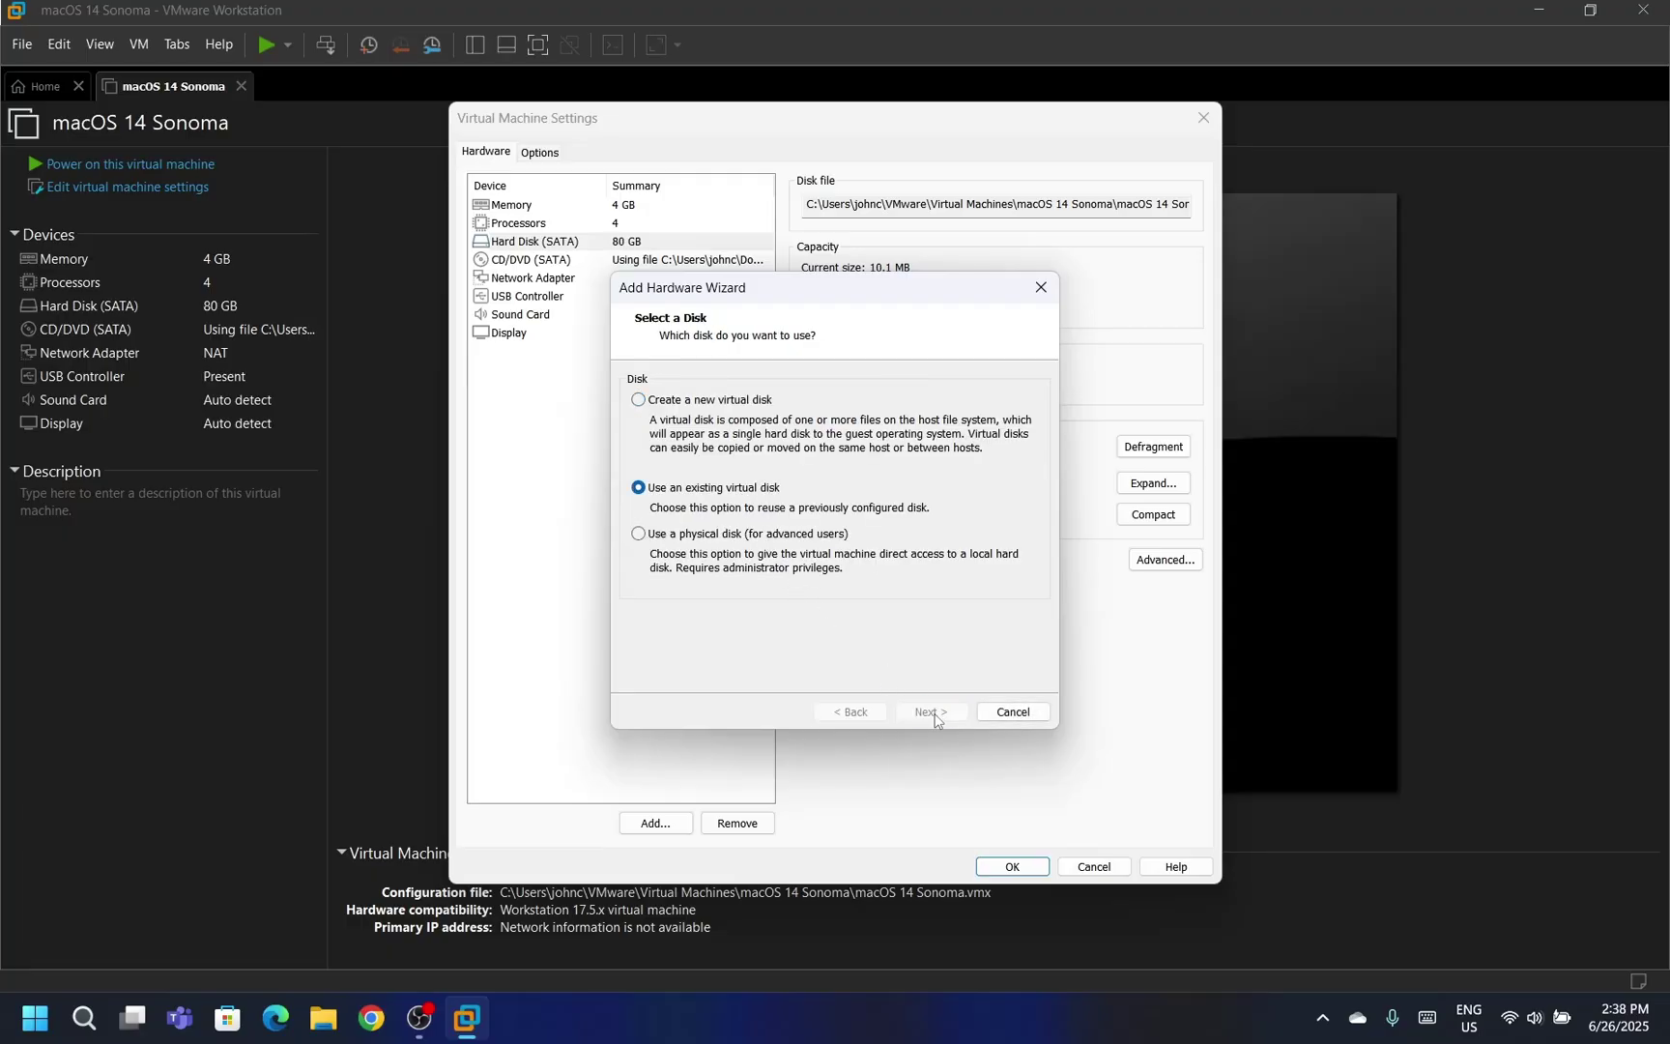
Step: Select Downloads > VMware Essentials > For macOS > OpenCore > OpenCore.vmdk as the existing disk file
click(1012, 410)
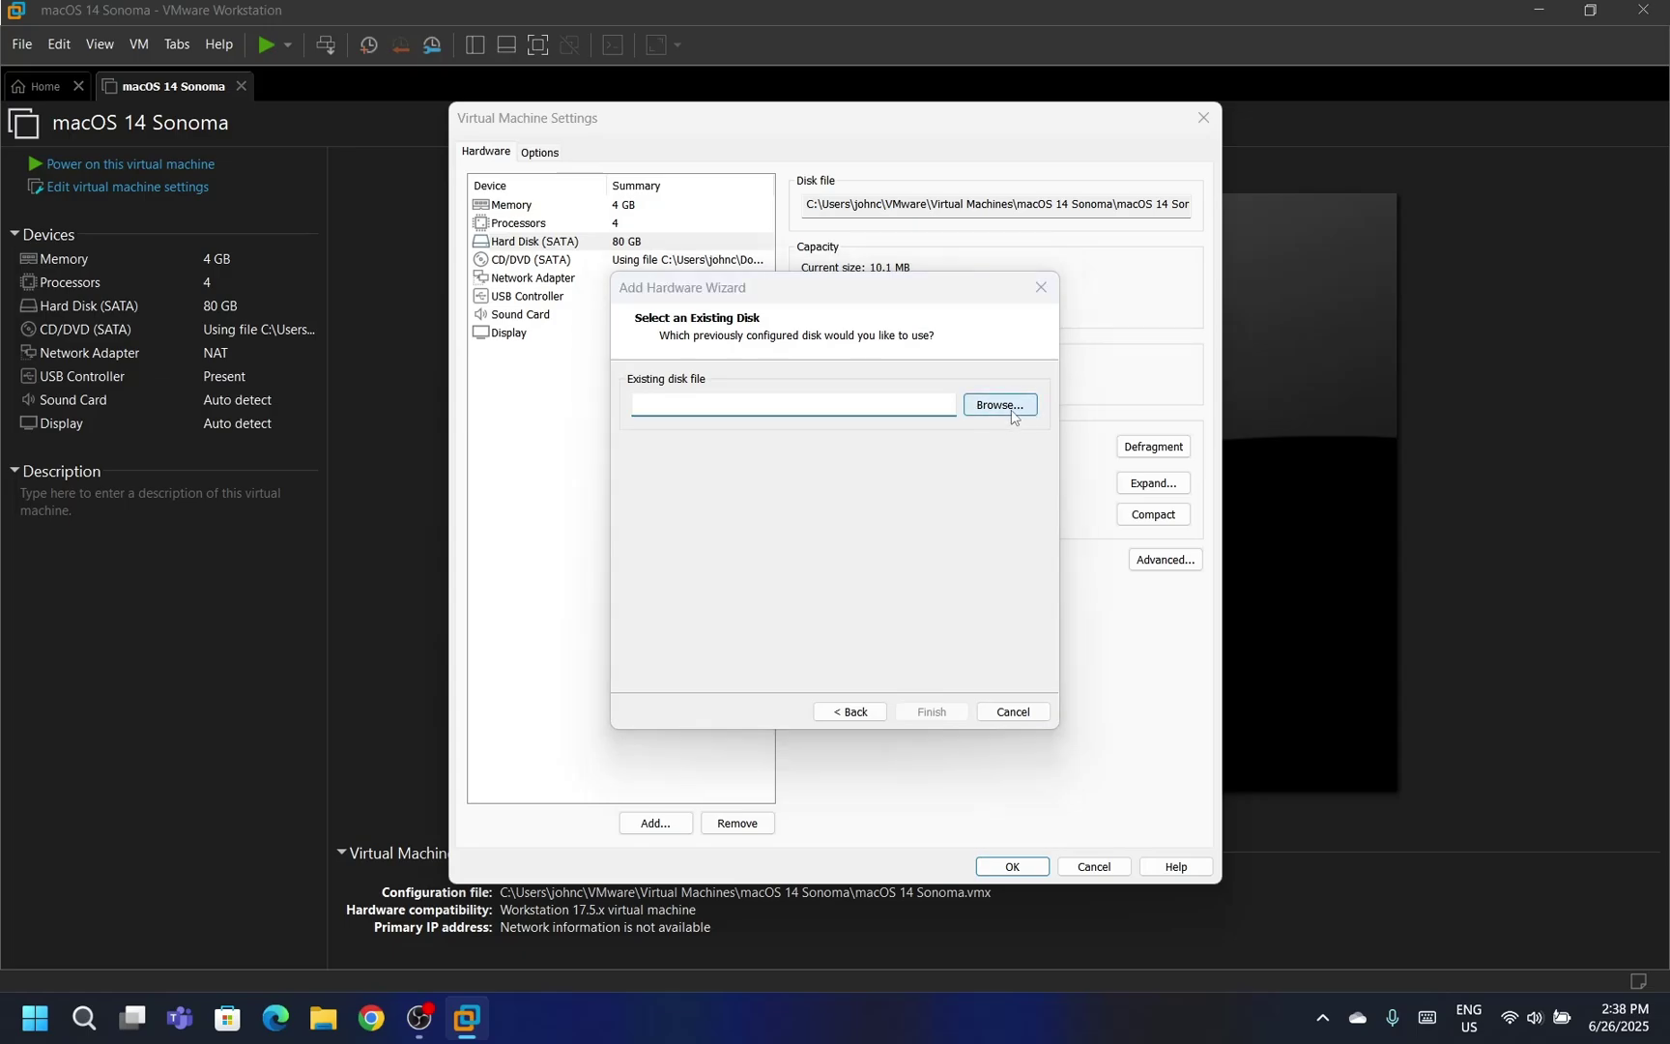
click(848, 367)
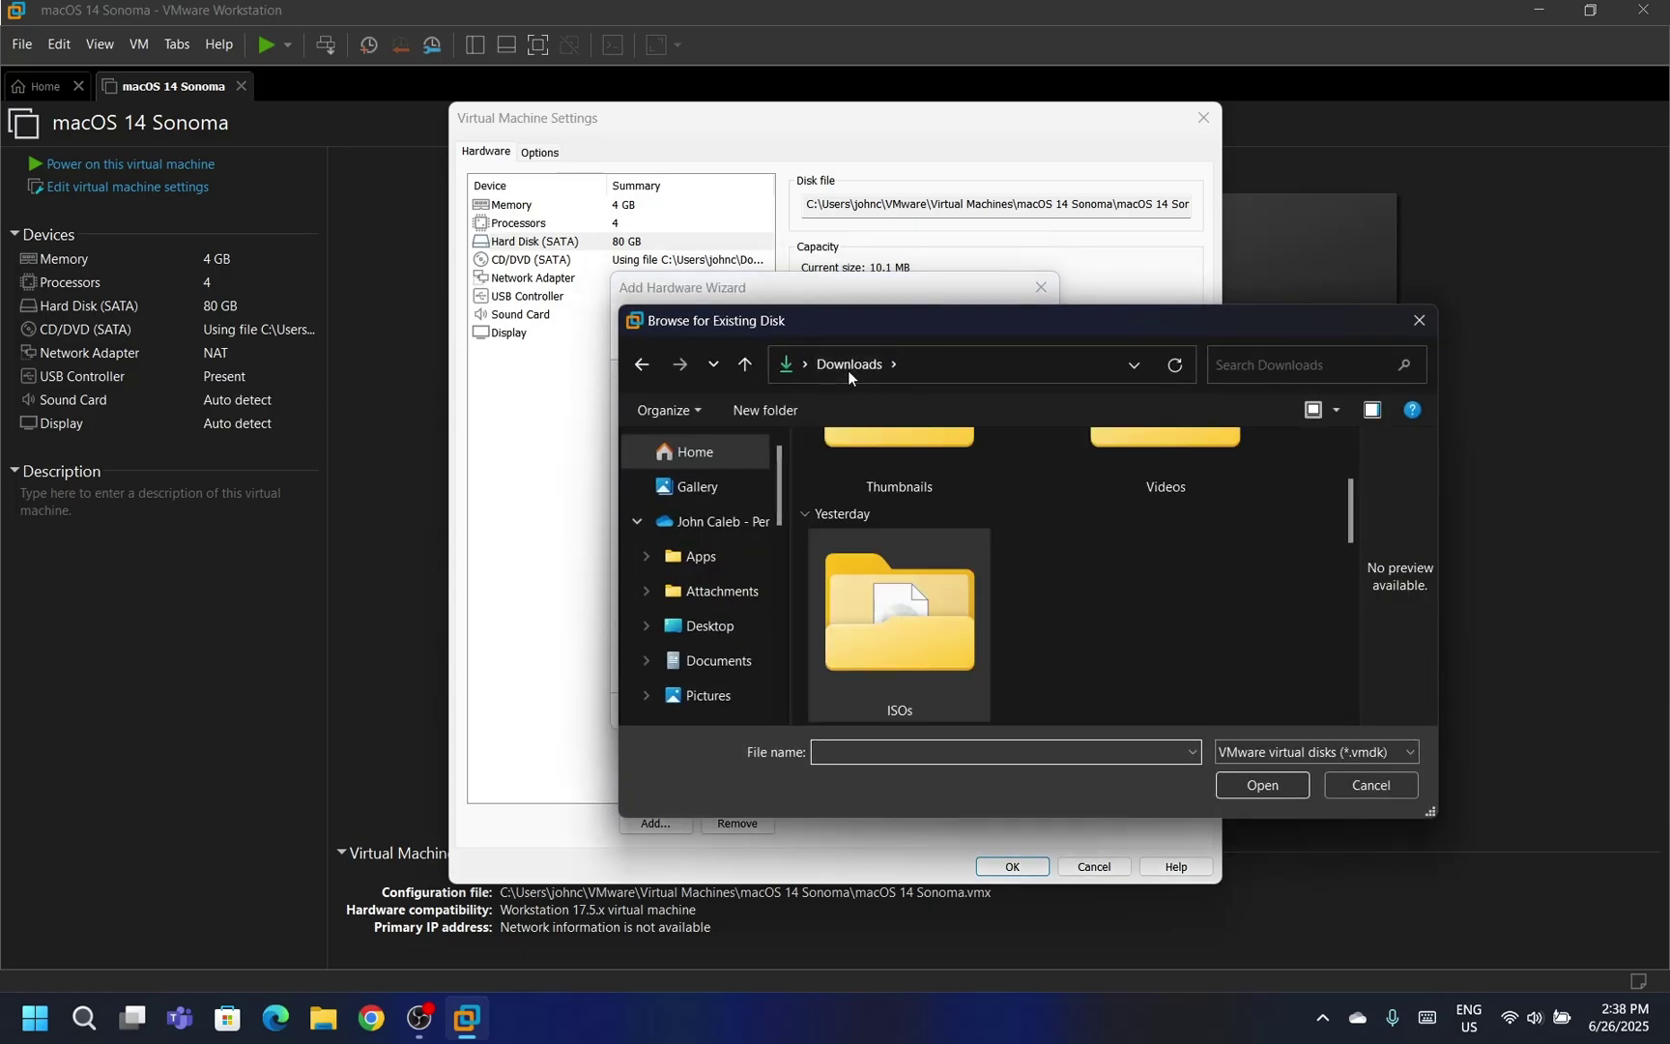
scroll(909, 573, down, 3)
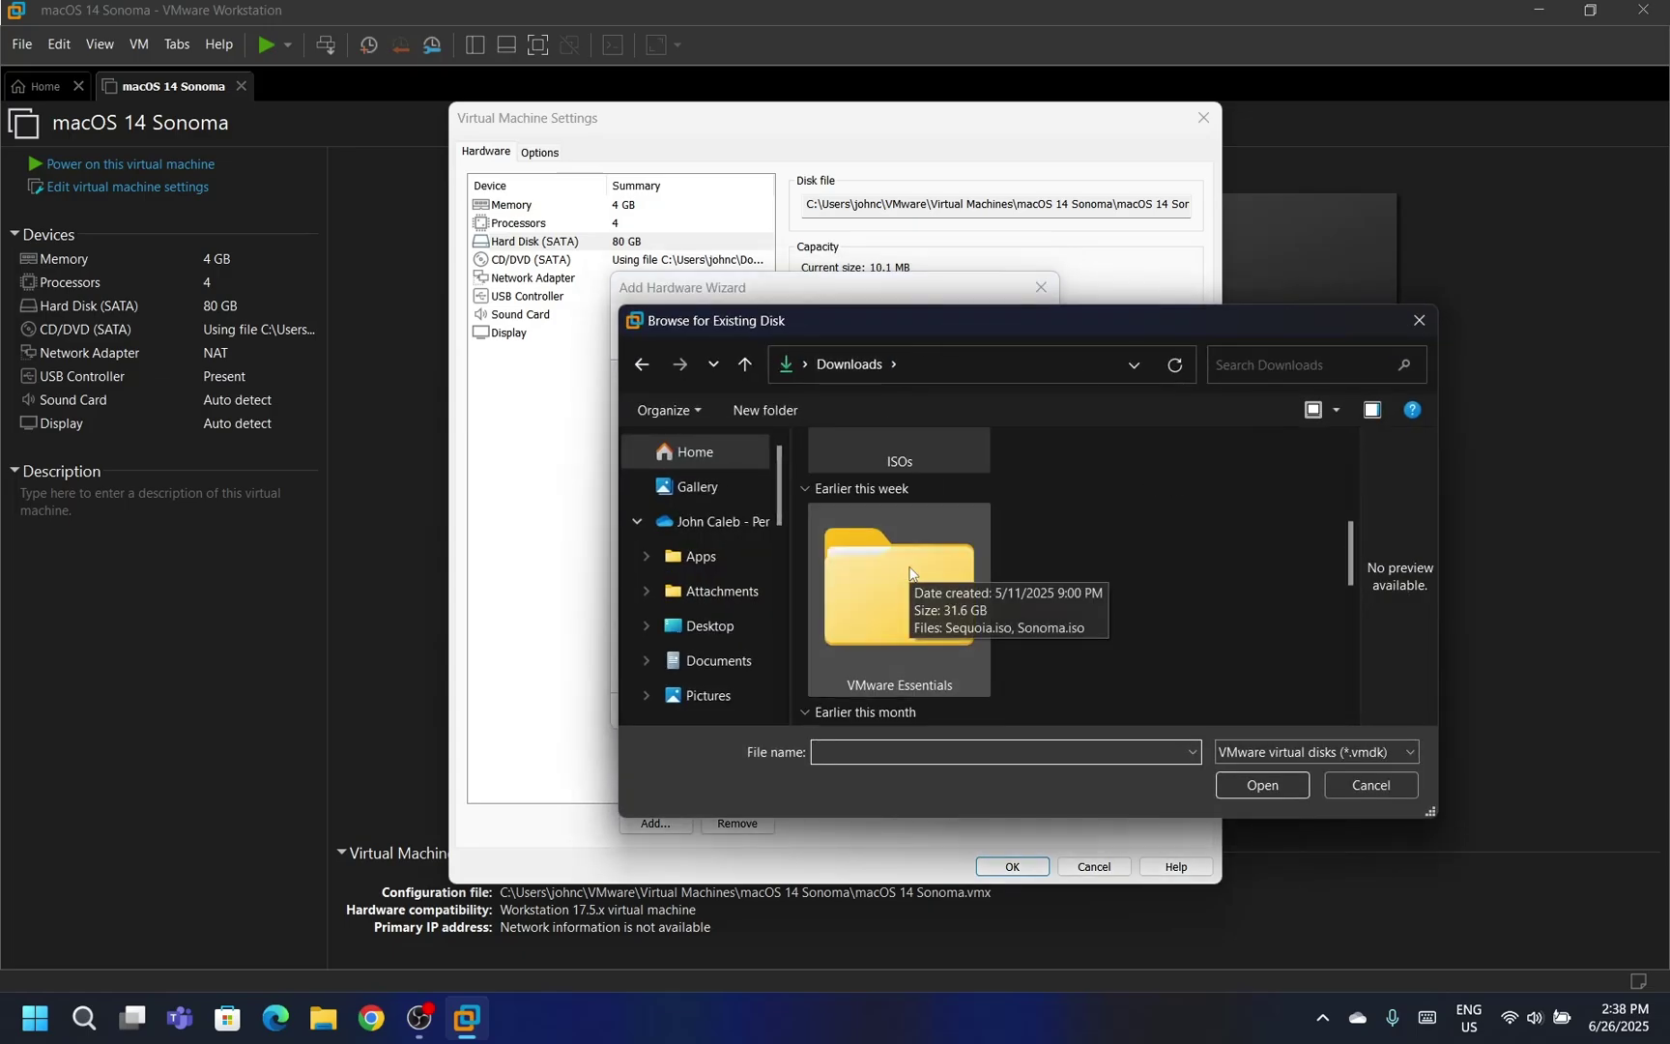
double_click(909, 573)
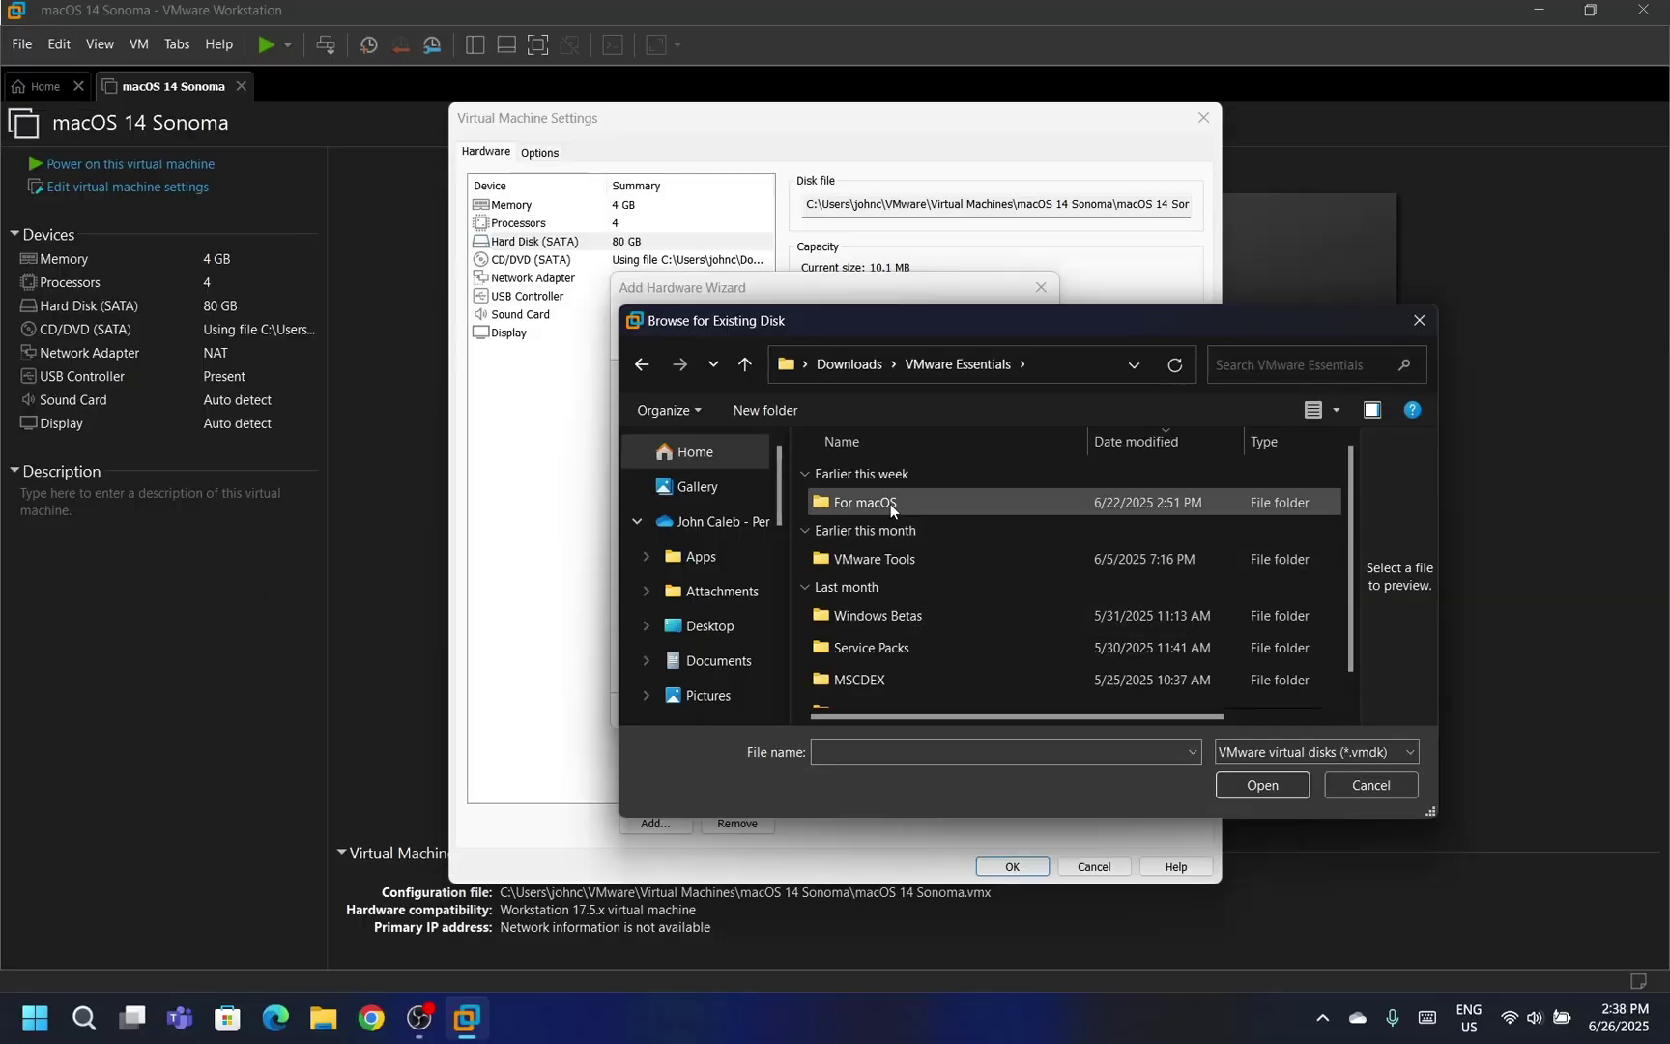
double_click(890, 503)
double_click(890, 503)
double_click(890, 504)
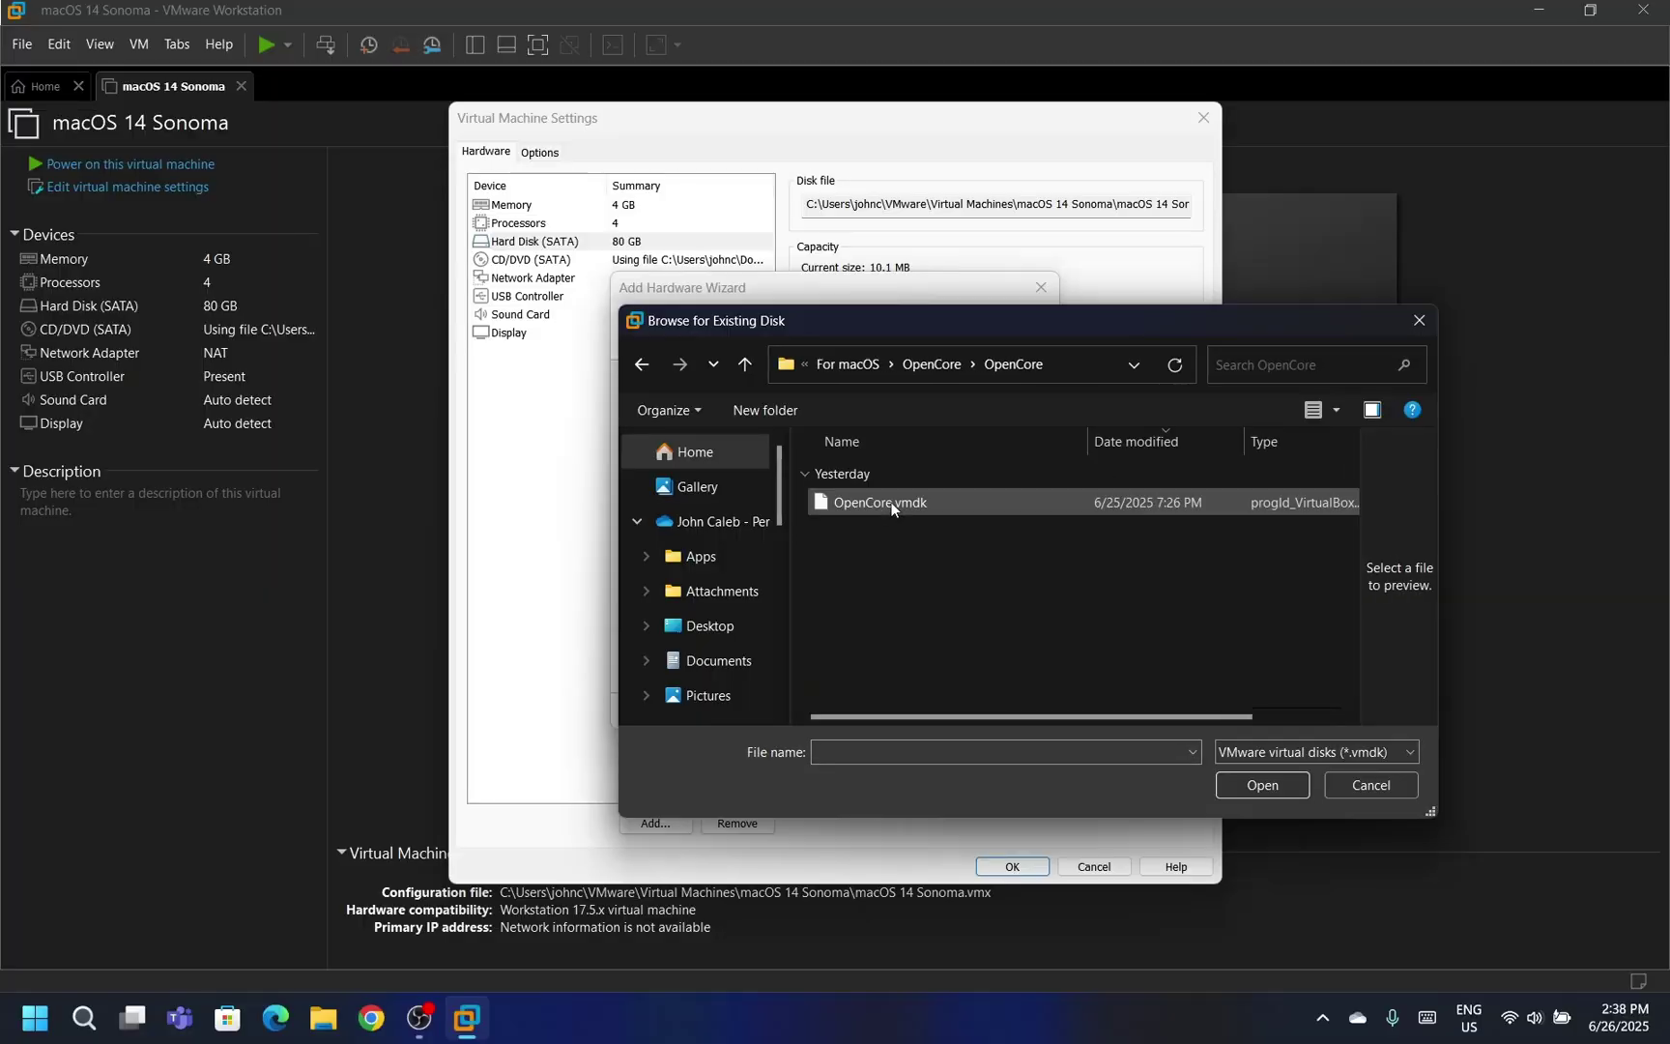
double_click(890, 504)
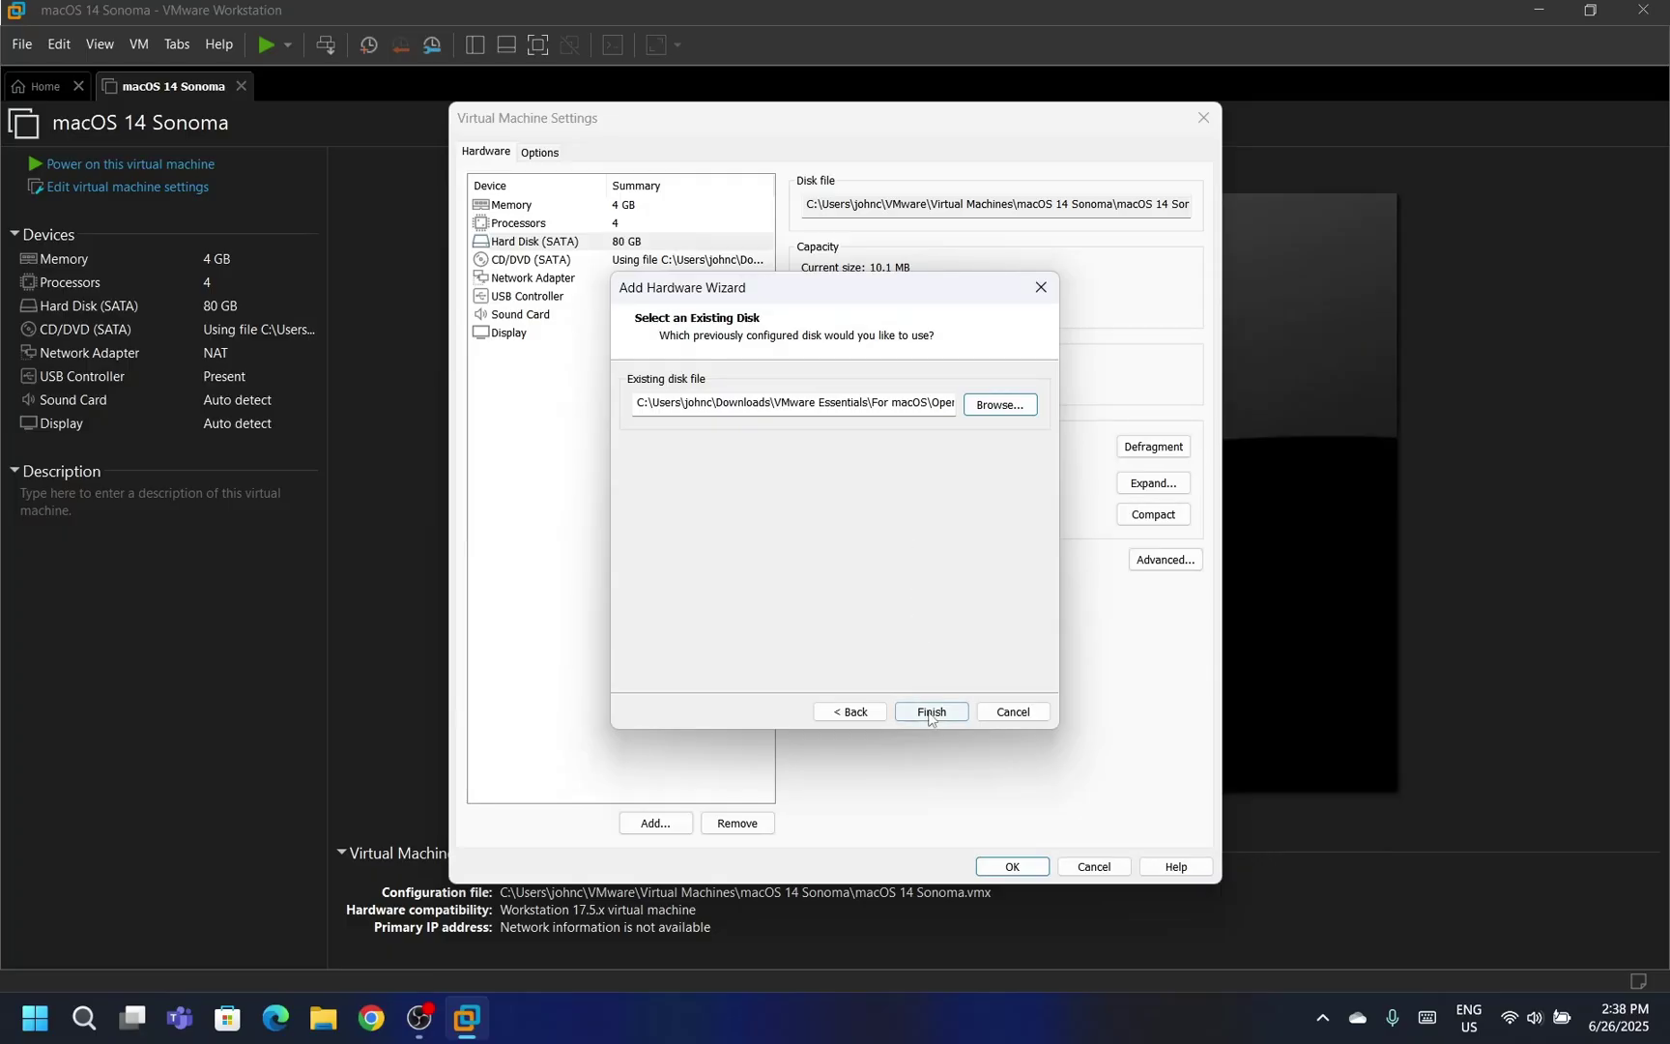
Step: Finish adding the disk in its existing format and save the VM settings
click(930, 713)
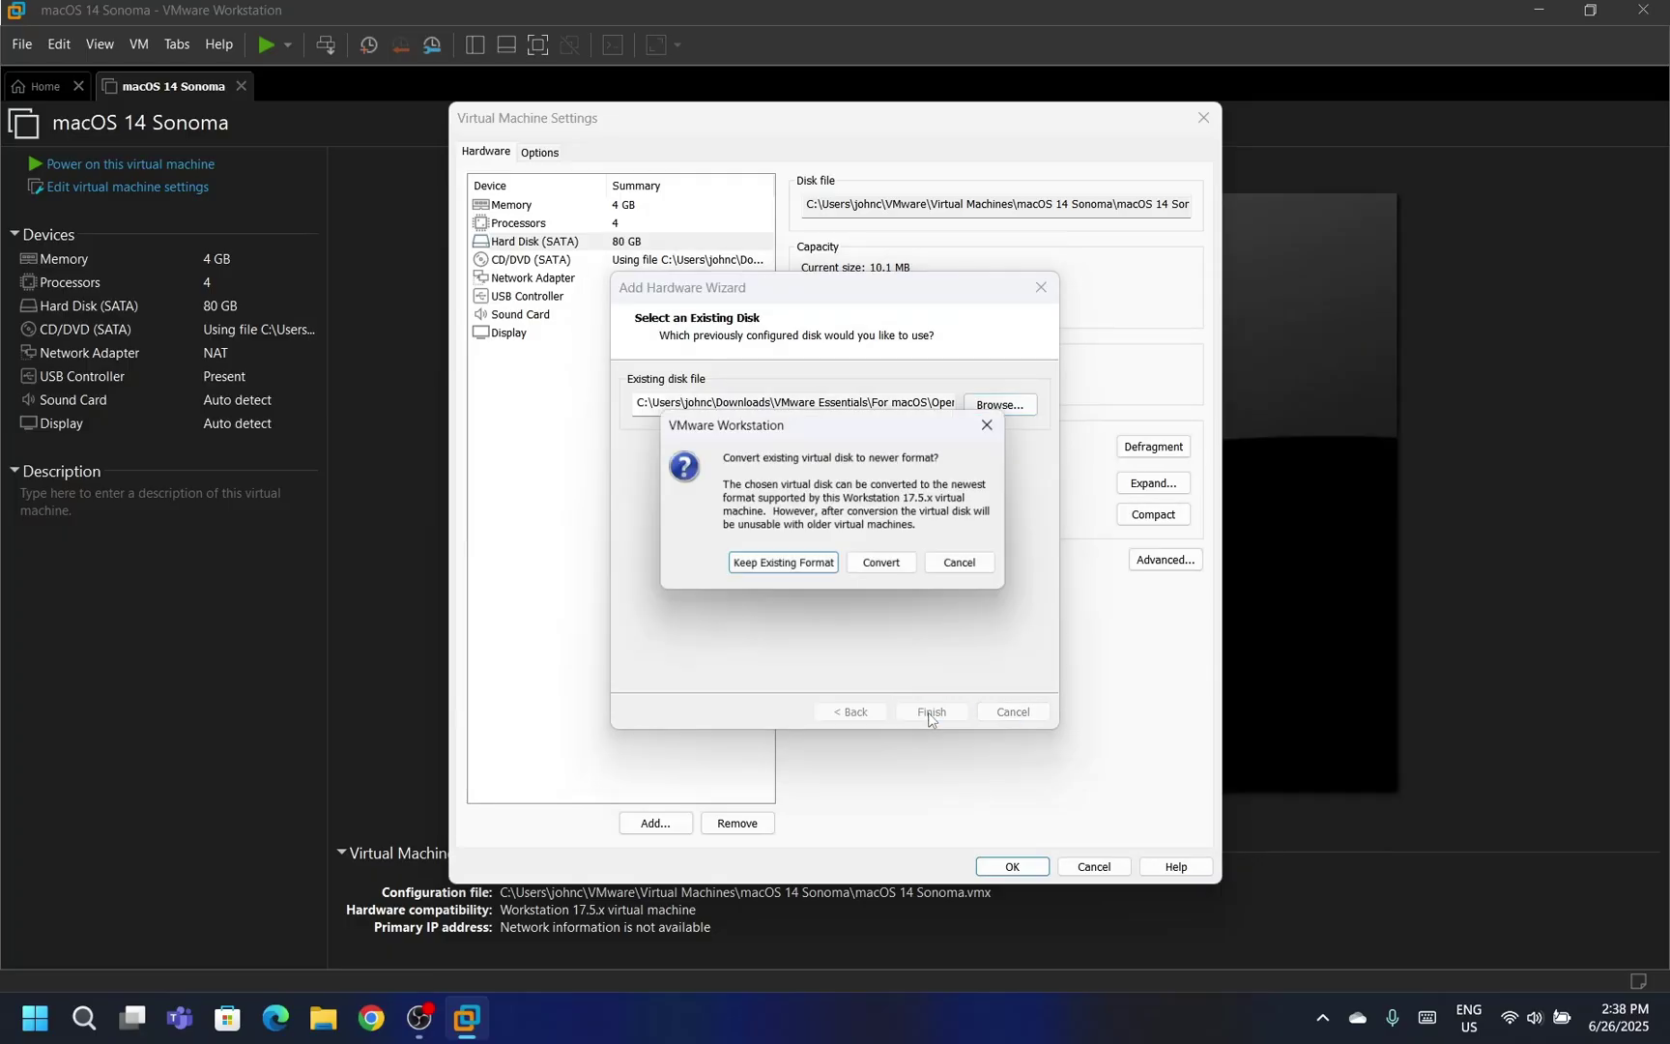
click(798, 573)
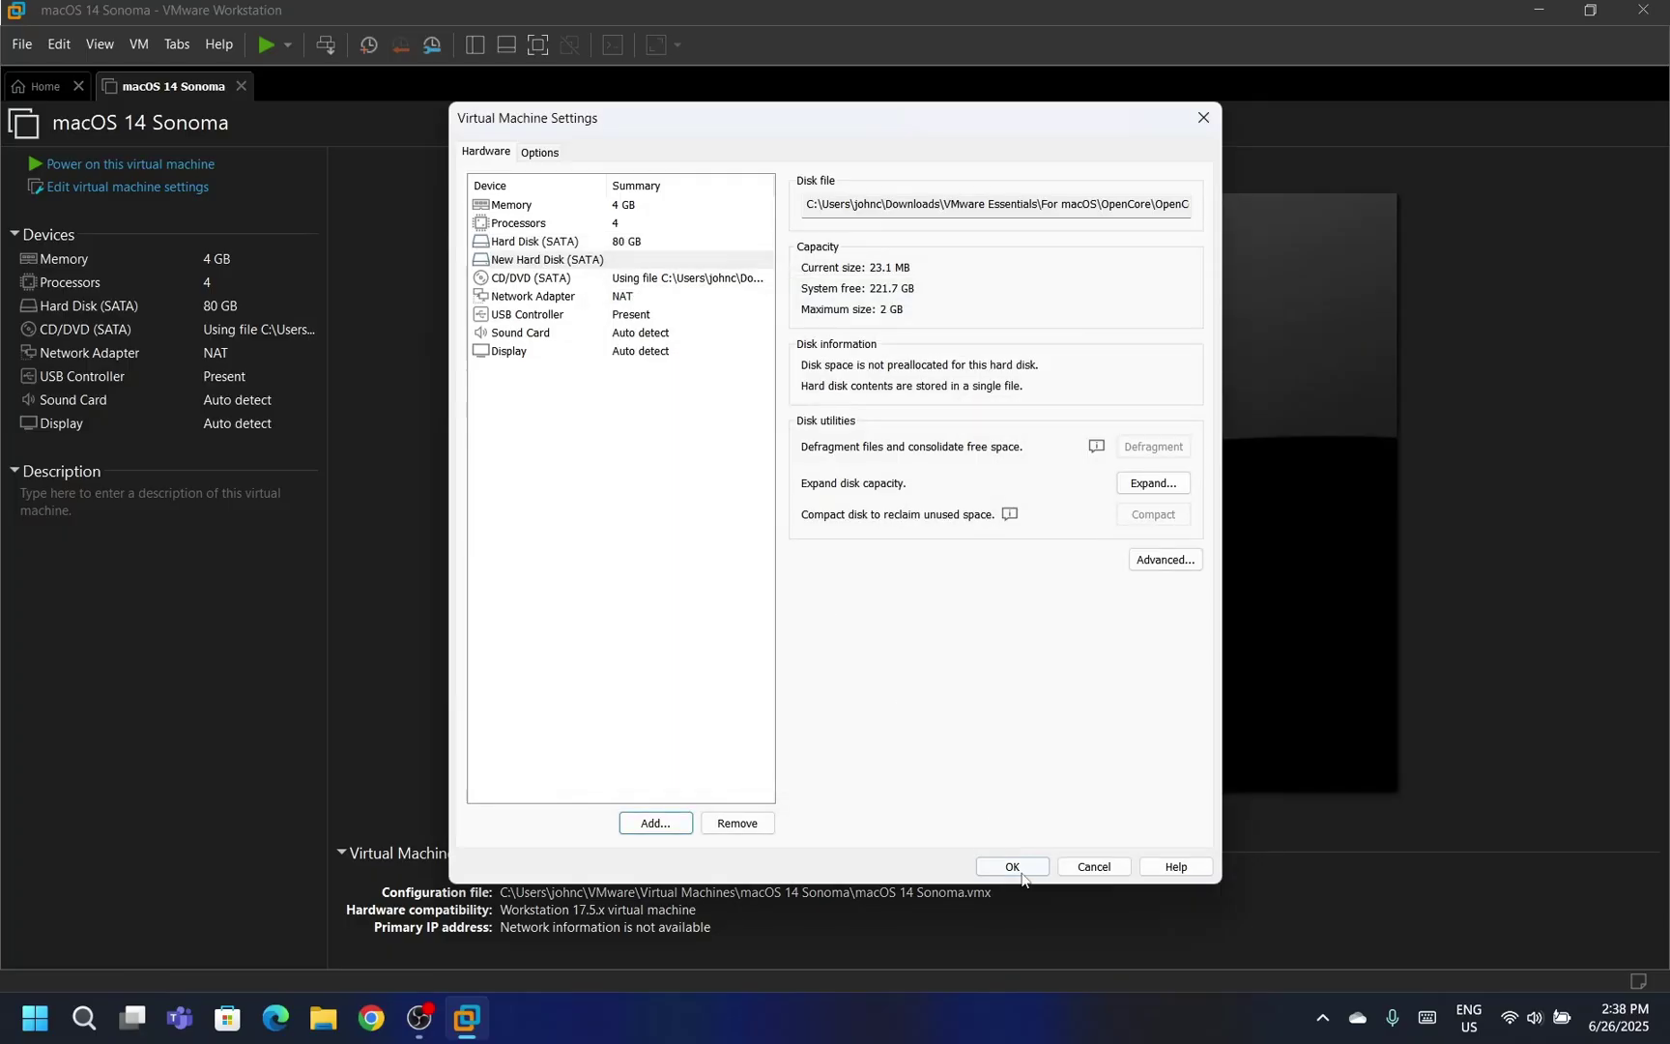
click(1013, 867)
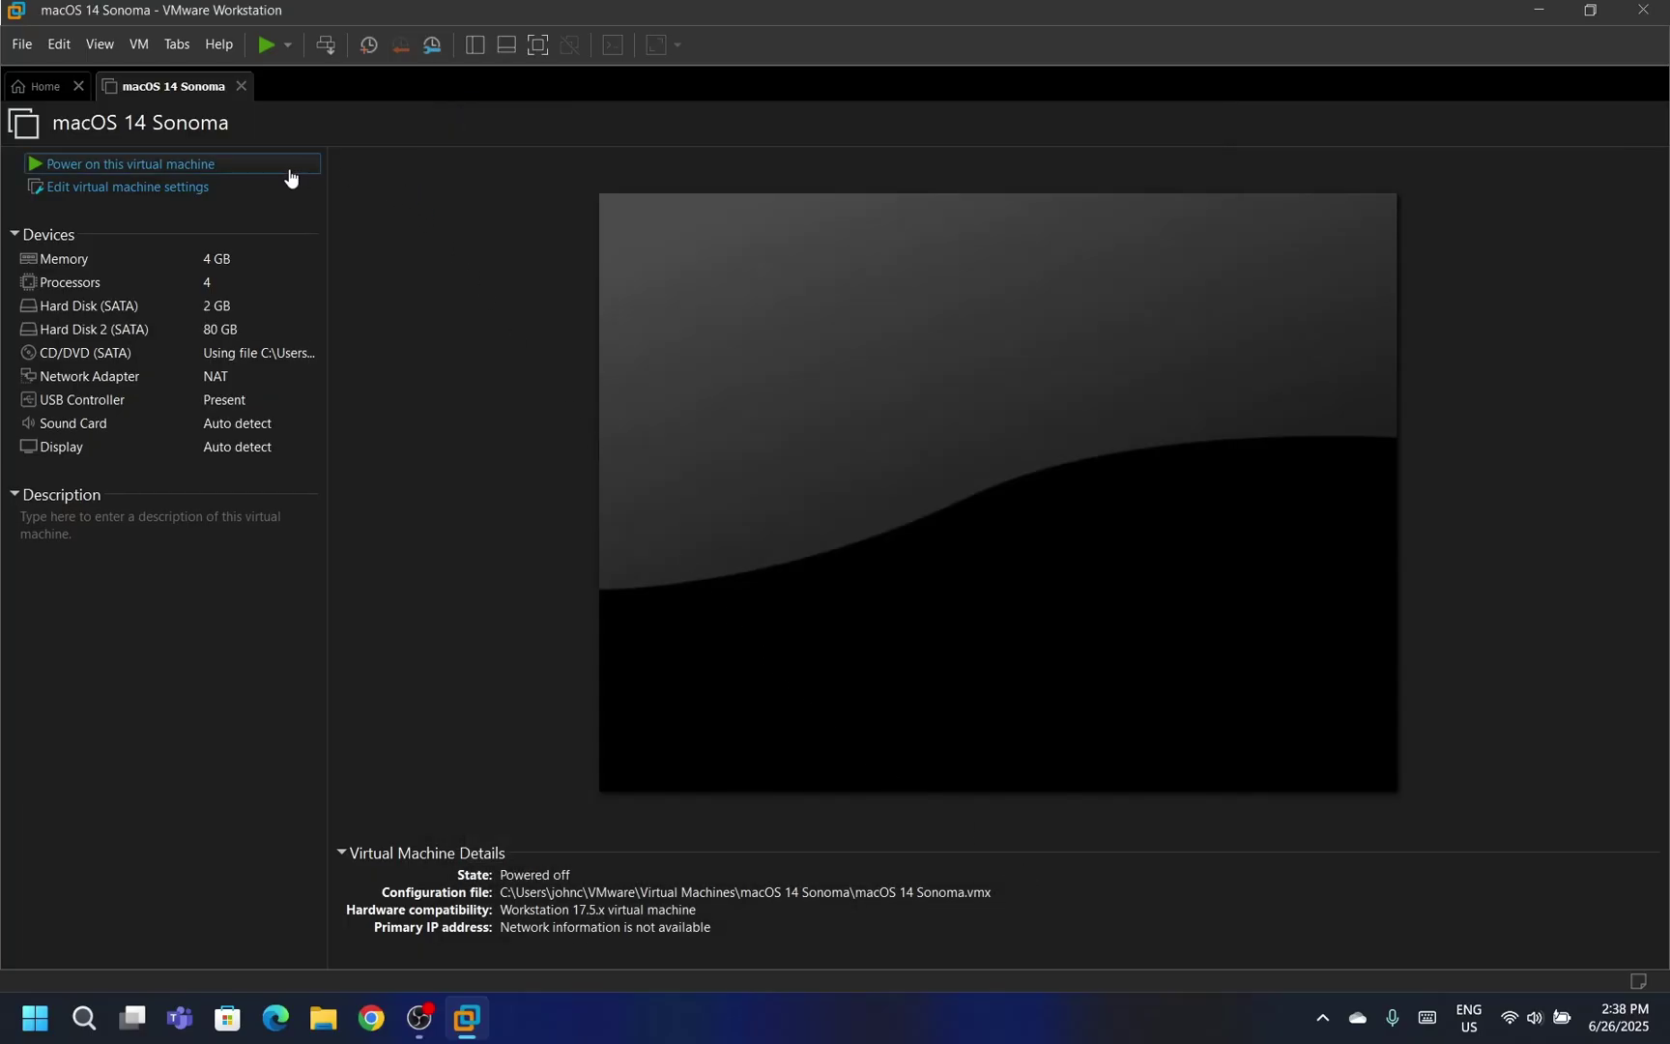
Step: Power on the Sonoma VM, set Keep Aspect Ratio Stretch, and boot Install macOS Sonoma
click(130, 164)
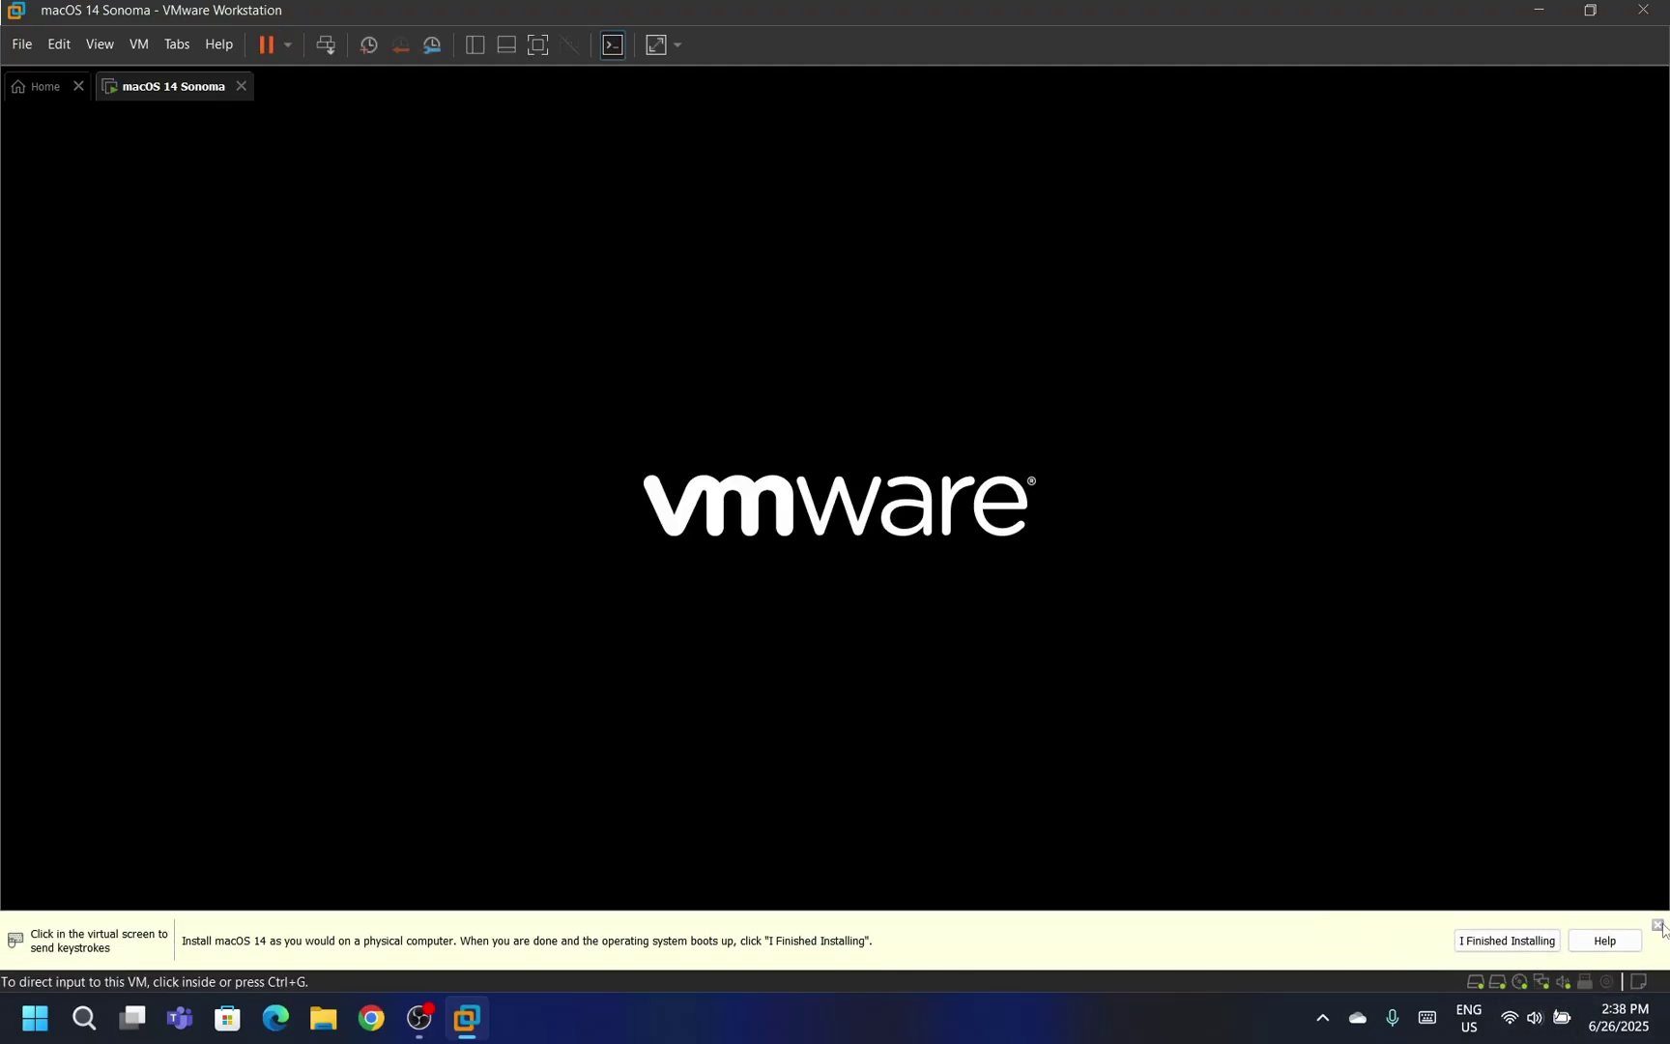
click(1659, 933)
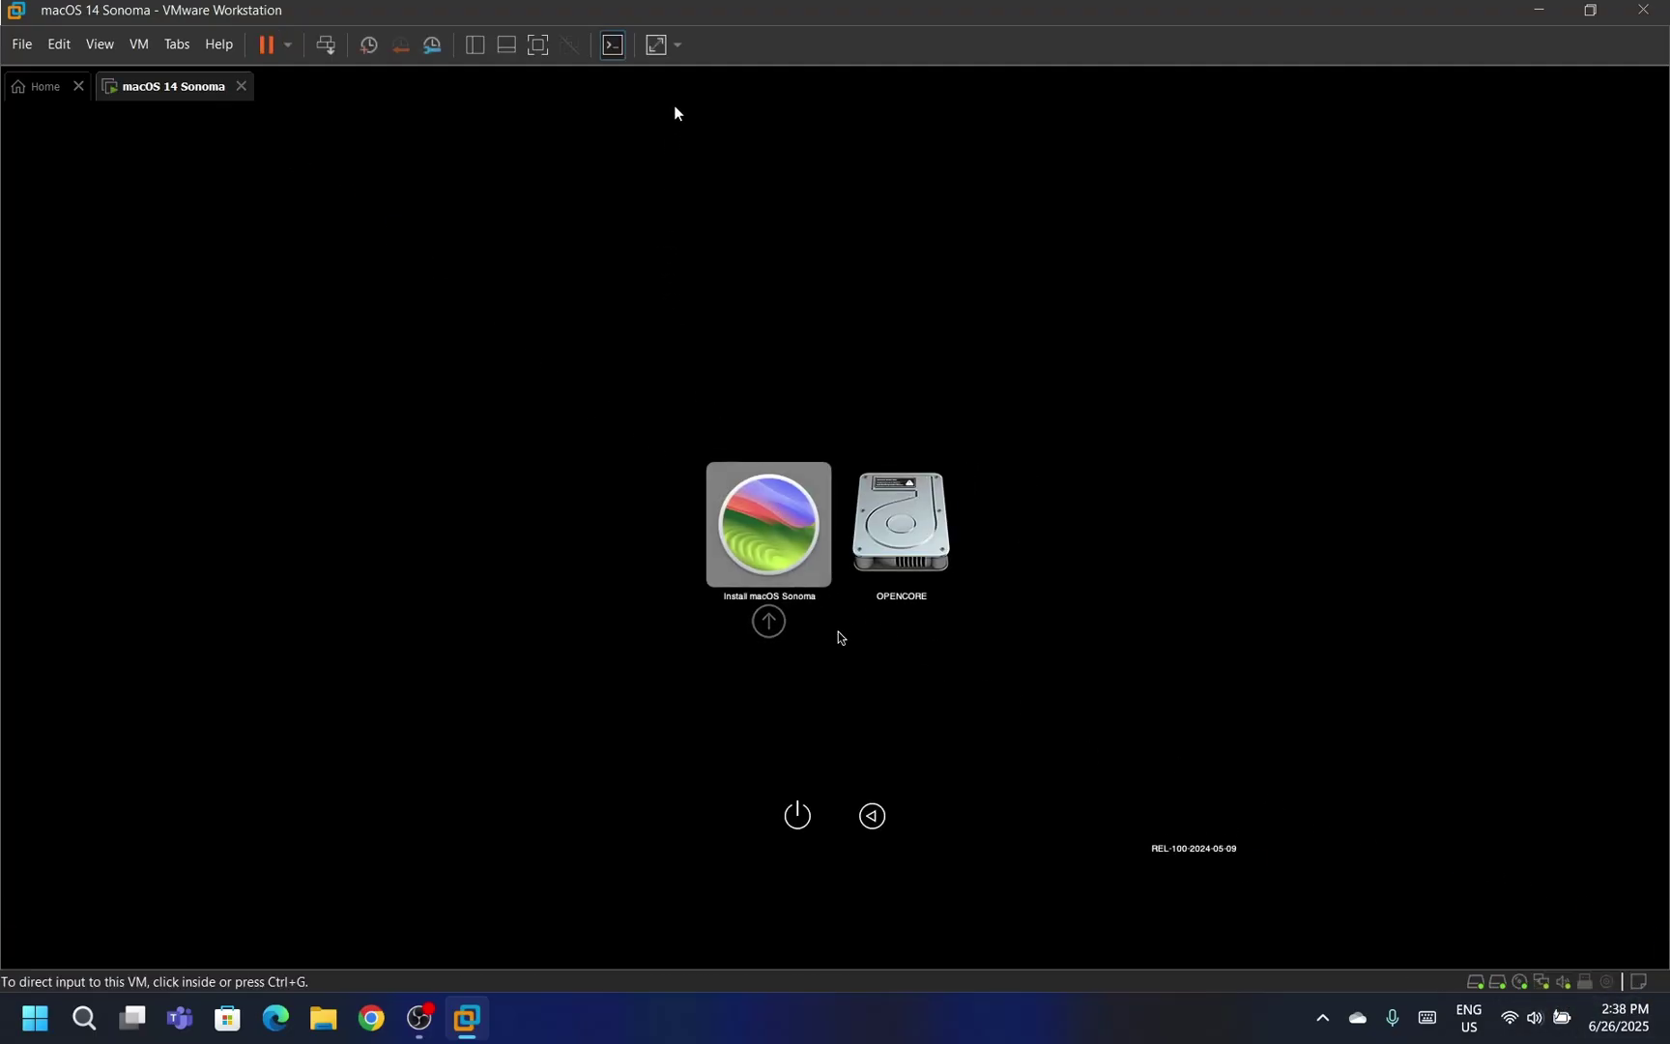
click(679, 46)
click(735, 70)
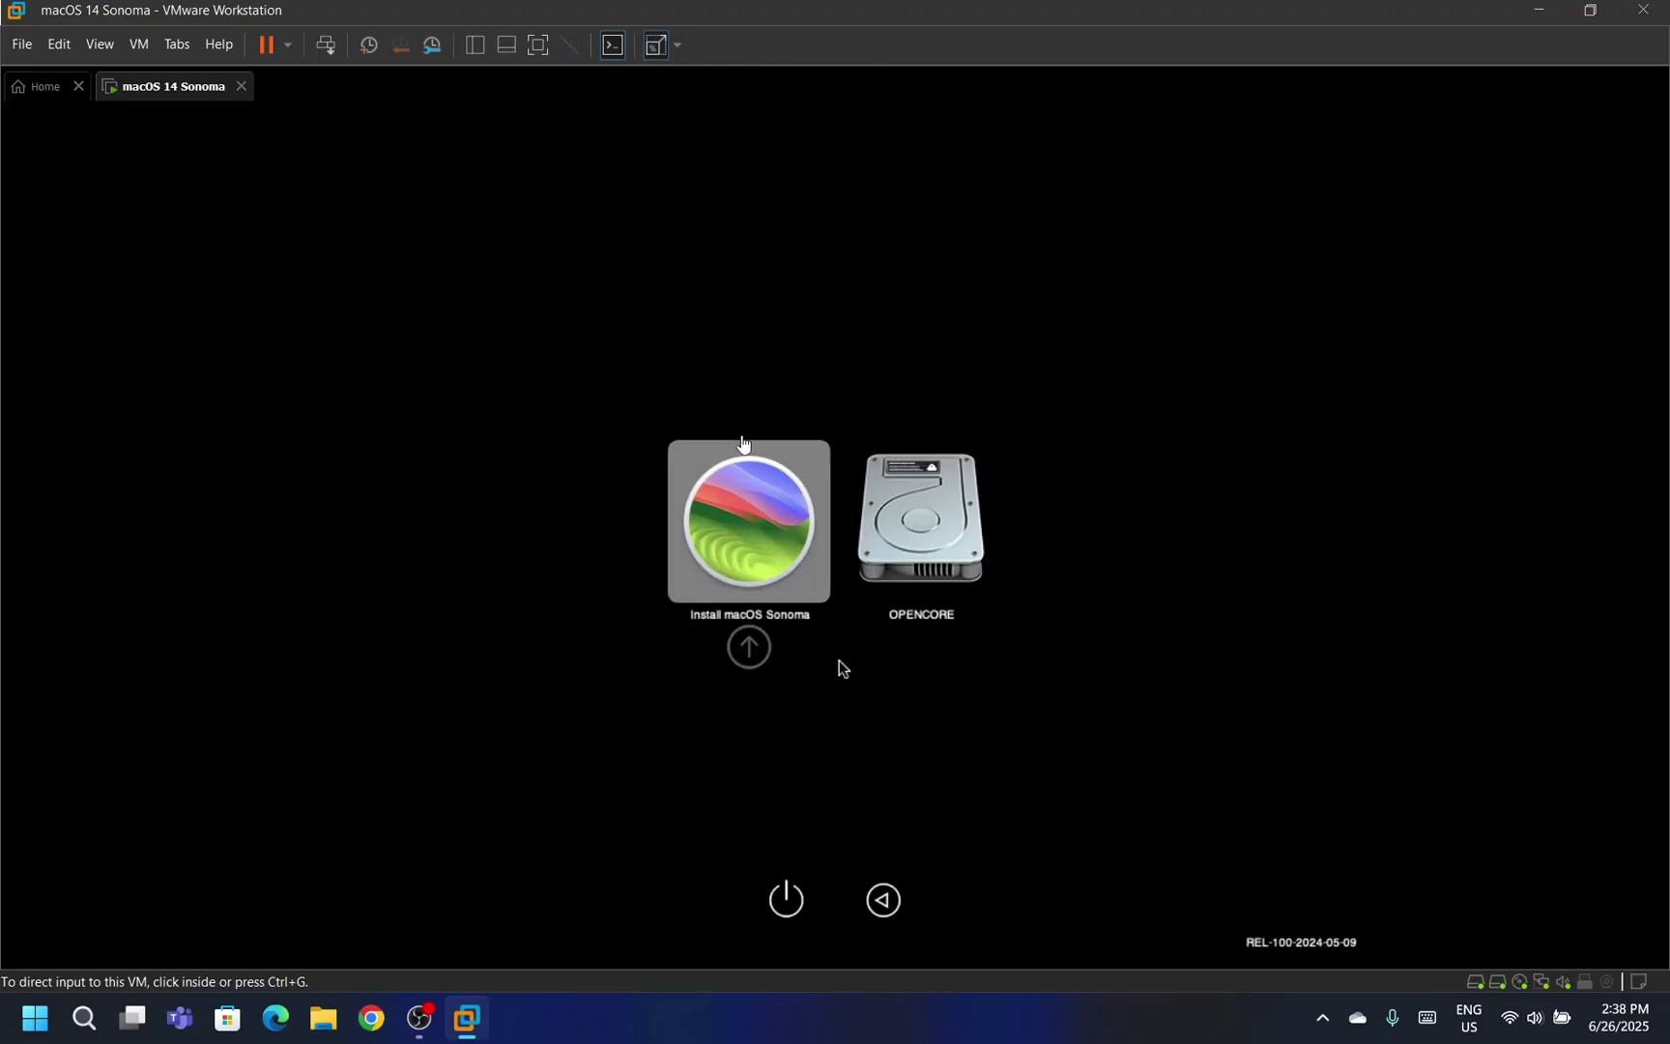
click(751, 648)
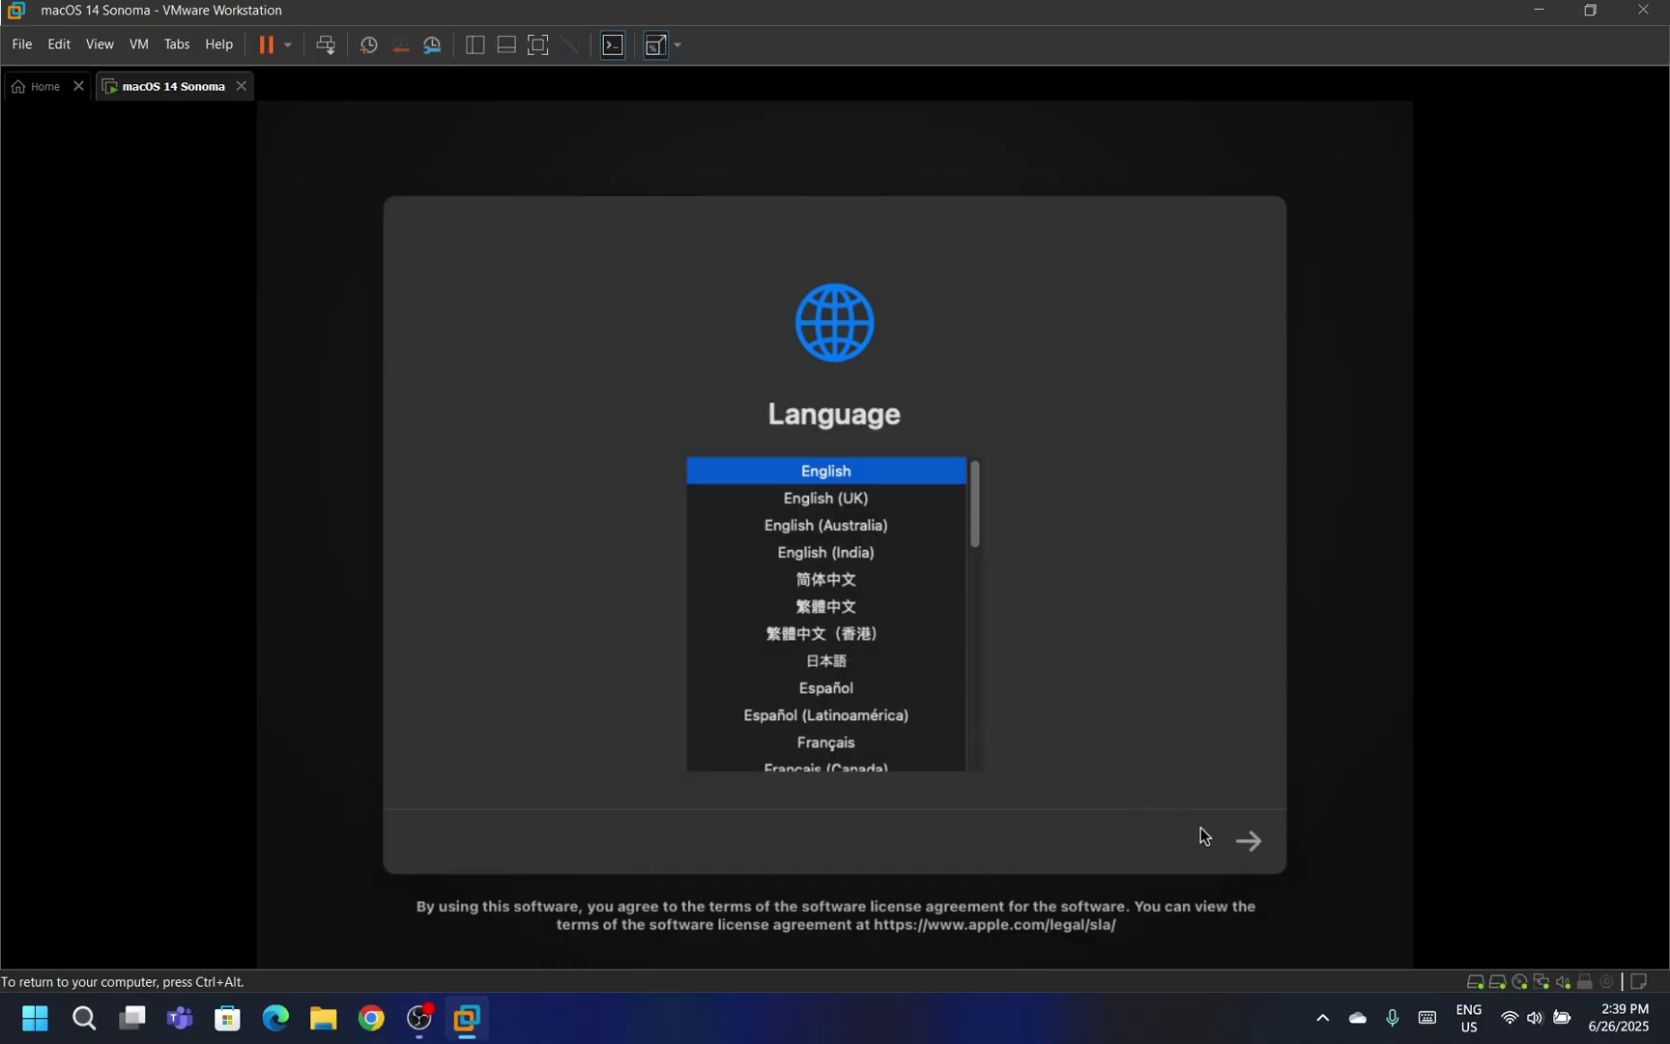
Step: Continue with English and launch Disk Utility from the recovery options
click(1248, 842)
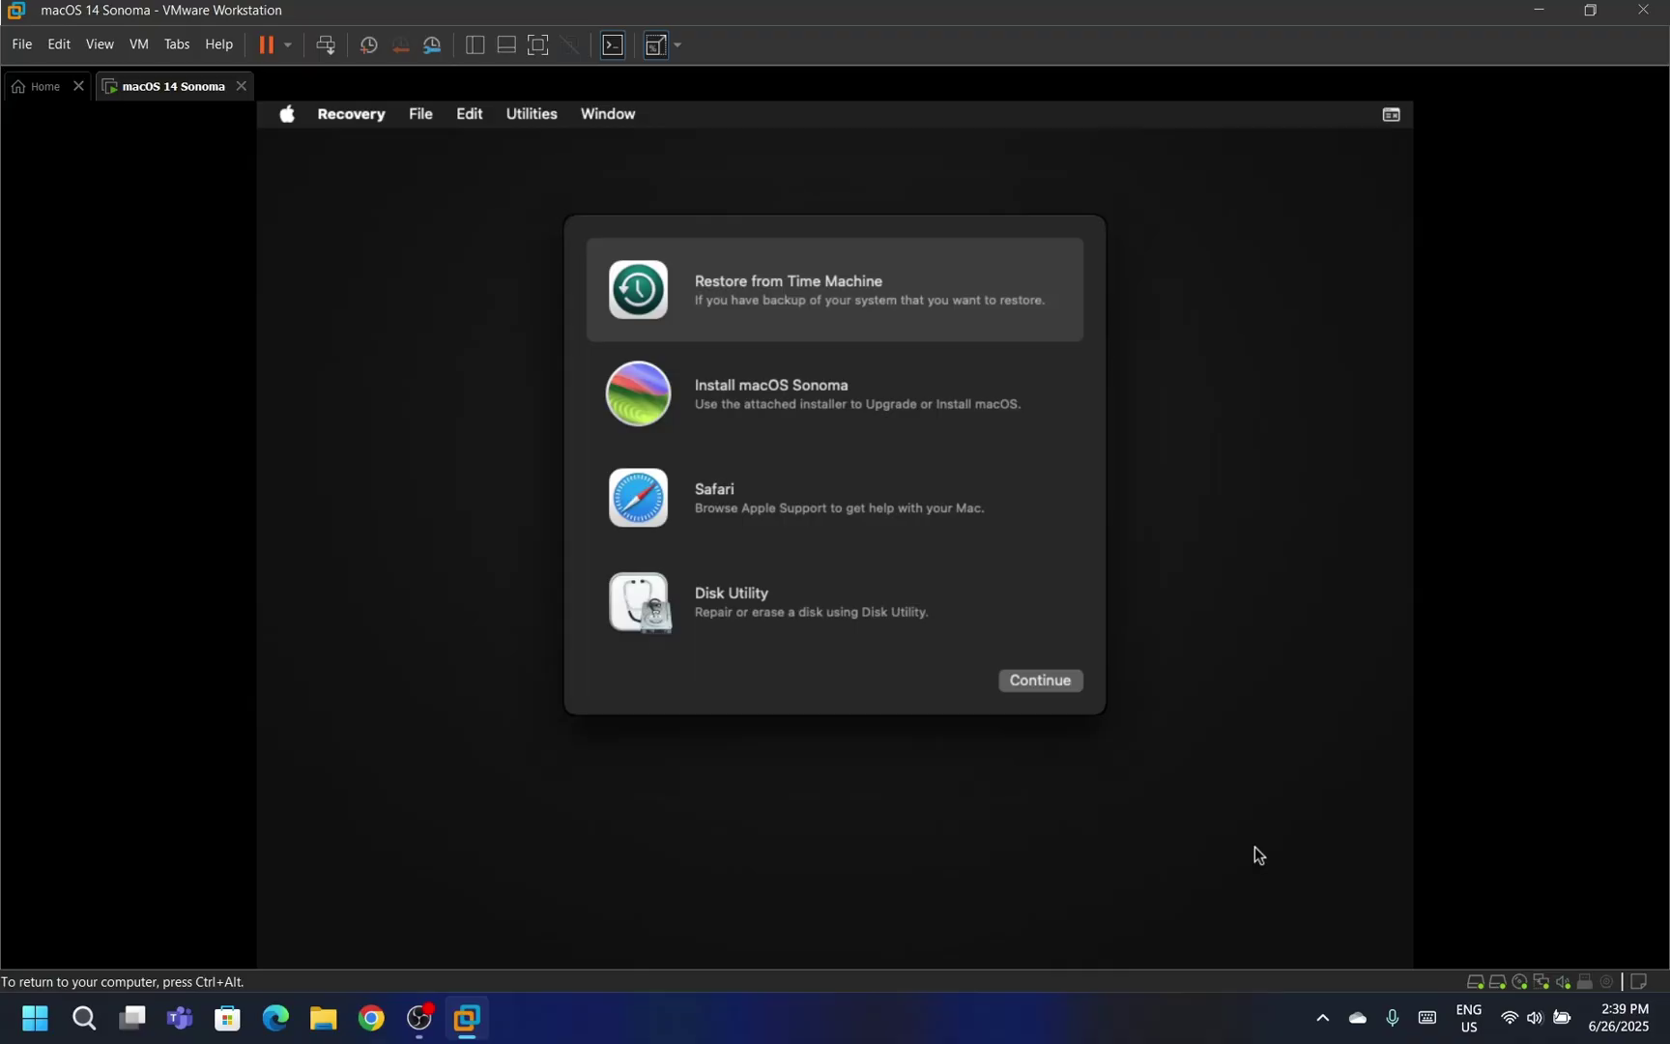
click(881, 613)
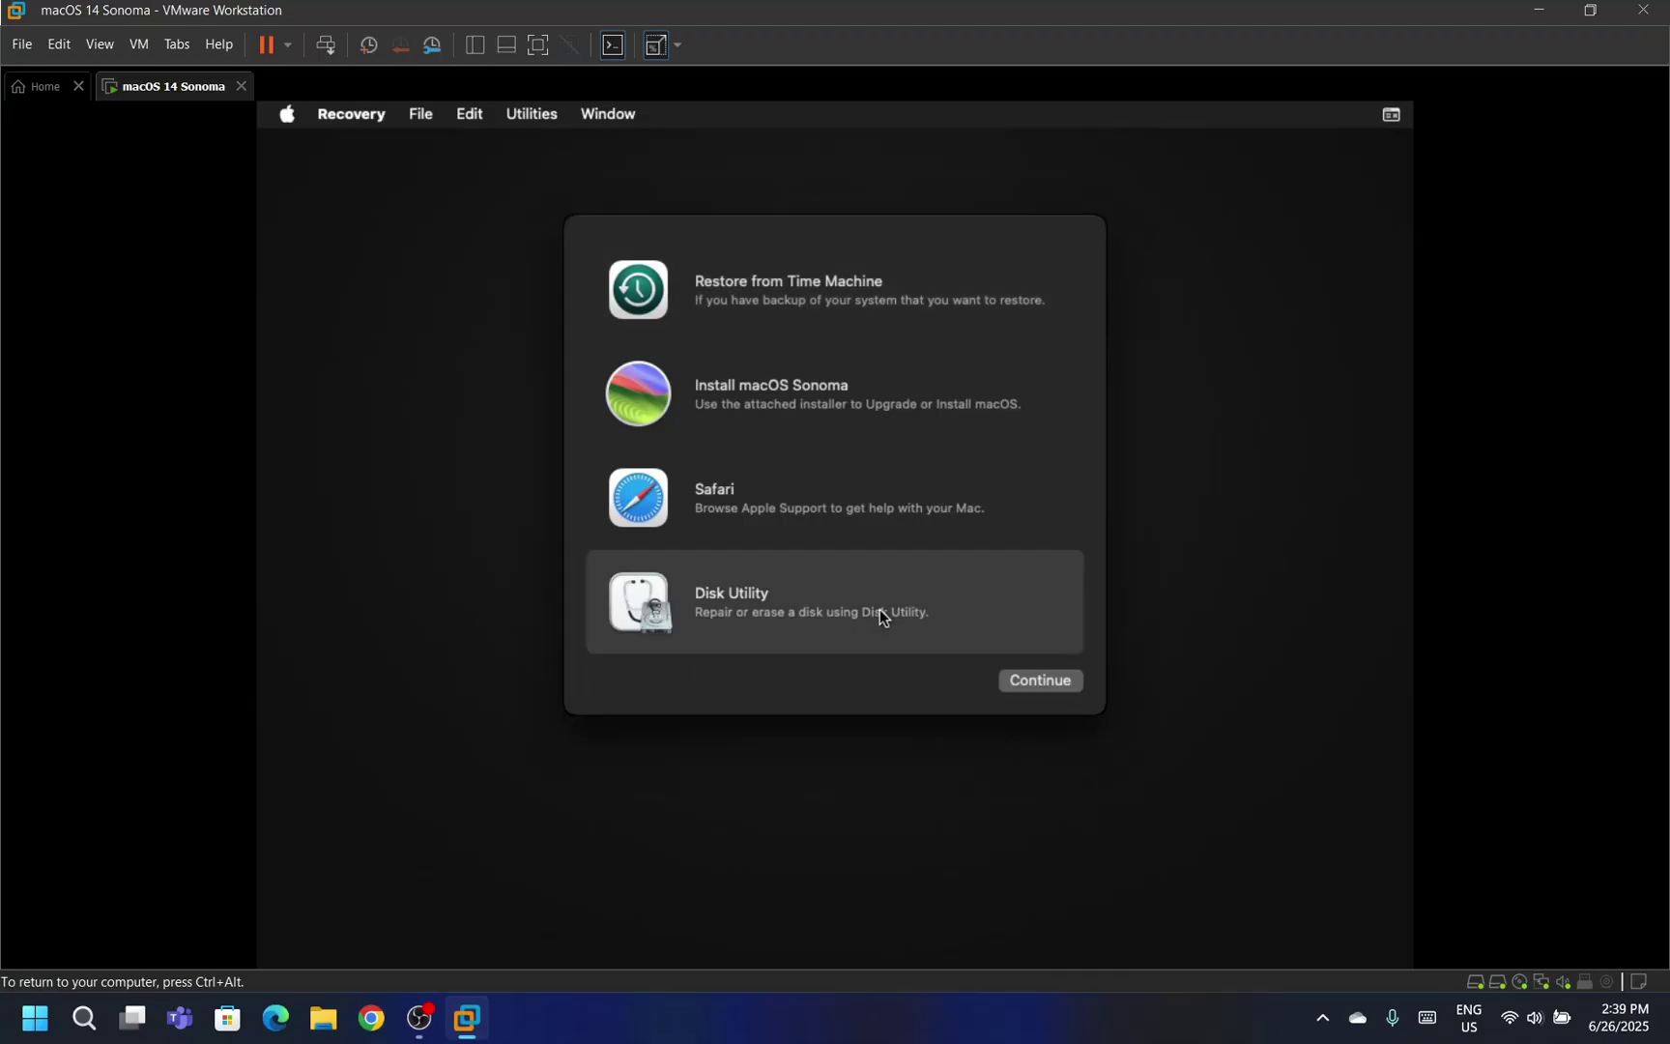
click(1035, 681)
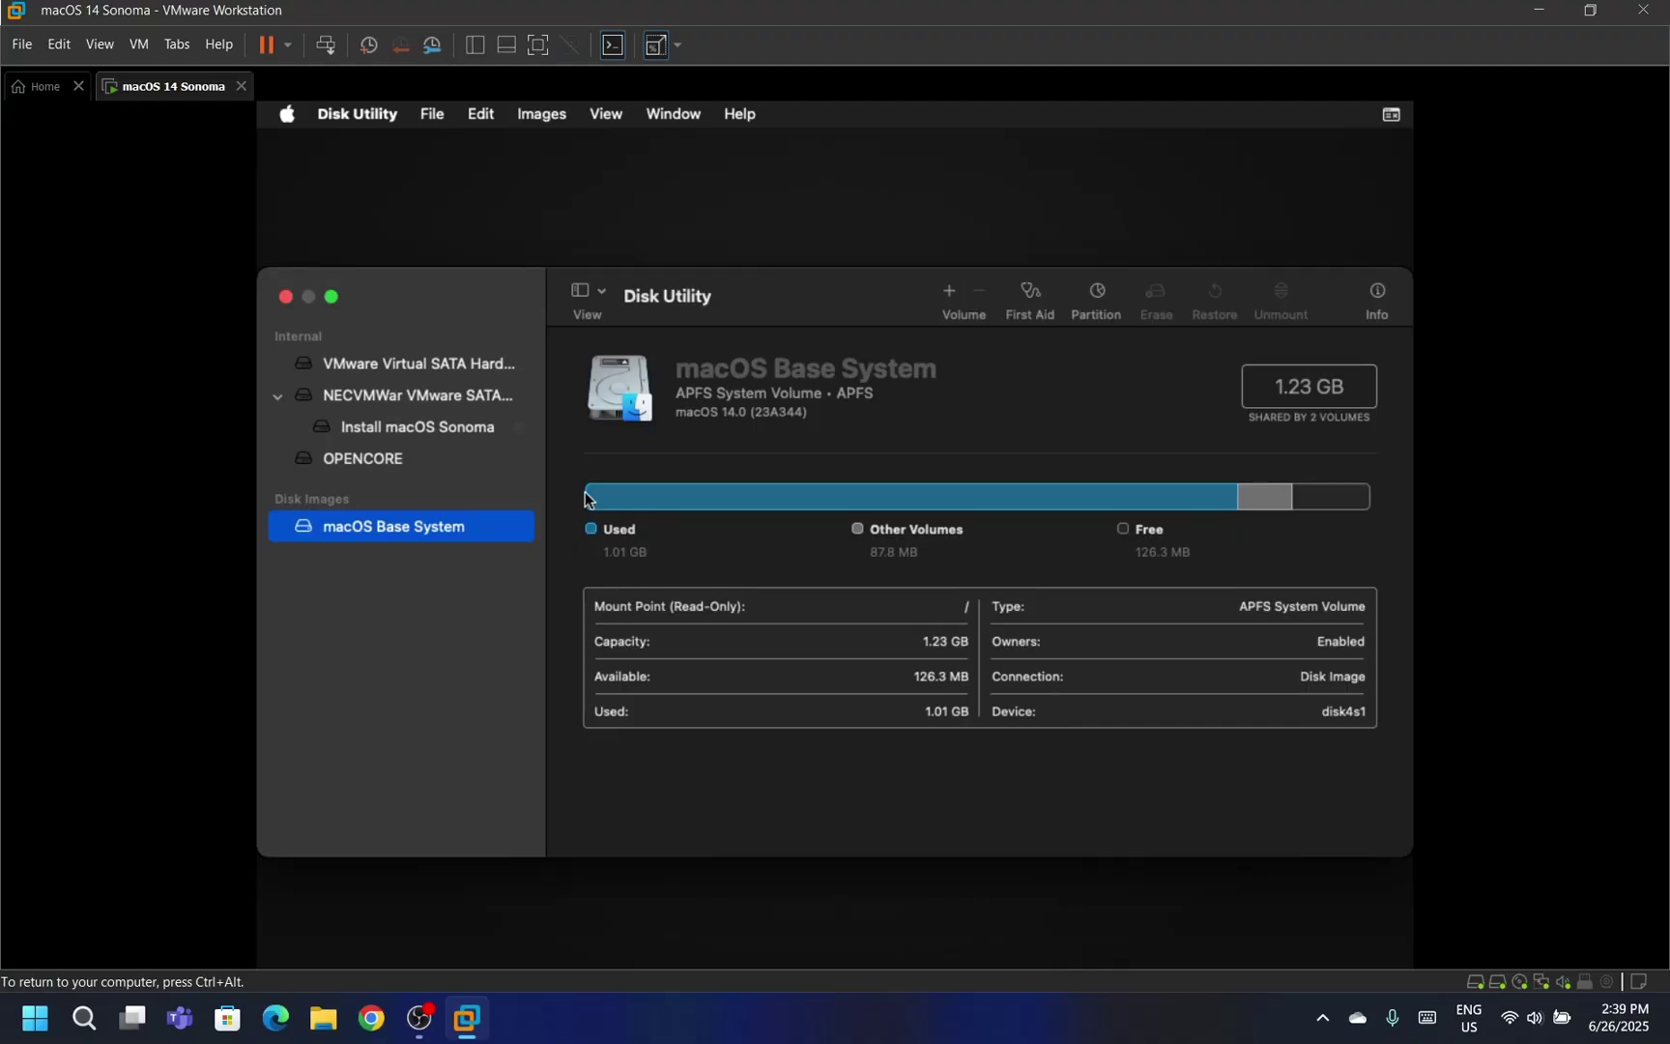
Step: Erase the 85.9 GB VMware Virtual SATA drive as 'Macintosh SSD', then quit Disk Utility
click(488, 365)
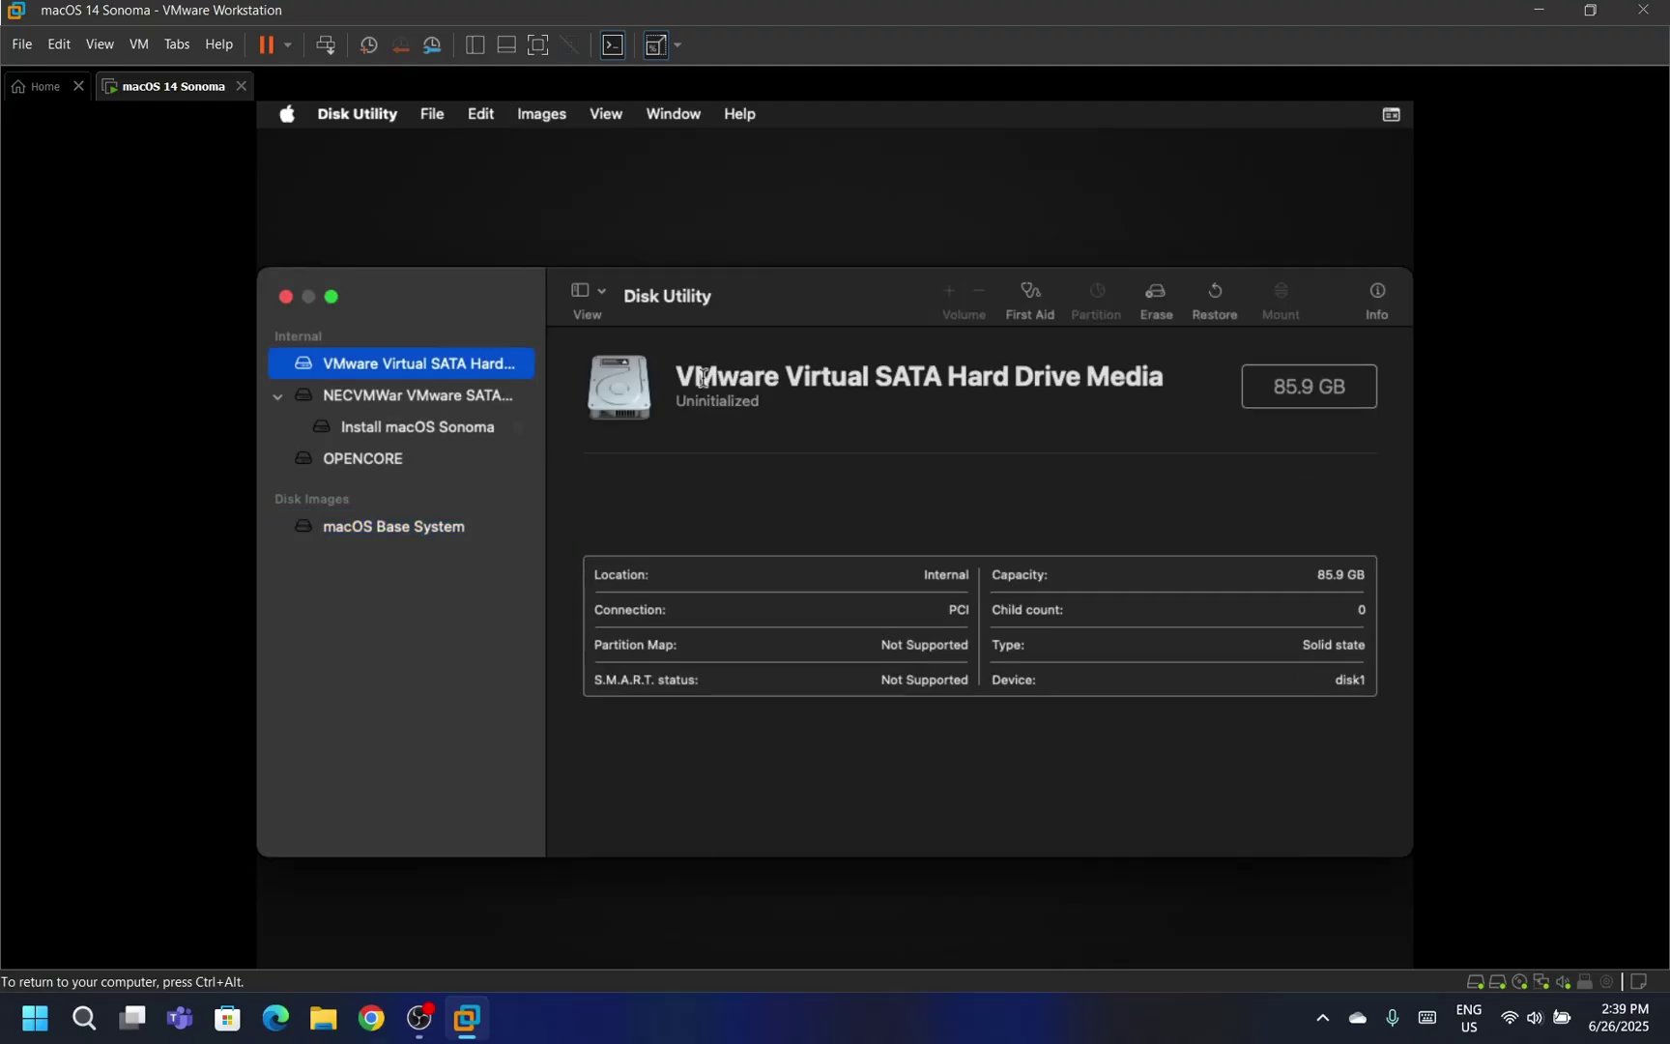
click(1156, 295)
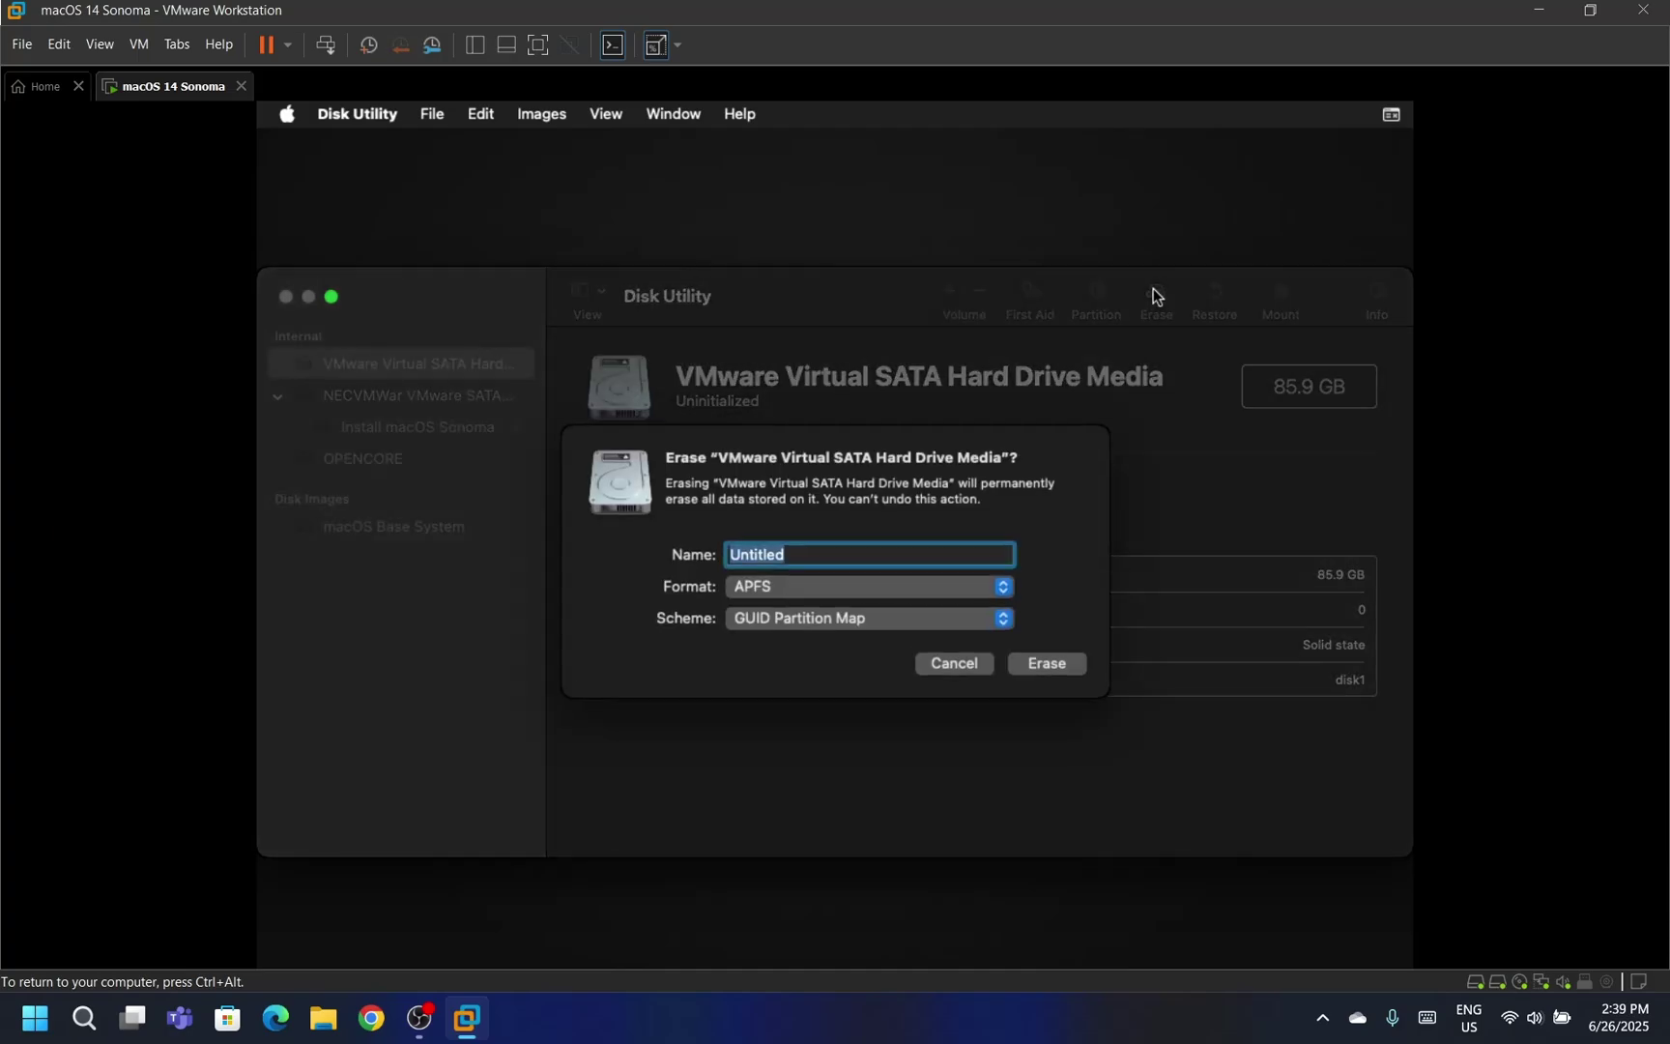
text(Macintosh SSD)
click(1044, 662)
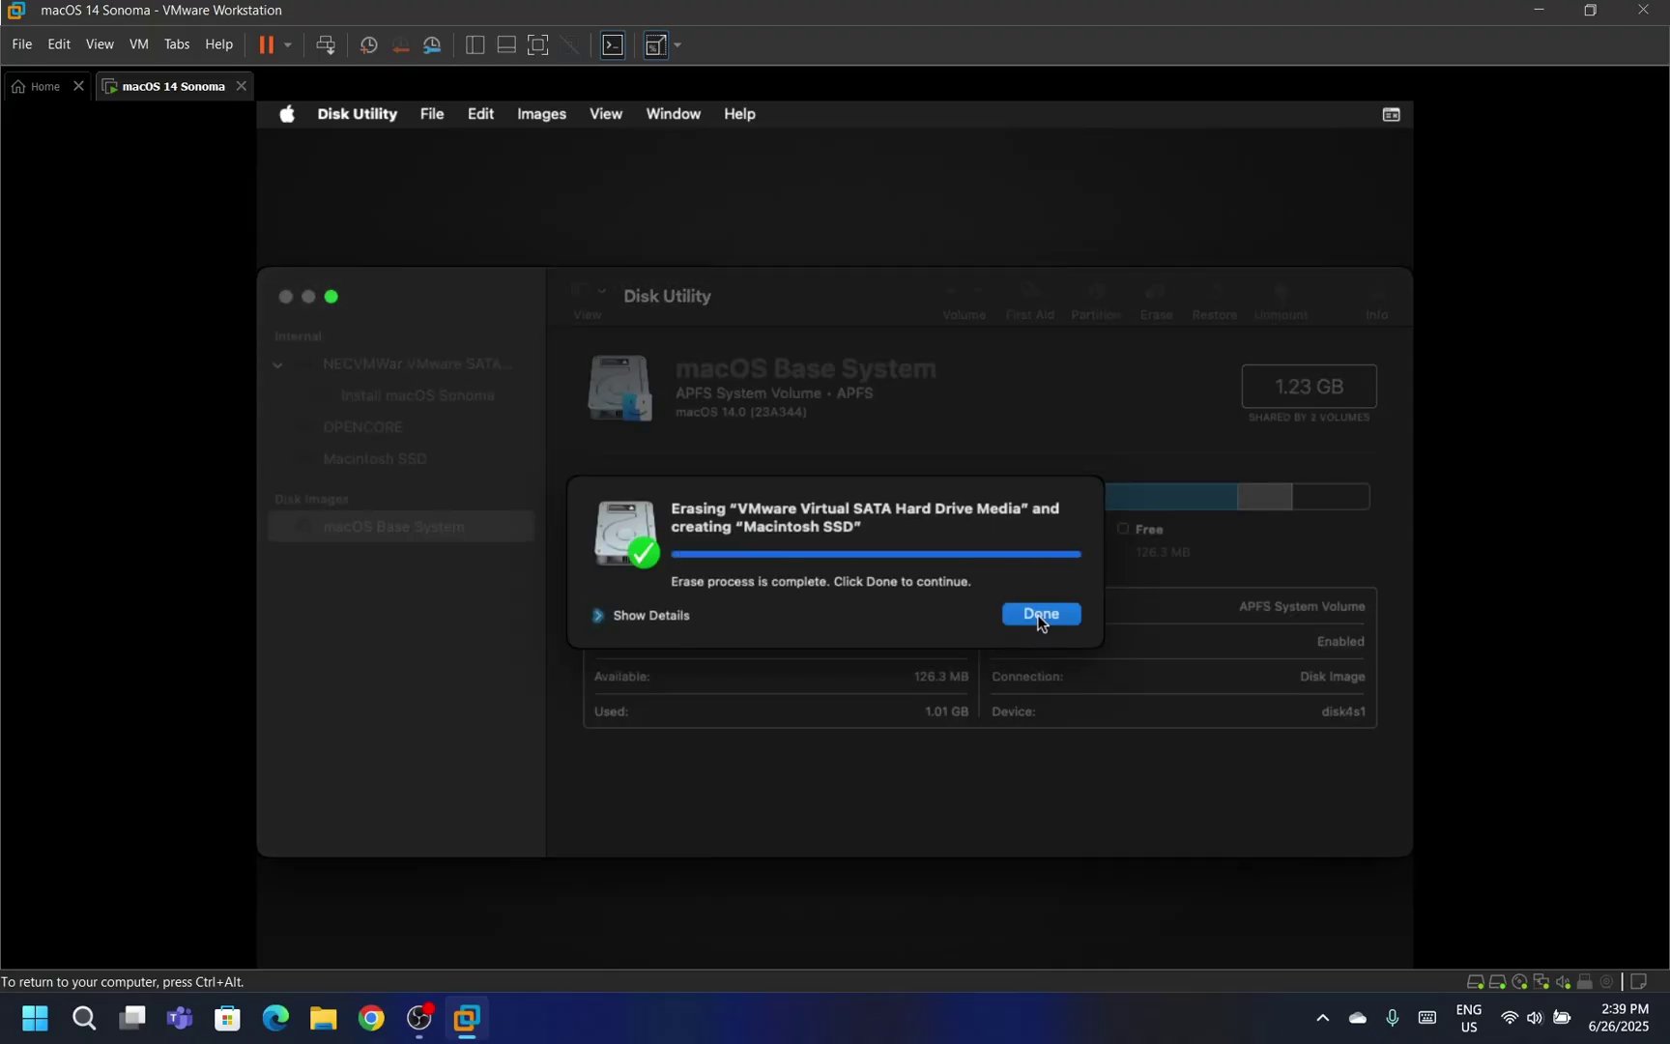
click(1041, 614)
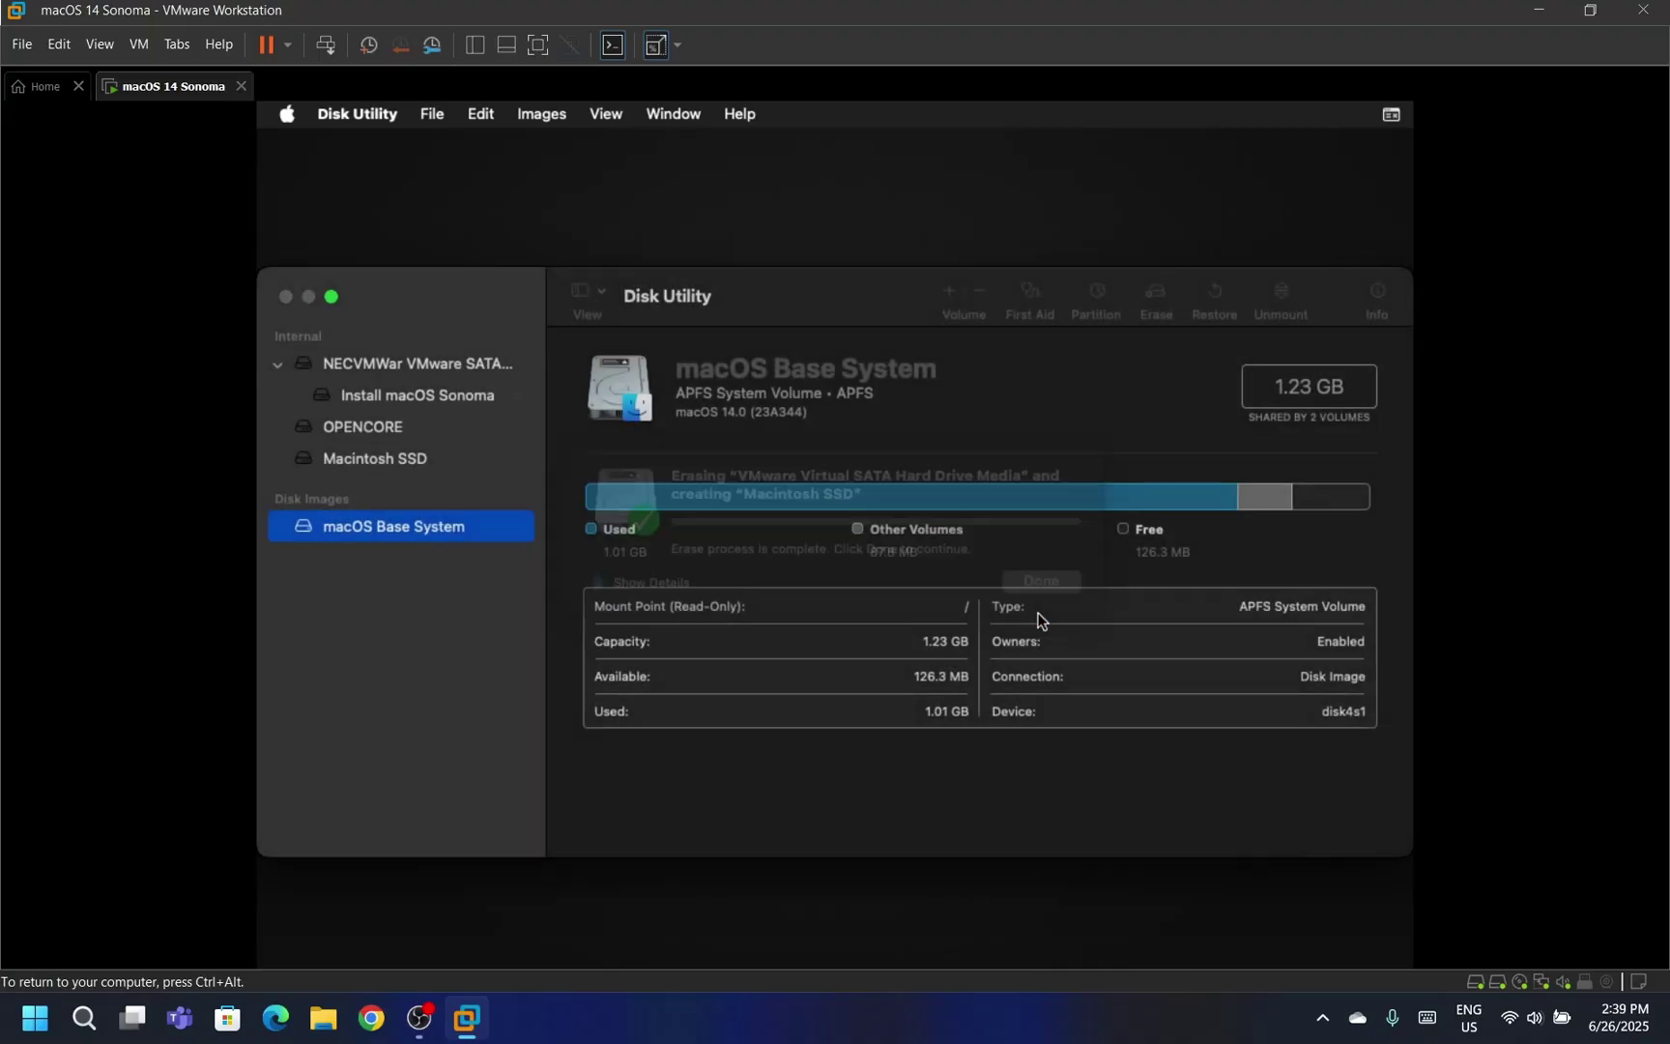
click(380, 117)
click(386, 307)
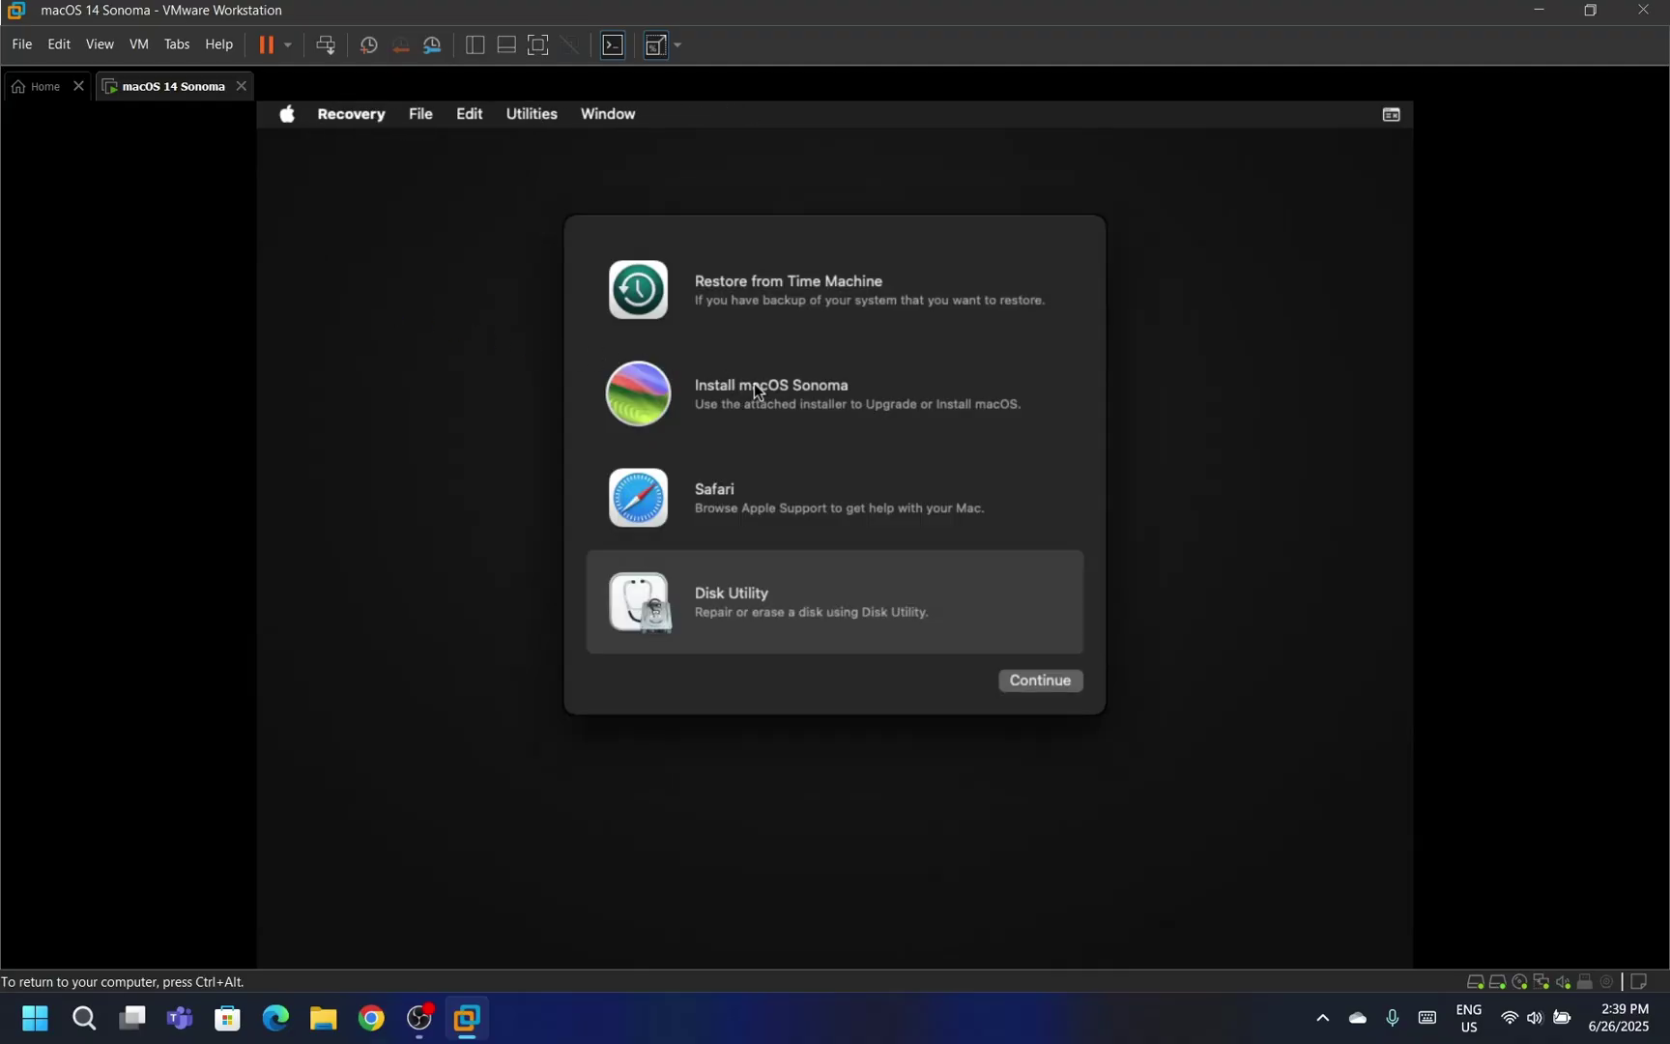
Step: Launch Install macOS Sonoma, agree to the license, and select Macintosh SSD as the destination
click(756, 389)
click(1063, 684)
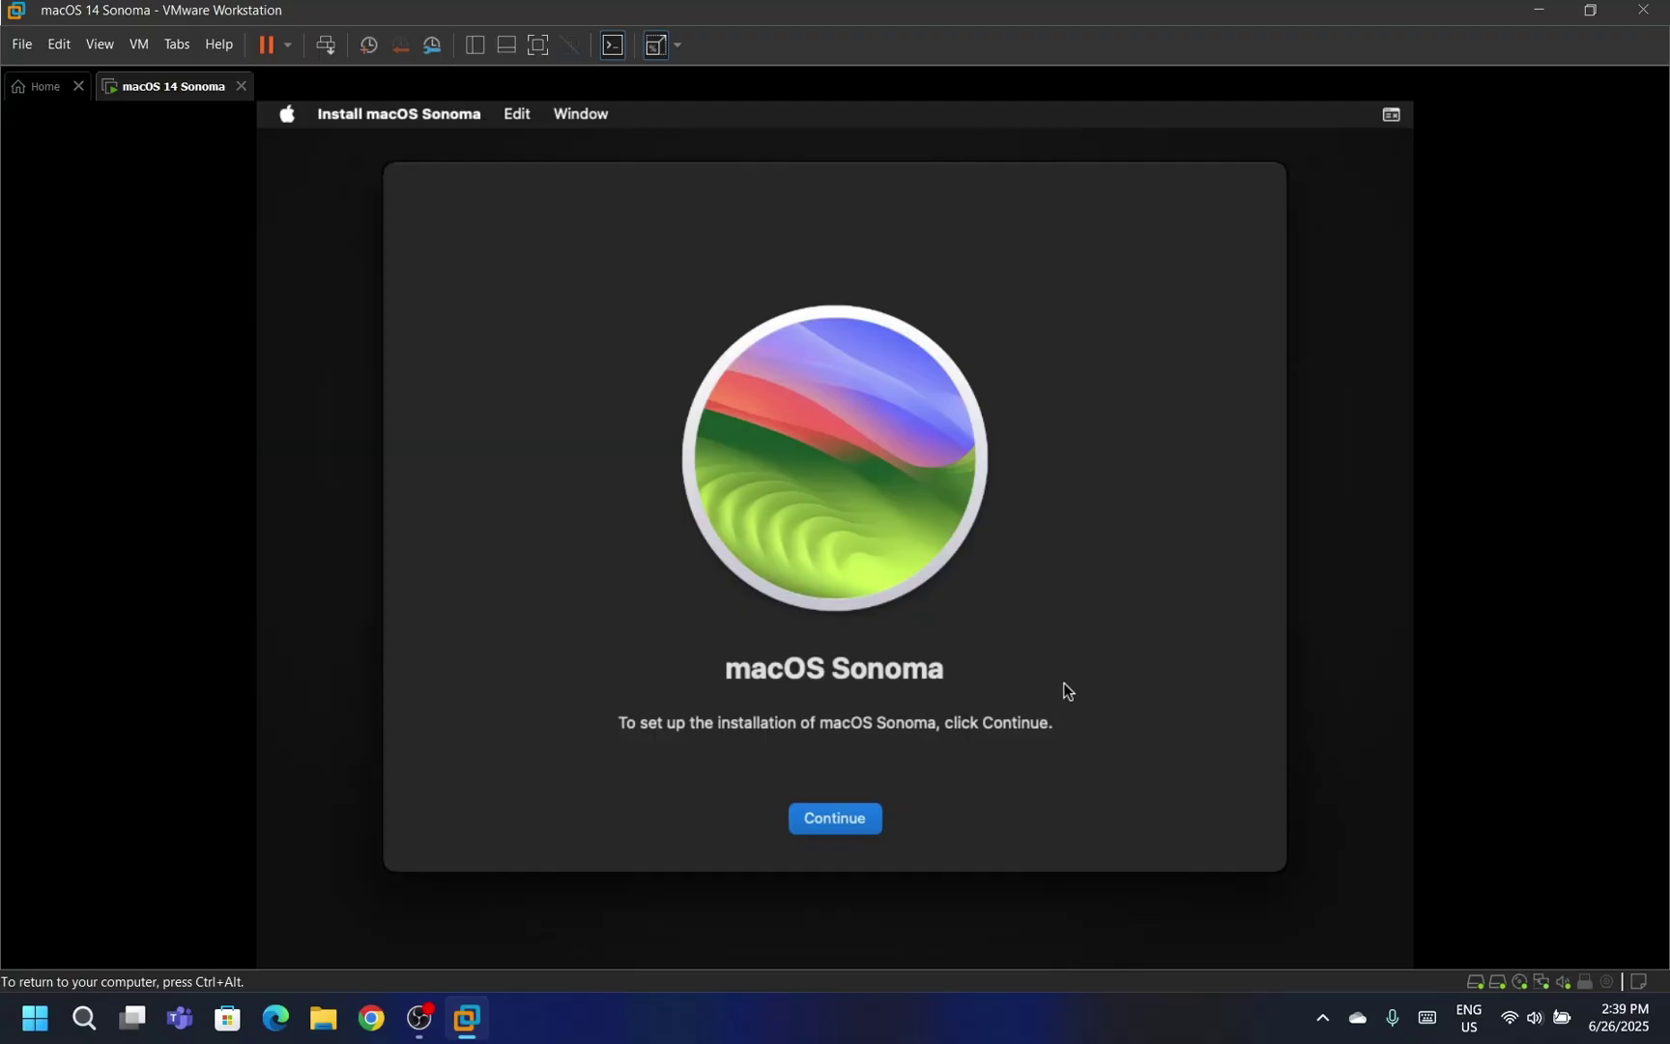
click(835, 819)
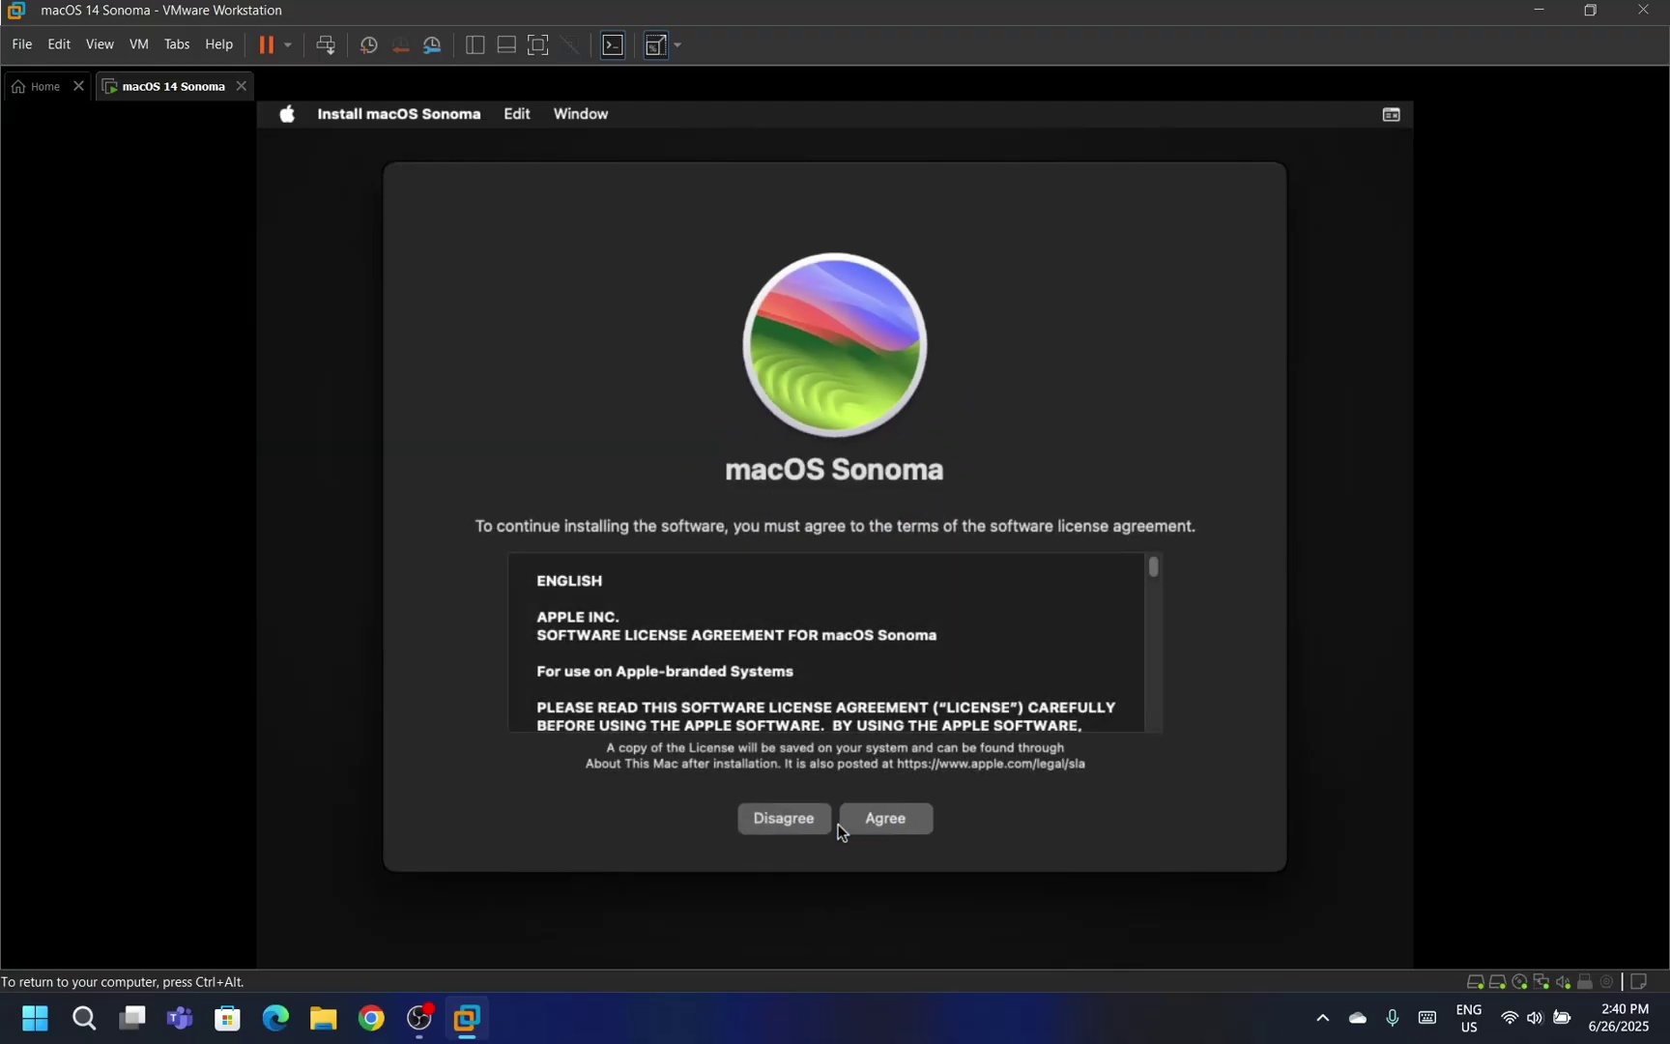
click(875, 835)
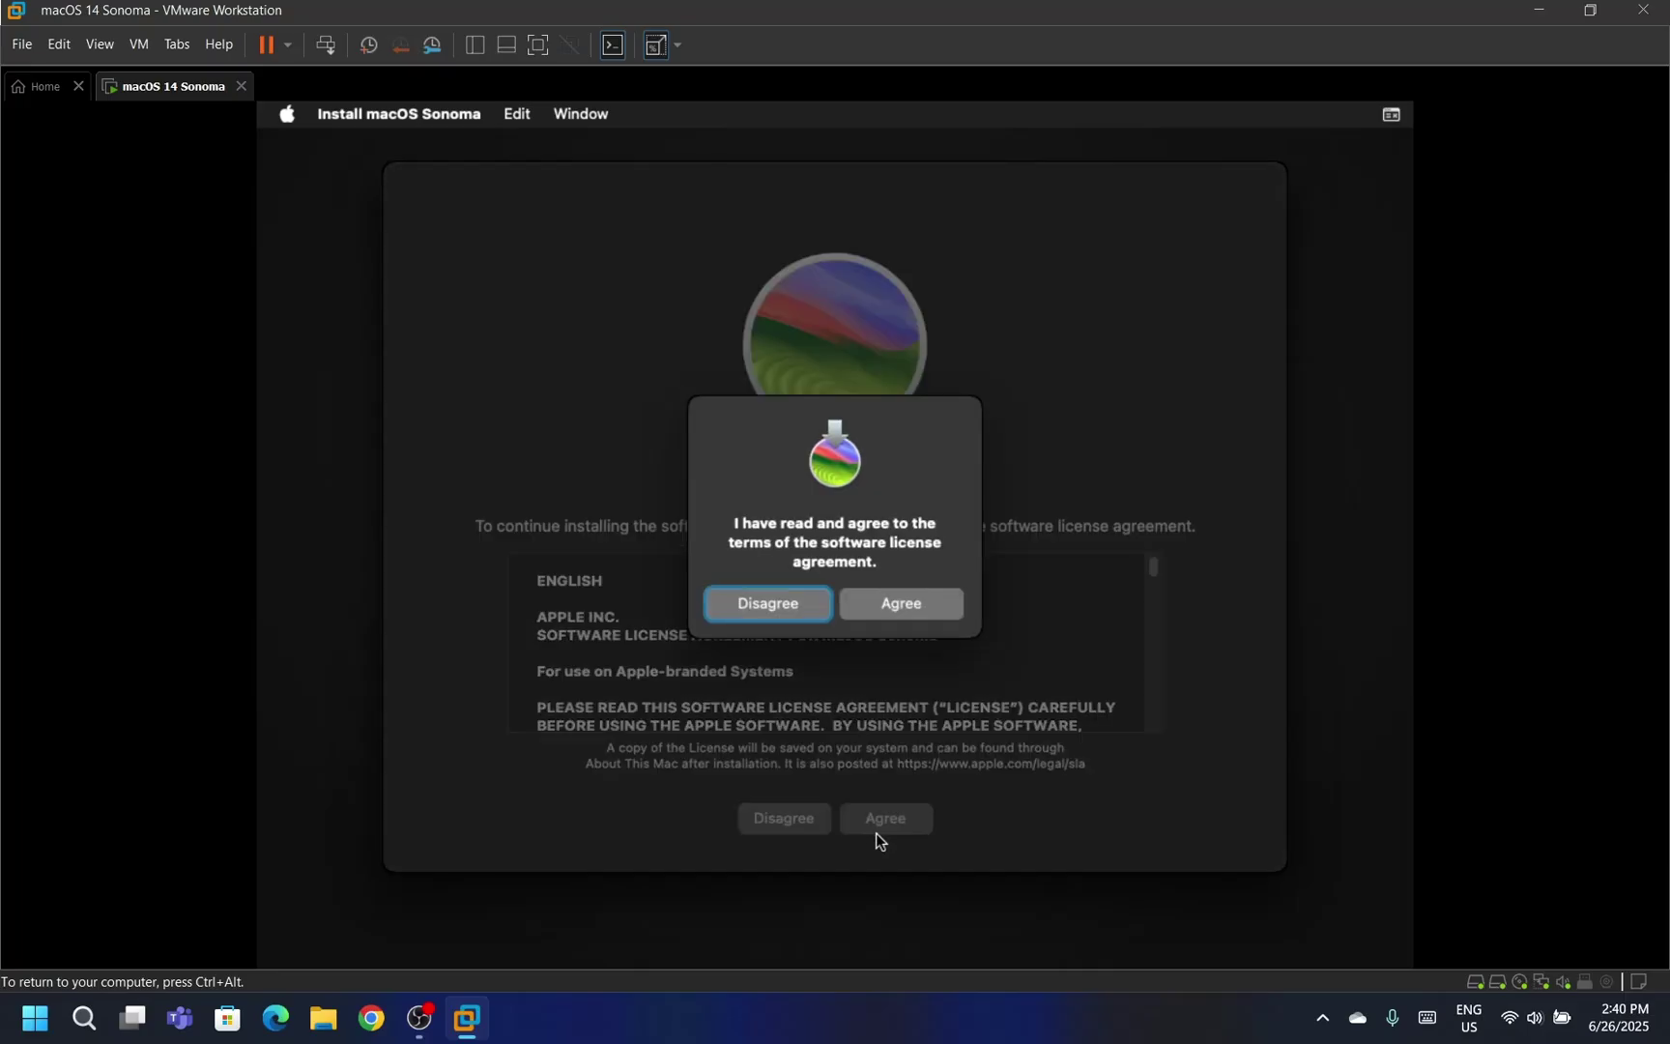
click(887, 608)
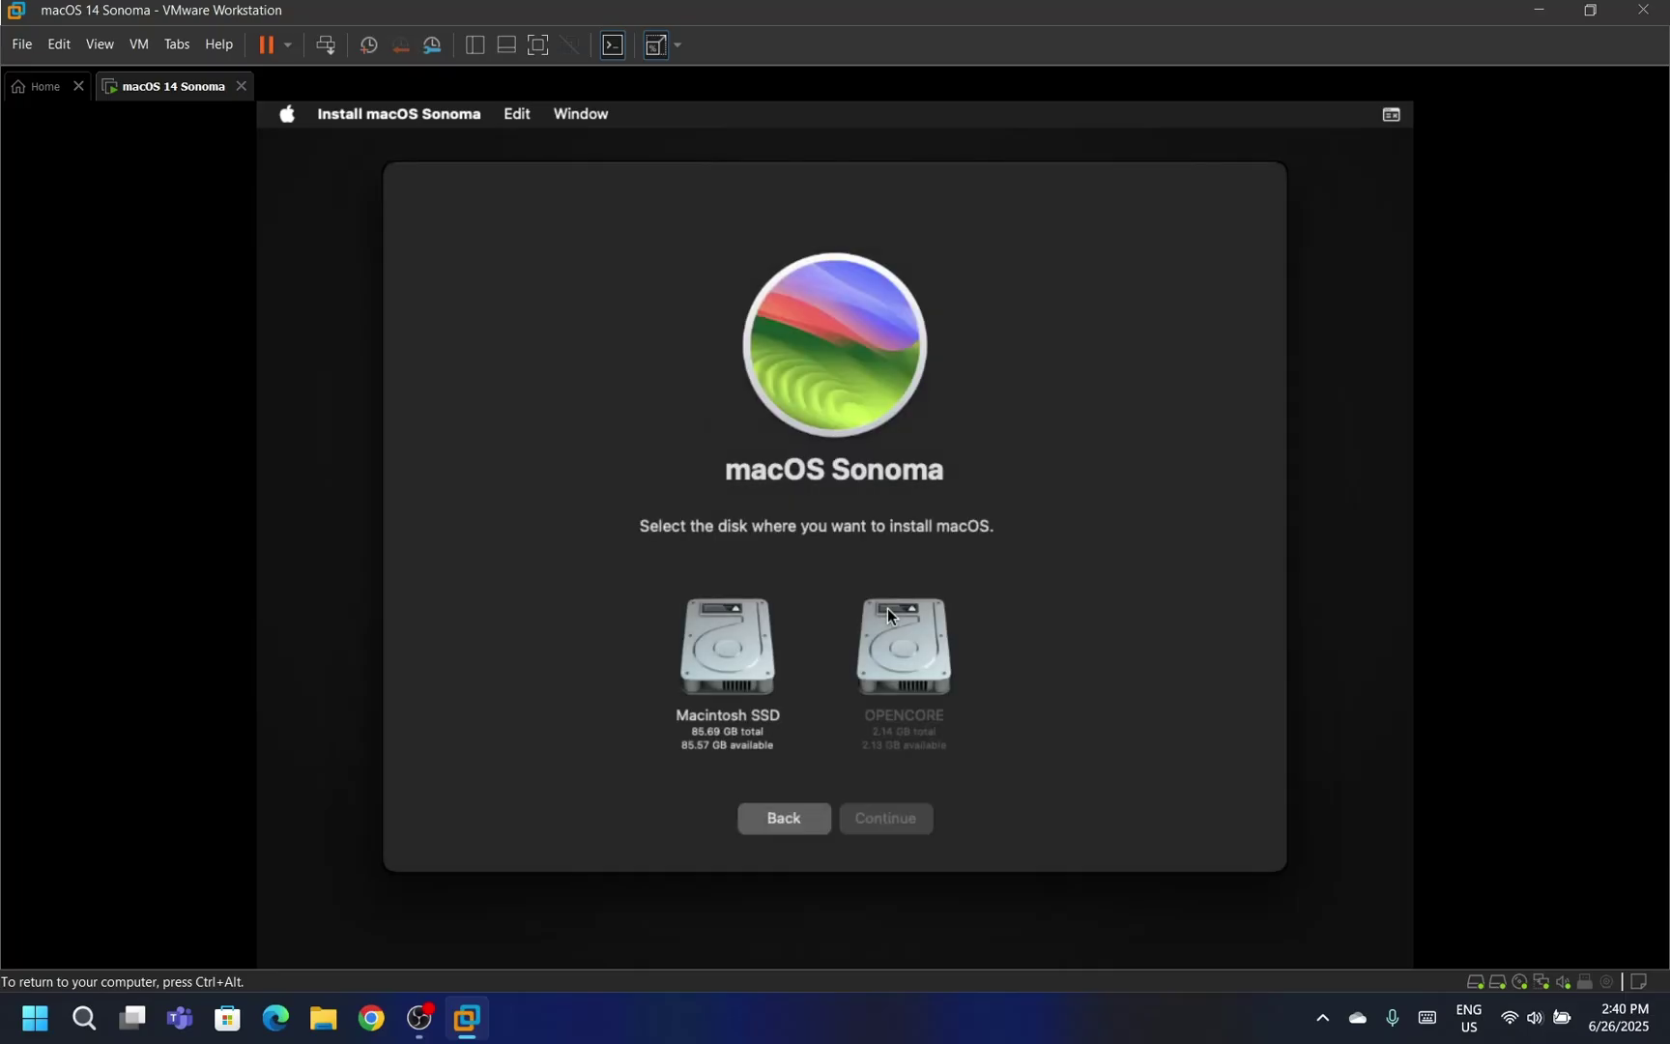
click(740, 641)
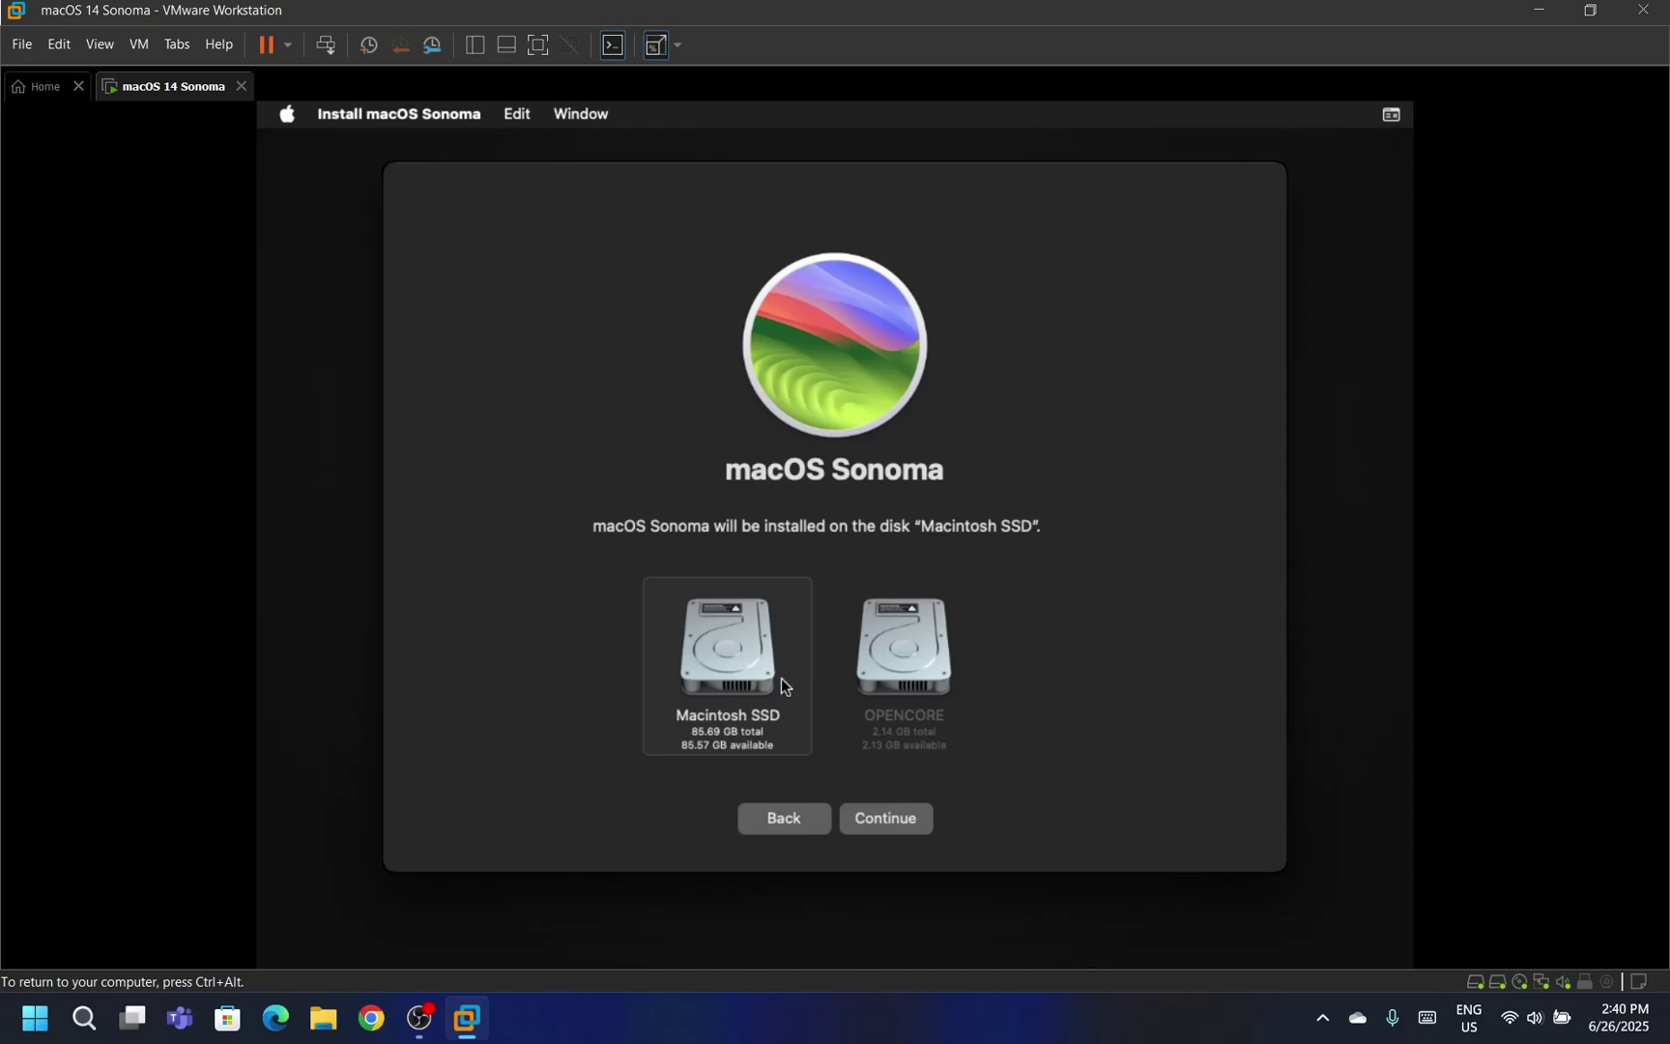
Step: Start the macOS Sonoma installation onto Macintosh SSD and wait for the reboot
click(901, 820)
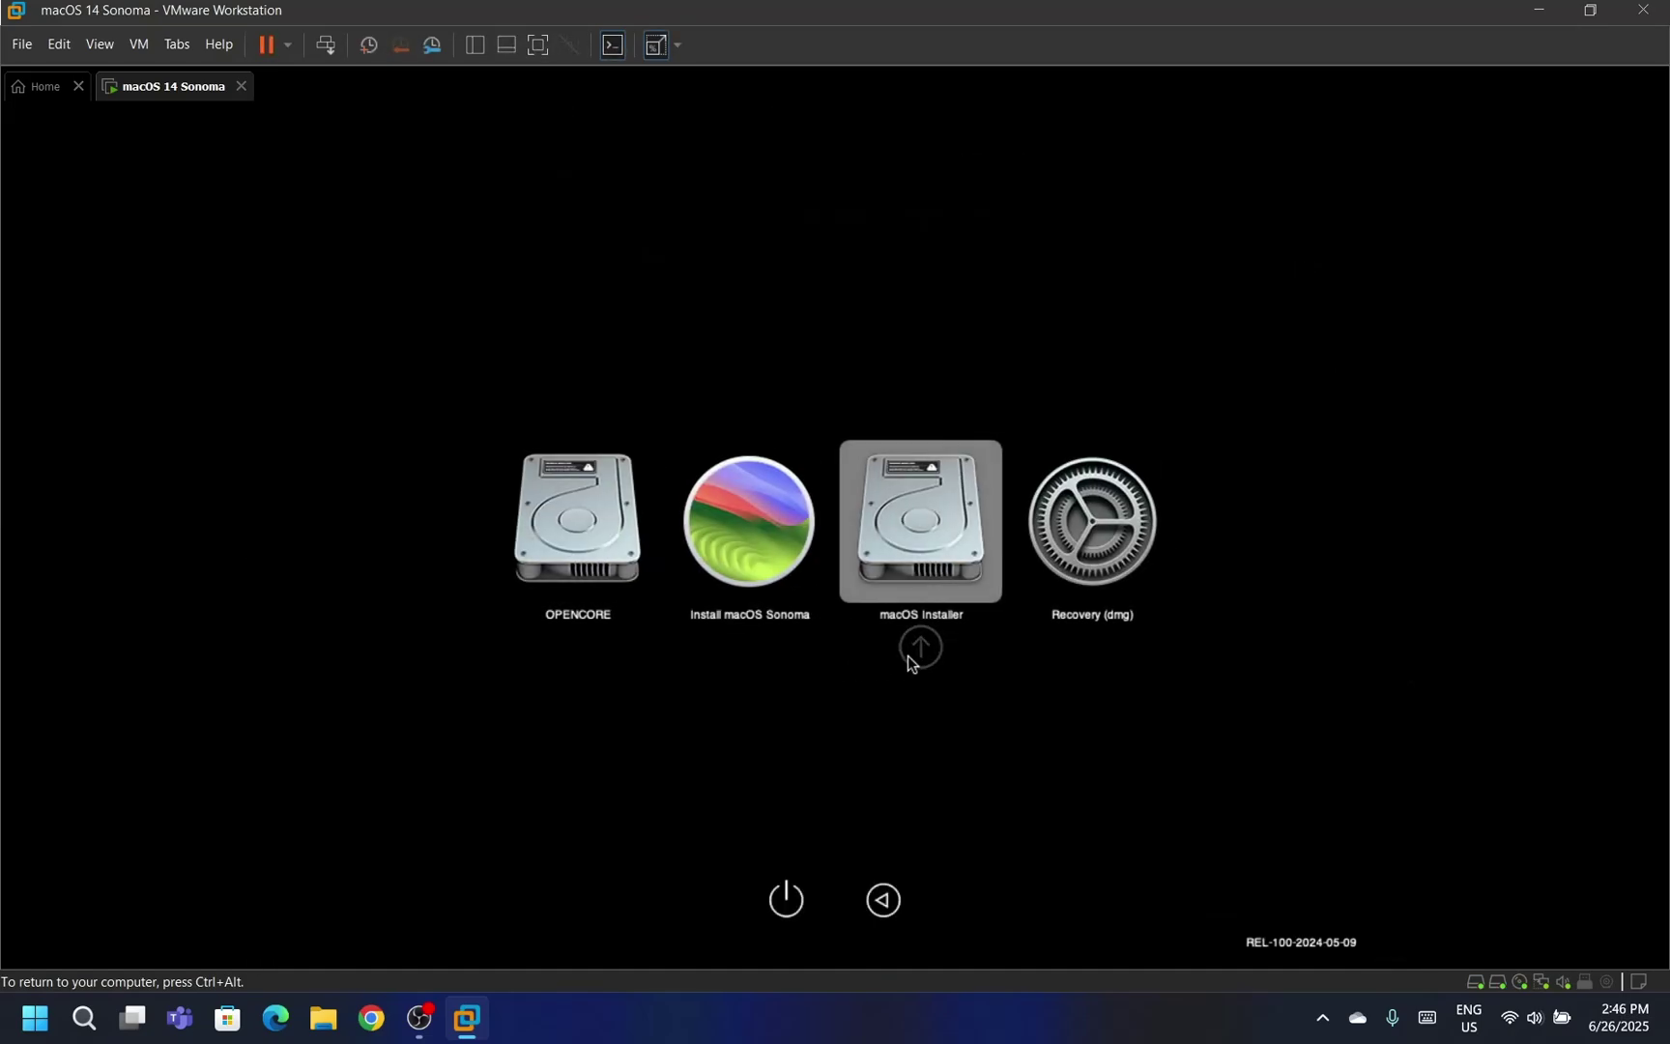
Step: Boot the macOS Installer entry in the OpenCore picker and wait for the next reboot
click(909, 660)
Step: Boot macOS Installer once more, then boot Macintosh SSD to reach Setup Assistant
click(920, 649)
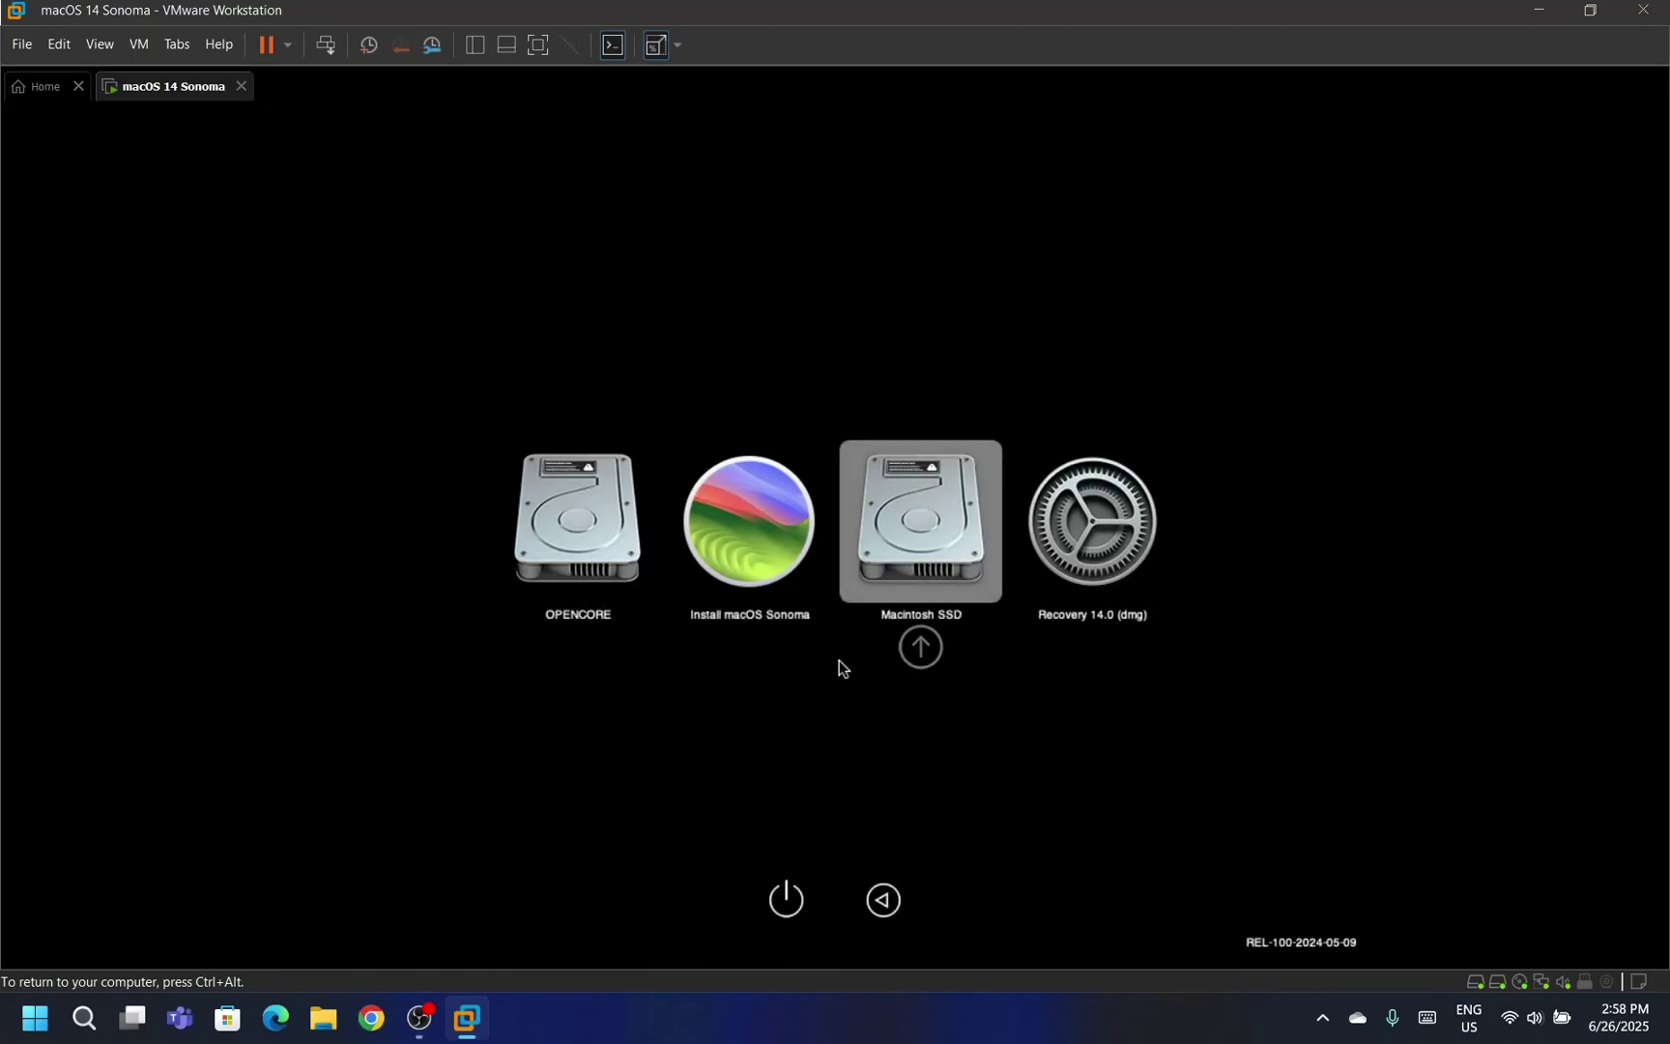
click(921, 648)
Step: Boot macOS from the Macintosh SSD entry in the OpenCore picker
click(923, 648)
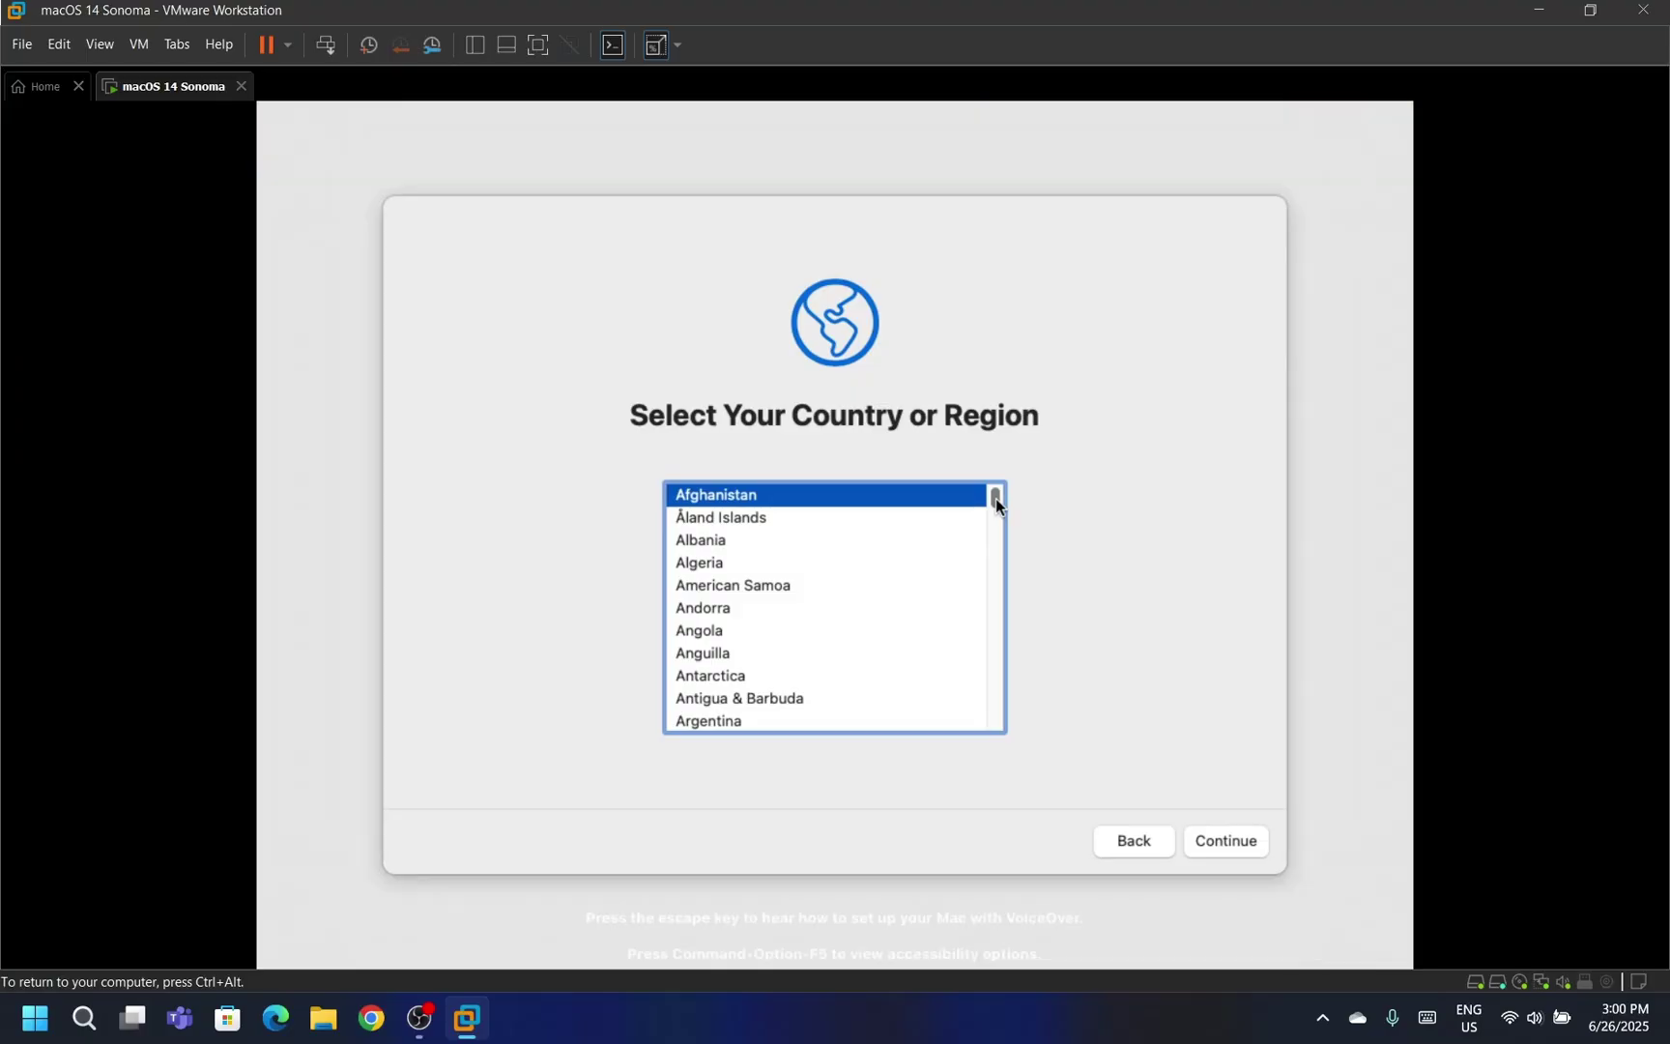
Step: Select United States as the country or region
drag(995, 496, 998, 725)
drag(994, 497, 996, 726)
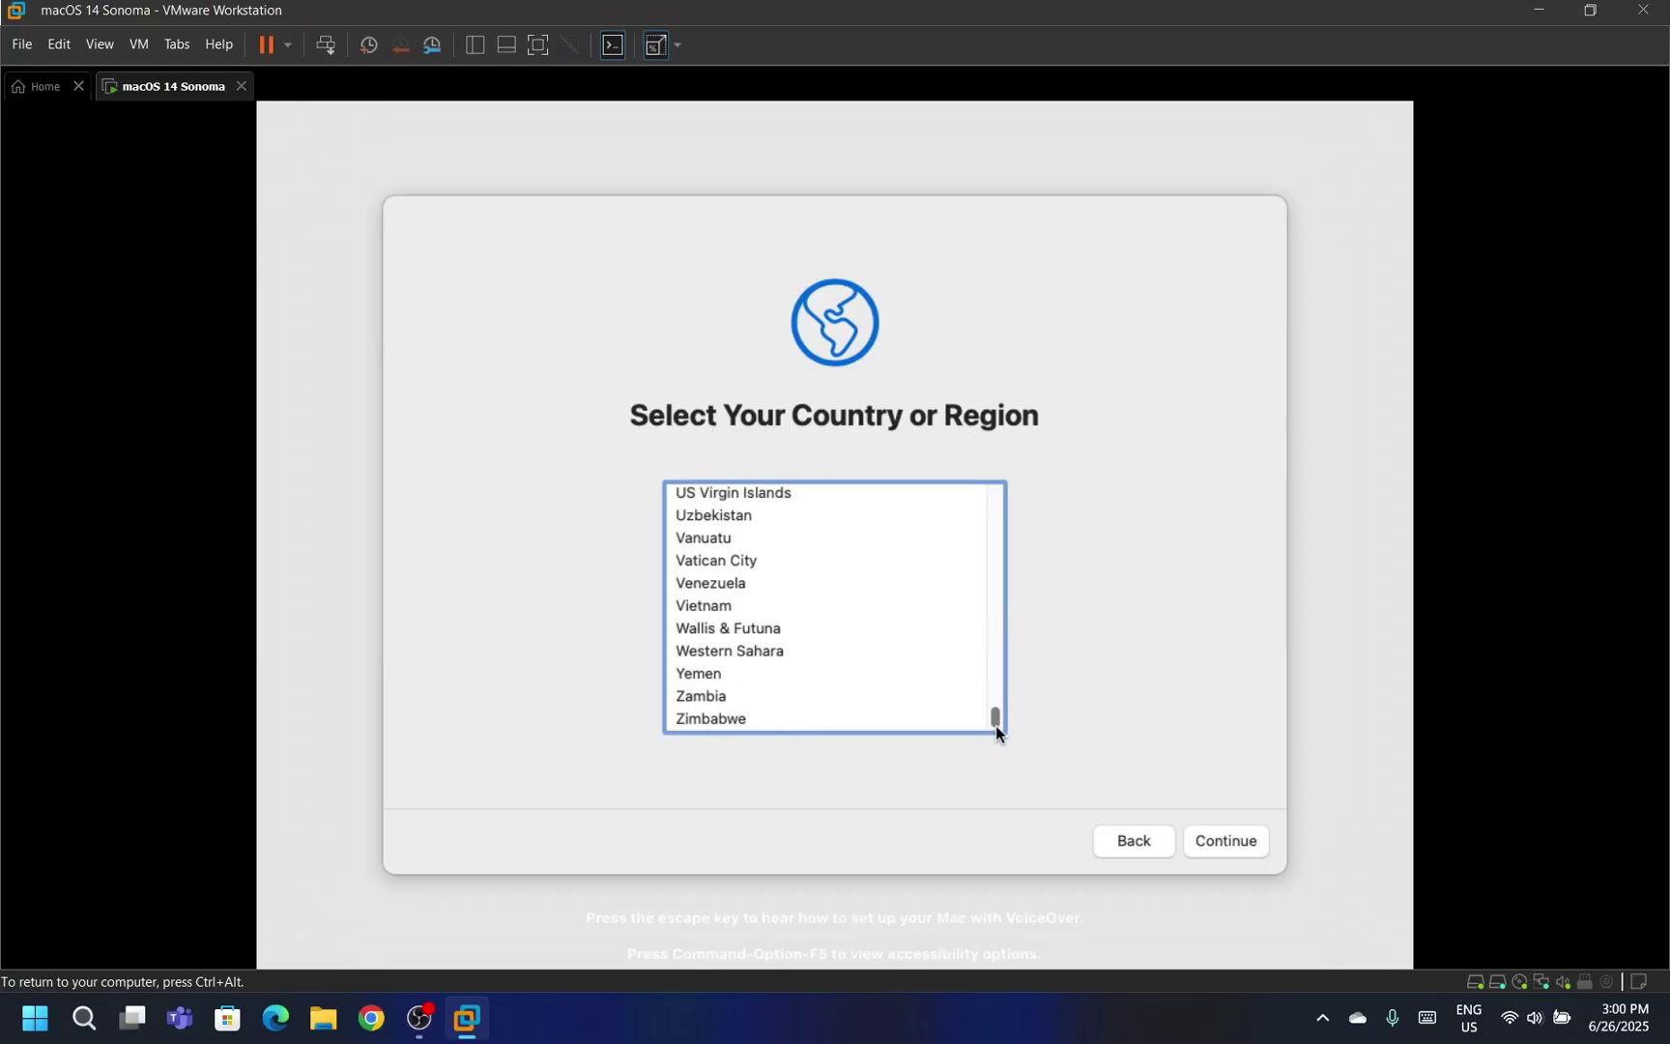
click(775, 499)
key(Up)
key(Up)
key(Up)
key(Up)
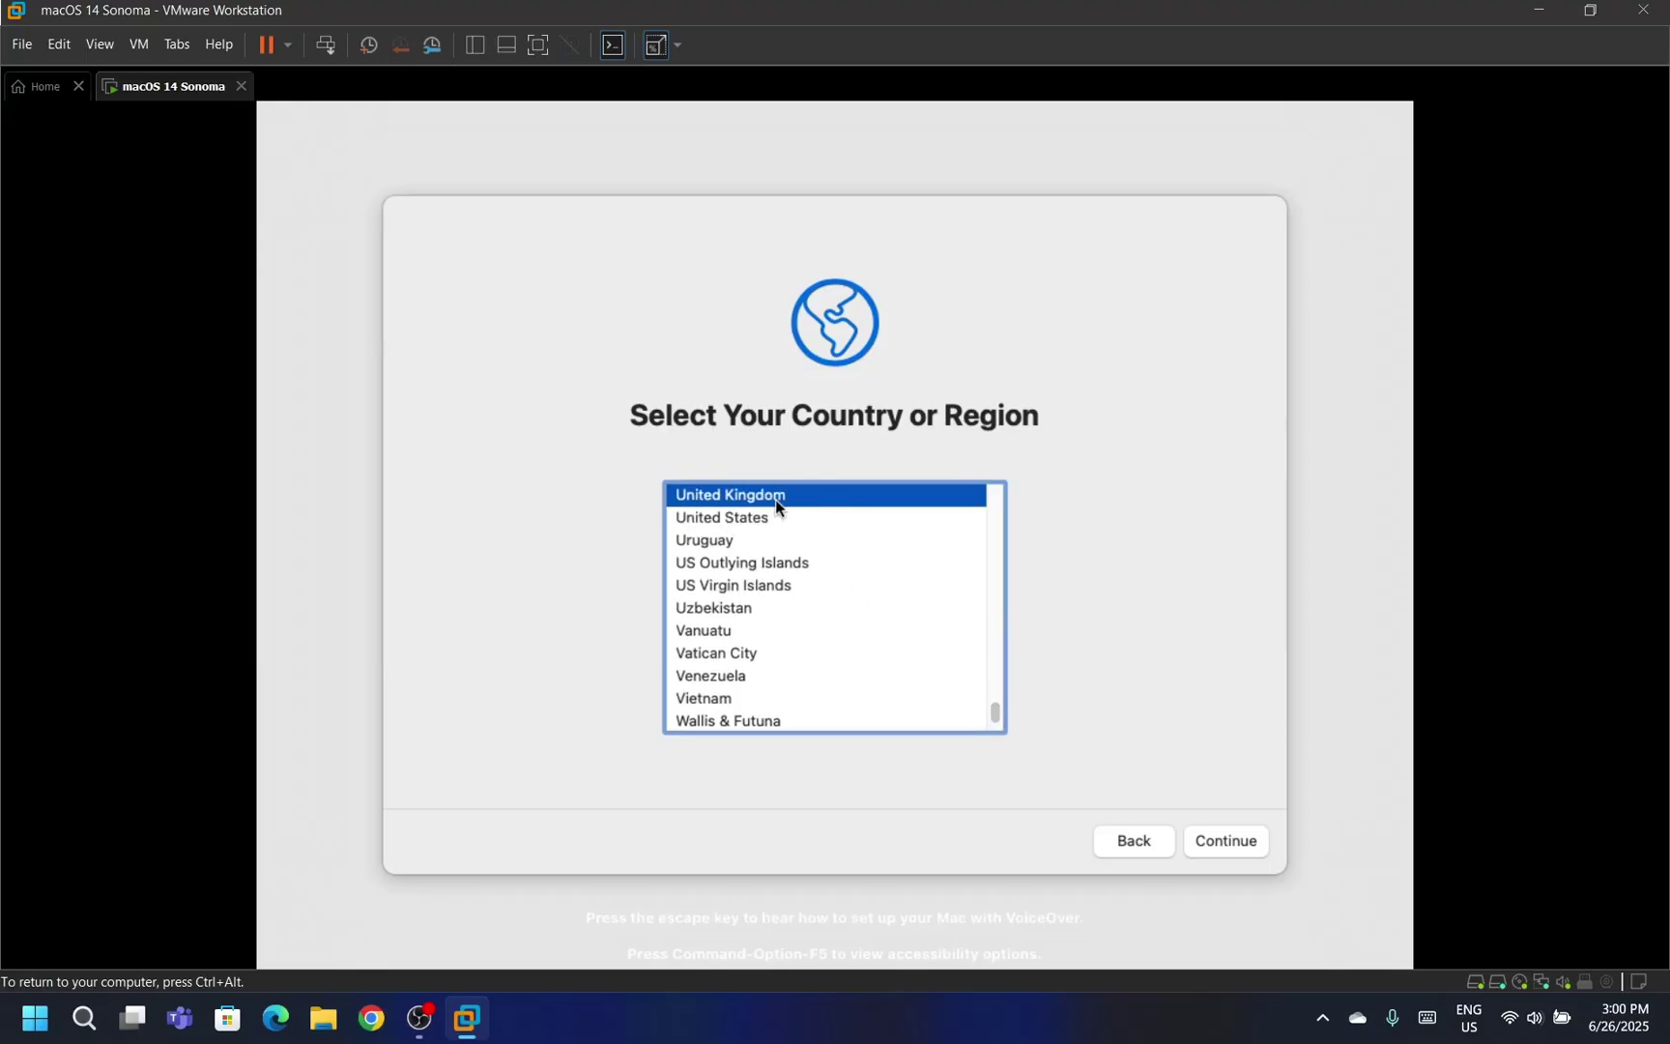
key(Down)
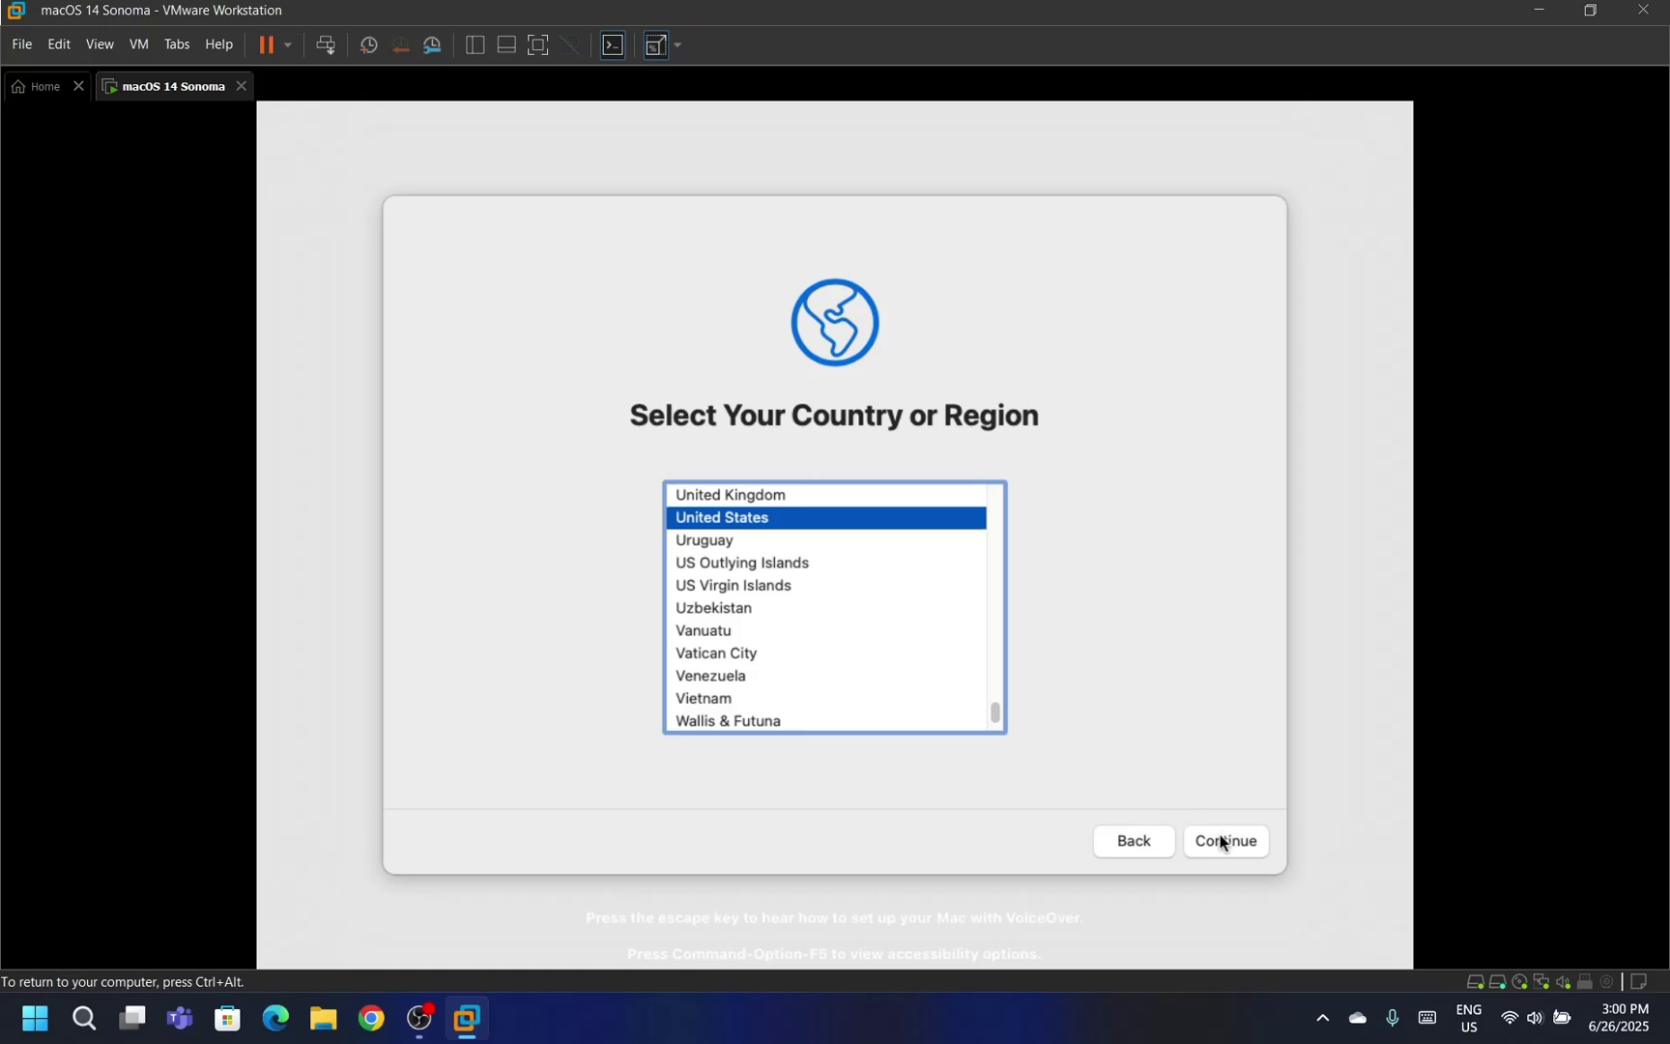
click(1222, 839)
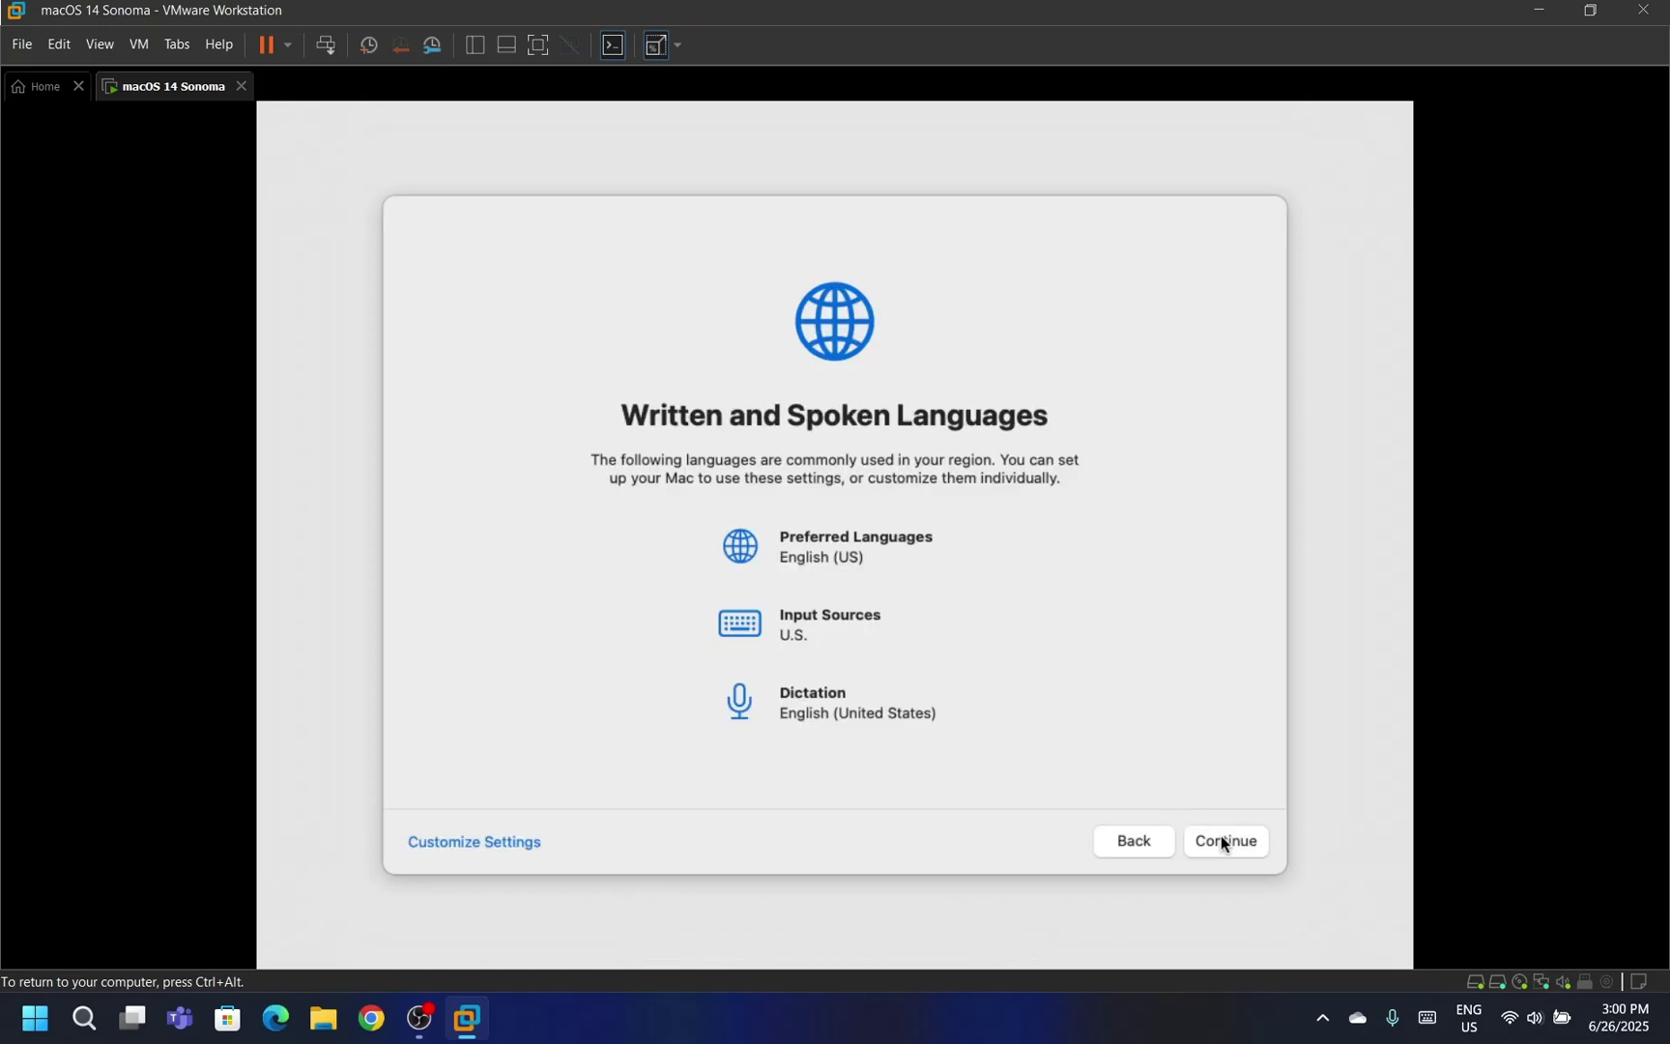
Step: Keep the suggested language settings and move past Accessibility and Data & Privacy
click(1222, 839)
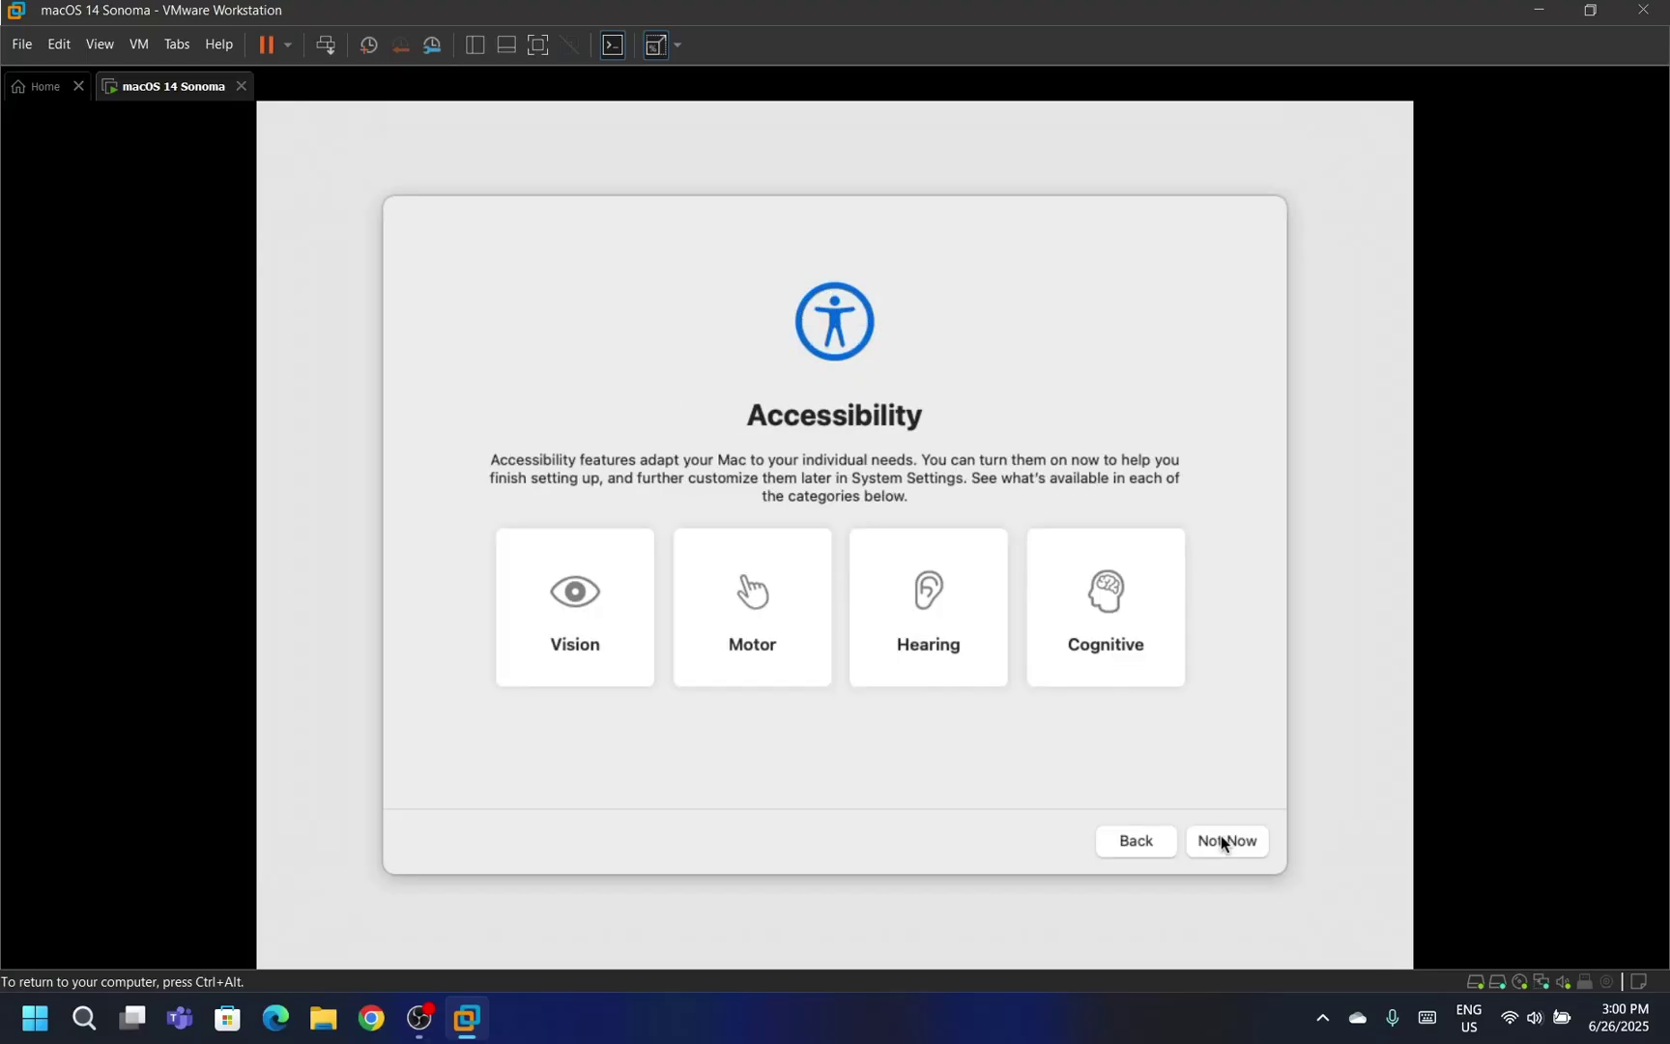
click(1222, 841)
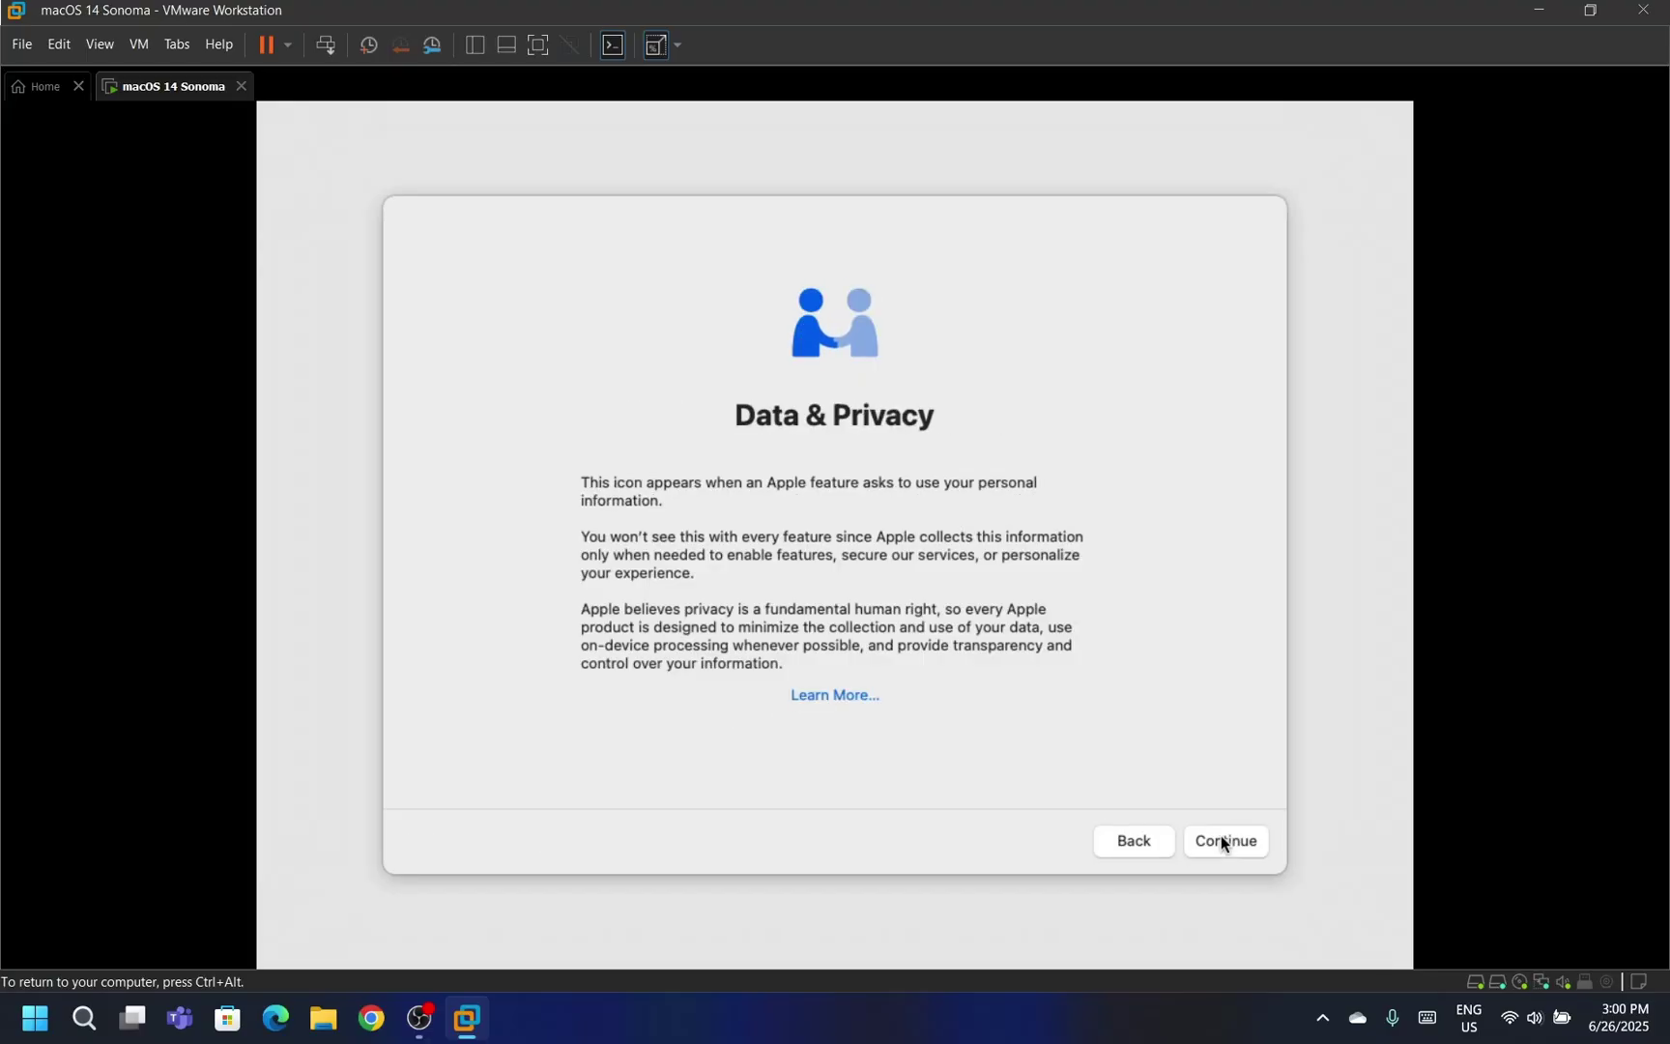
click(1221, 841)
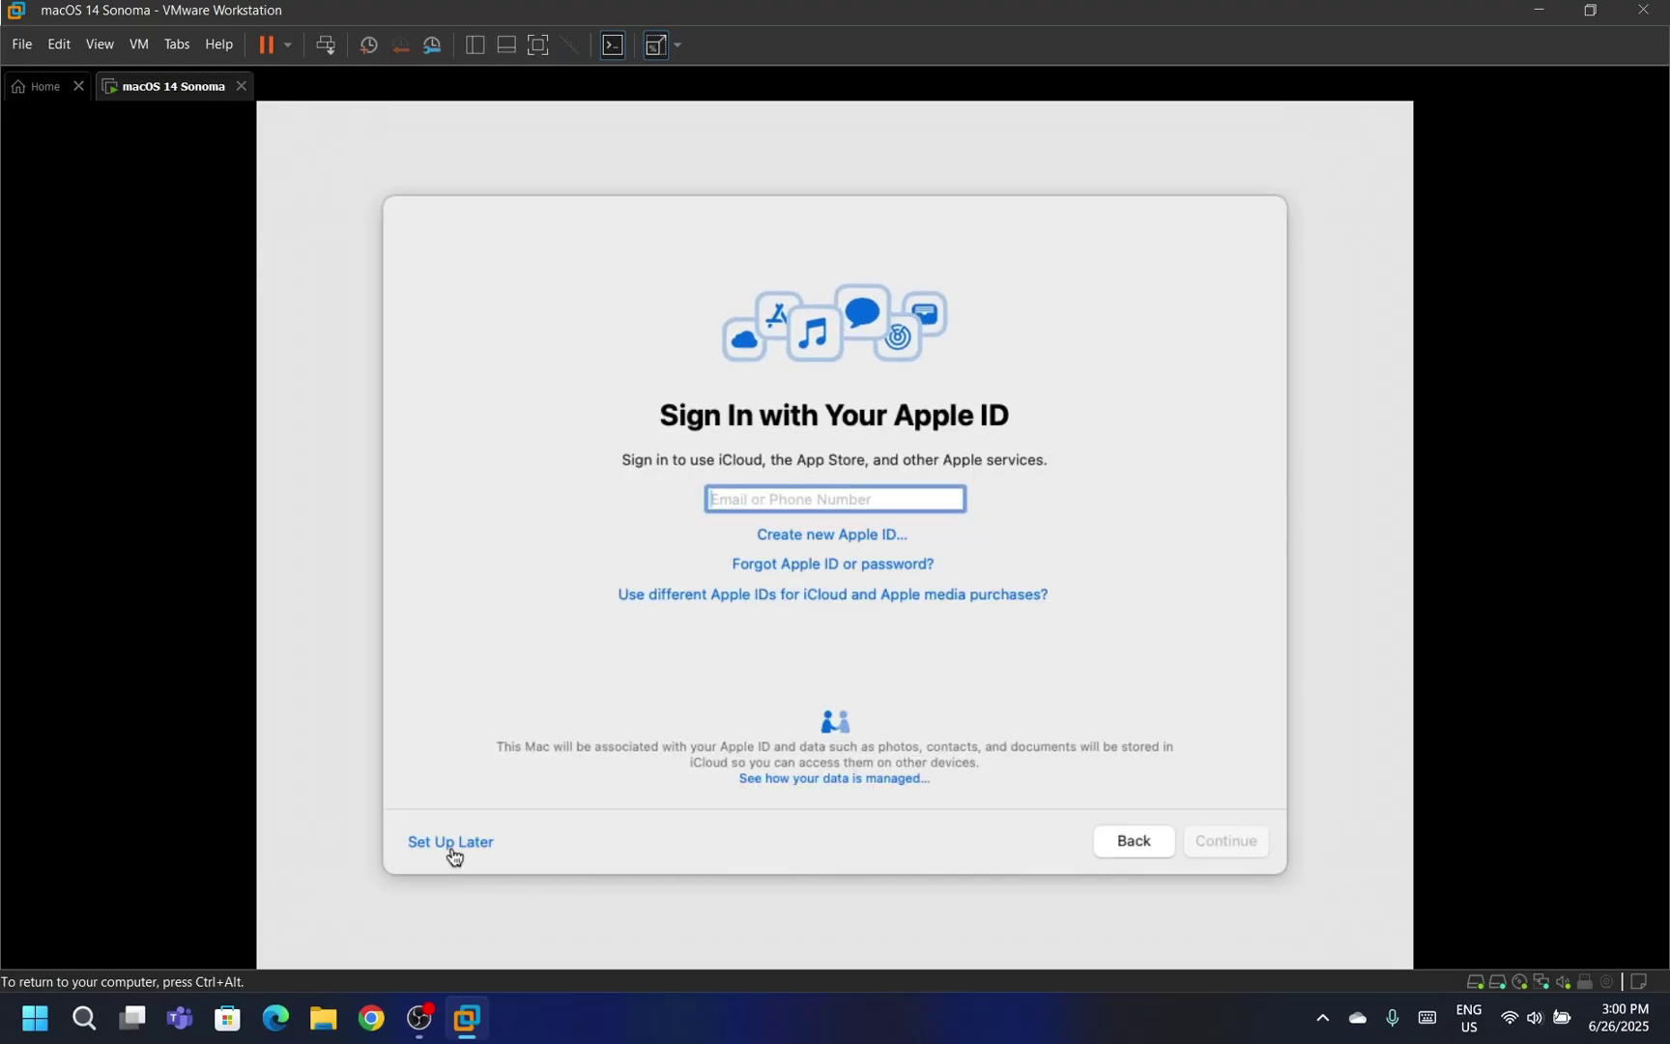
Step: Skip Apple ID sign-in with Set Up Later and agree to the macOS licence terms
click(450, 843)
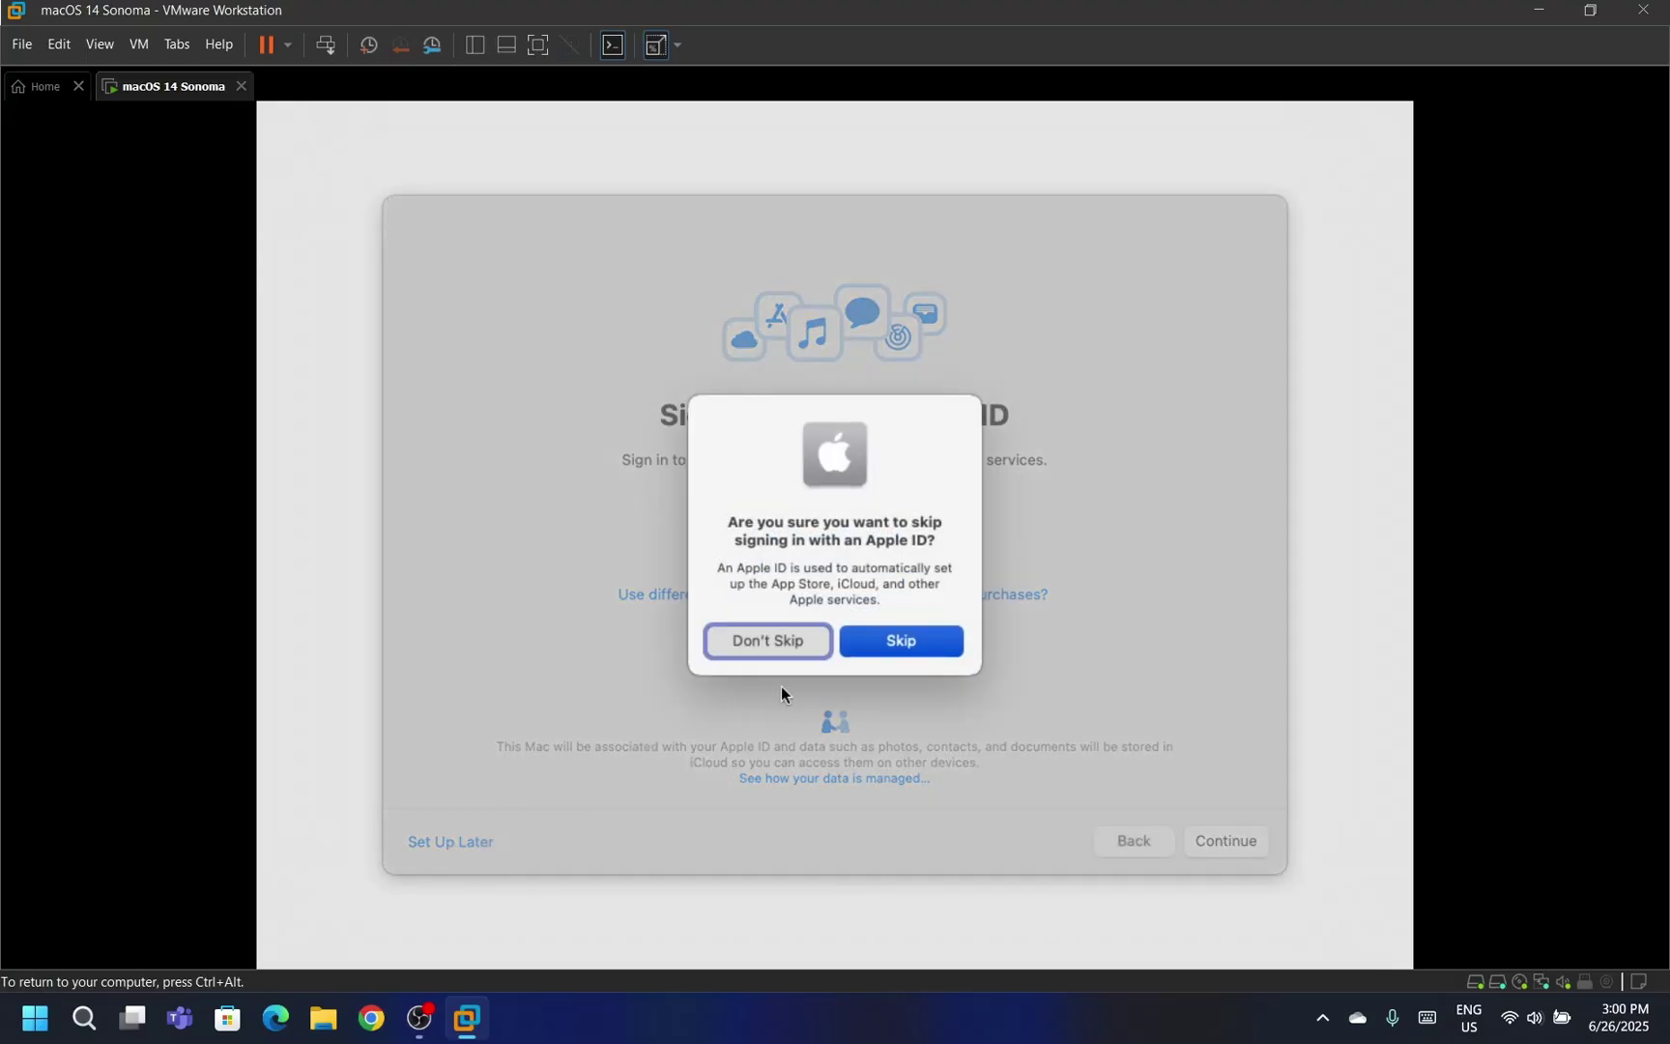
click(874, 650)
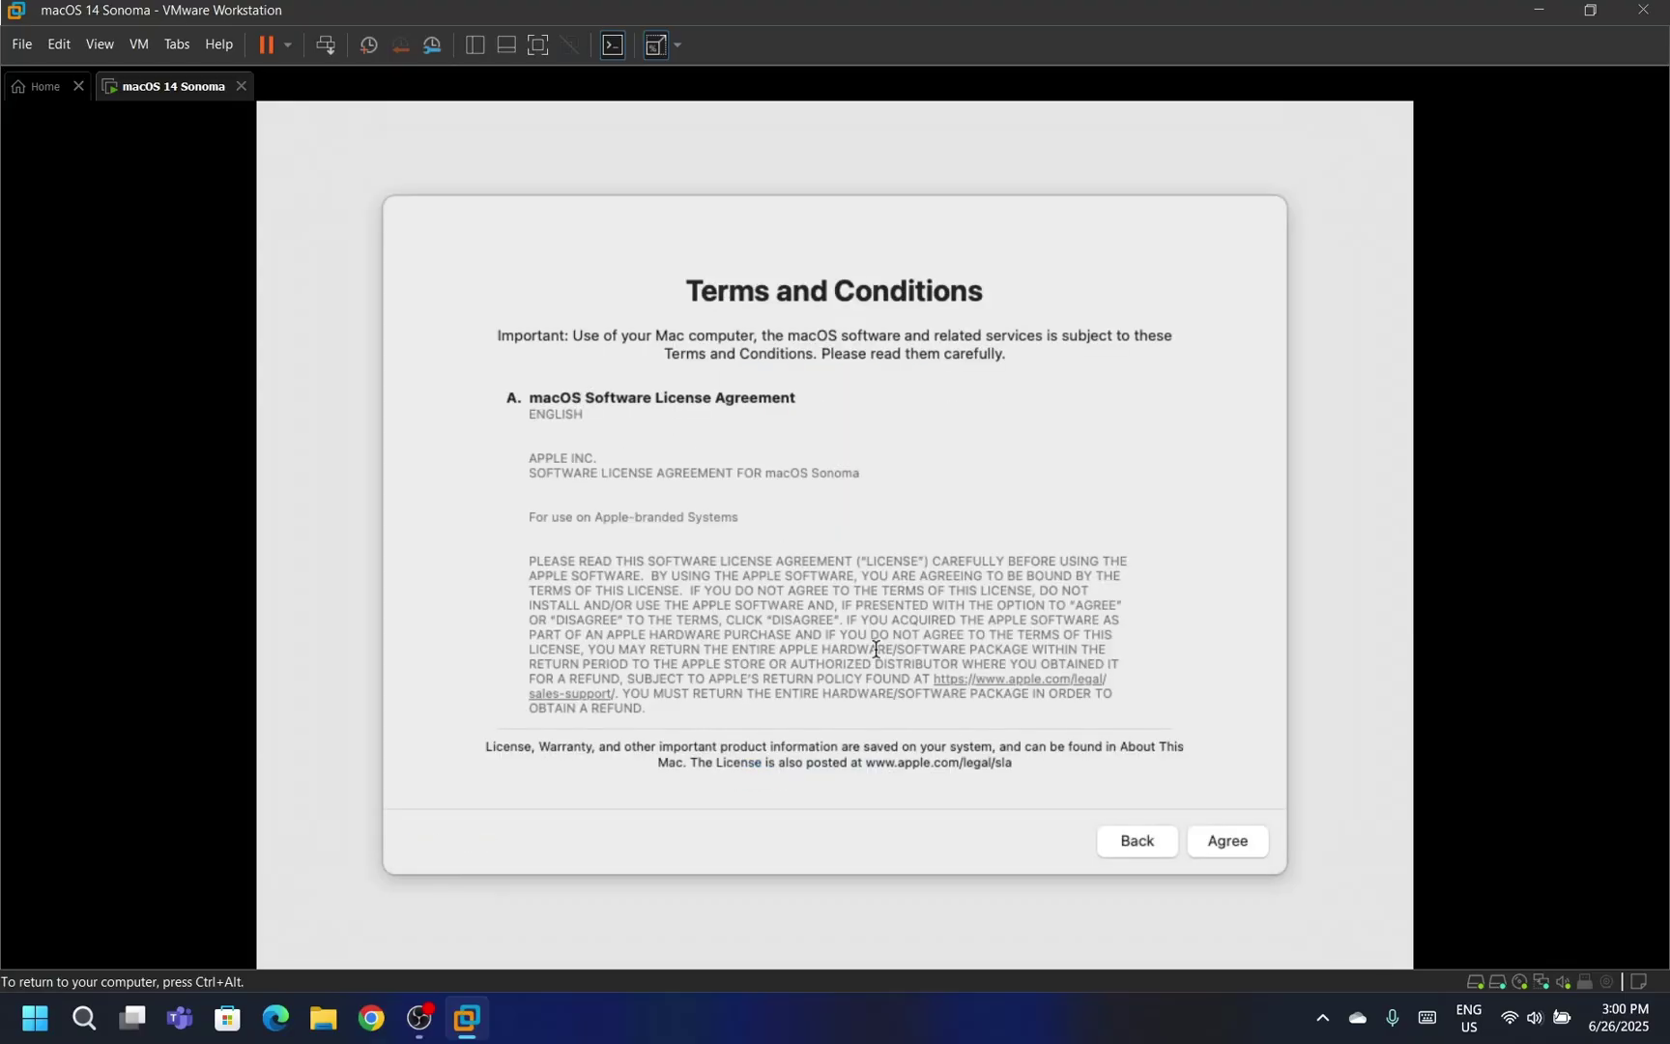
click(1215, 840)
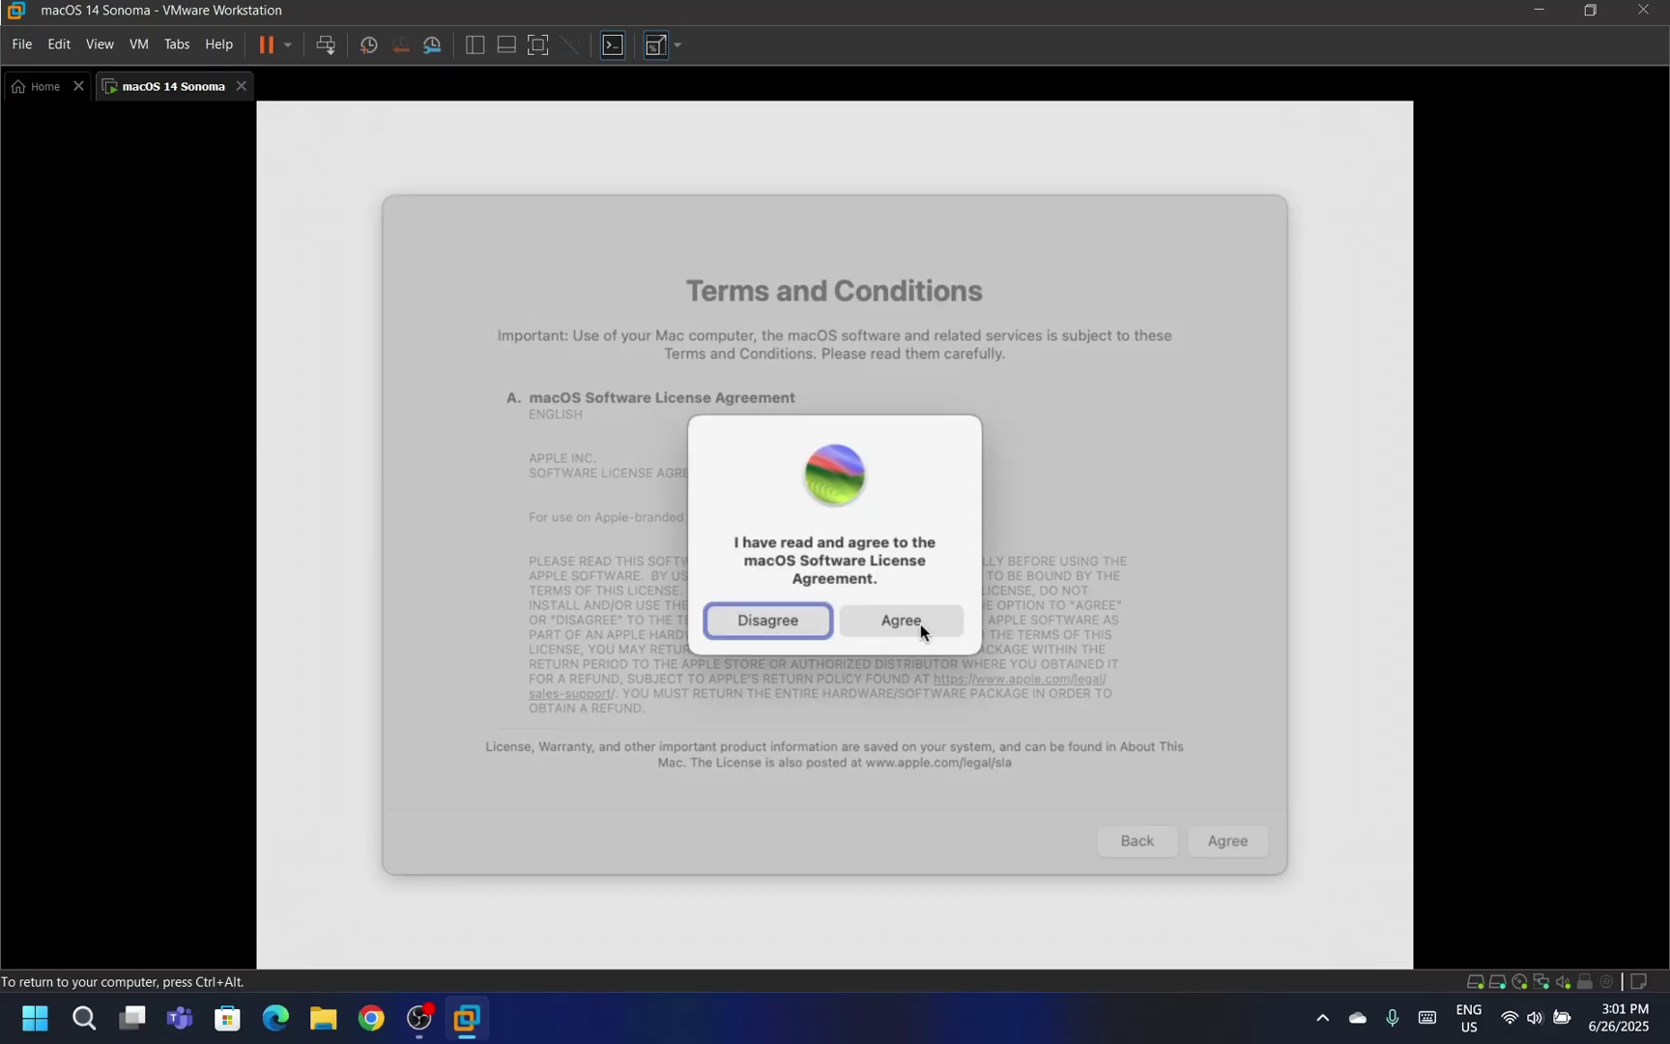
click(920, 626)
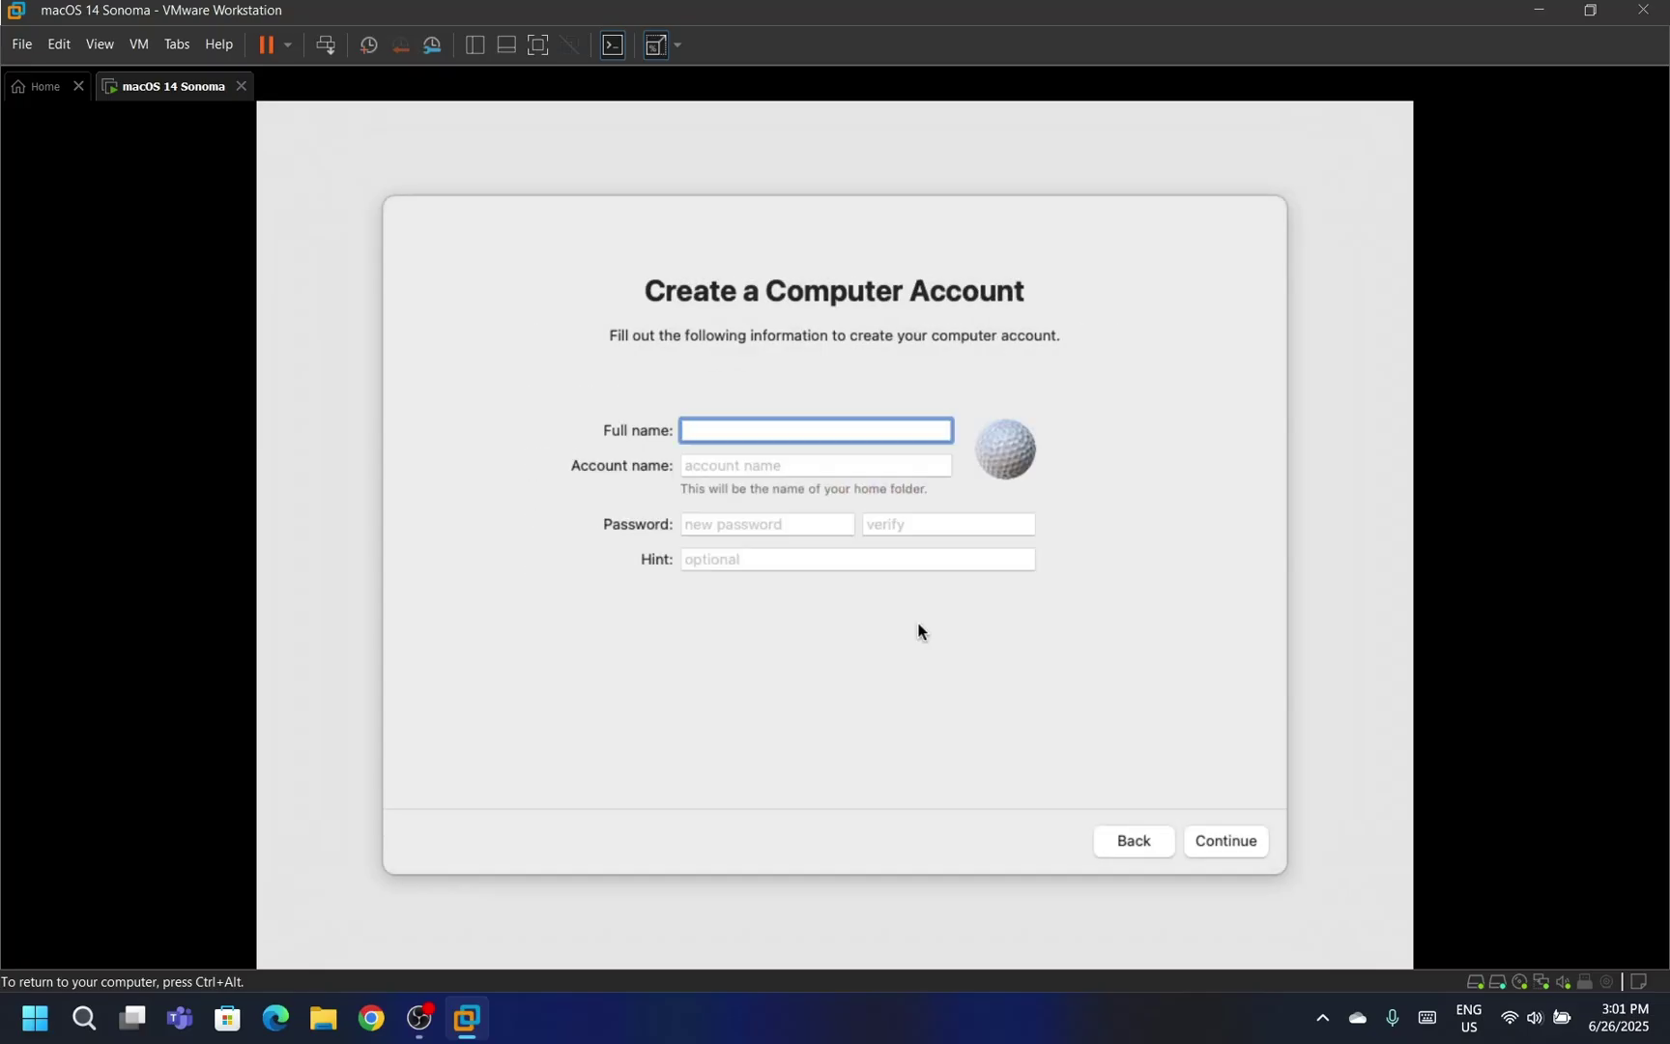
Step: Create the account with full name Sonoma, a verified password and the hint 'Hint'
key(Tab)
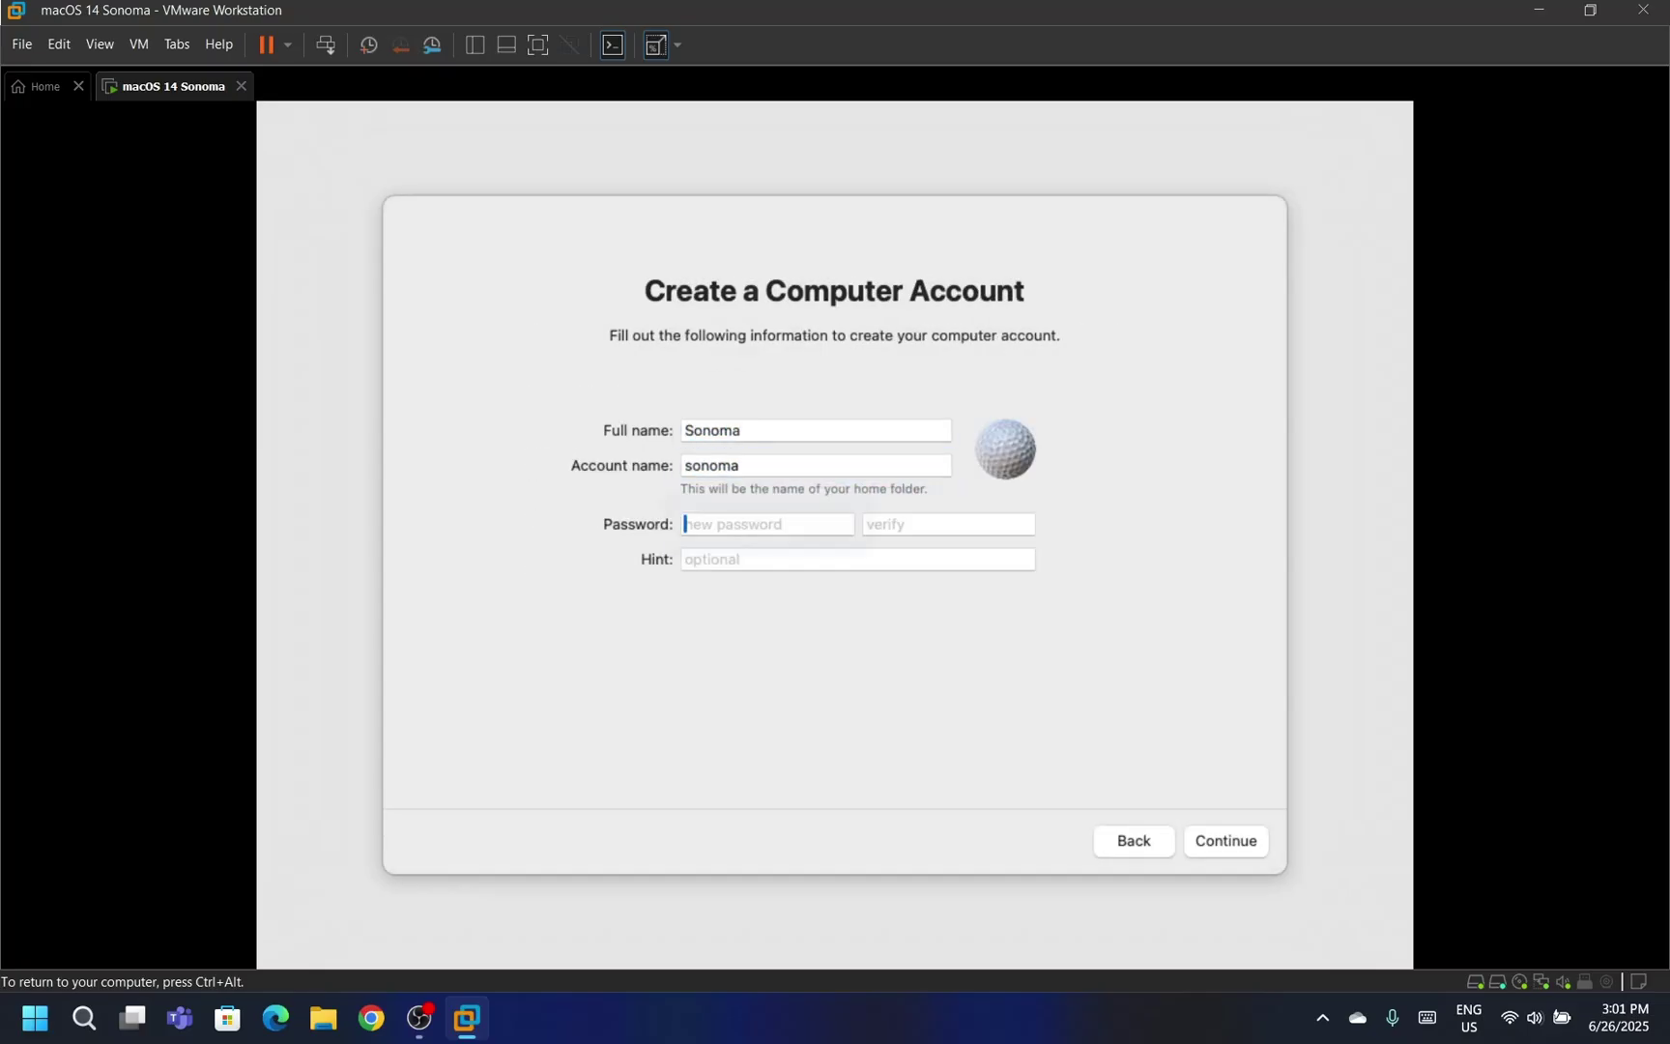
key(Tab)
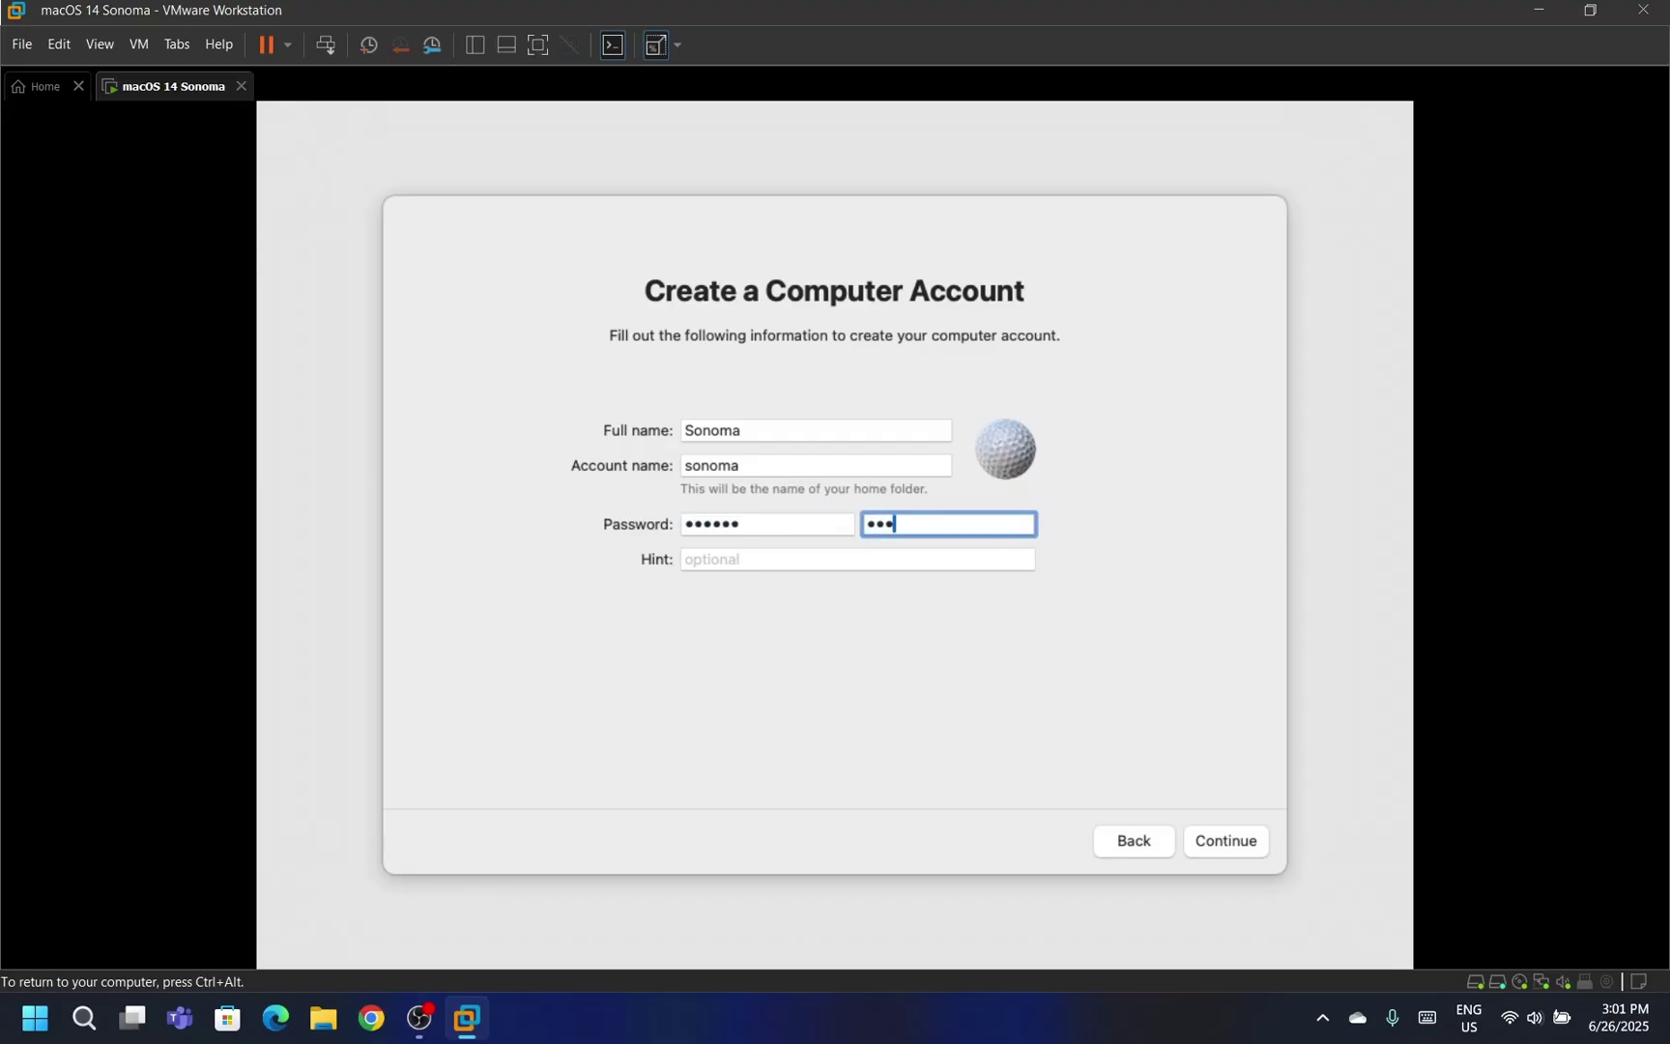
key(Tab)
text(Hint)
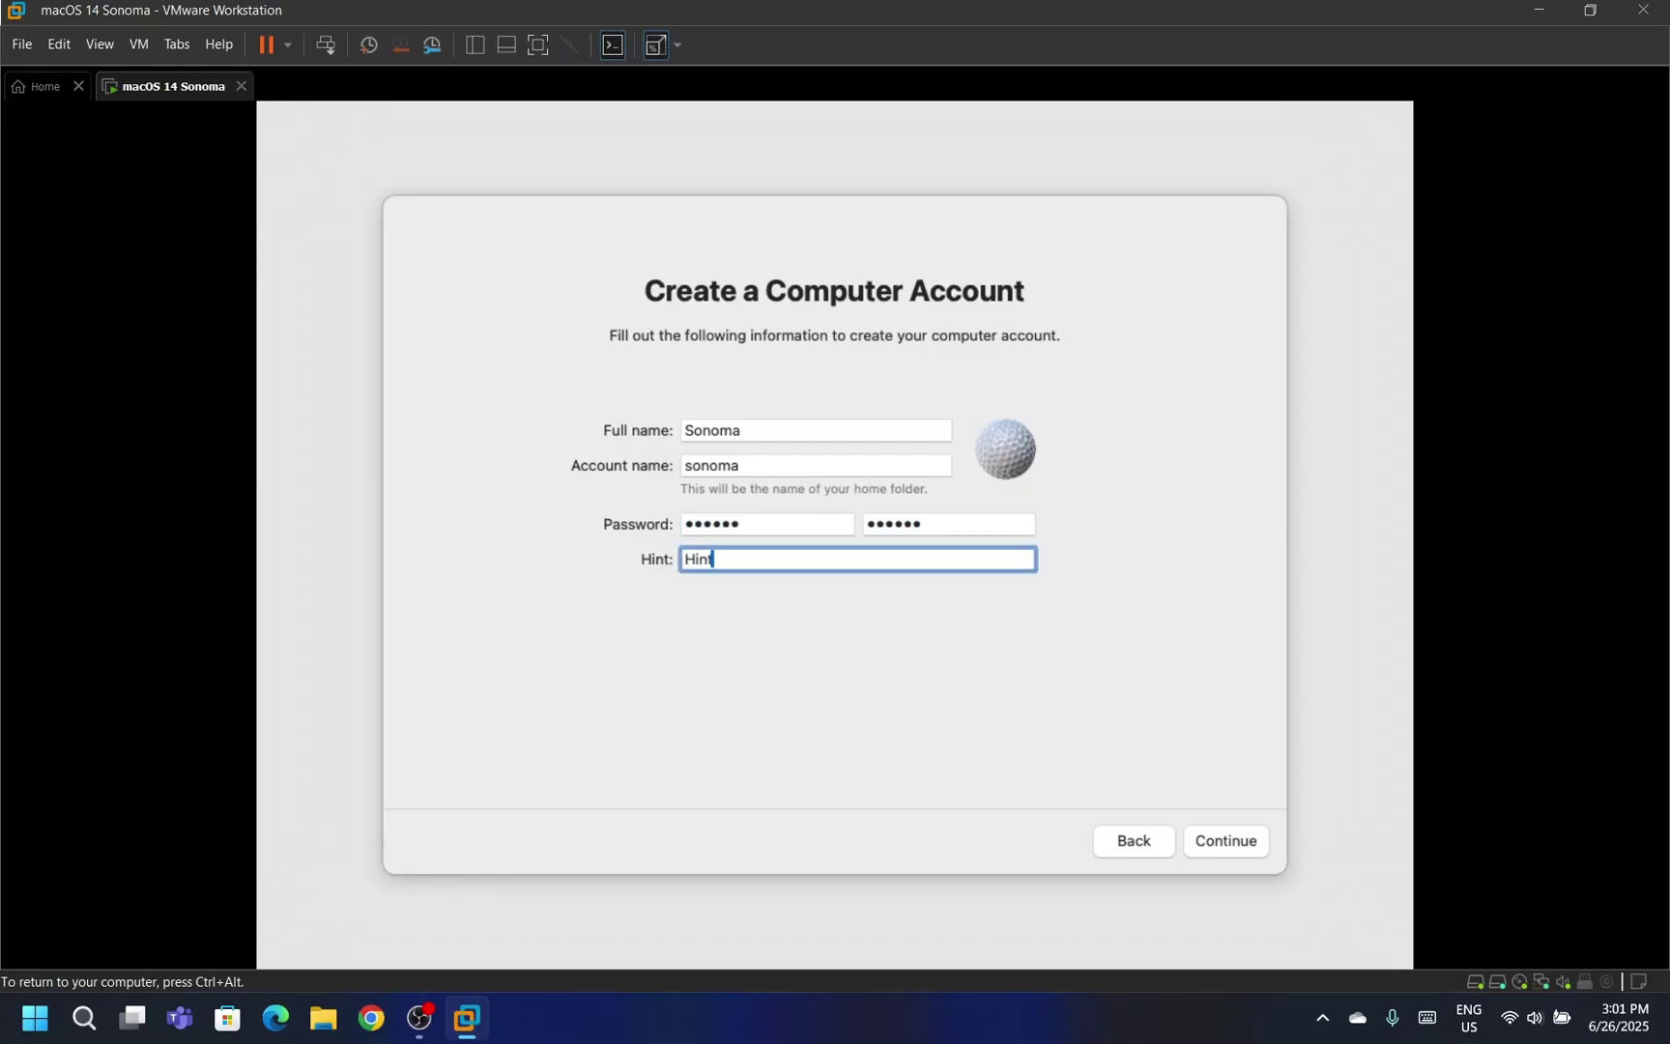
click(1199, 843)
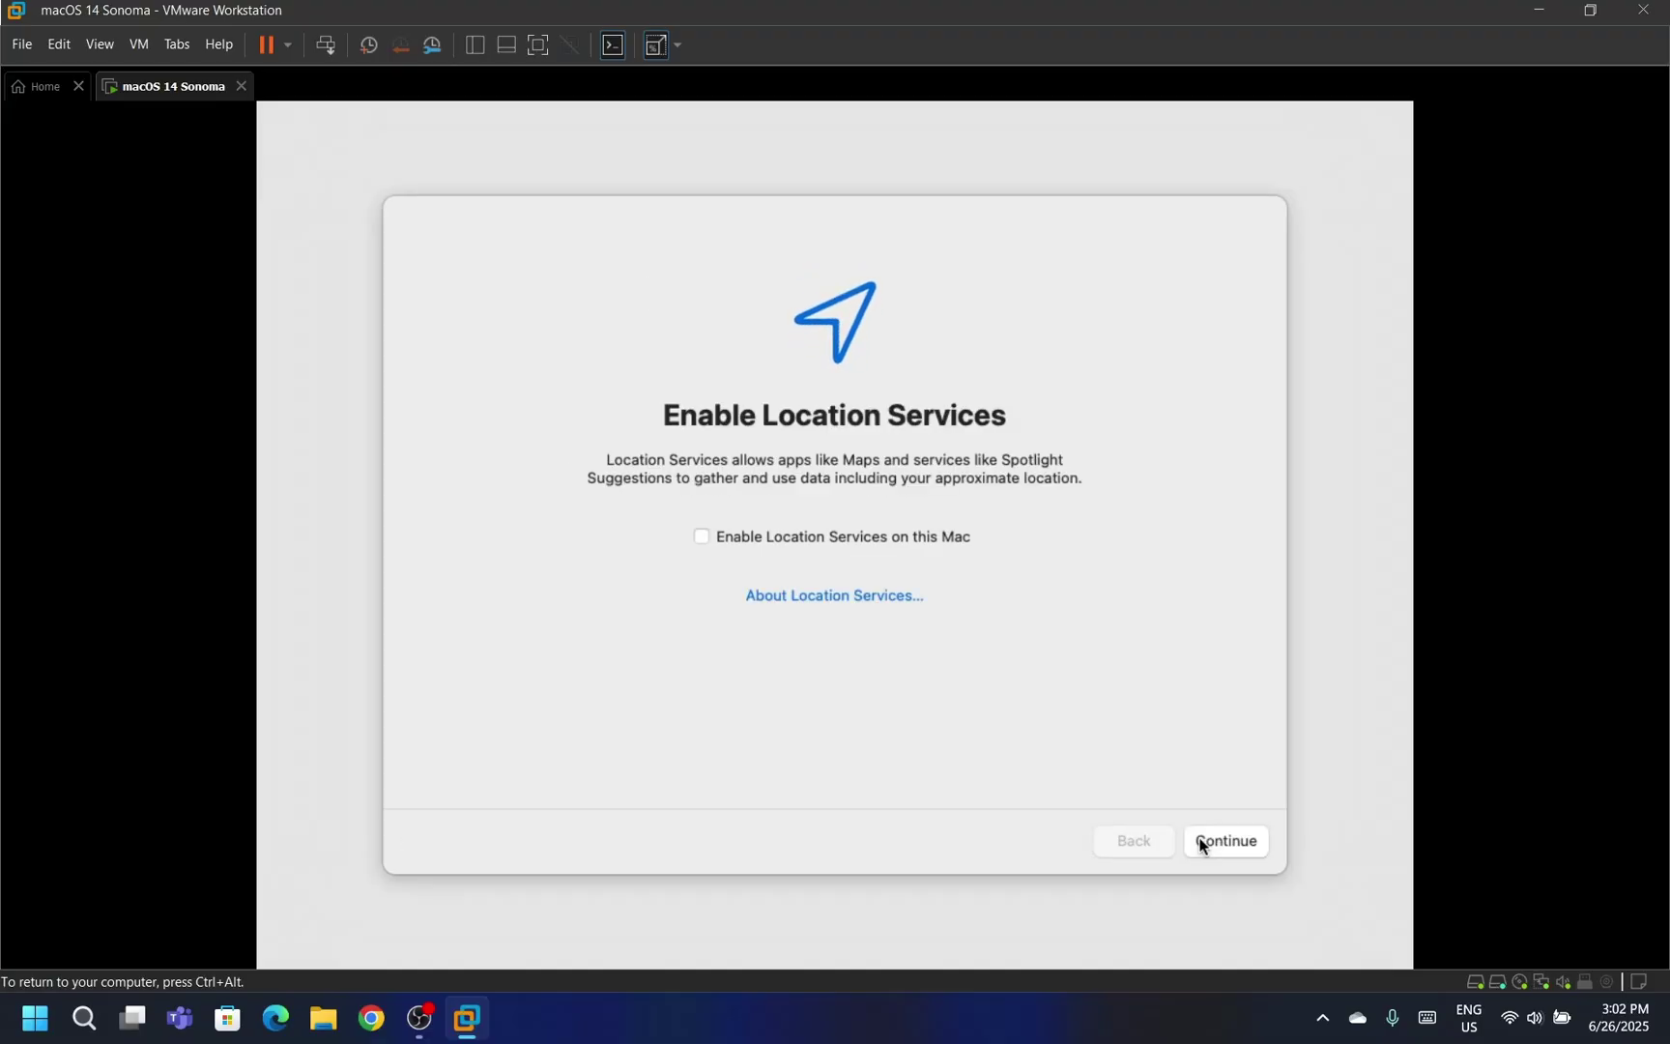
Step: Turn on Location Services and crash-data sharing, pass Screen Time, and keep the Light appearance
click(701, 537)
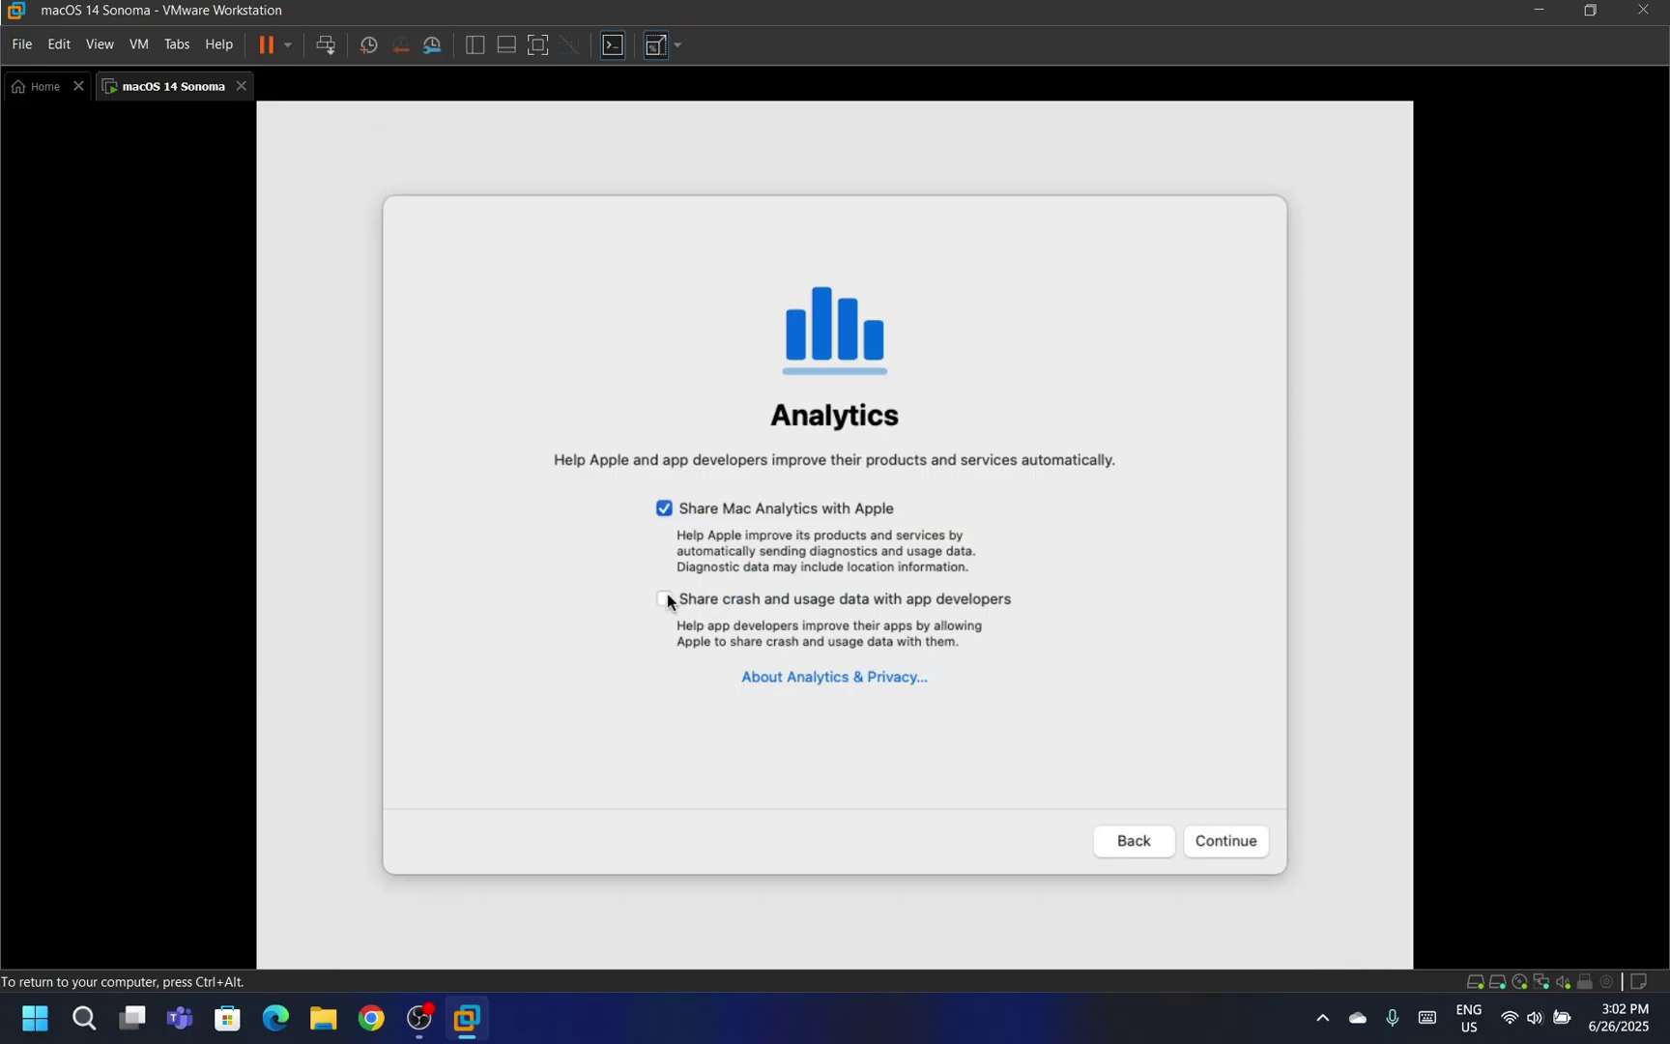
click(666, 598)
click(1206, 846)
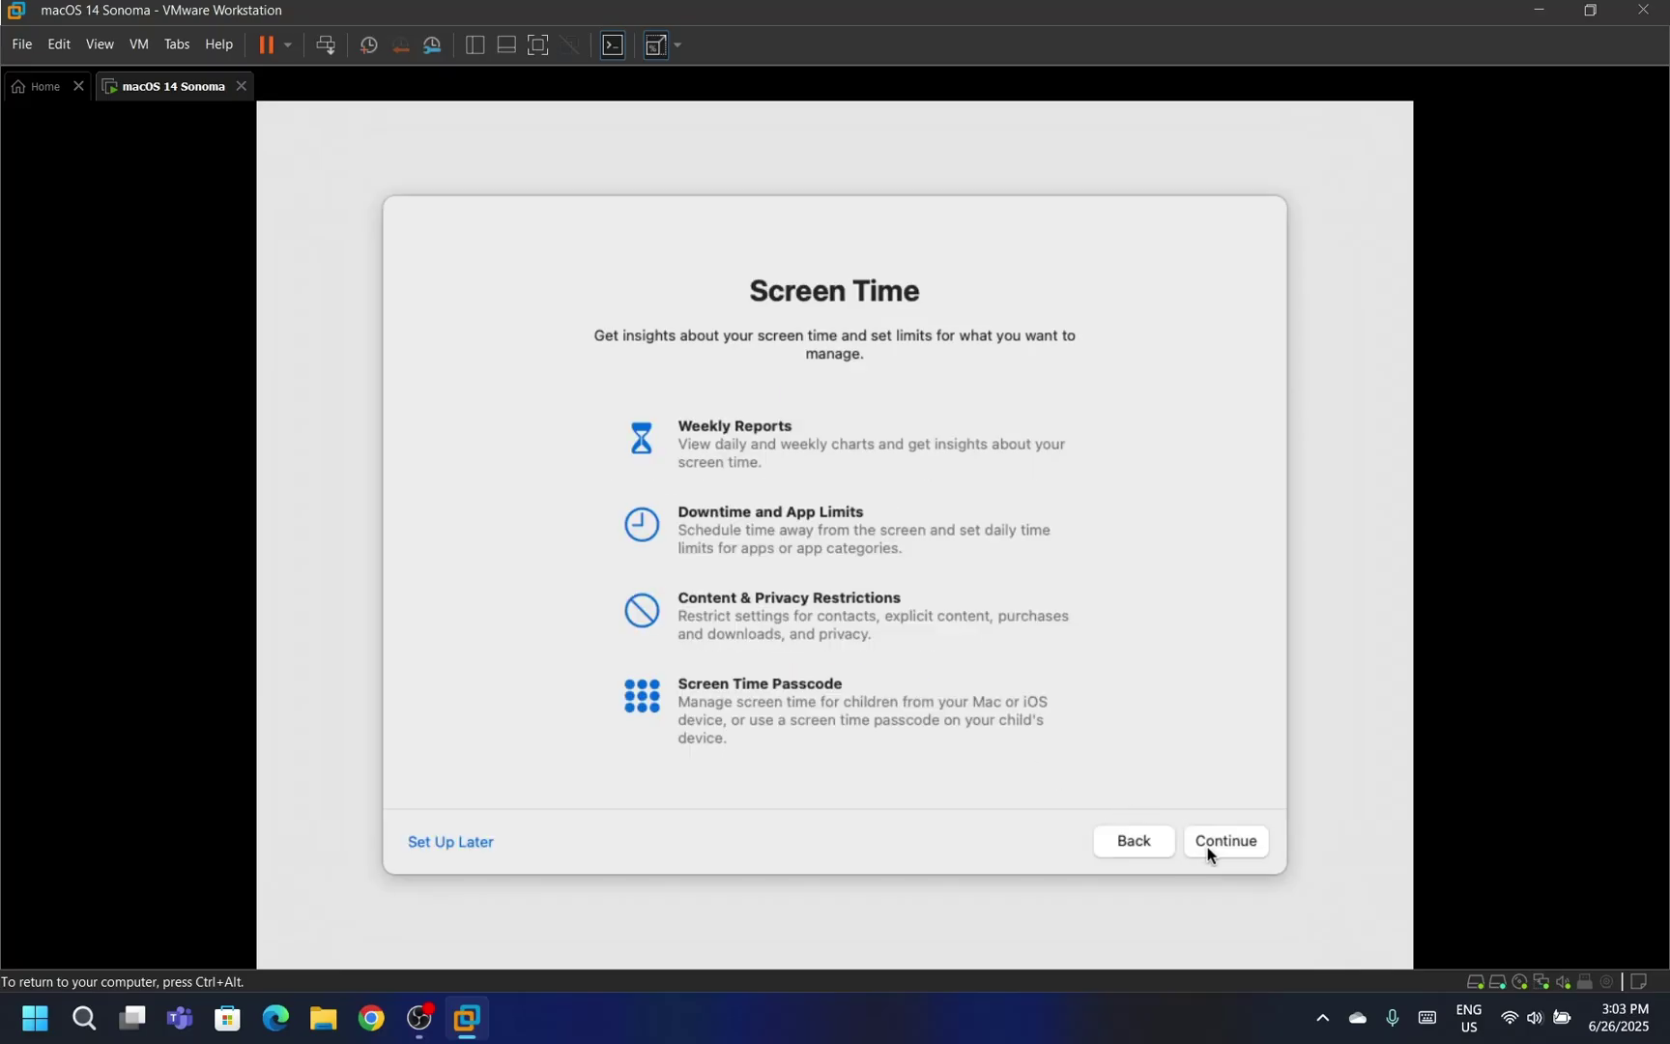
click(1207, 848)
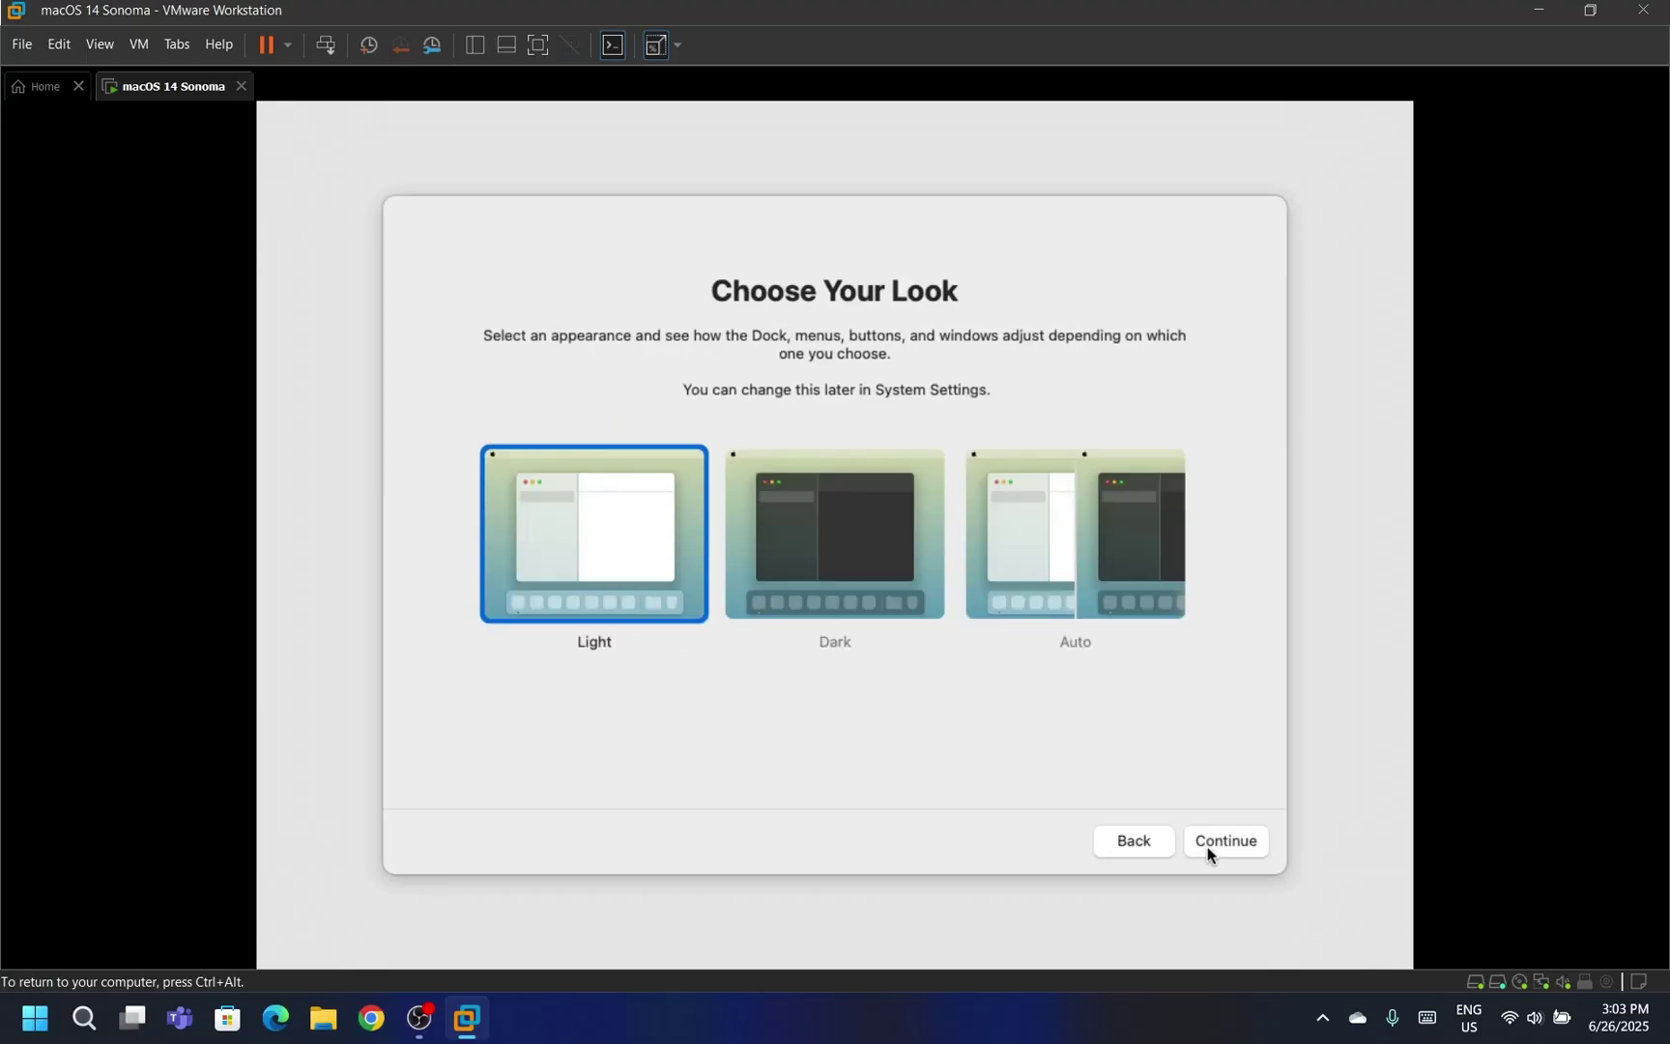
click(1207, 847)
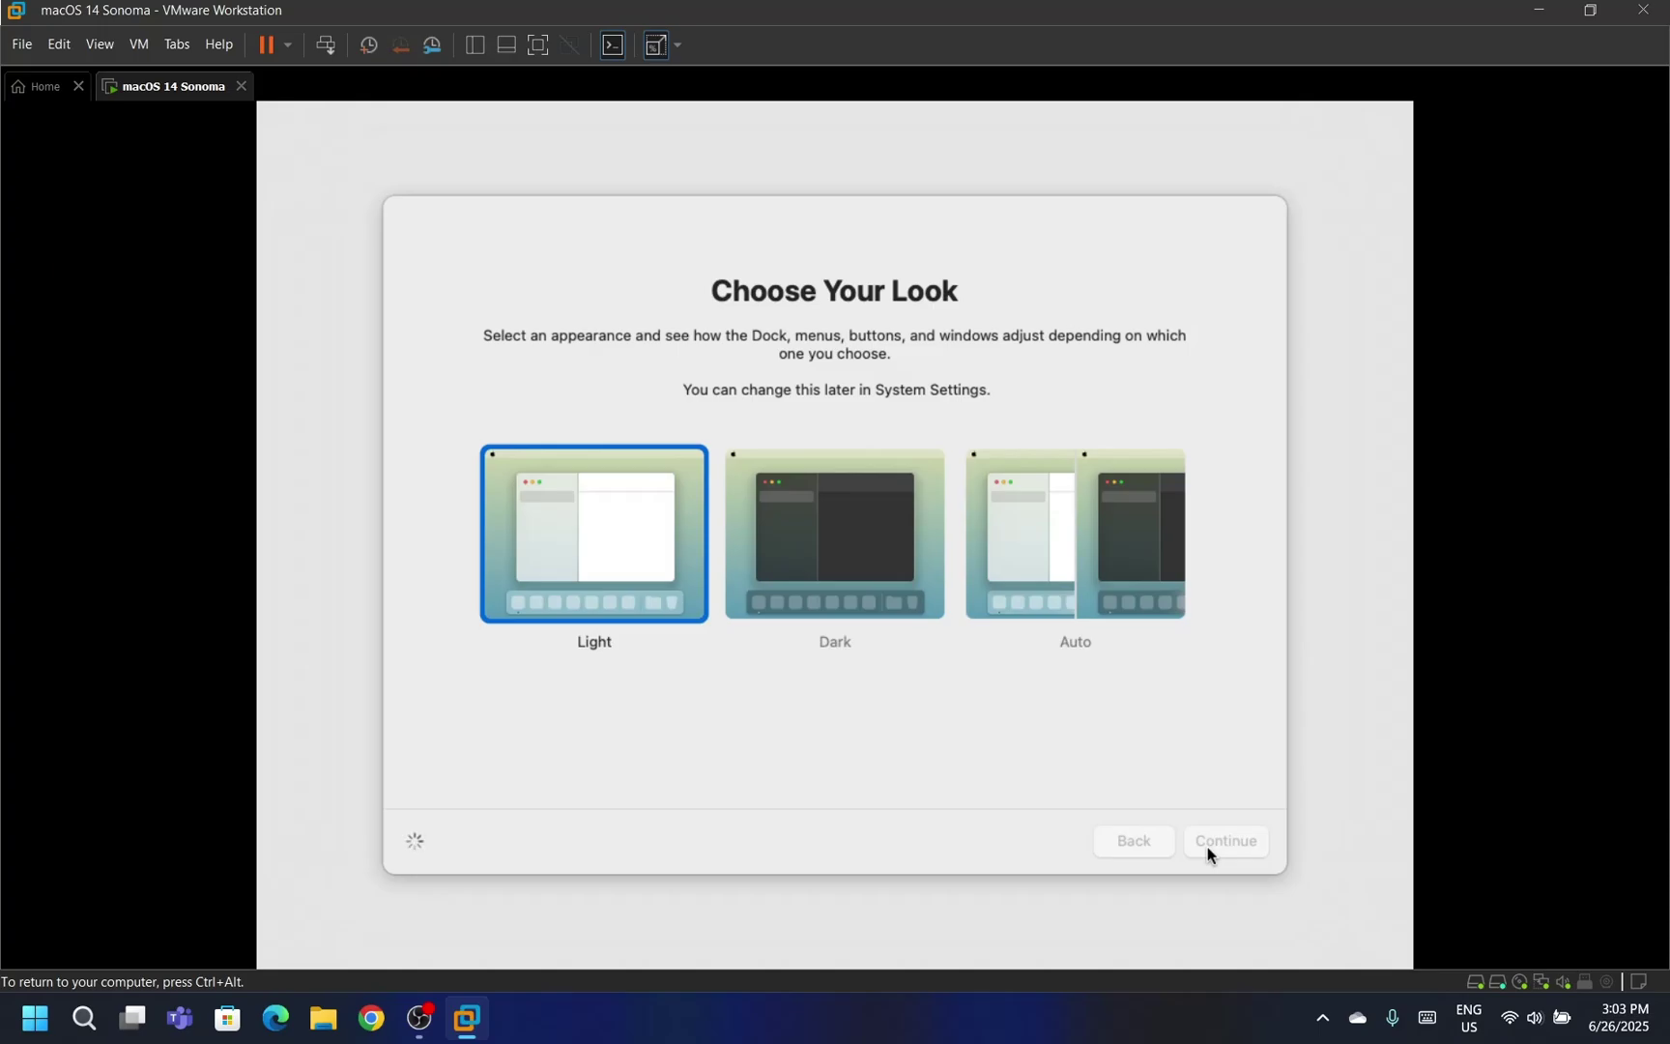
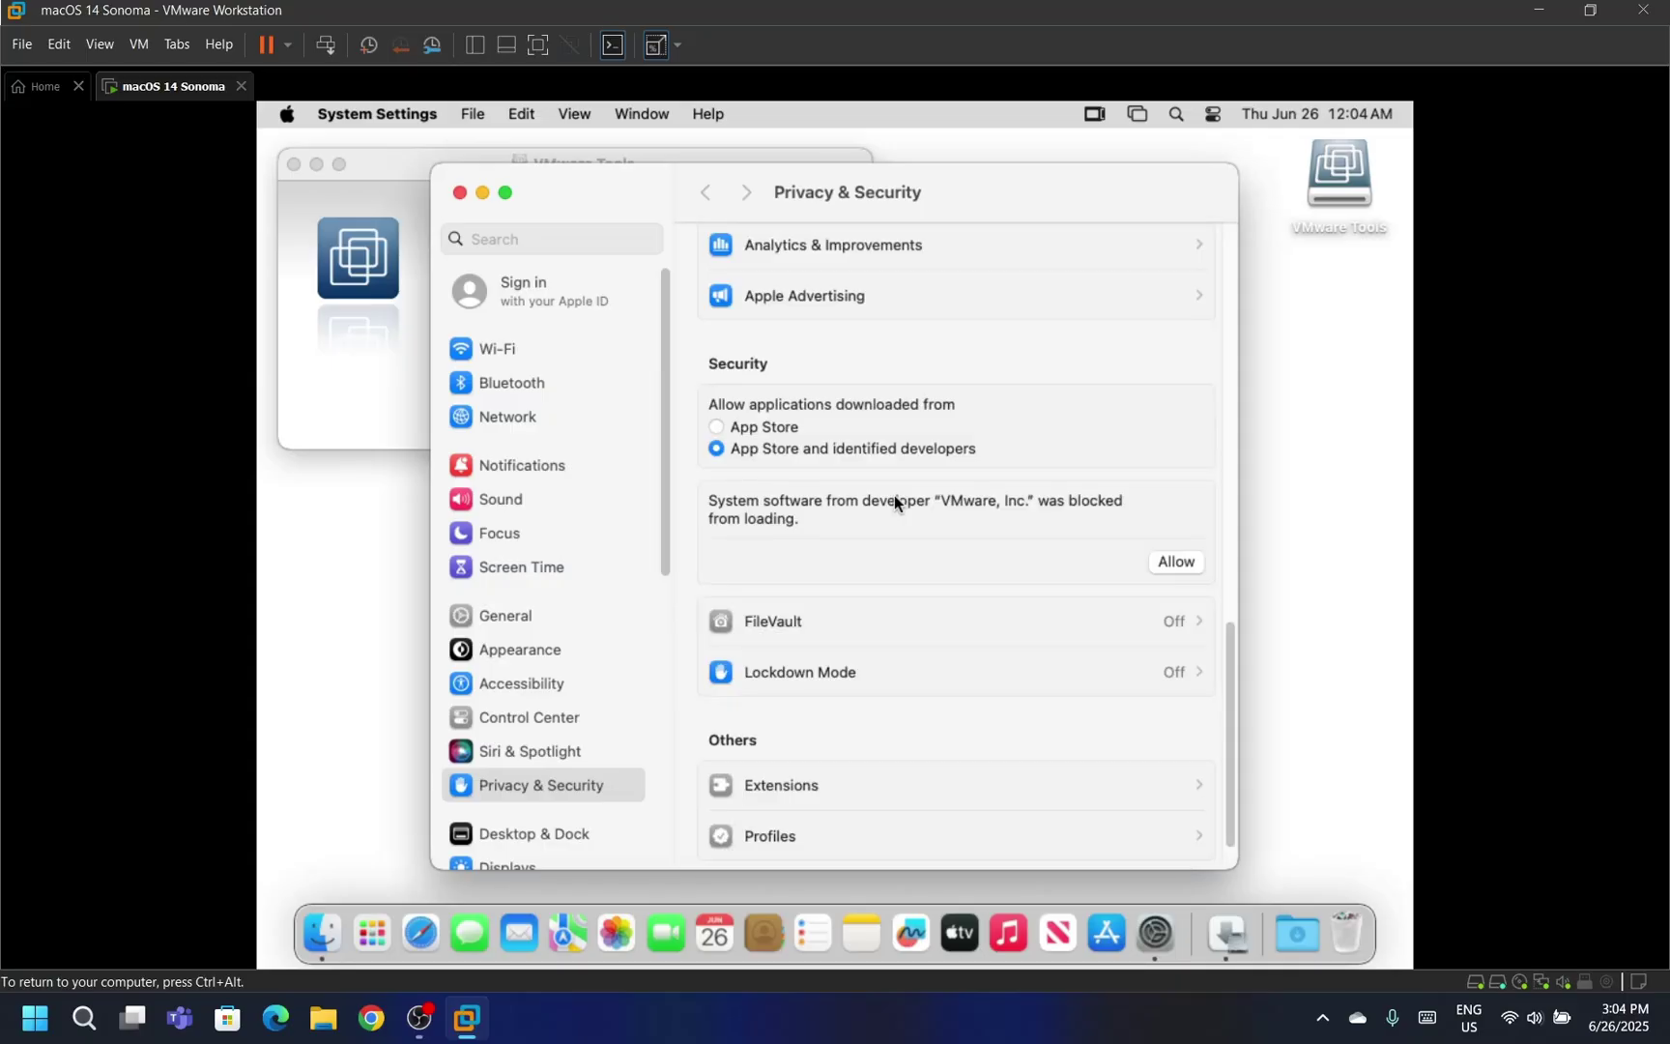
Step: Allow VMware's blocked system extension with the admin password, postpone the restart, and minimize System Settings
click(1161, 564)
text(••••••)
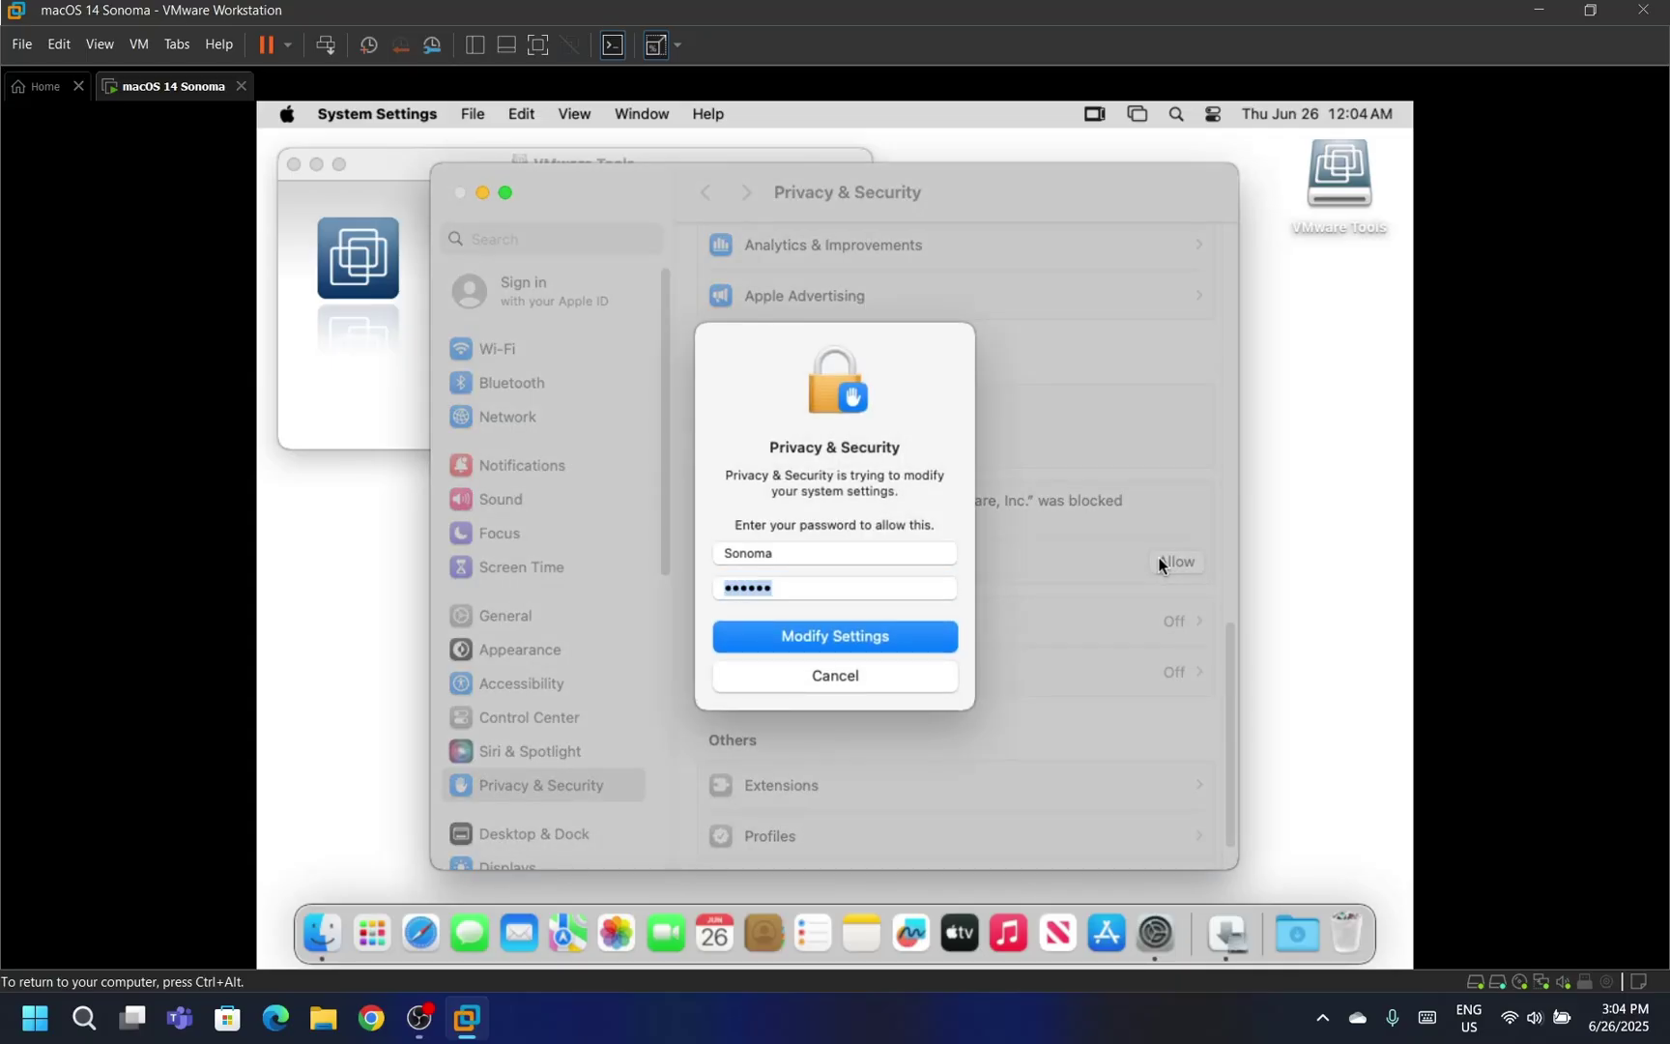
key(Return)
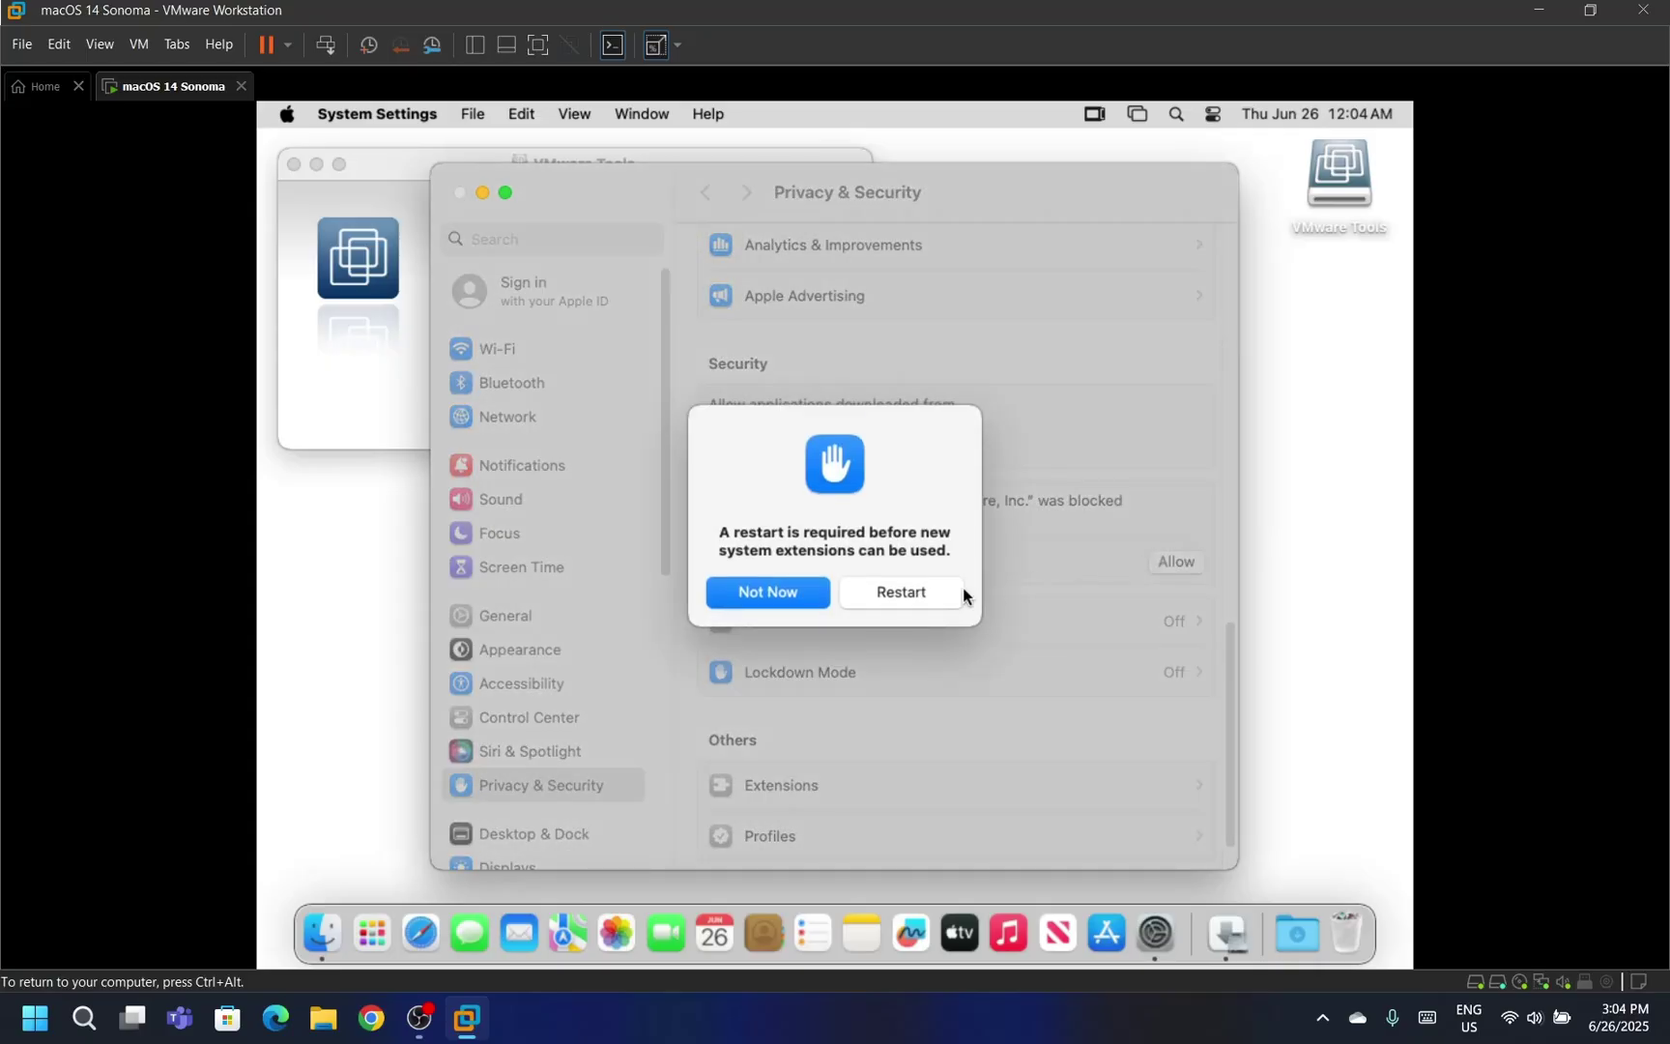
click(796, 597)
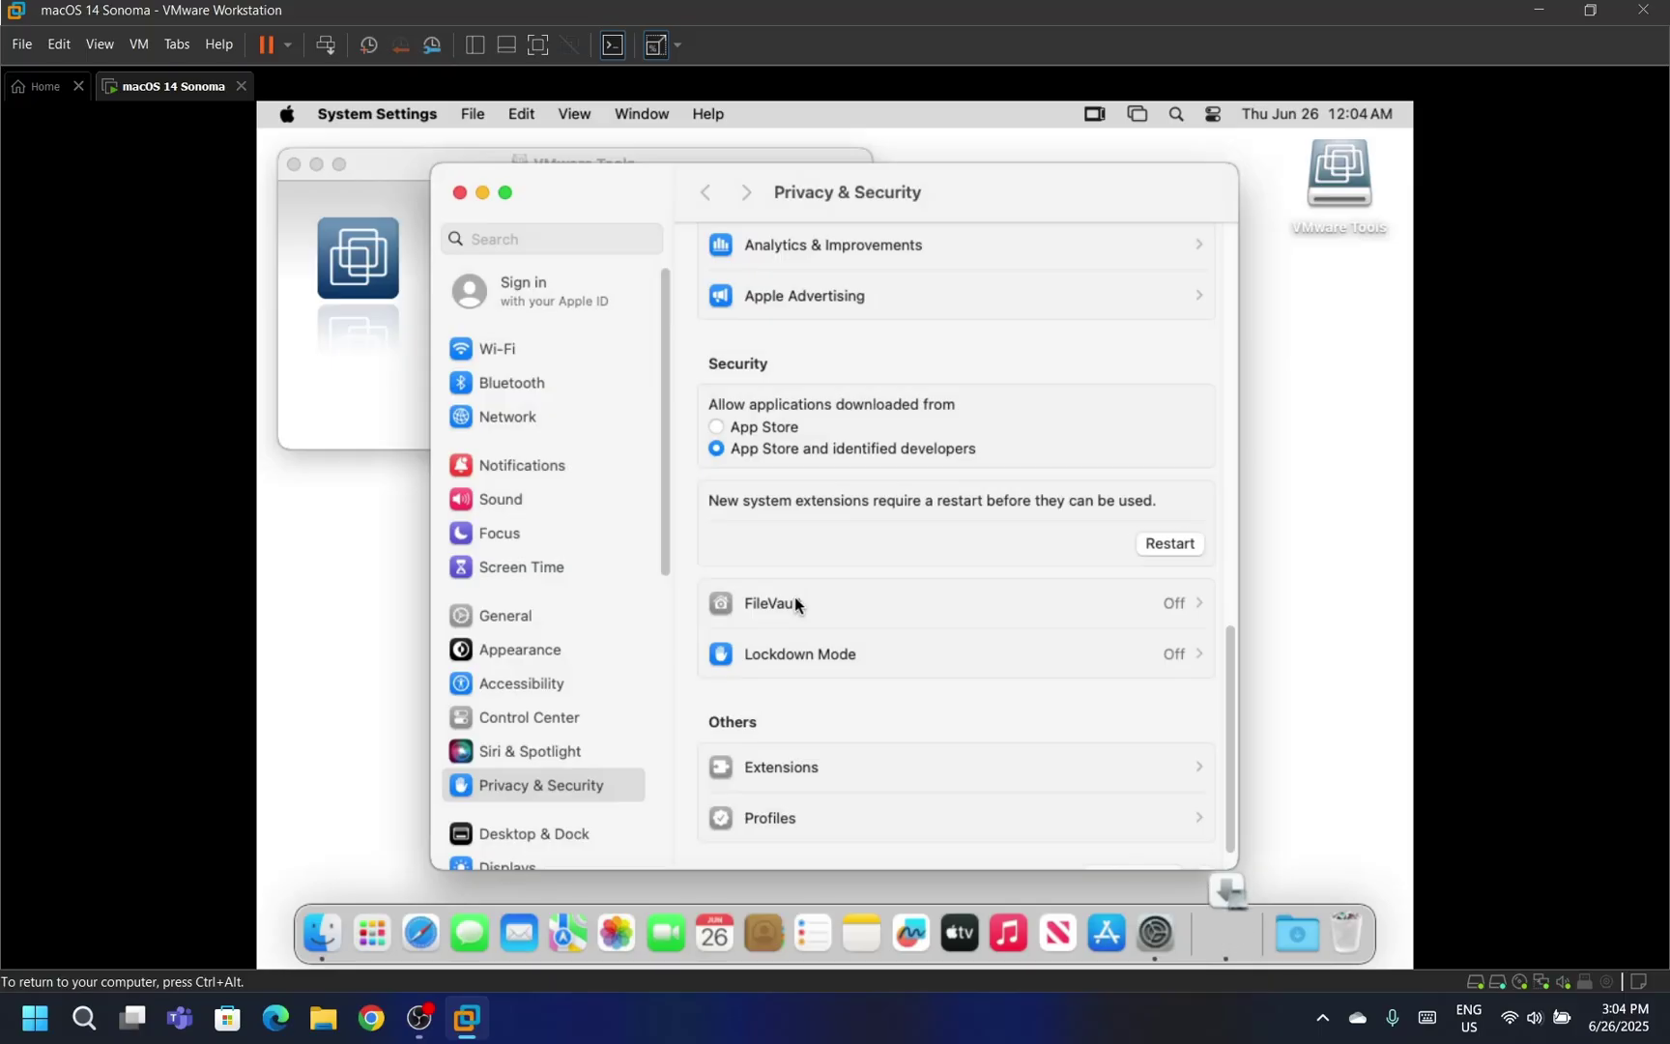
click(483, 193)
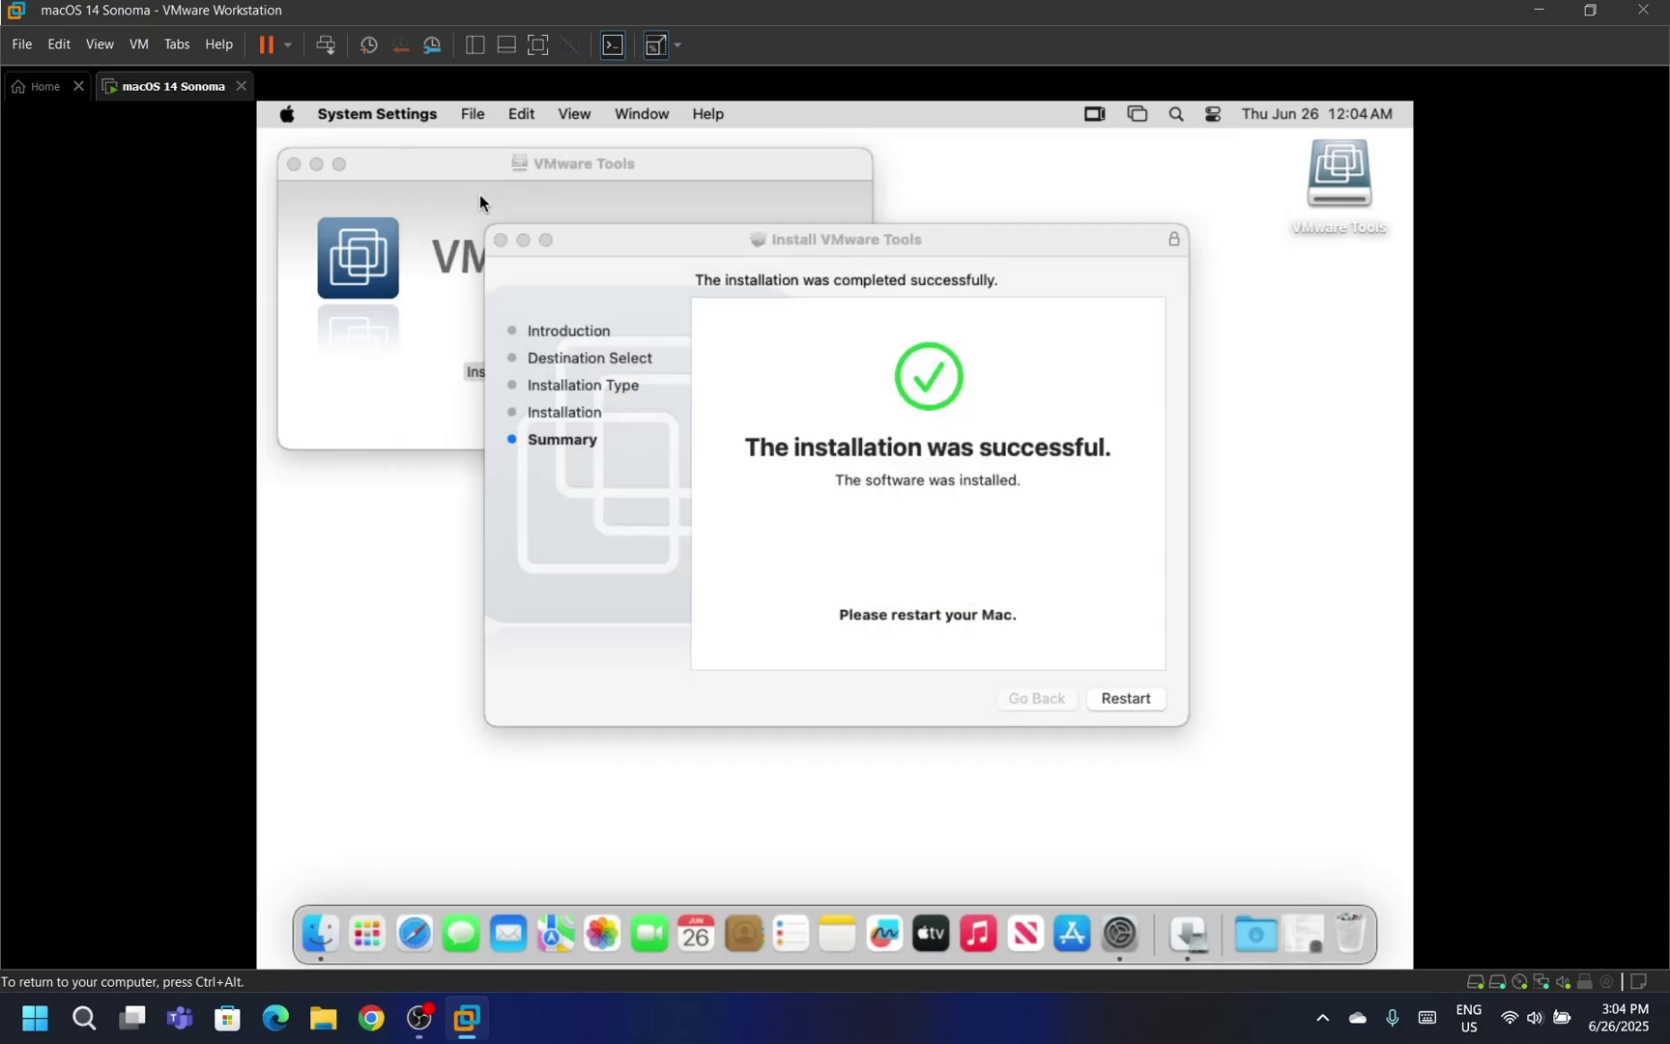
Step: Restart the guest from the VMware Tools installer, release input to the host, and go full screen
click(1118, 707)
click(1124, 699)
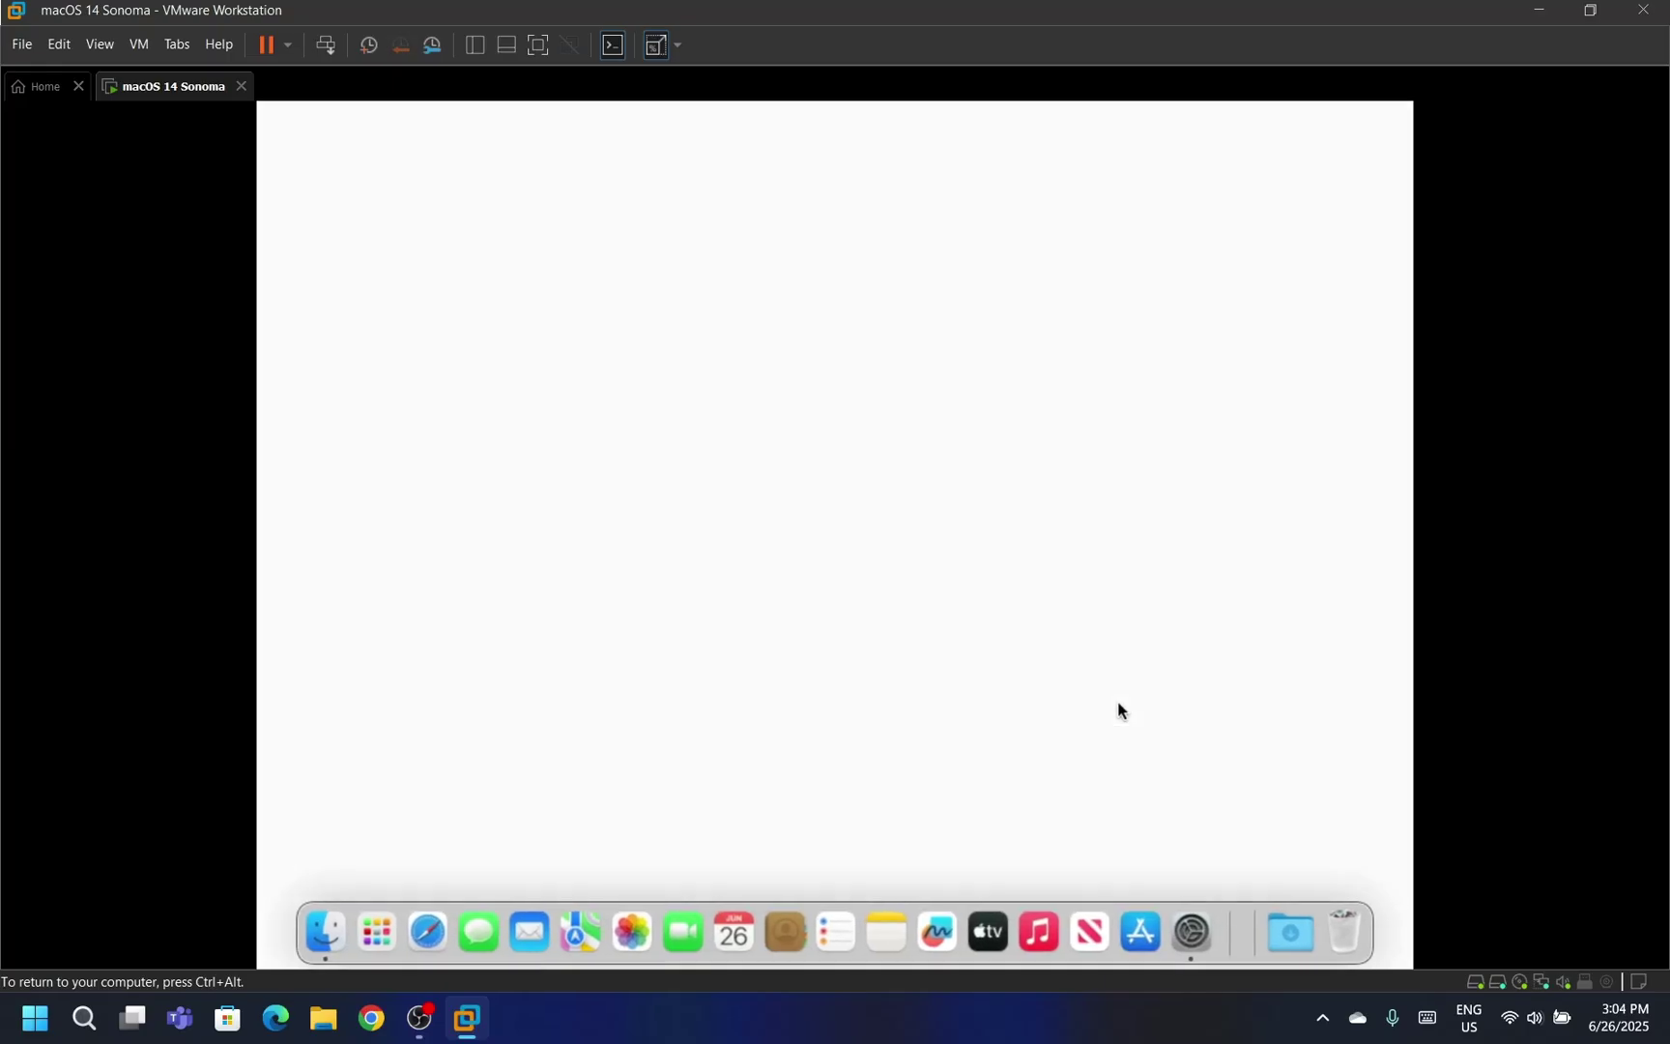
key(ctrl+alt)
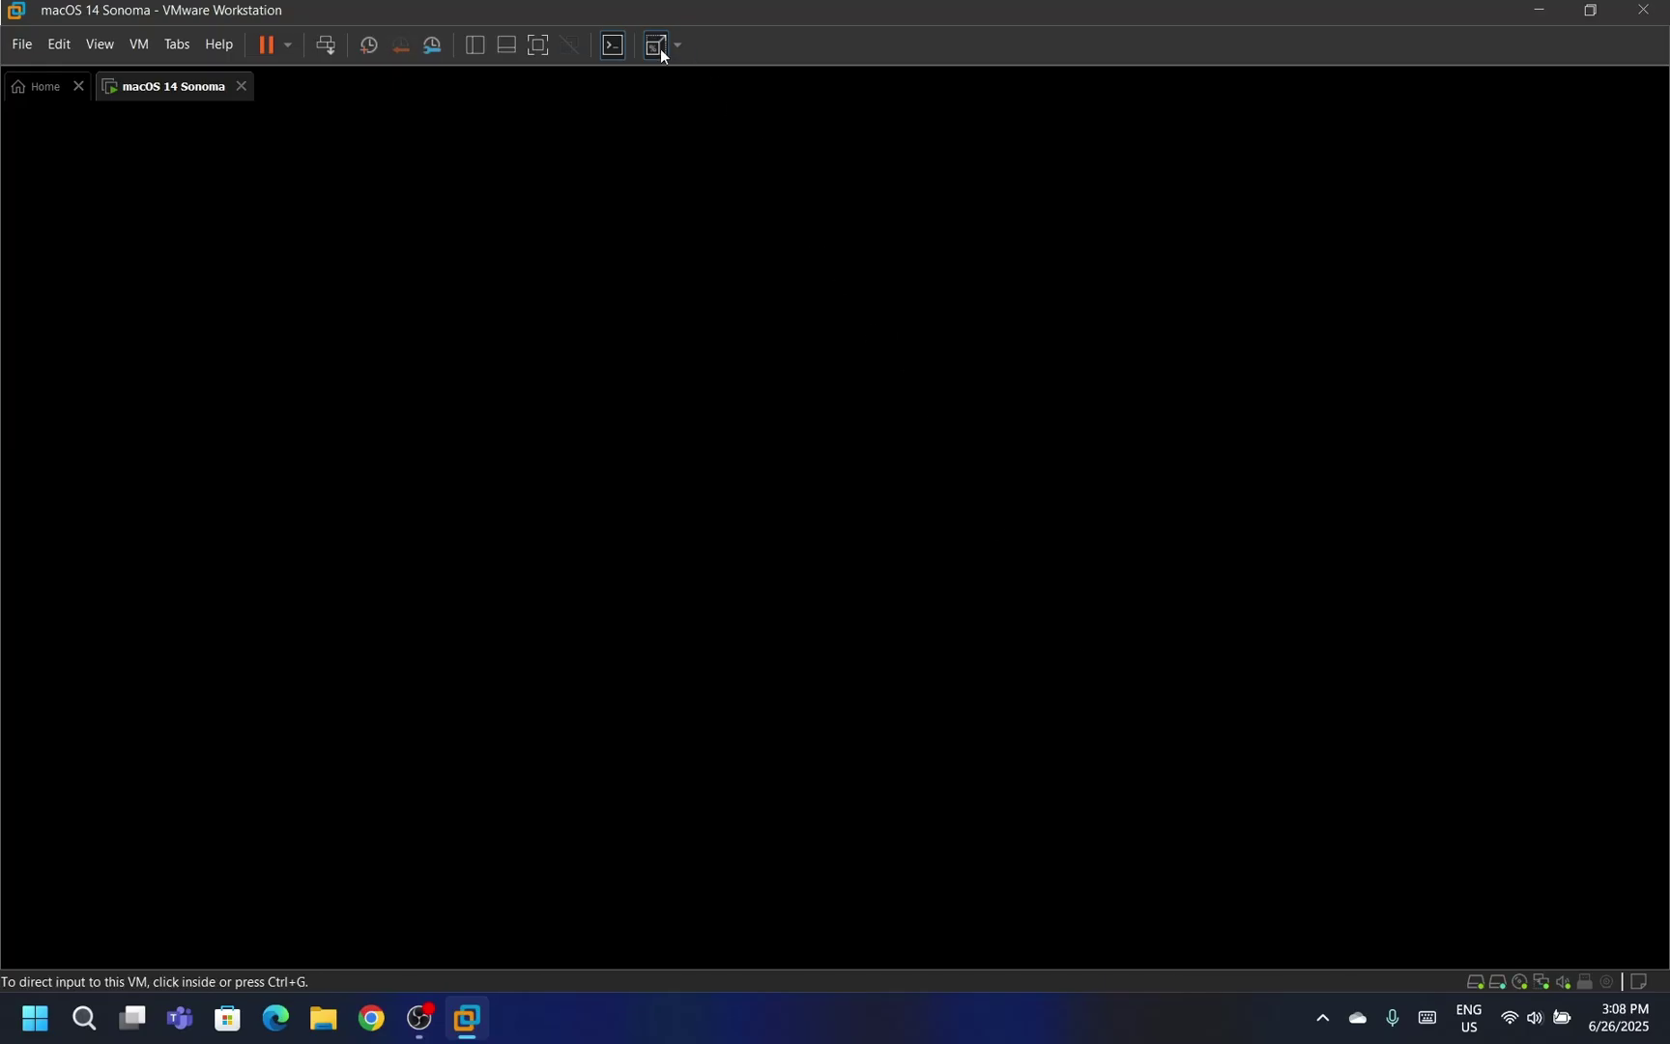
click(540, 47)
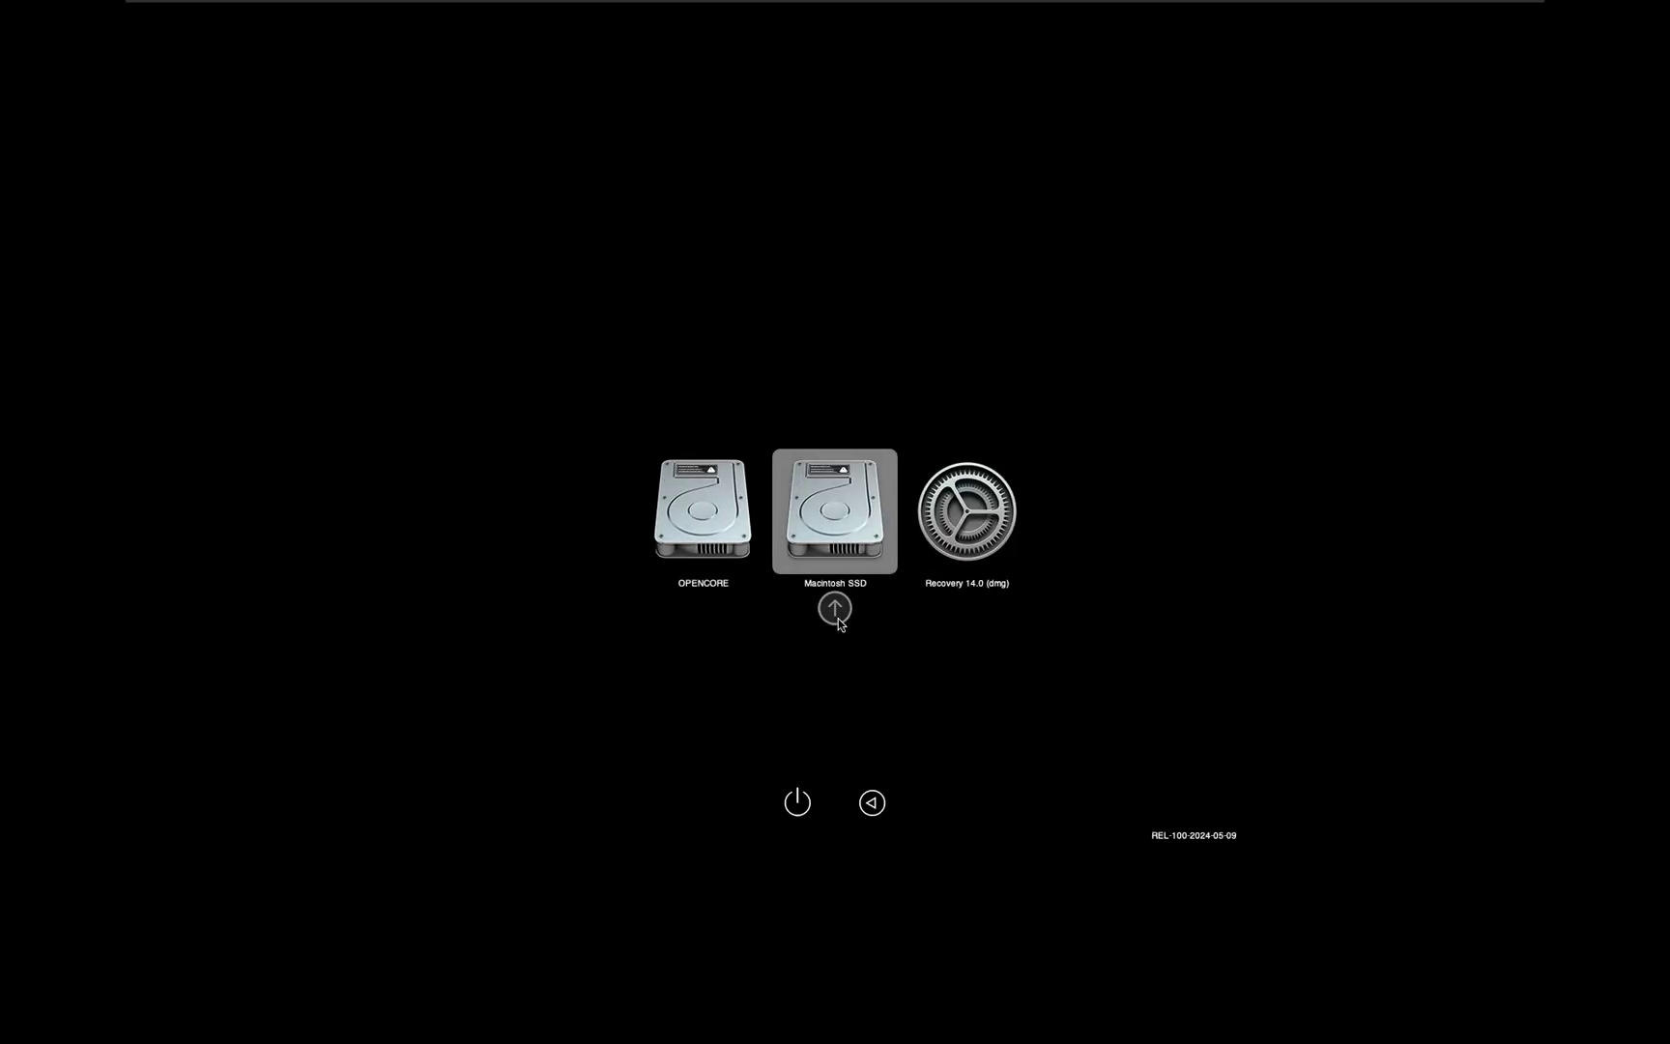
Step: Boot from Macintosh SSD in the OpenCore picker and sign in with the login password
click(835, 607)
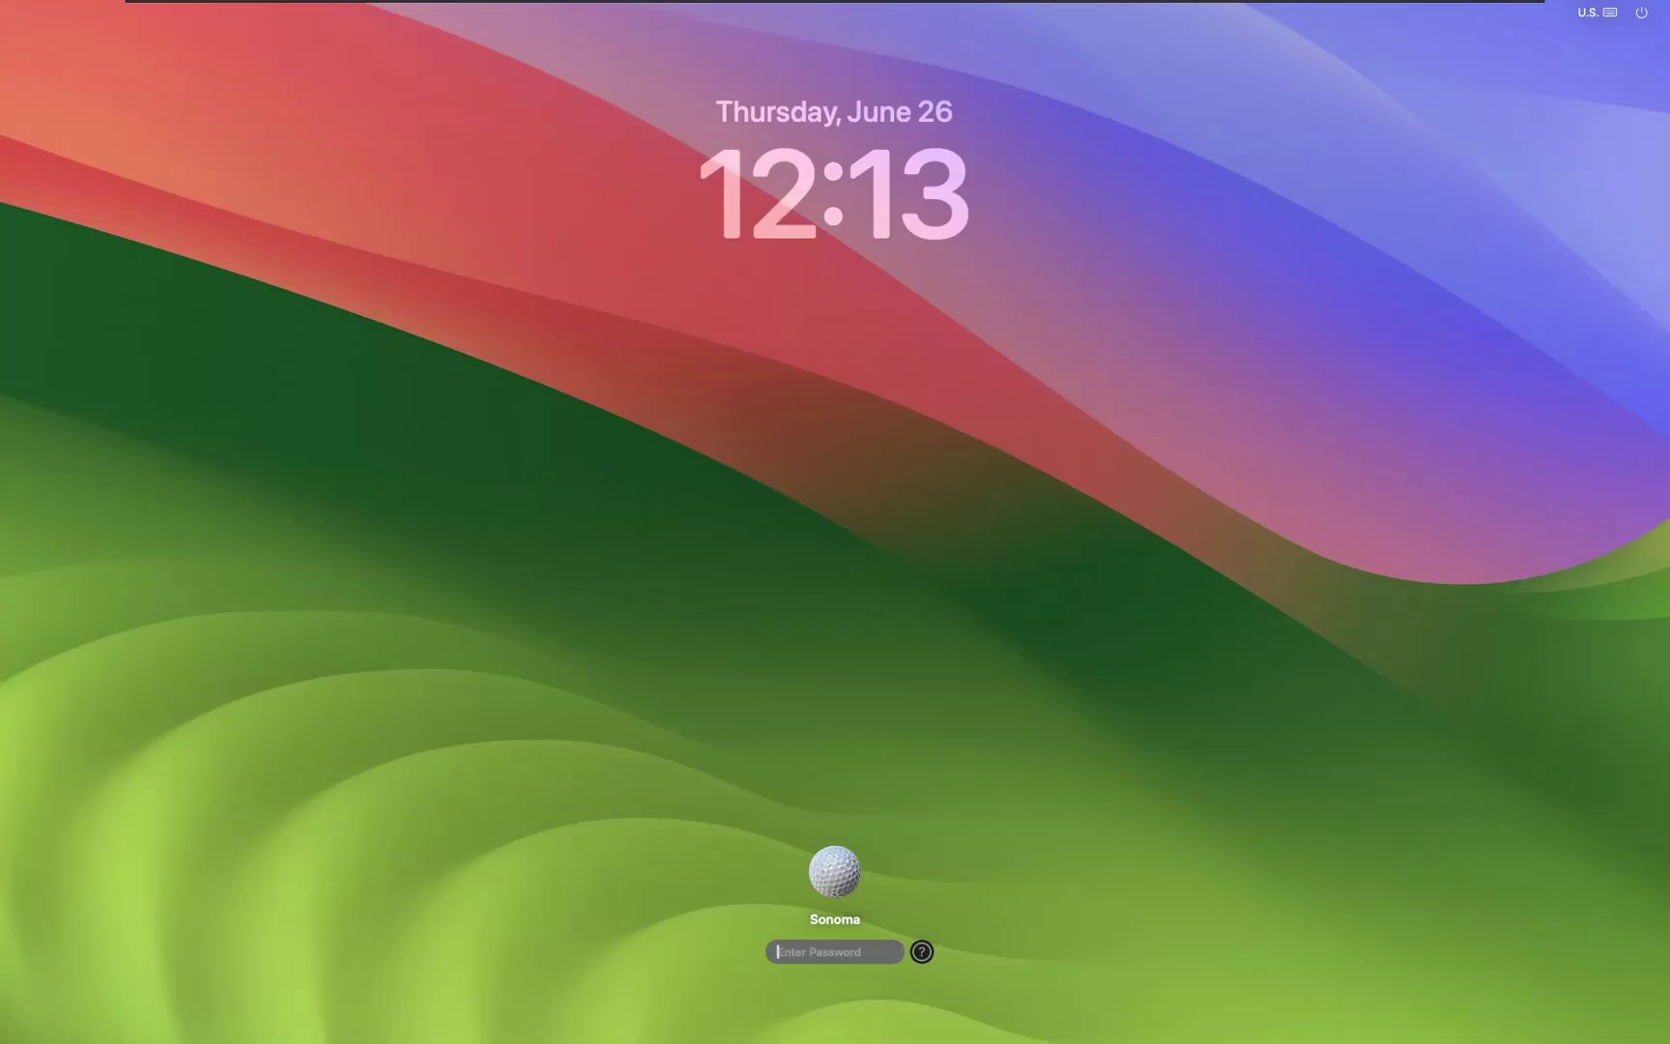
text(•••••••)
key(Return)
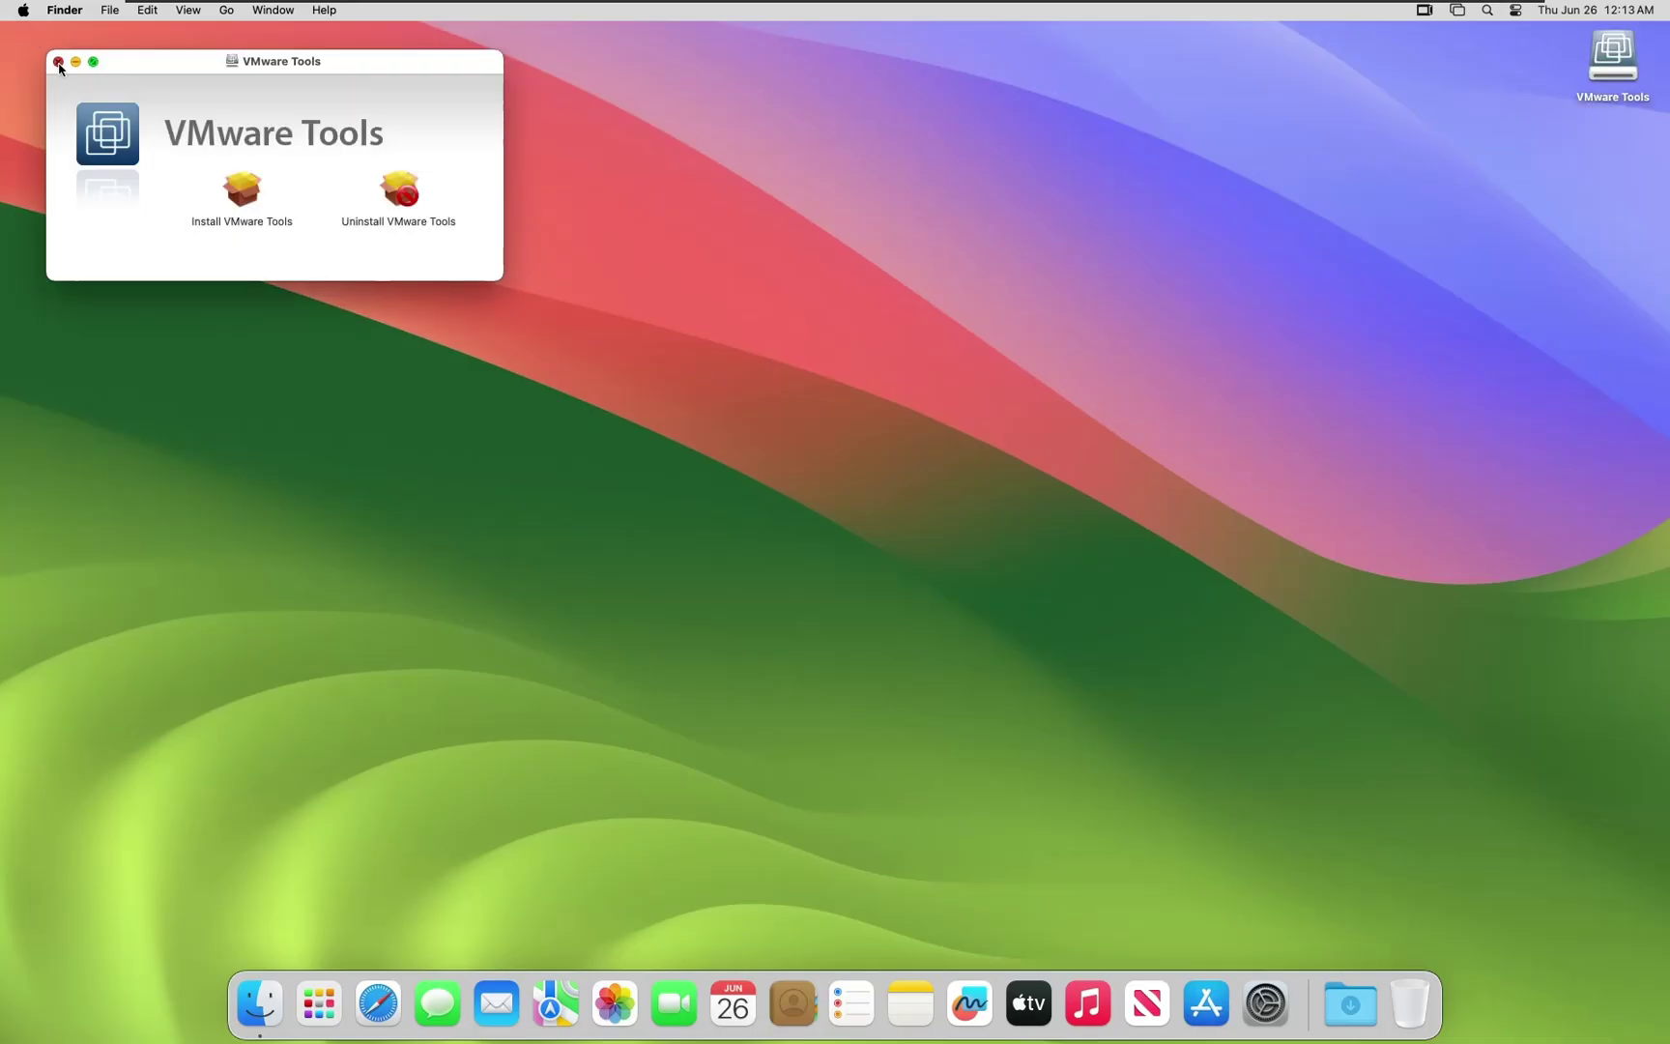
Step: Close the VMware Tools window and eject the VMware Tools disk from the desktop
click(58, 62)
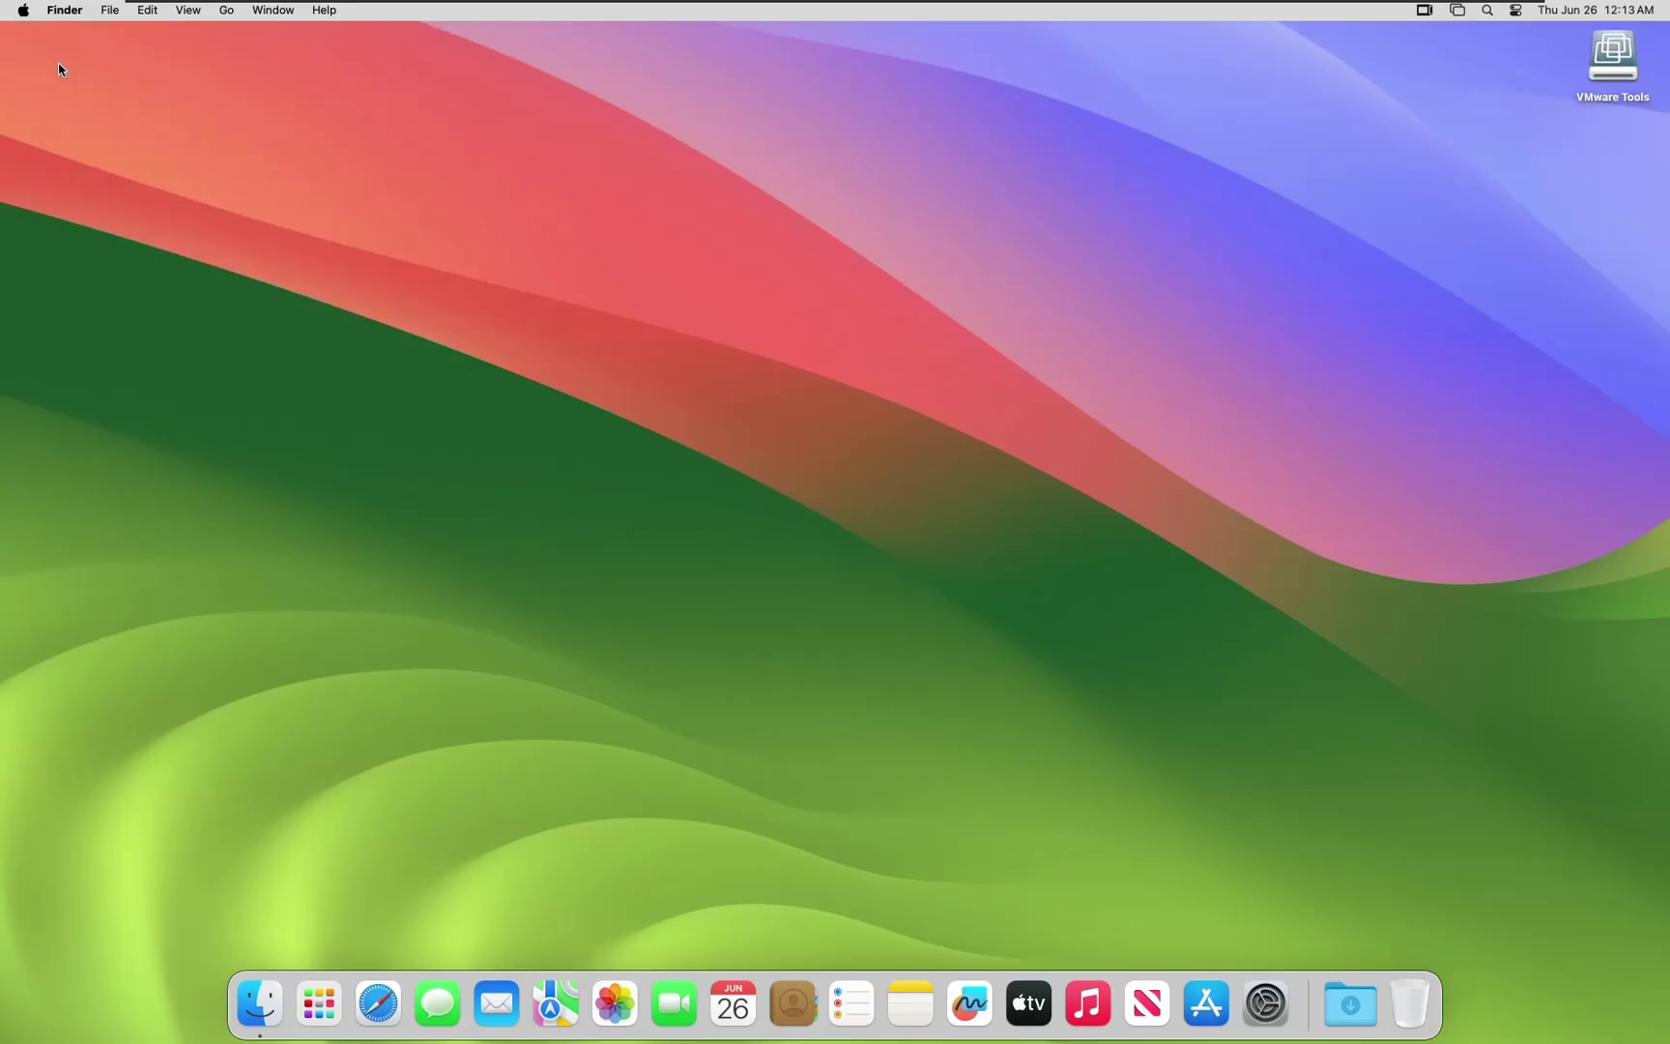
right_click(1601, 72)
click(1581, 102)
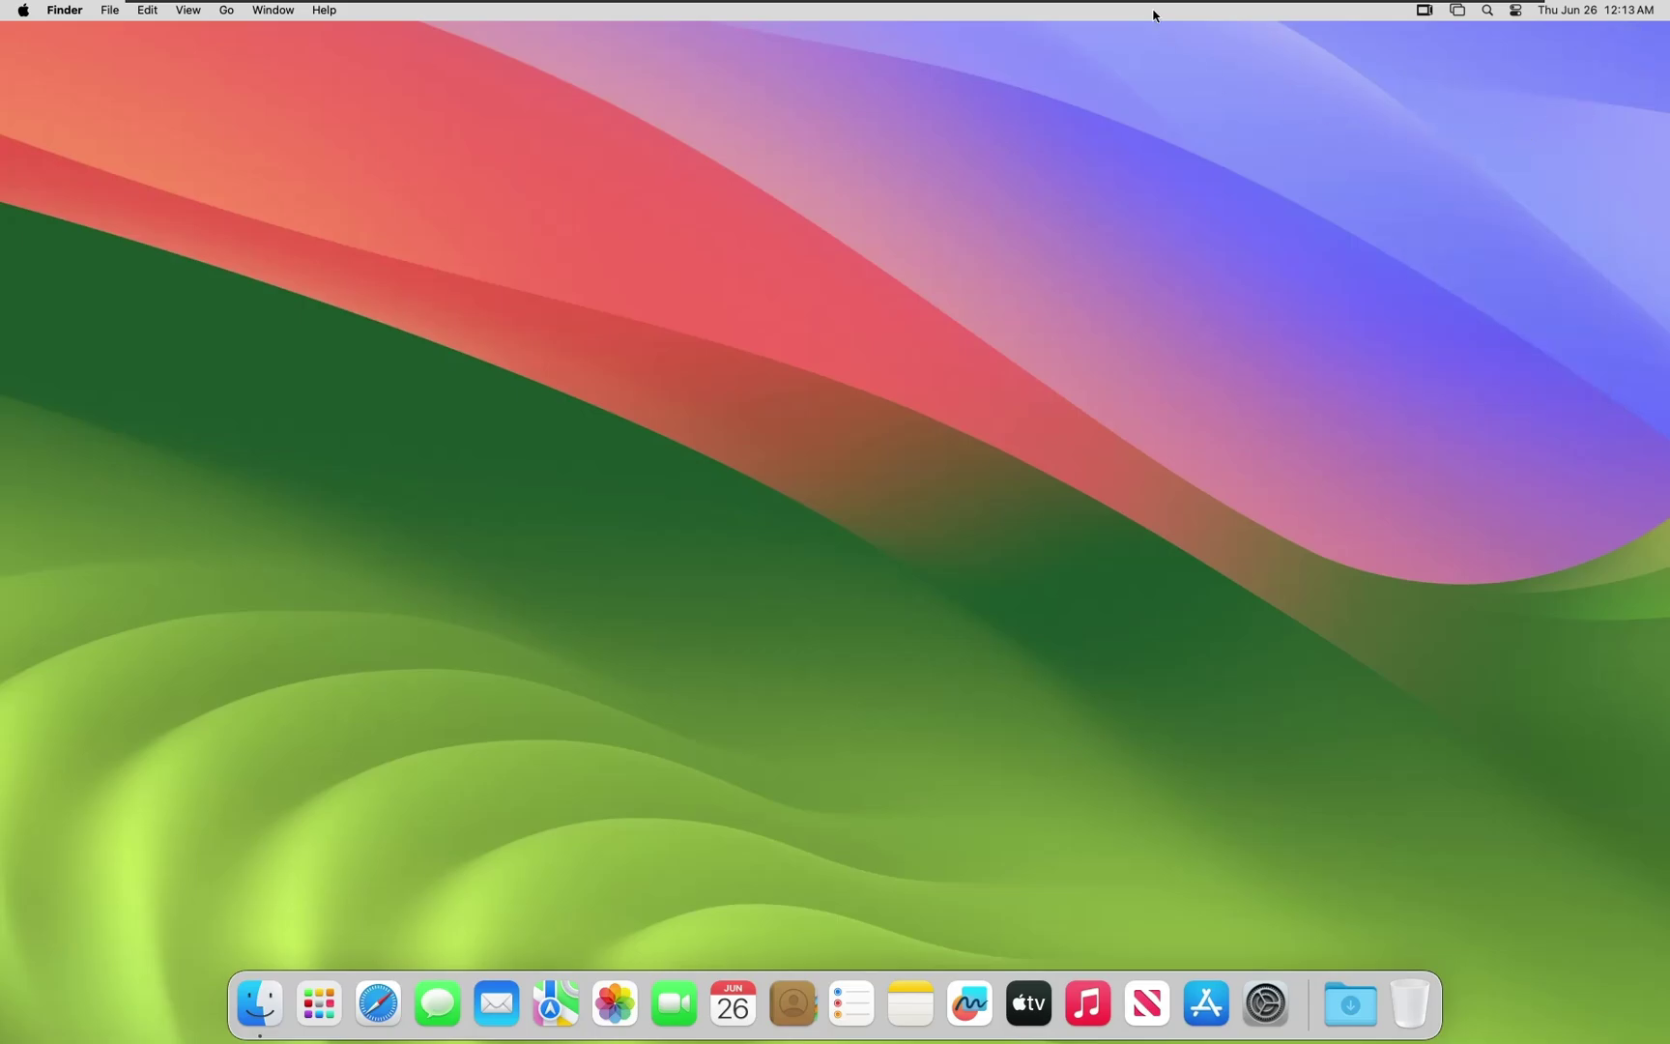
Step: Switch the virtual machine to Exclusive Mode from the full-screen toolbar's View menu
mouse_move(1102, 5)
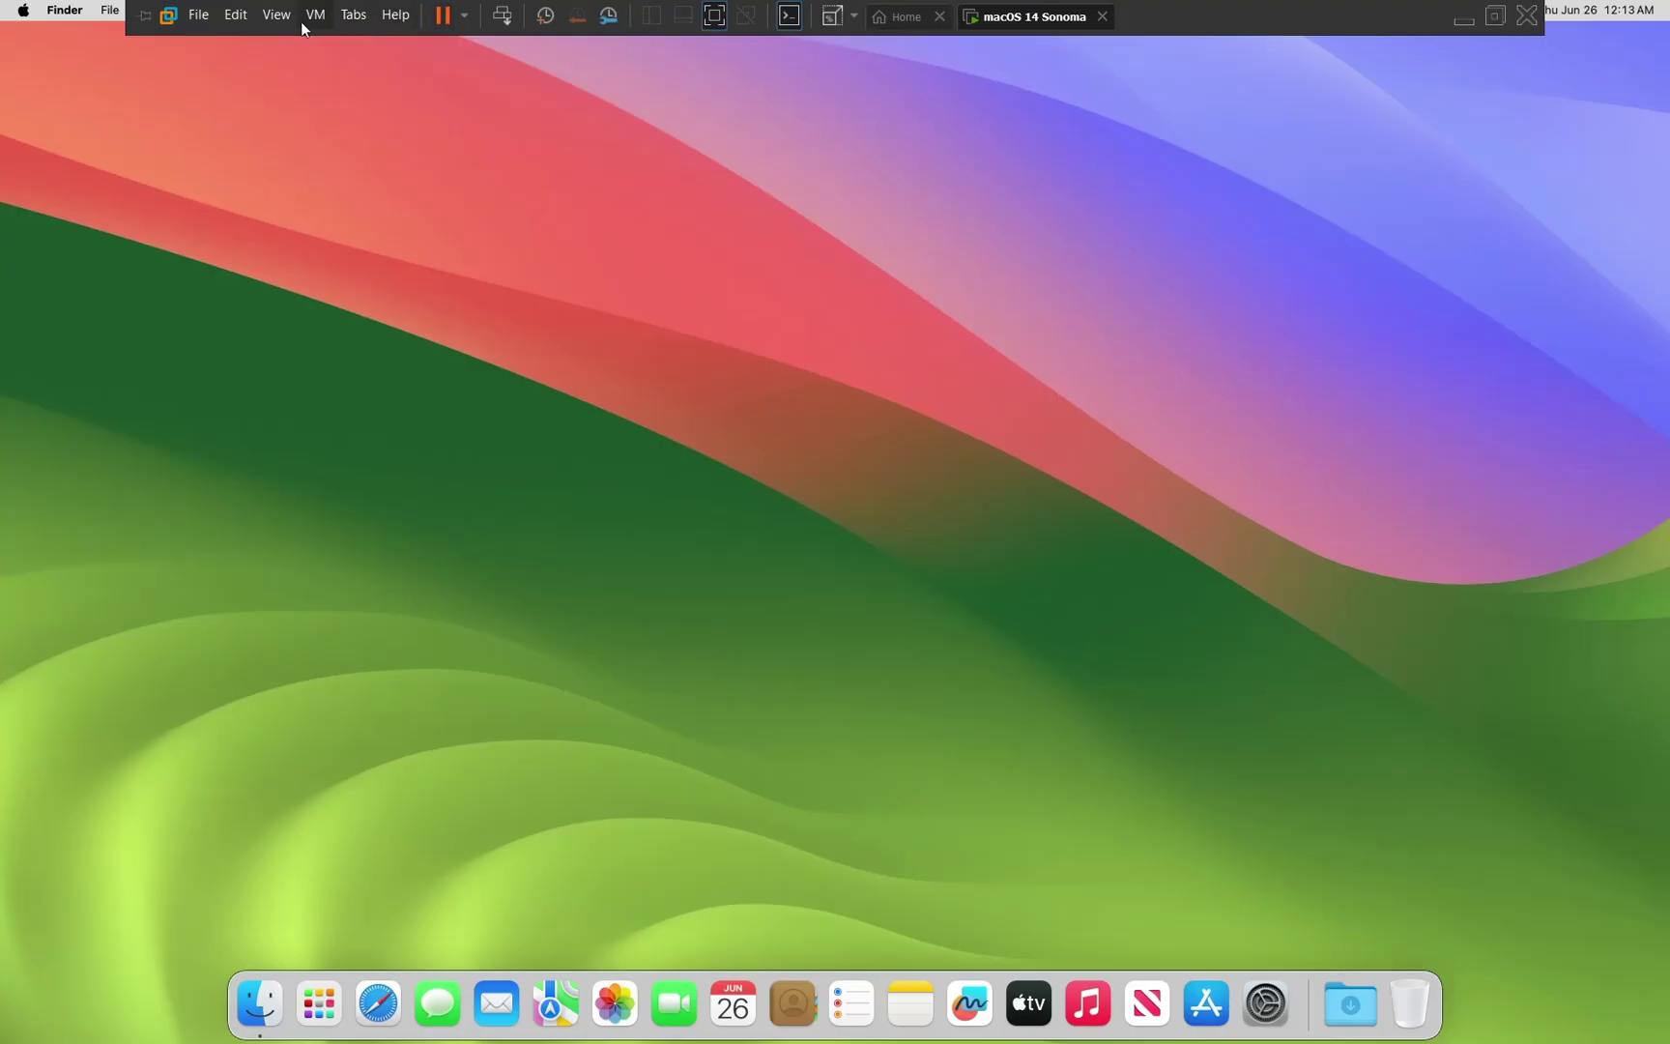
click(278, 15)
click(304, 65)
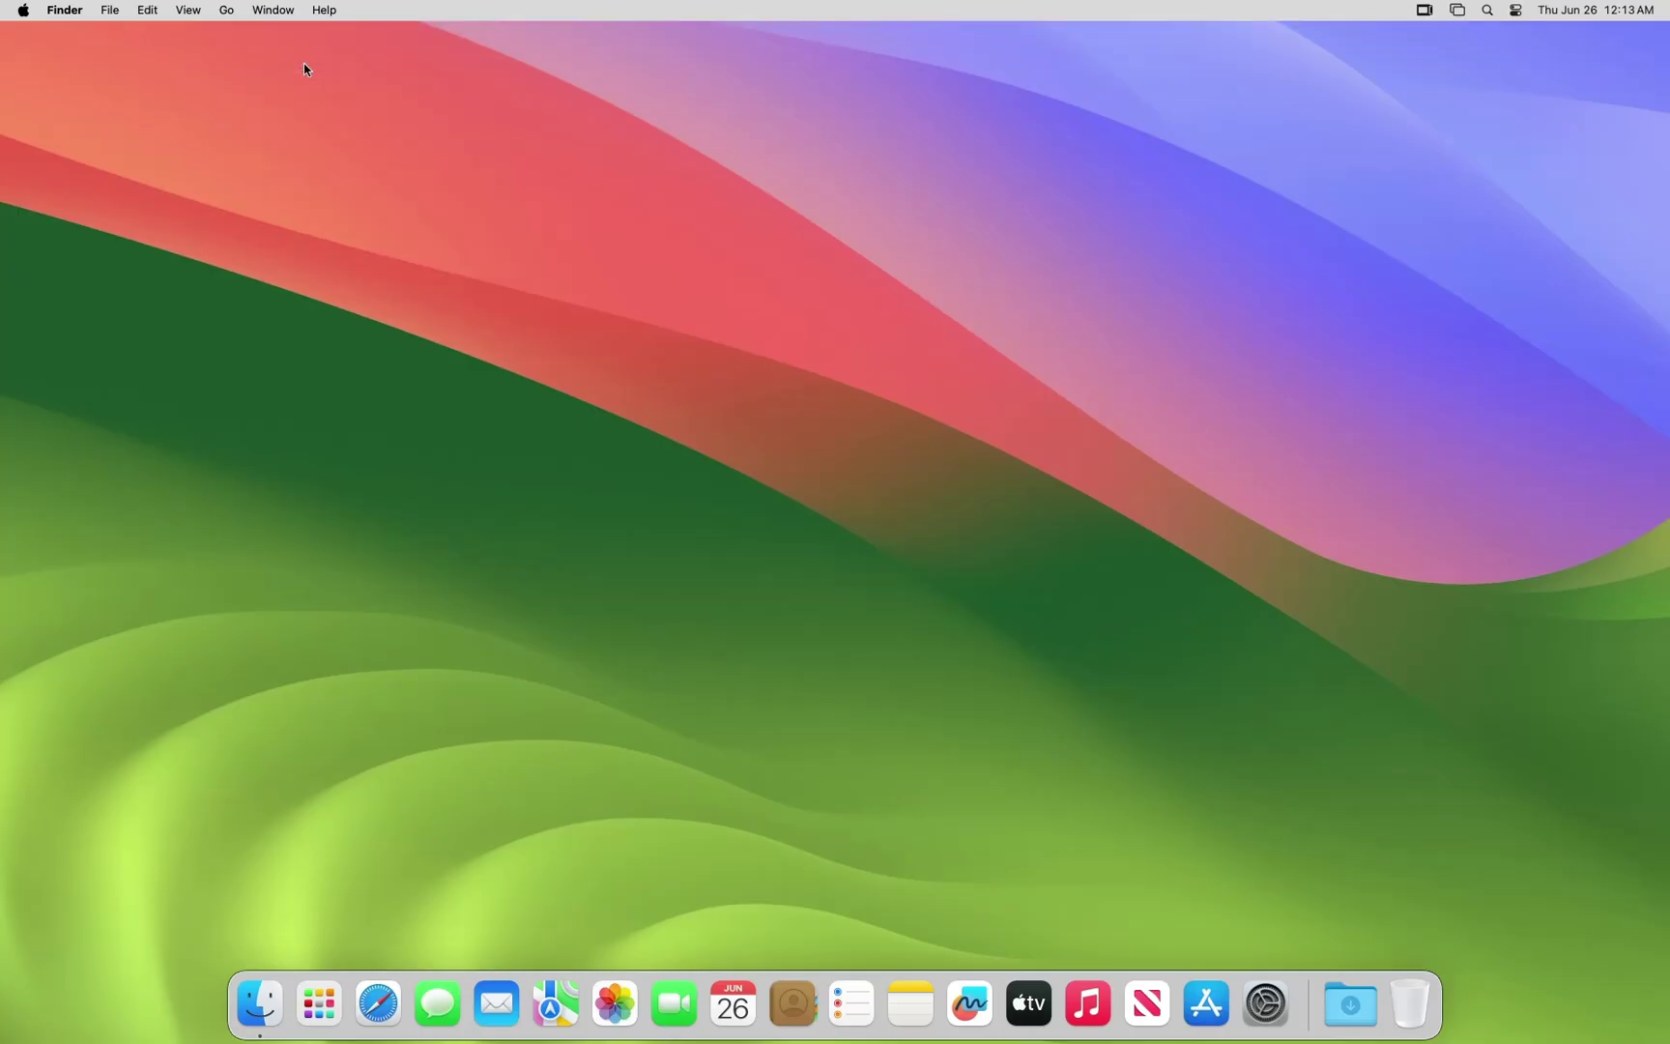
drag(1102, 191, 512, 703)
click(24, 13)
click(29, 37)
click(70, 13)
click(82, 35)
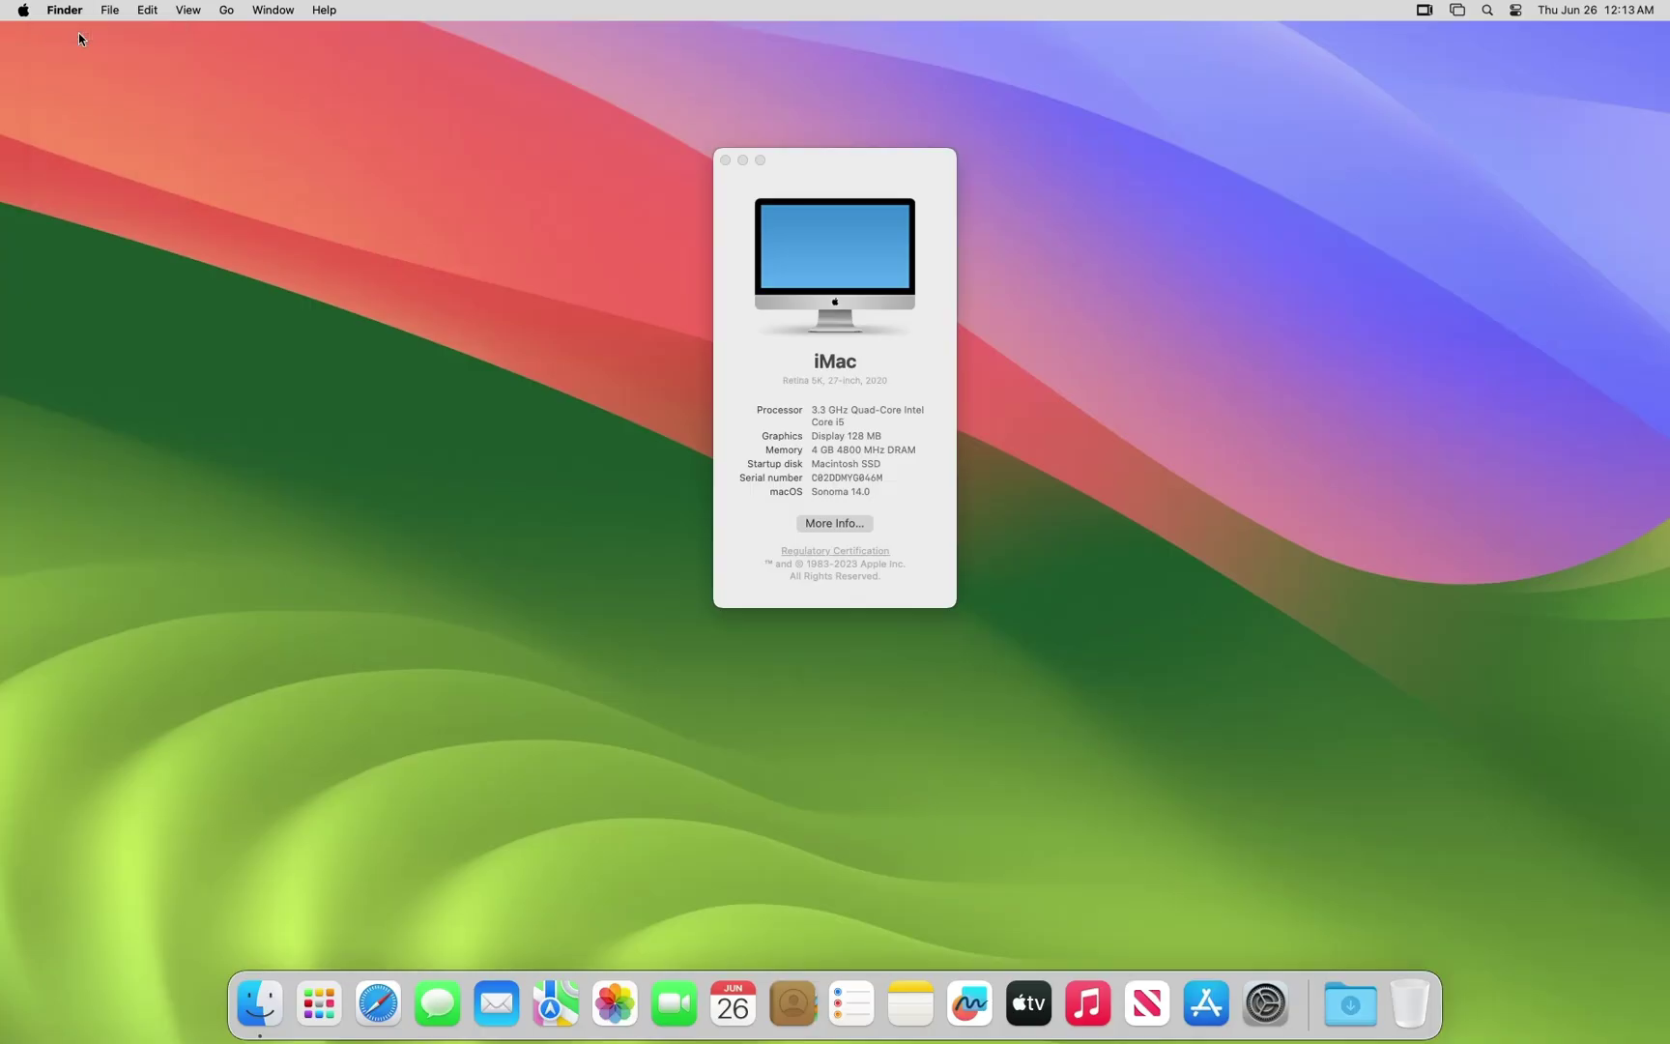
drag(858, 164, 678, 172)
drag(839, 201, 984, 266)
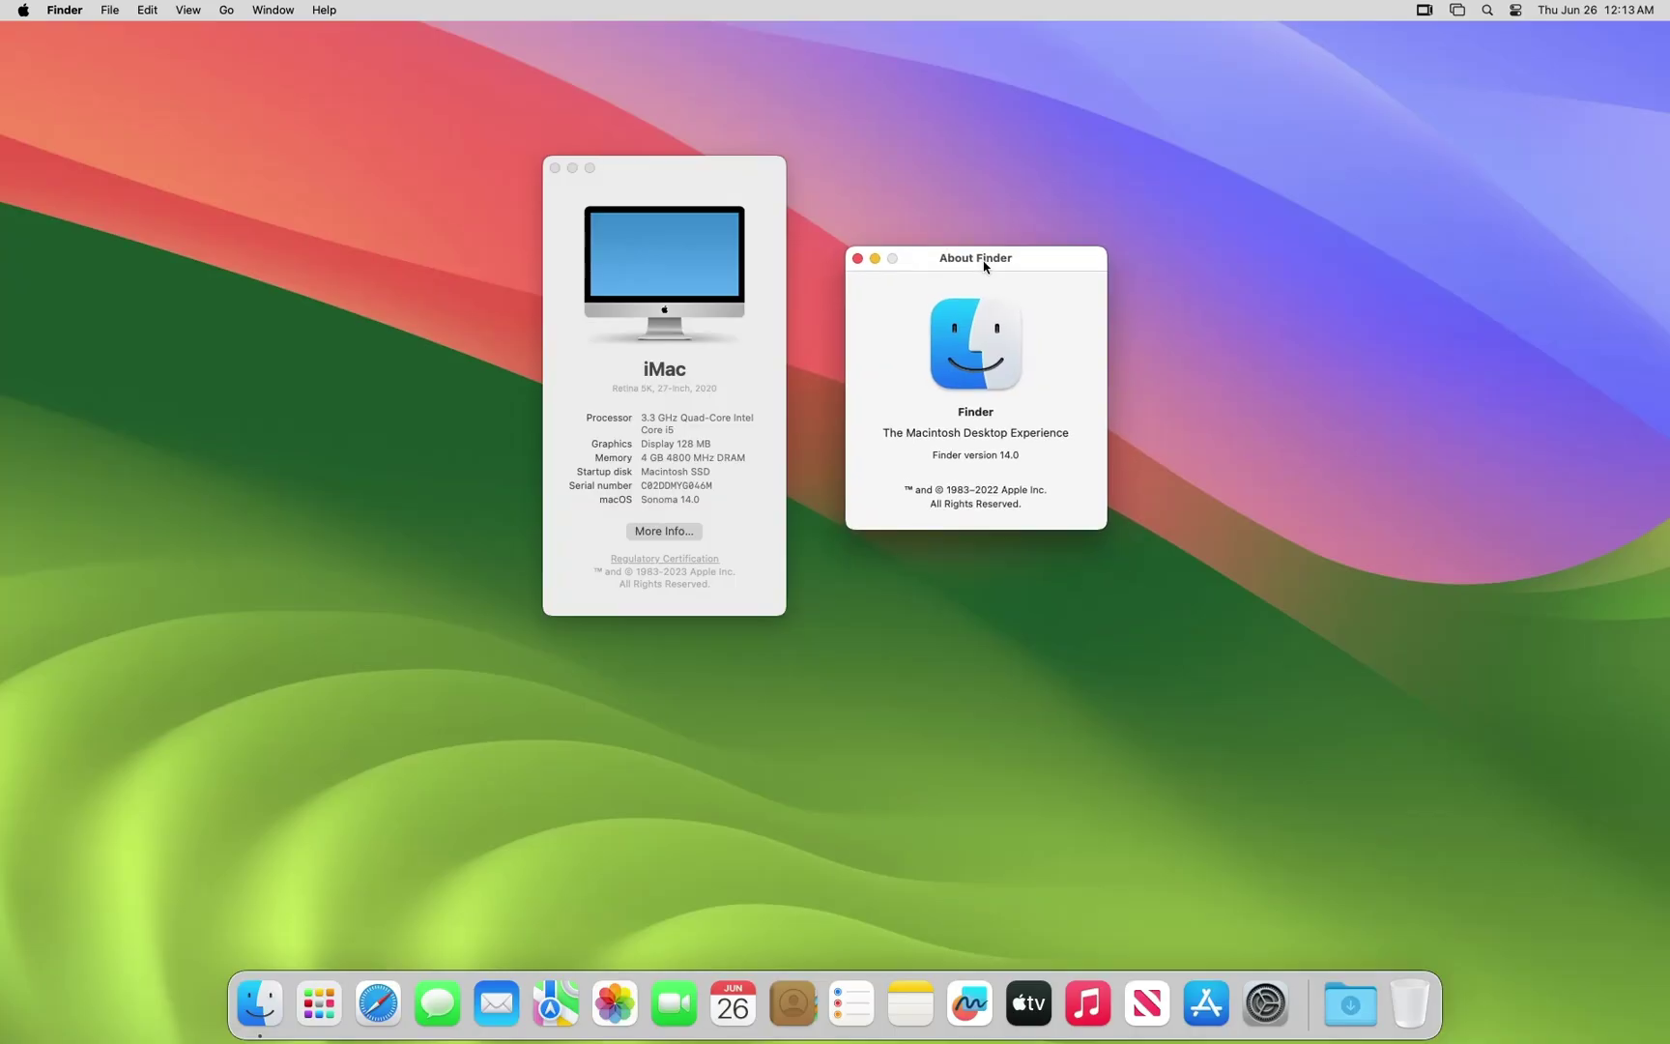
click(716, 351)
click(912, 353)
drag(751, 167, 751, 41)
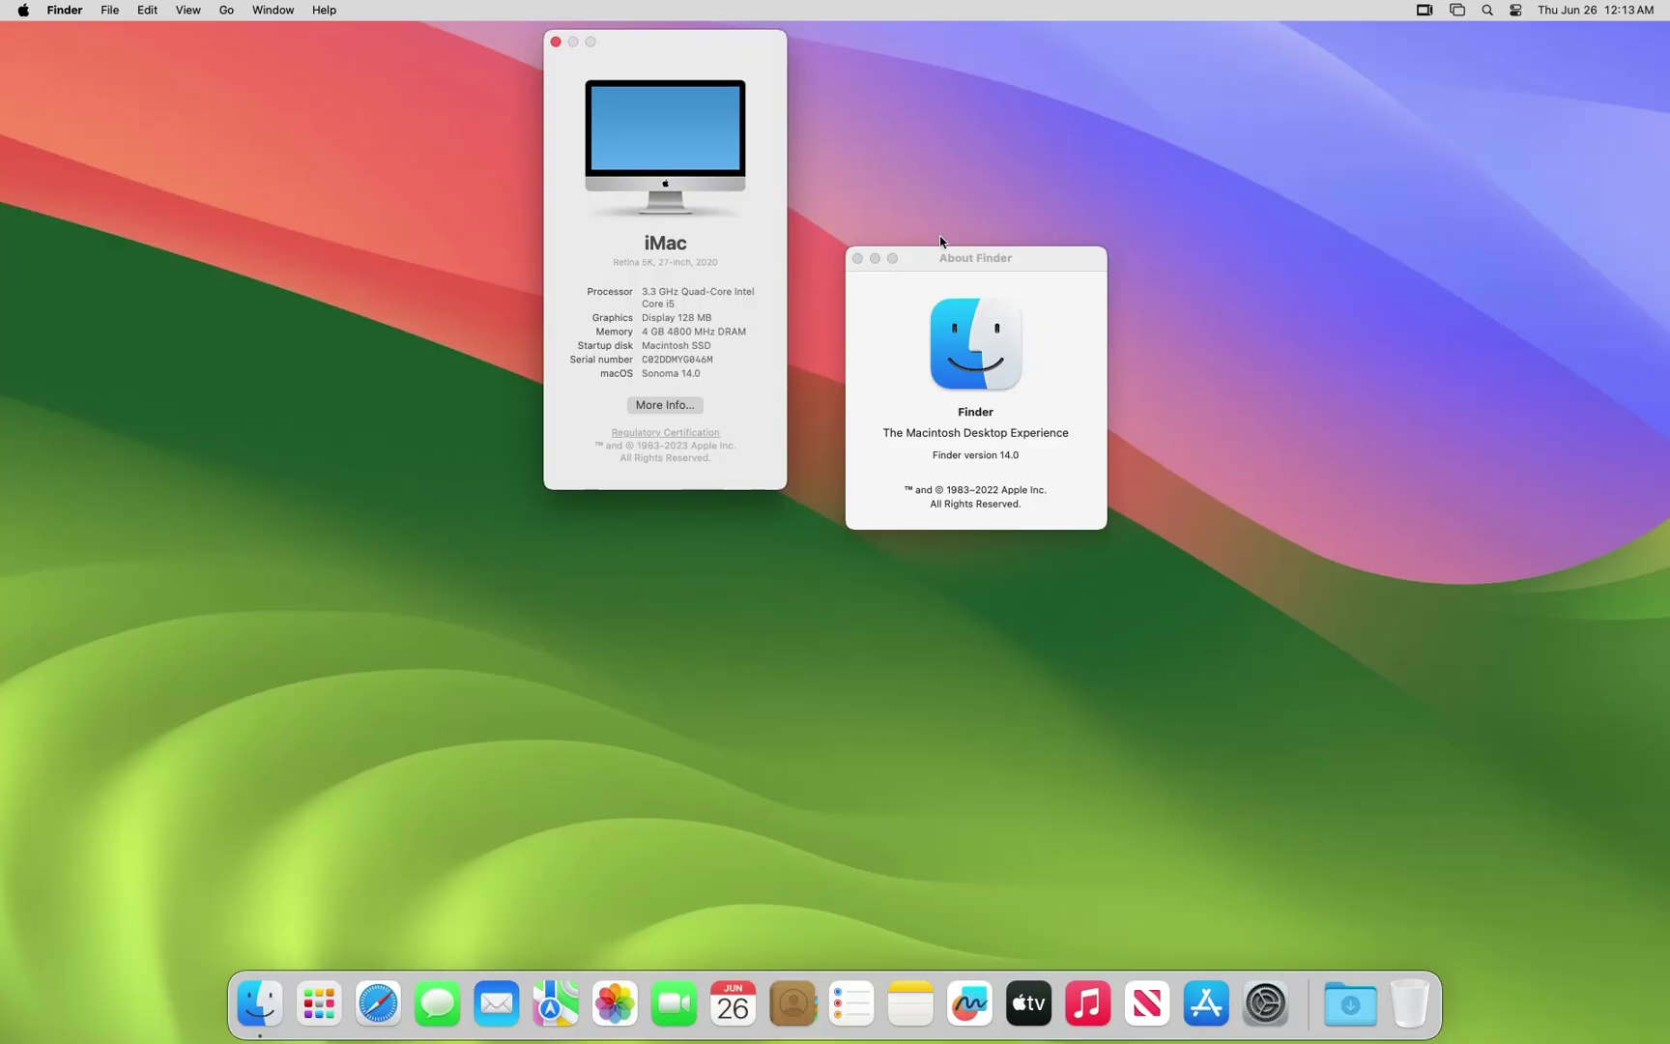
drag(951, 265, 934, 143)
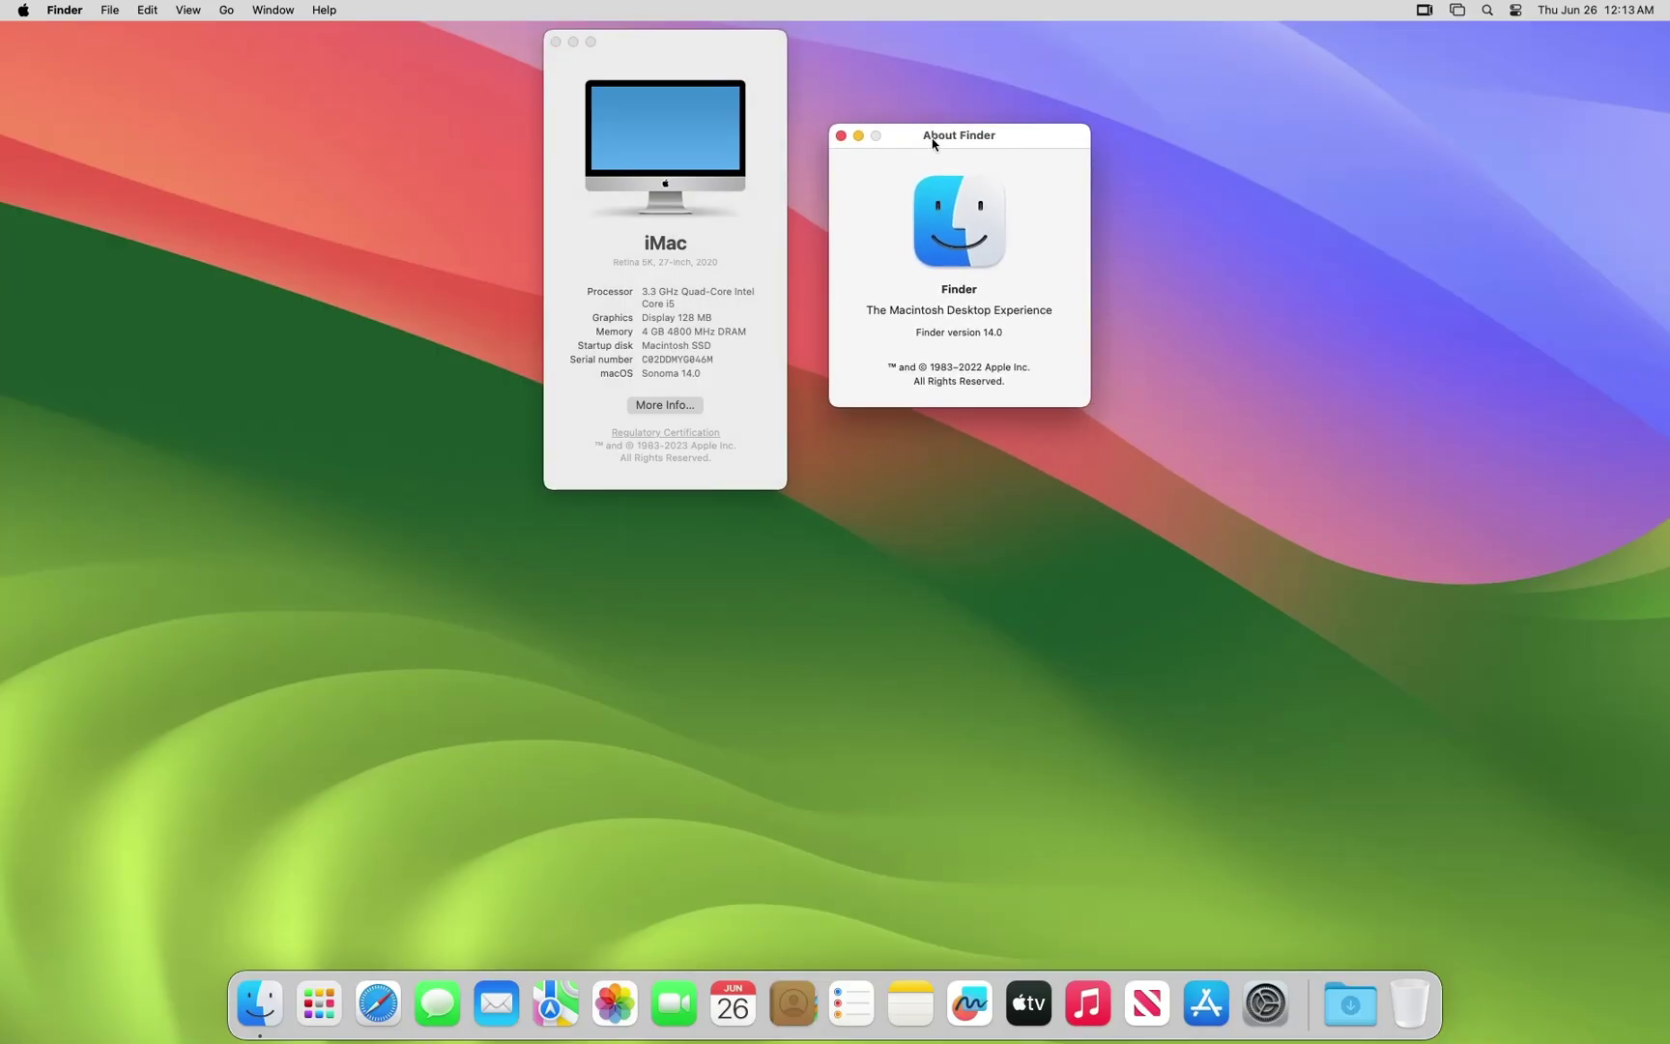
click(656, 408)
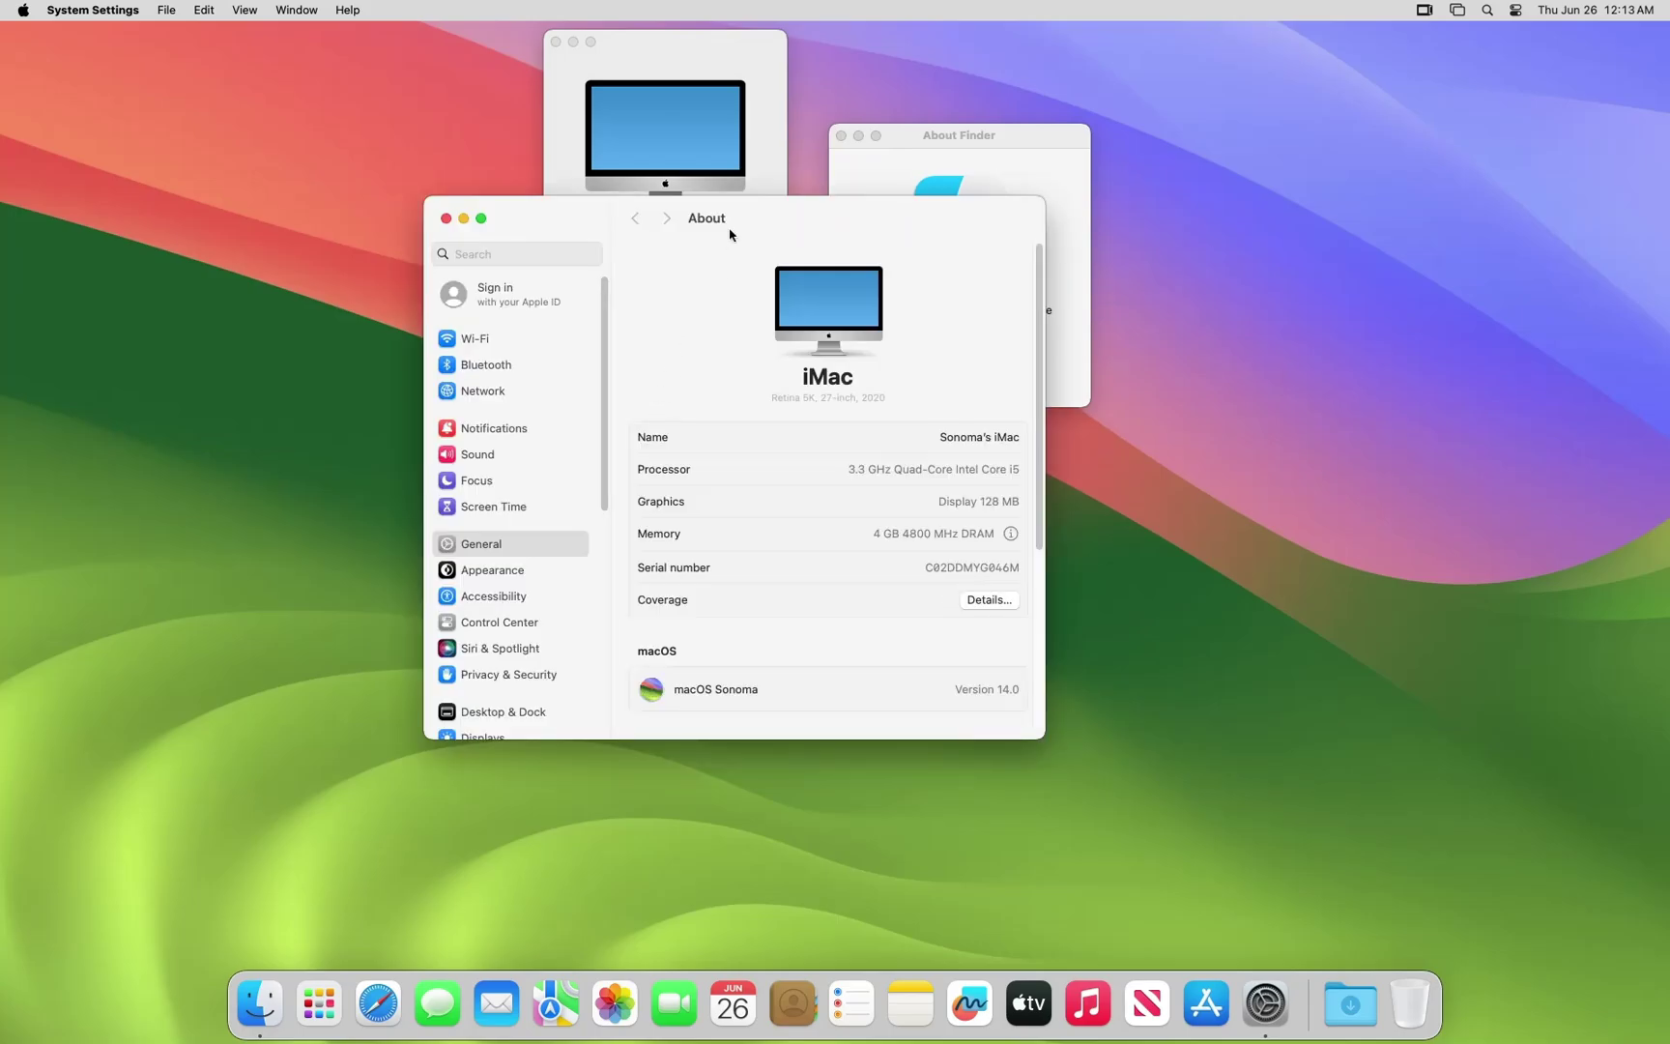
drag(731, 237, 831, 549)
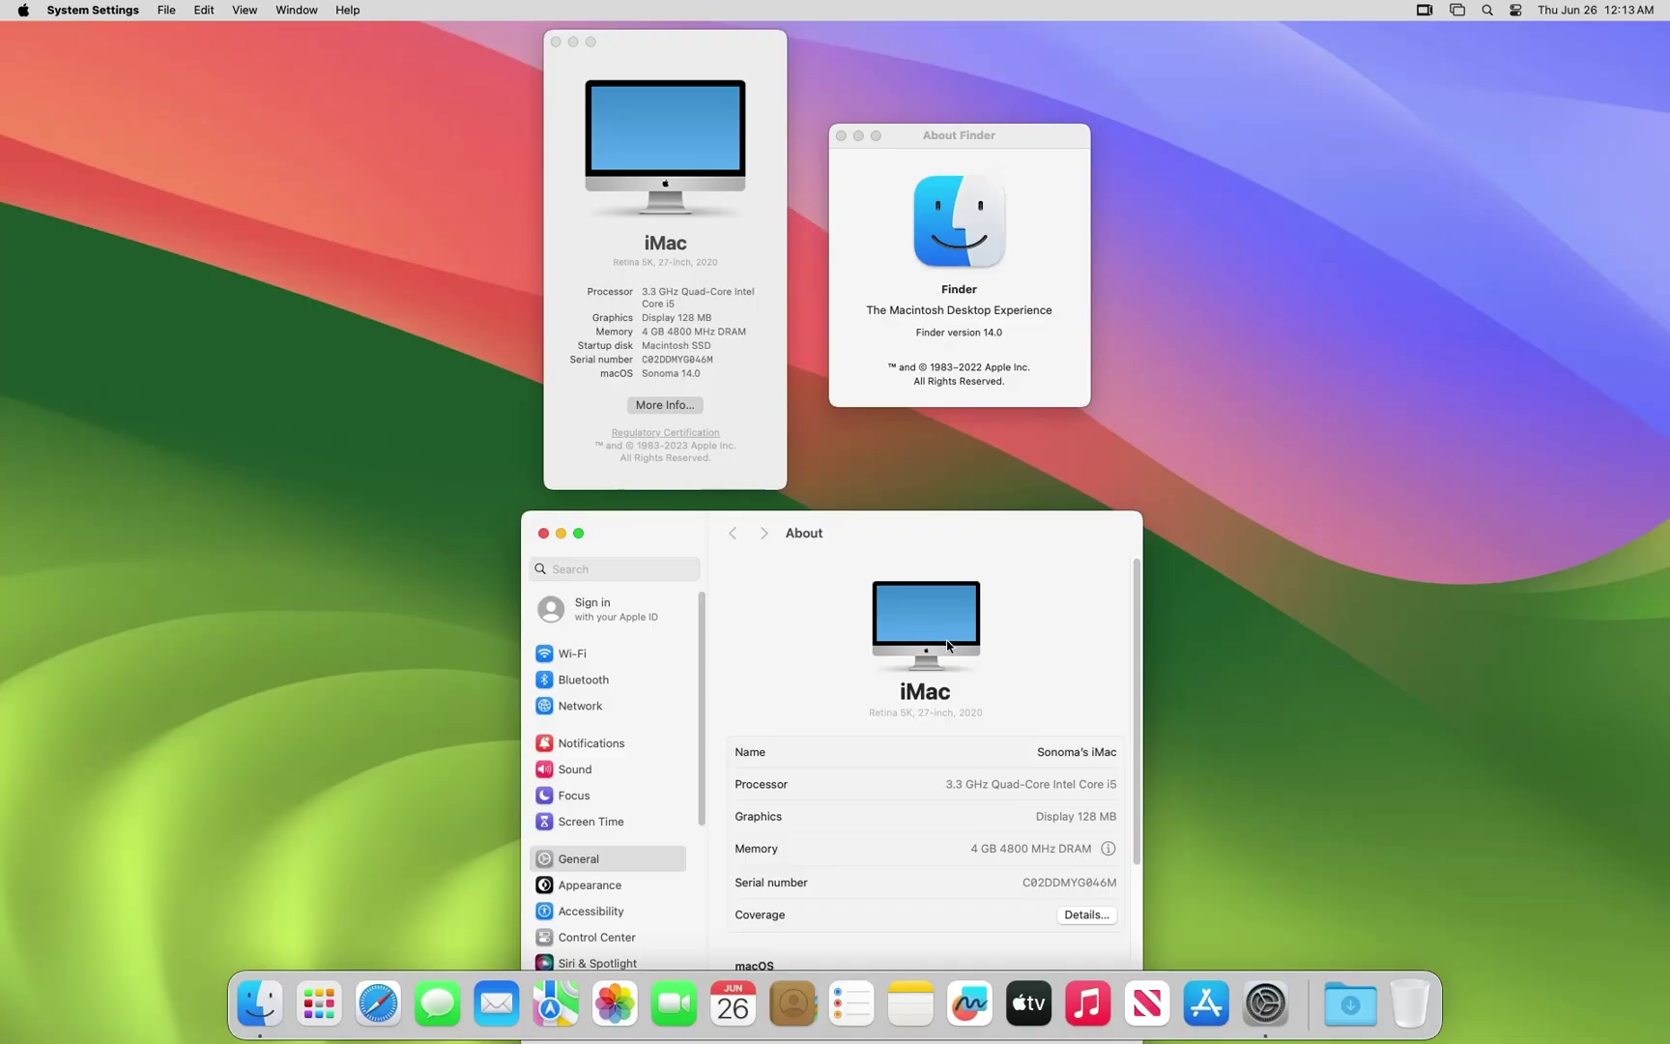
scroll(1121, 773, down, 5)
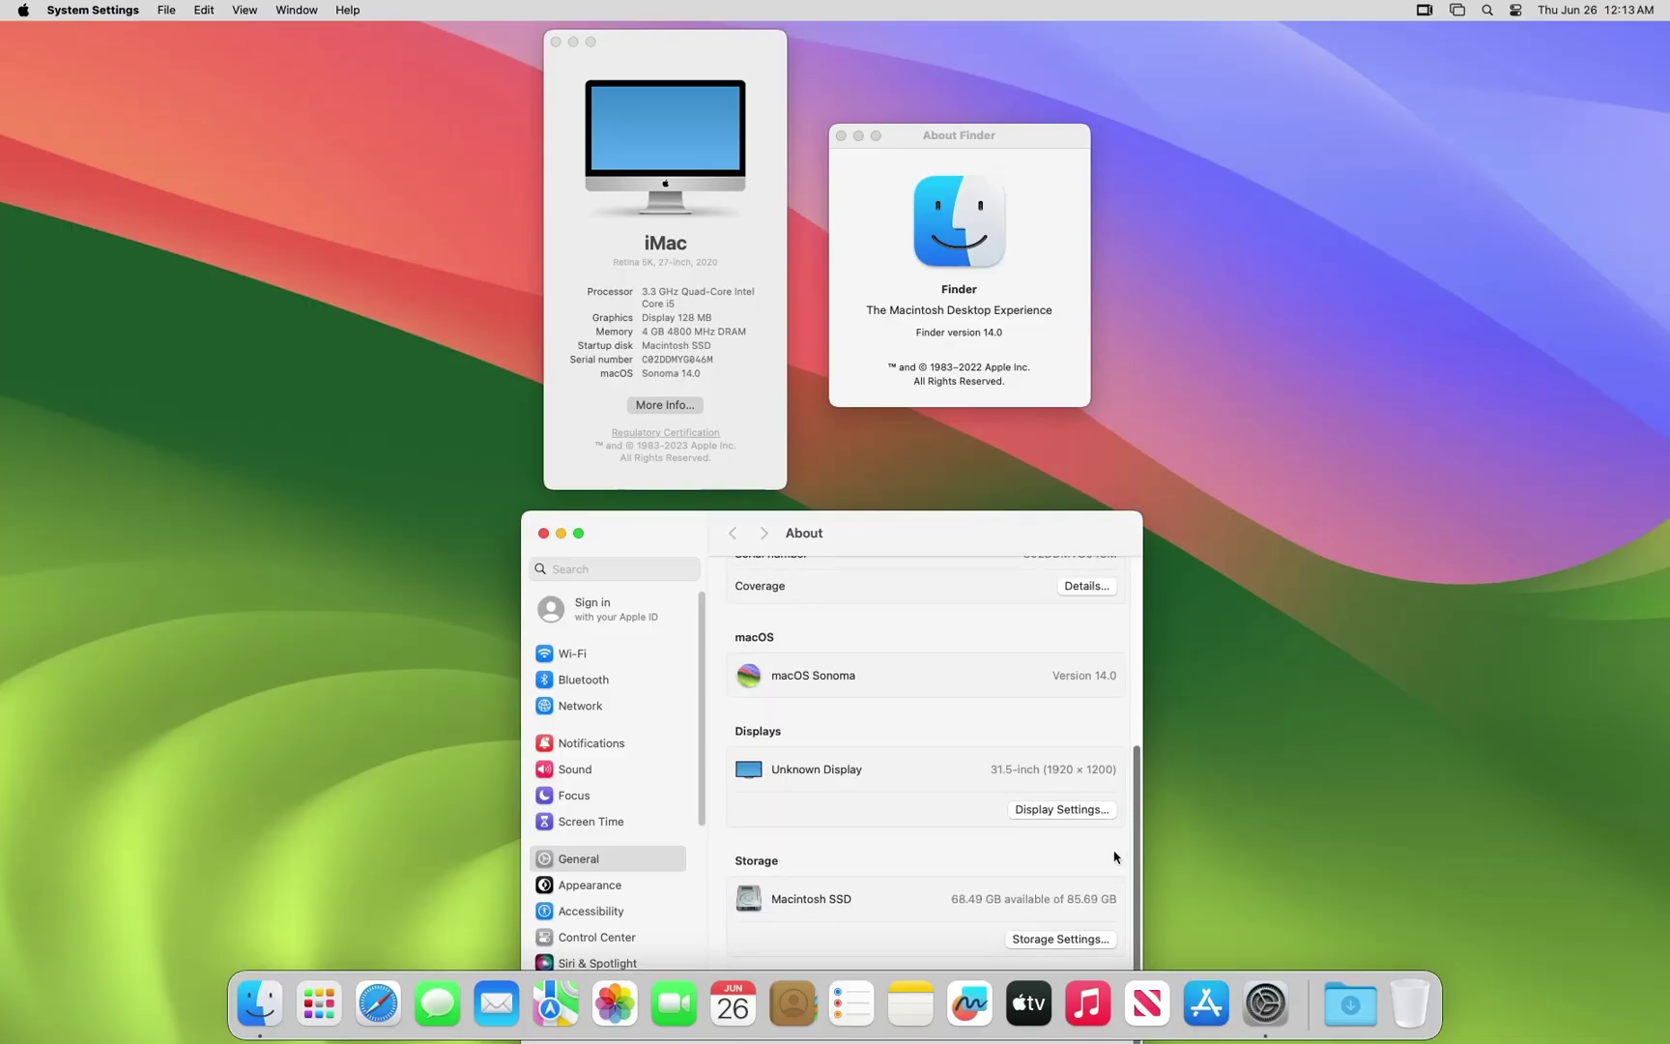
scroll(1120, 796, up, 5)
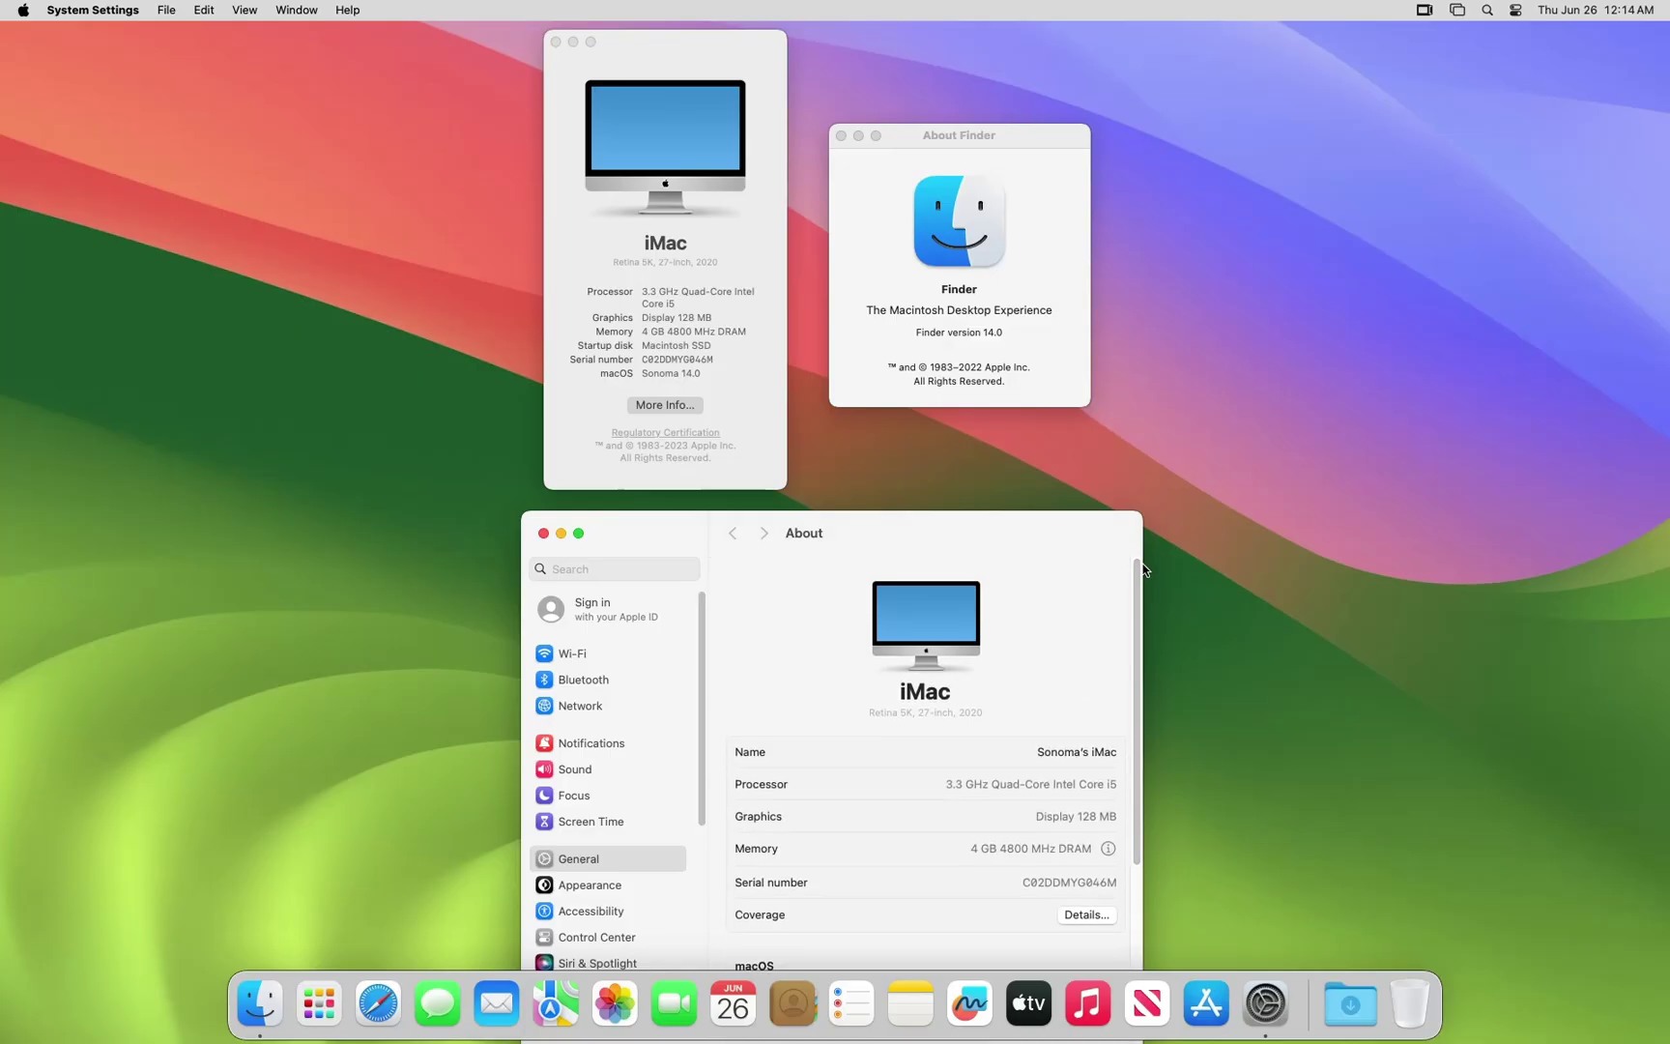
click(544, 536)
click(842, 136)
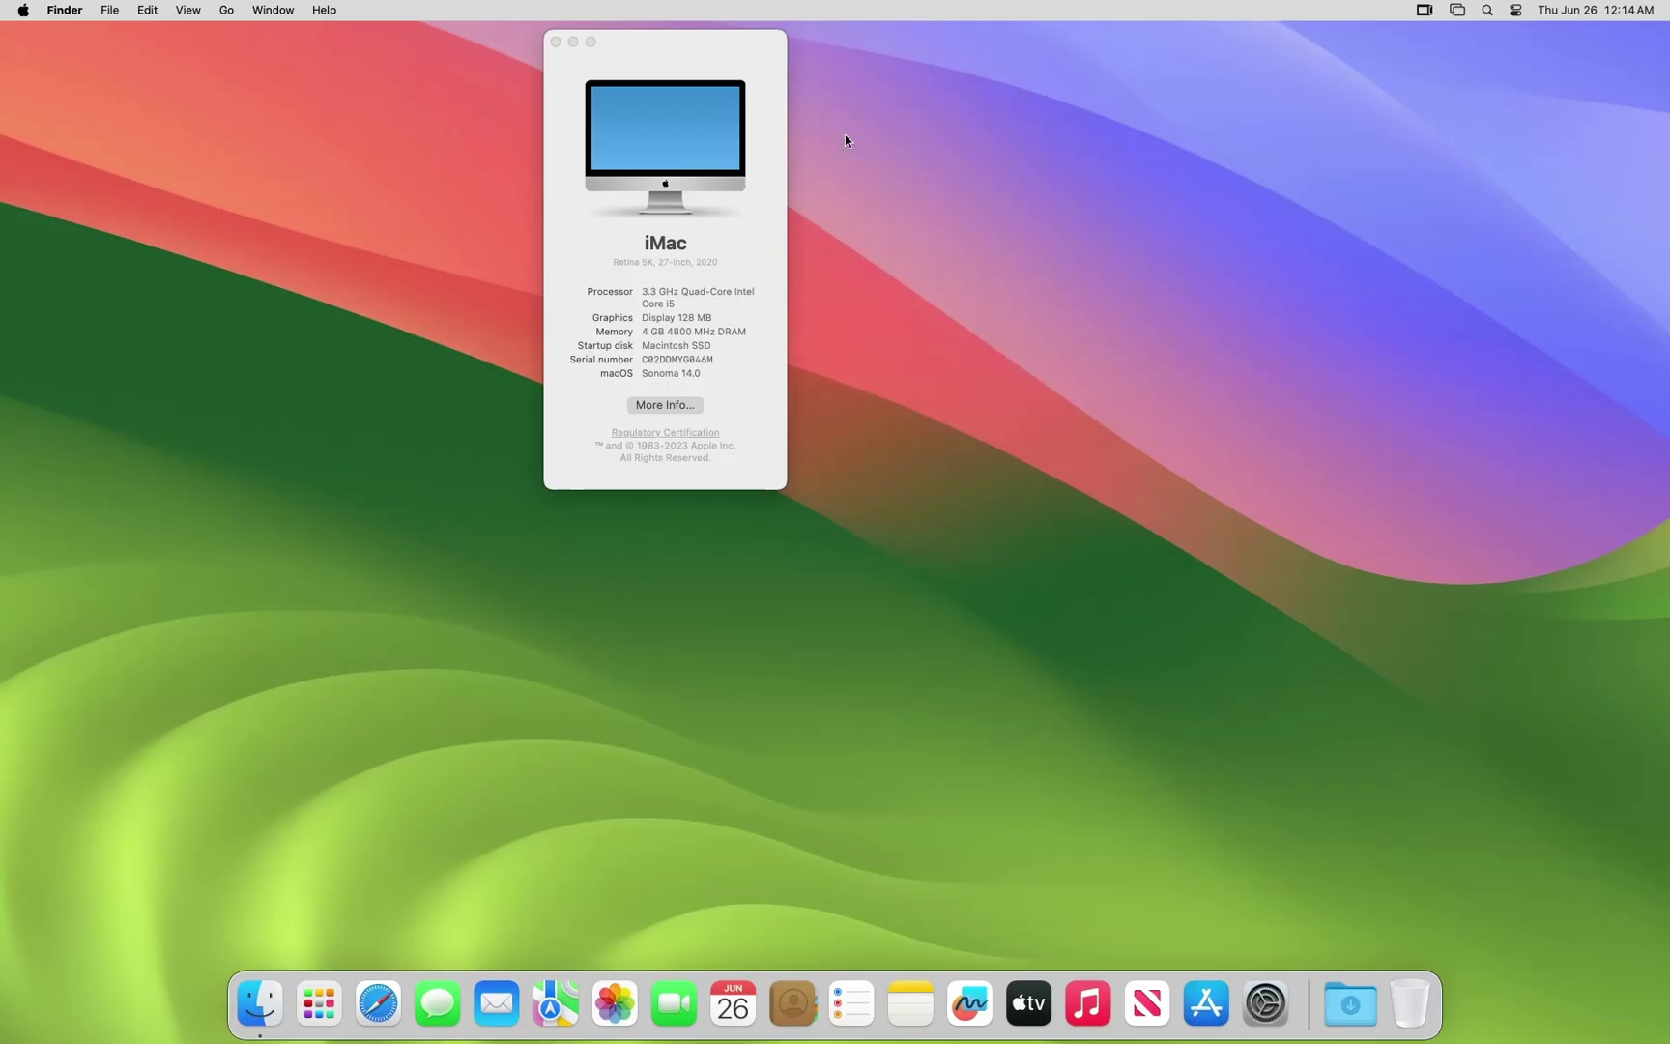
click(556, 43)
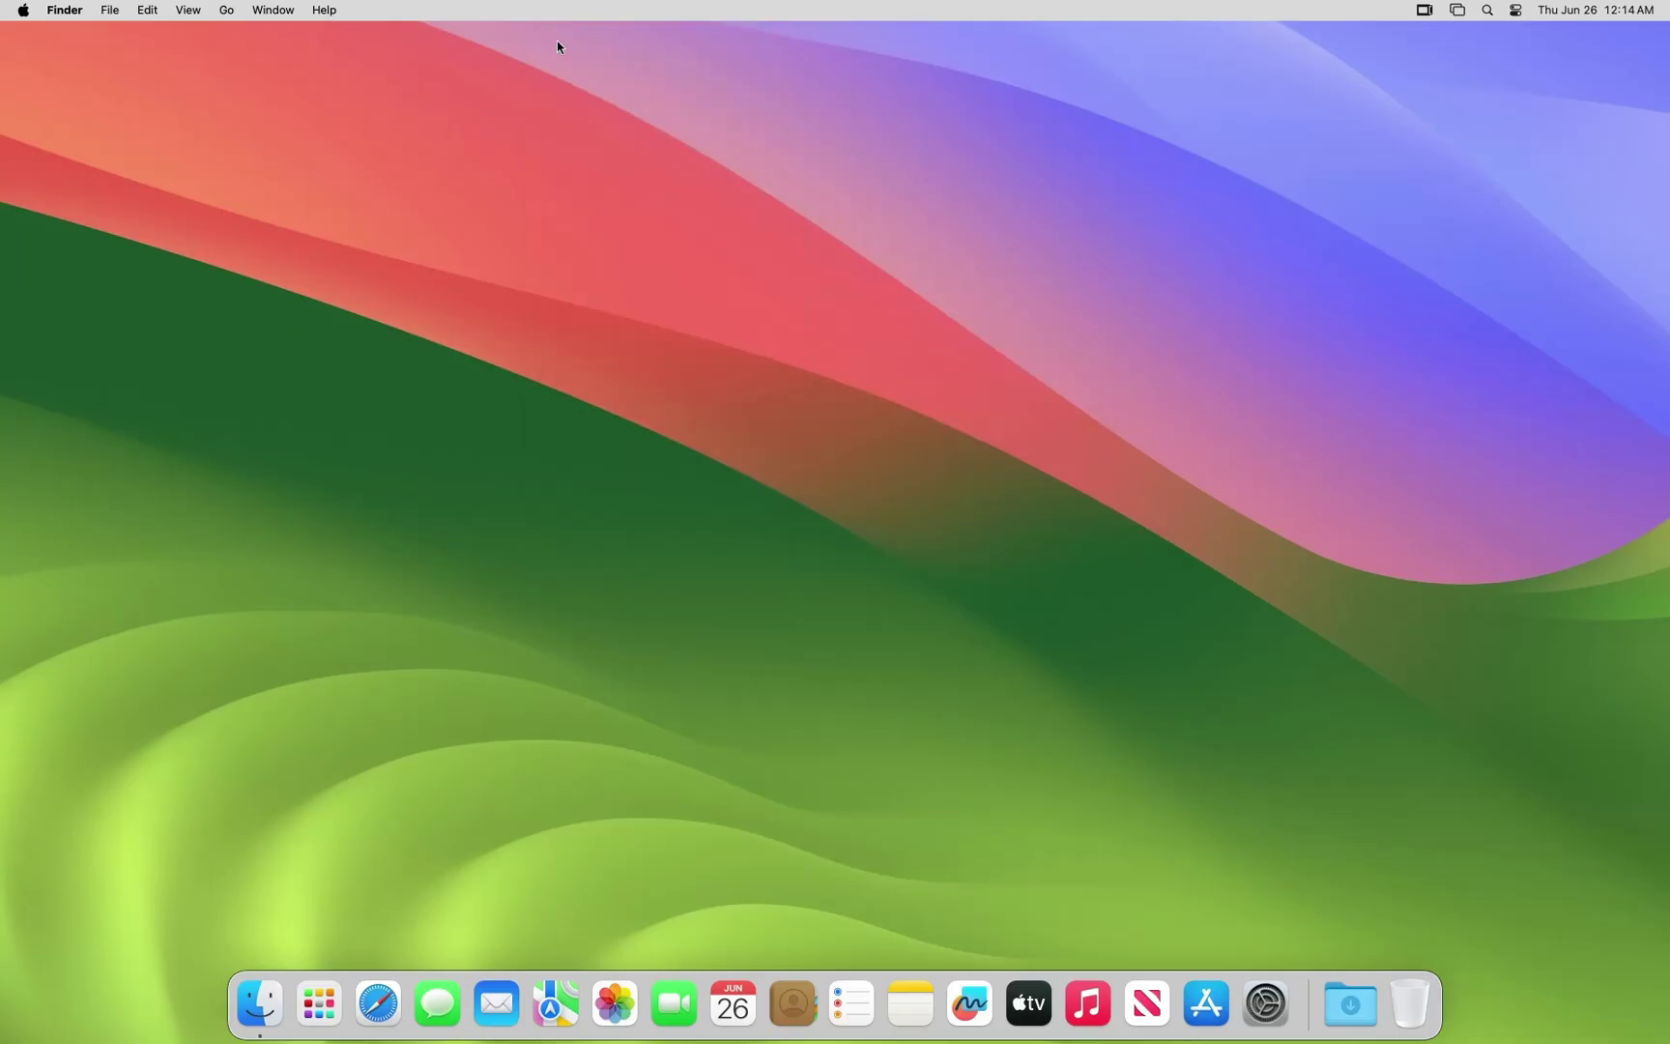
Step: Open the macOS User Guide from the Help menu, scroll through it, and close it
click(326, 11)
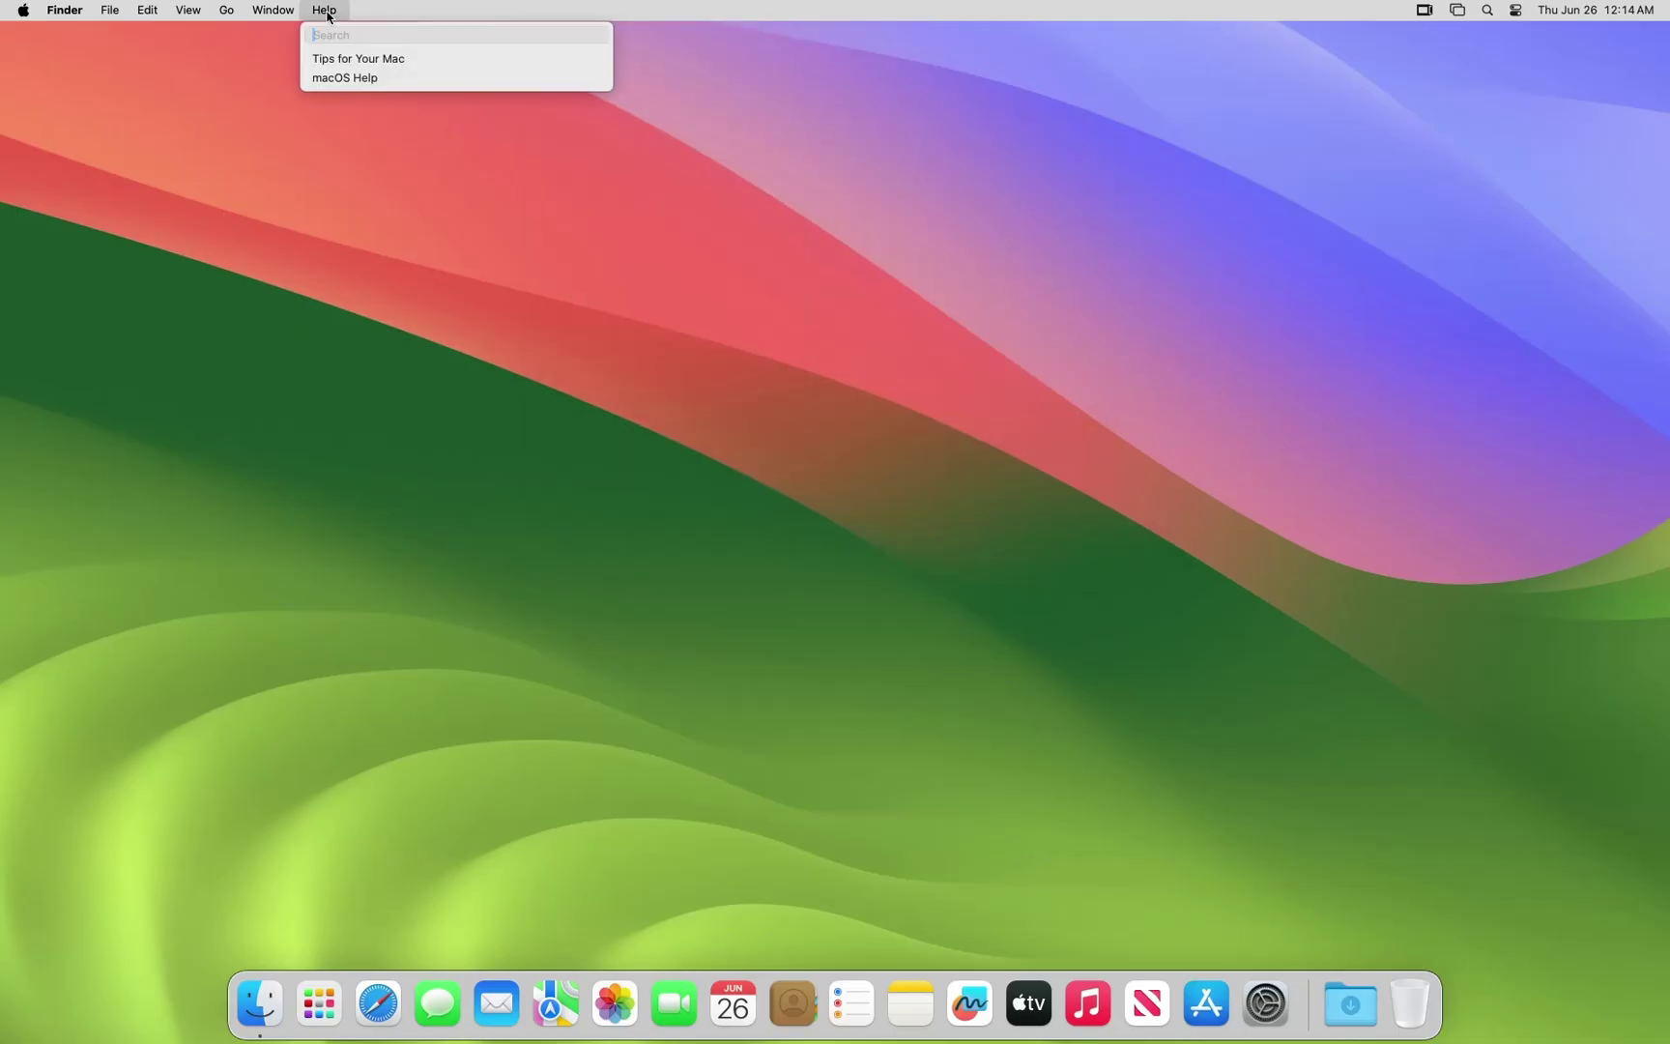
click(346, 76)
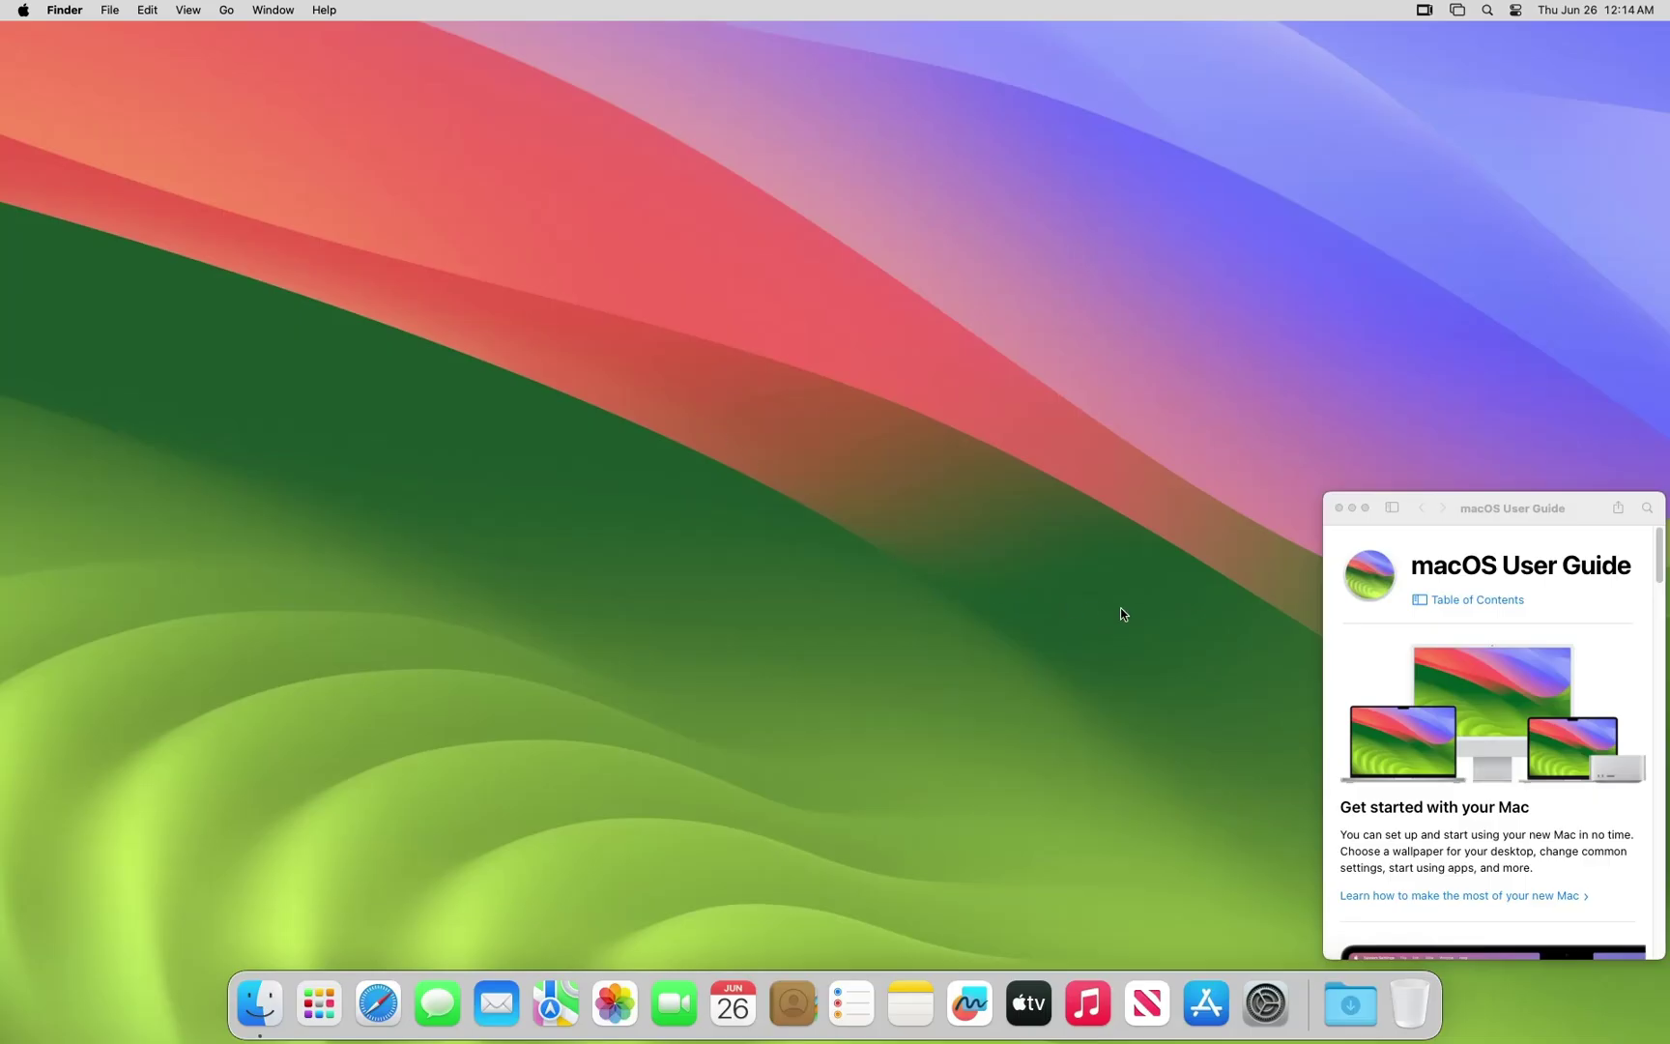
click(1662, 568)
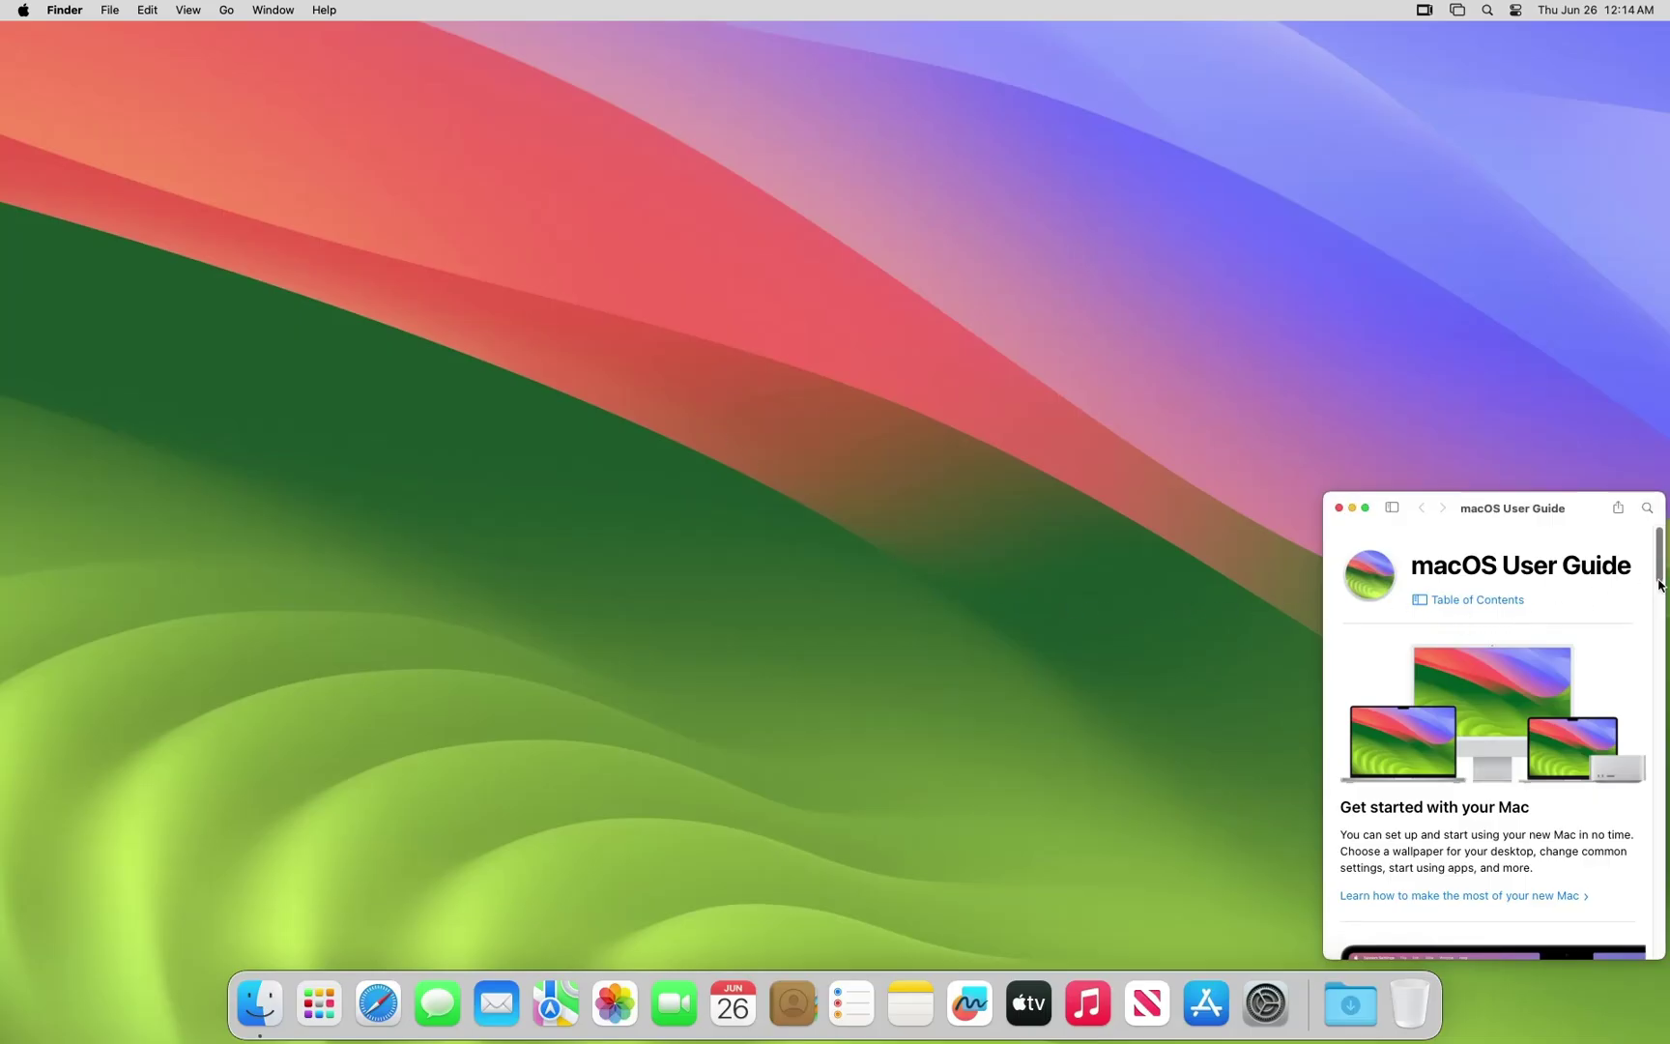
scroll(1651, 614, down, 15)
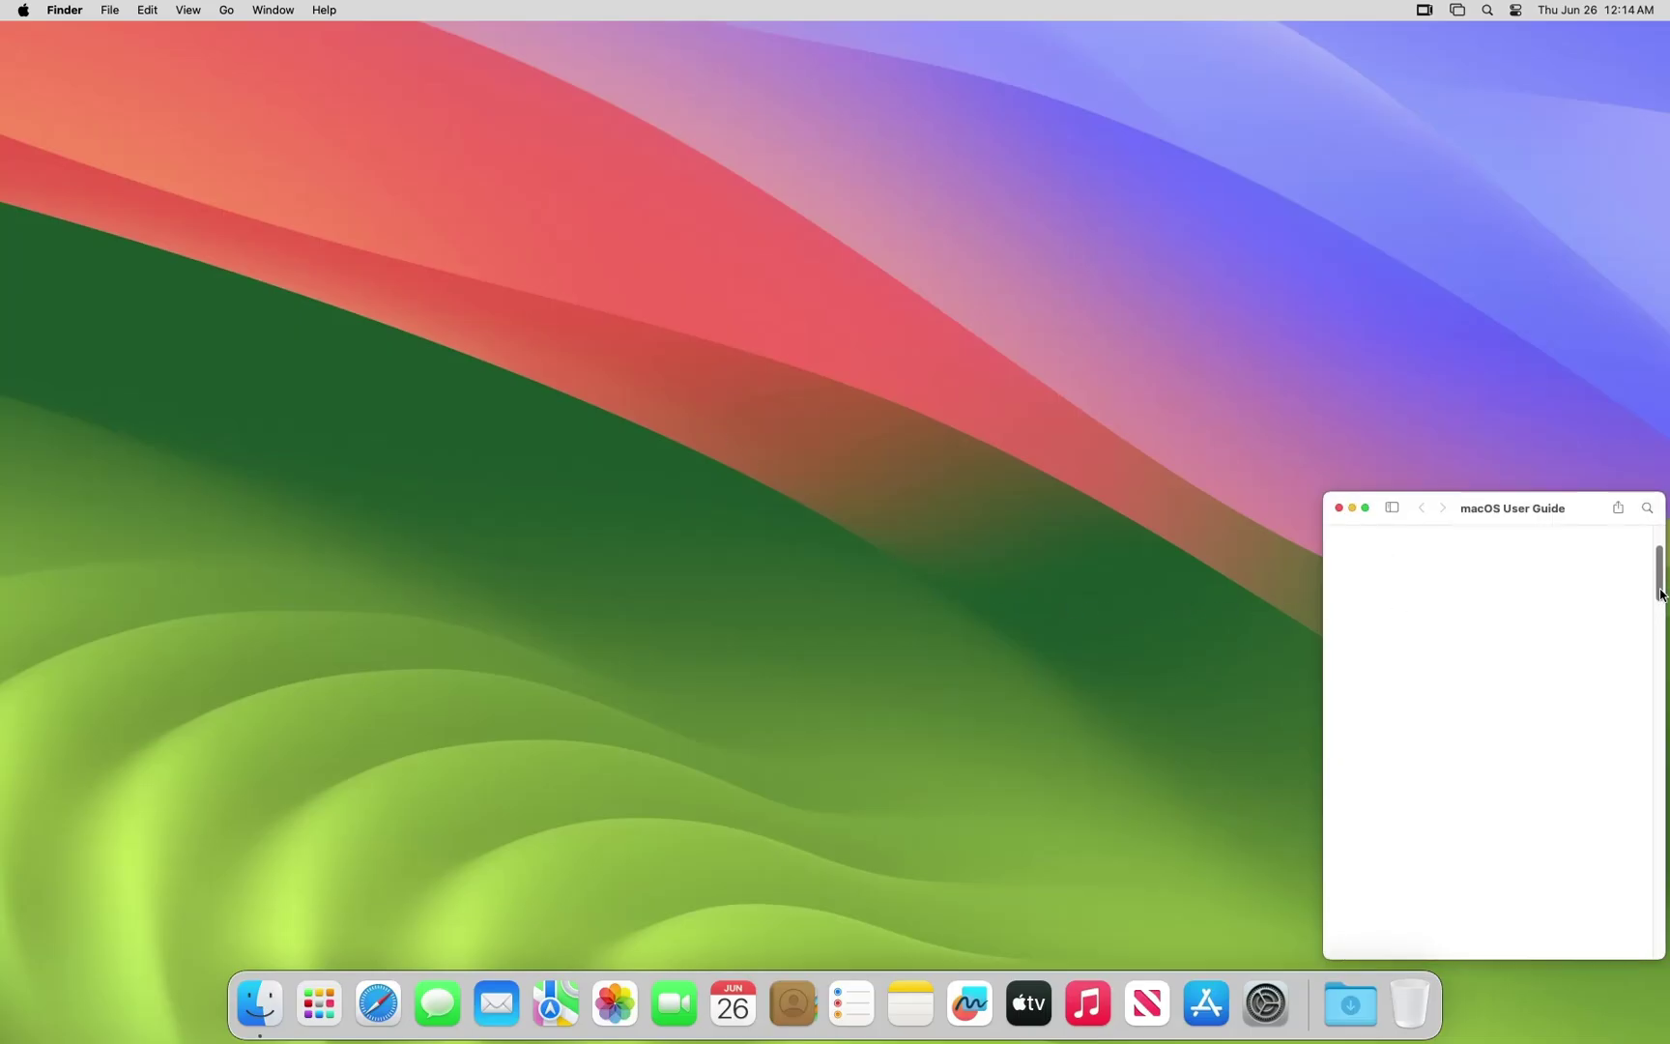
scroll(1631, 925, down, 5)
click(1340, 509)
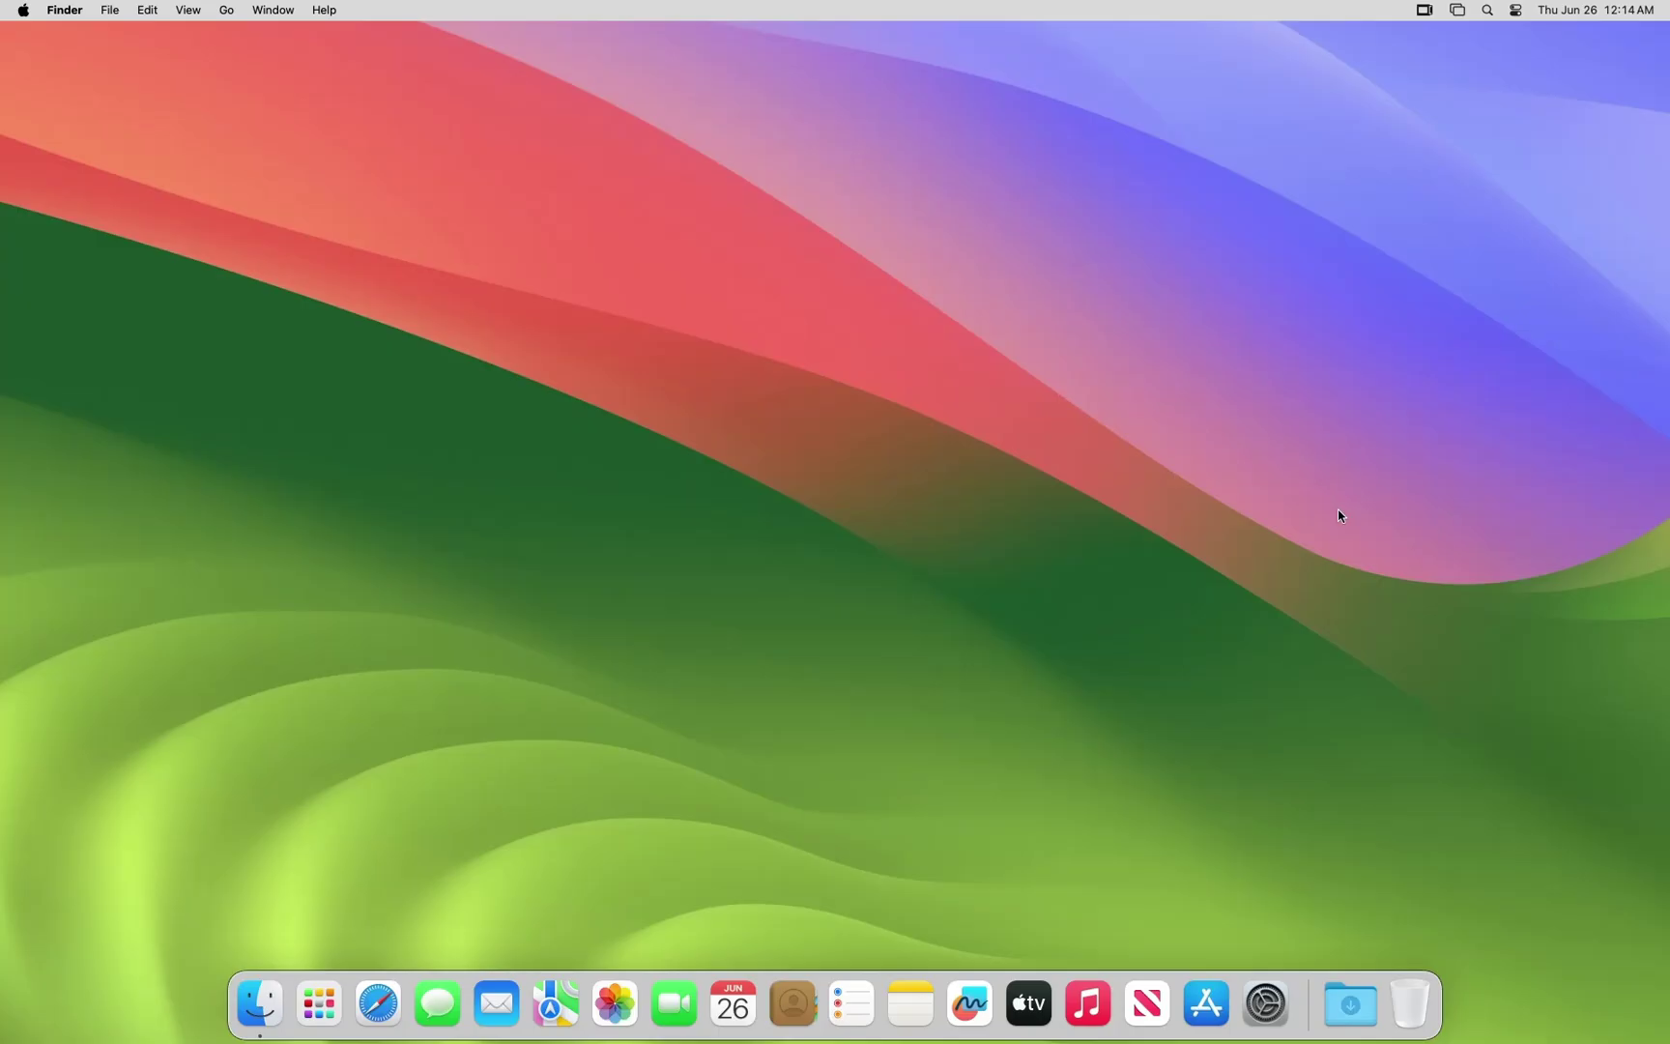
Step: Show the Applications folder in Finder and launch System Settings from it
click(259, 1005)
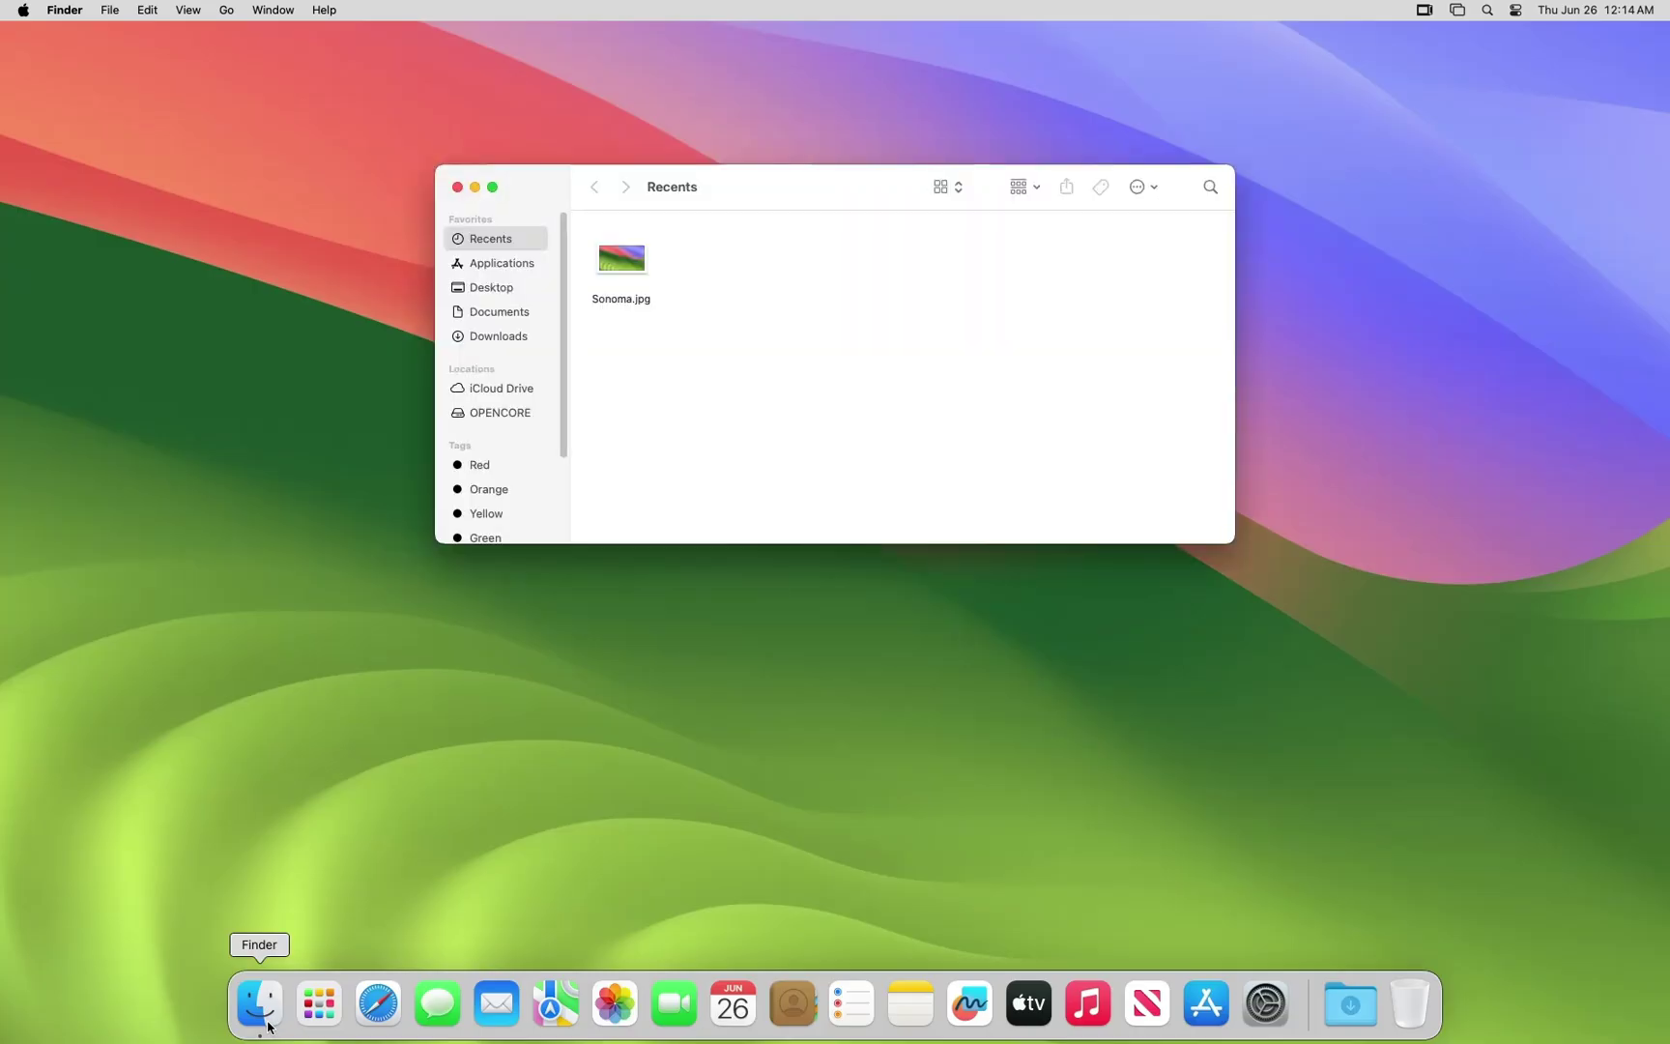
click(486, 266)
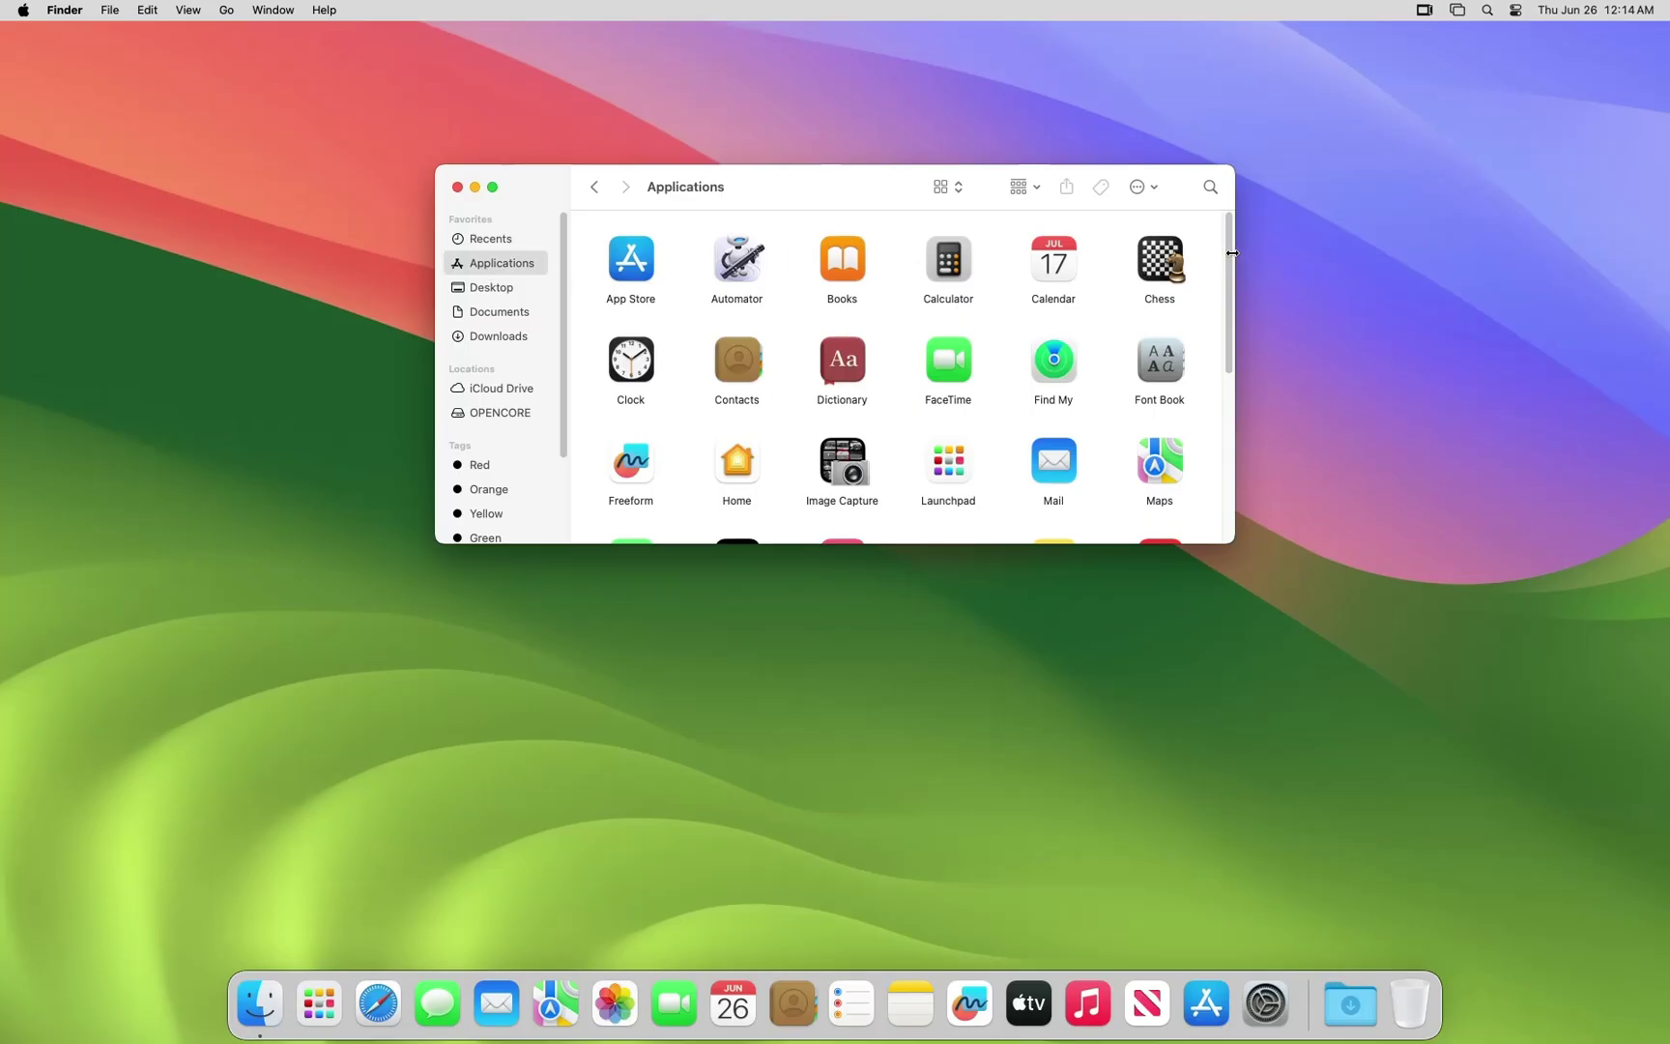
drag(1231, 258, 1215, 440)
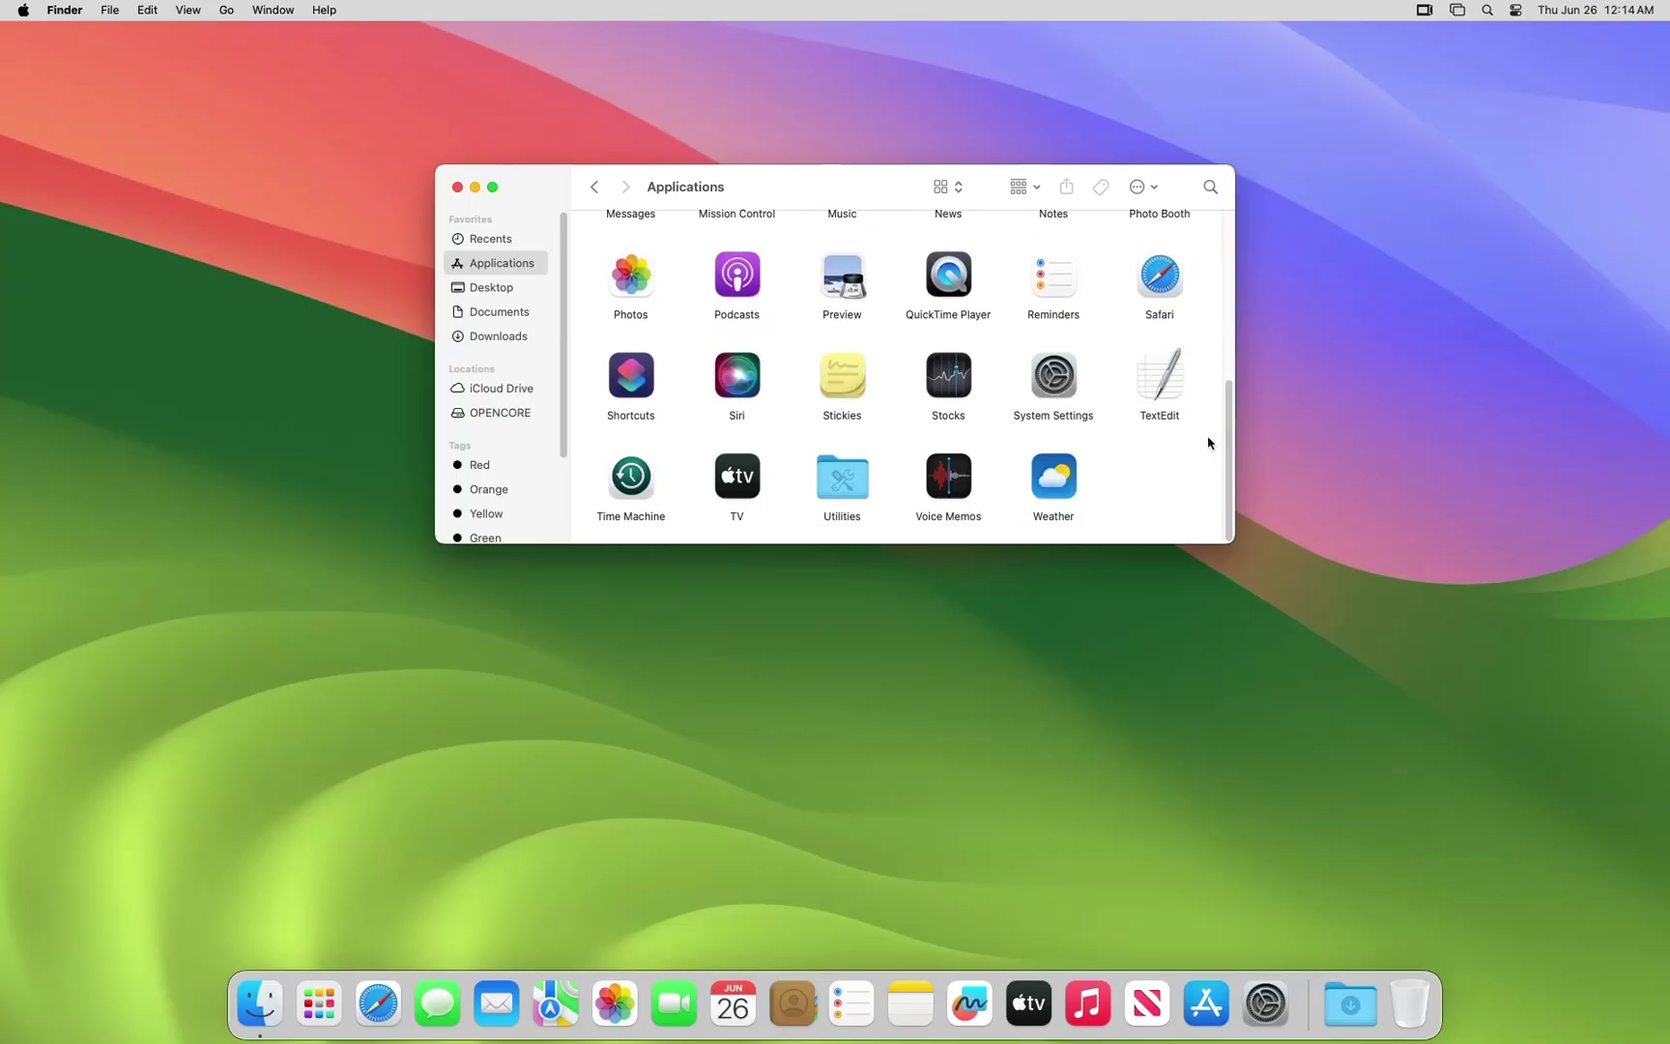
double_click(1055, 384)
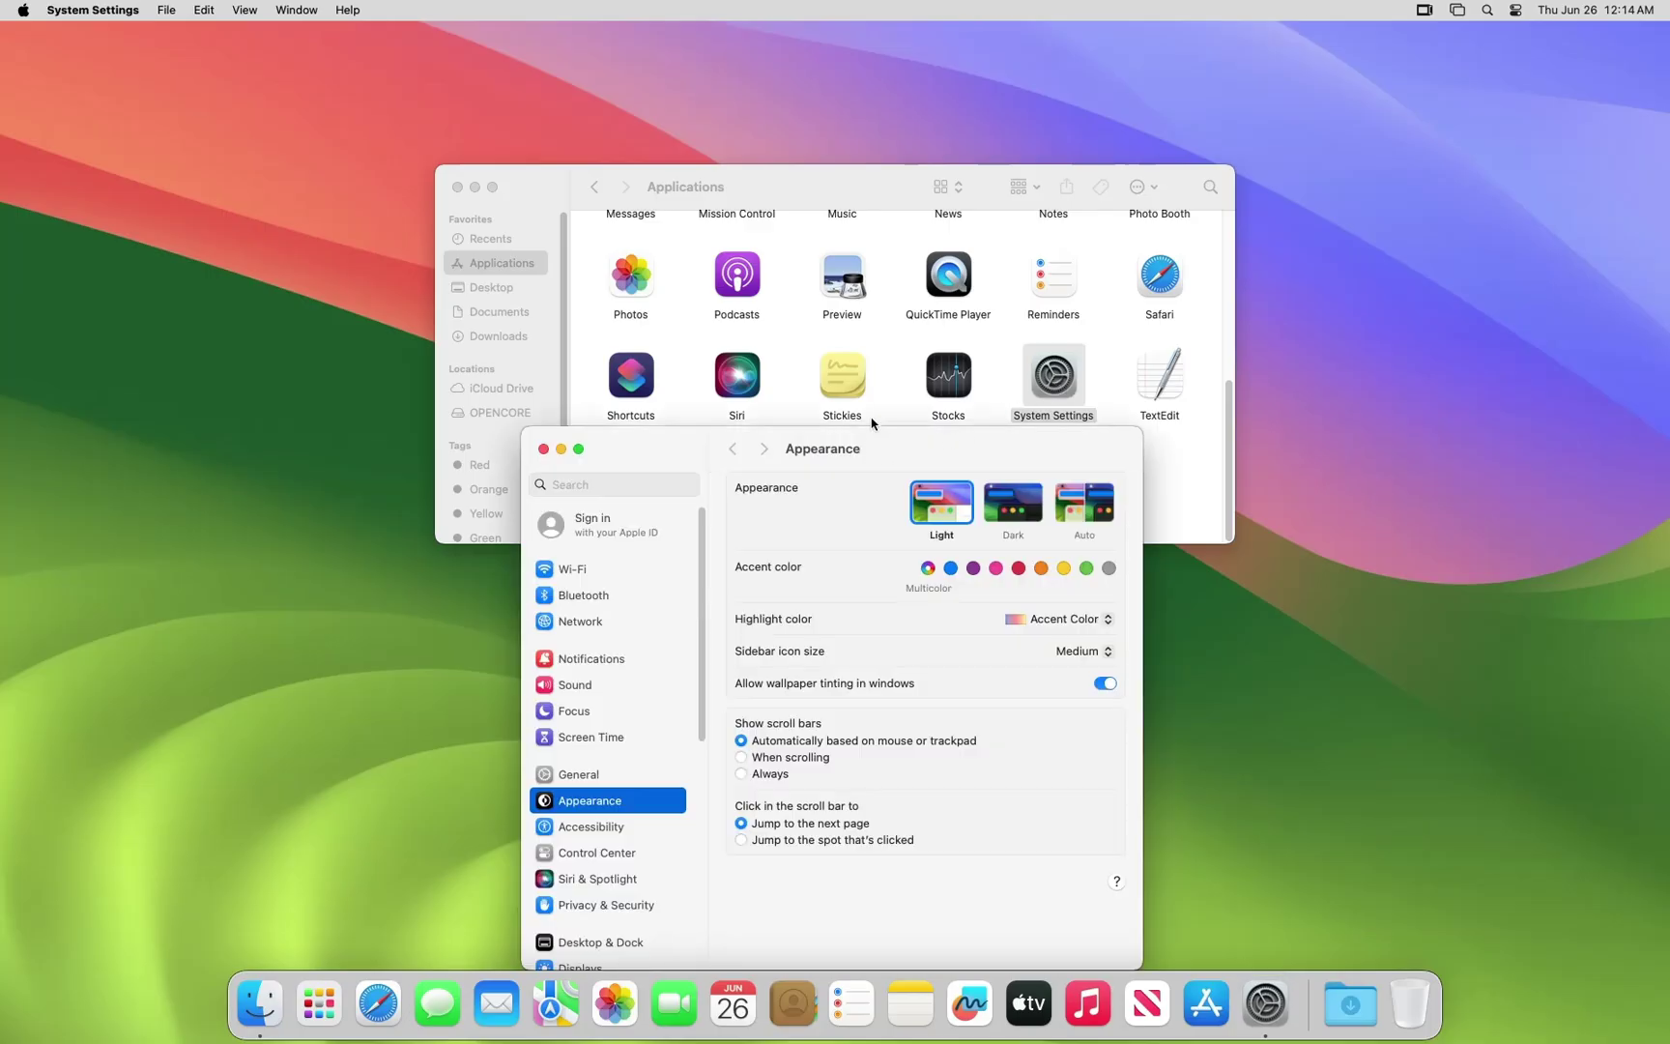
Step: Switch the Appearance to Dark, then back to Light
drag(870, 455, 890, 264)
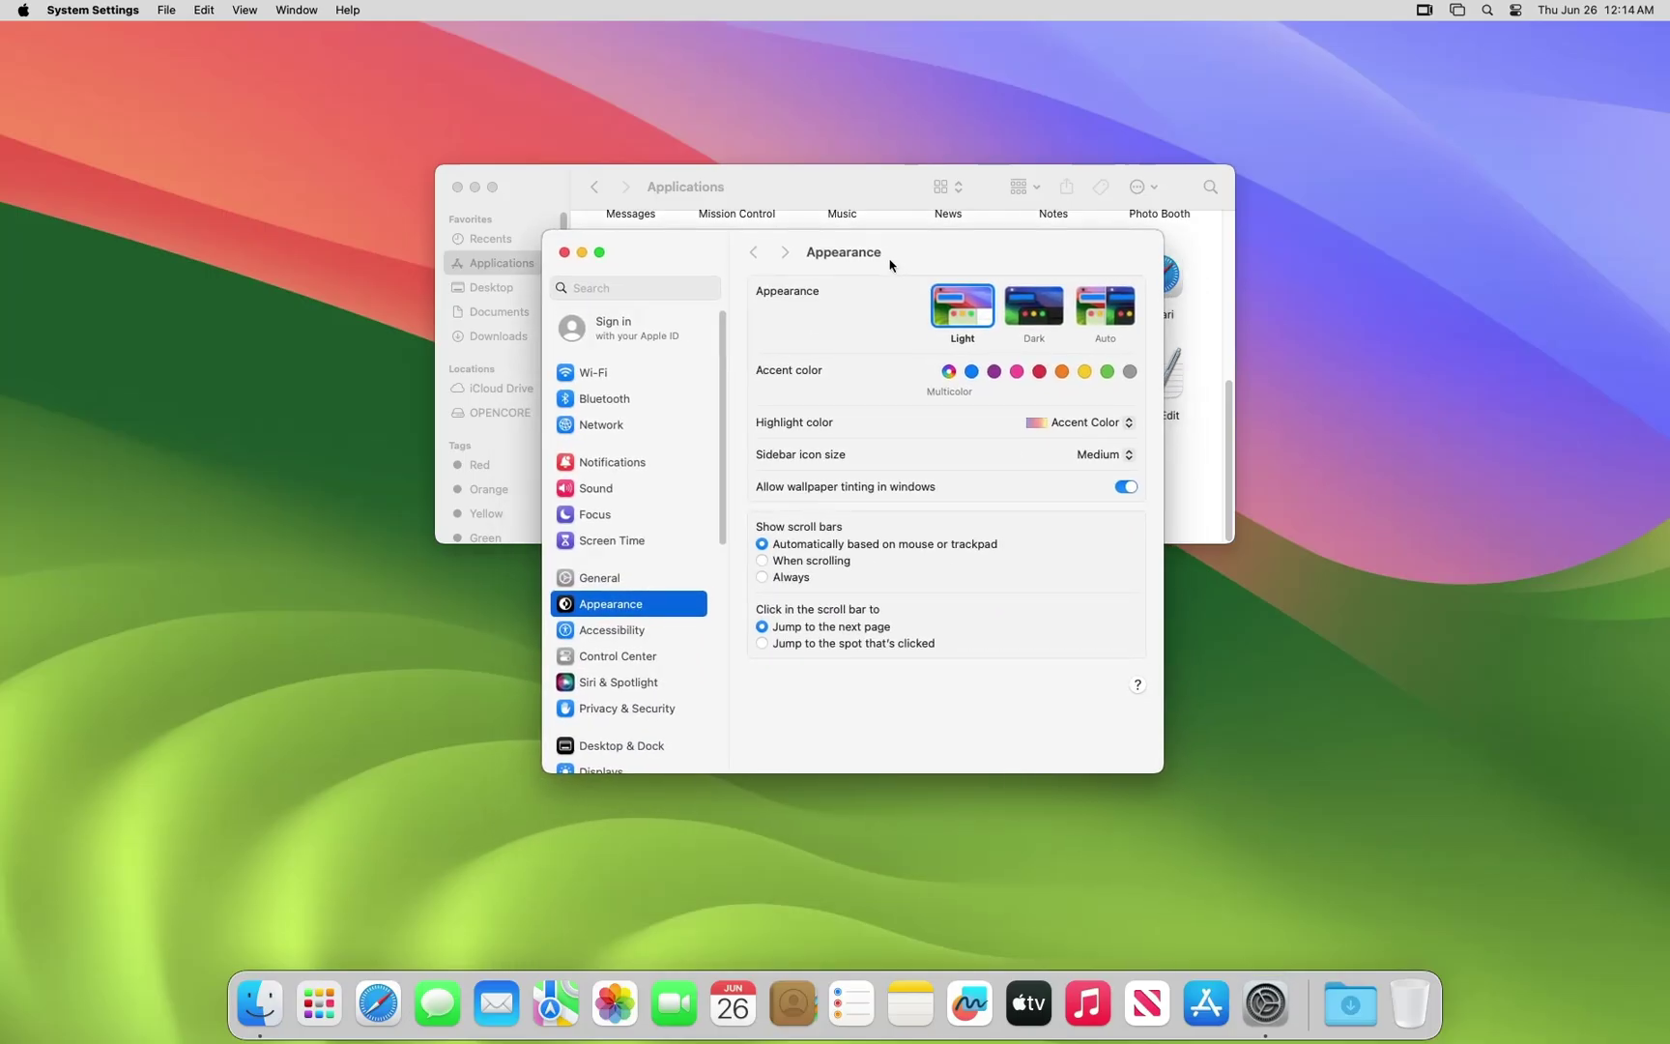
click(1036, 306)
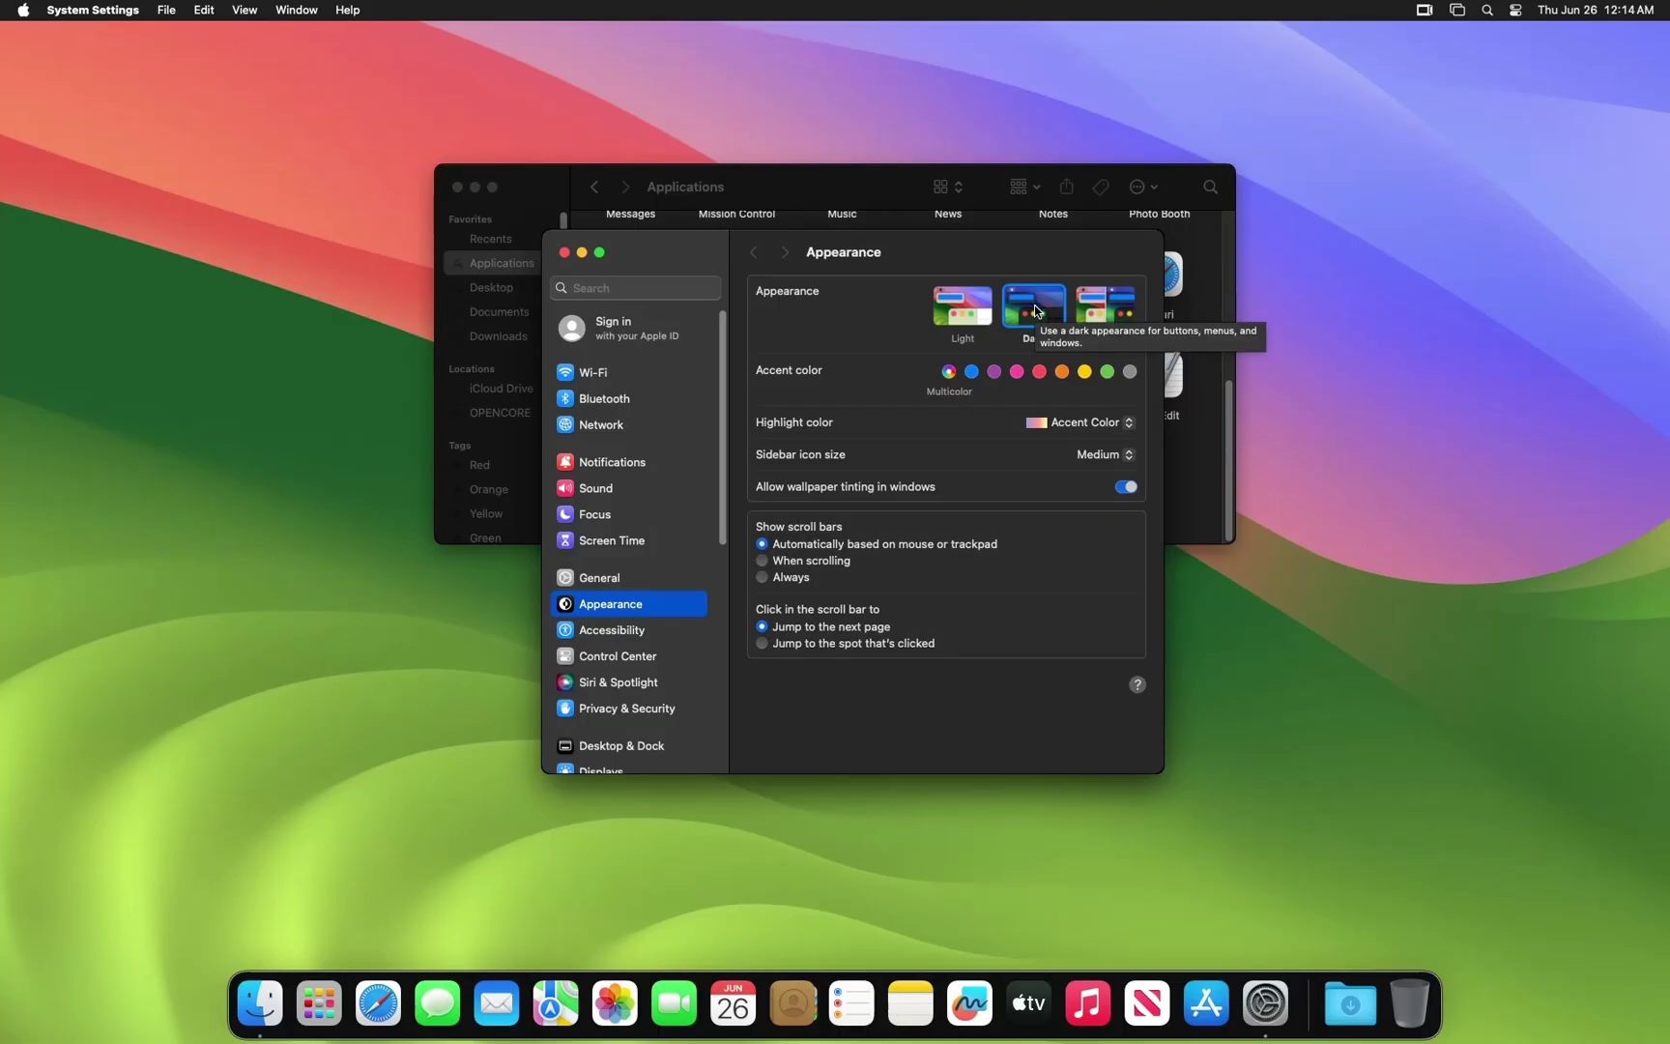
click(968, 306)
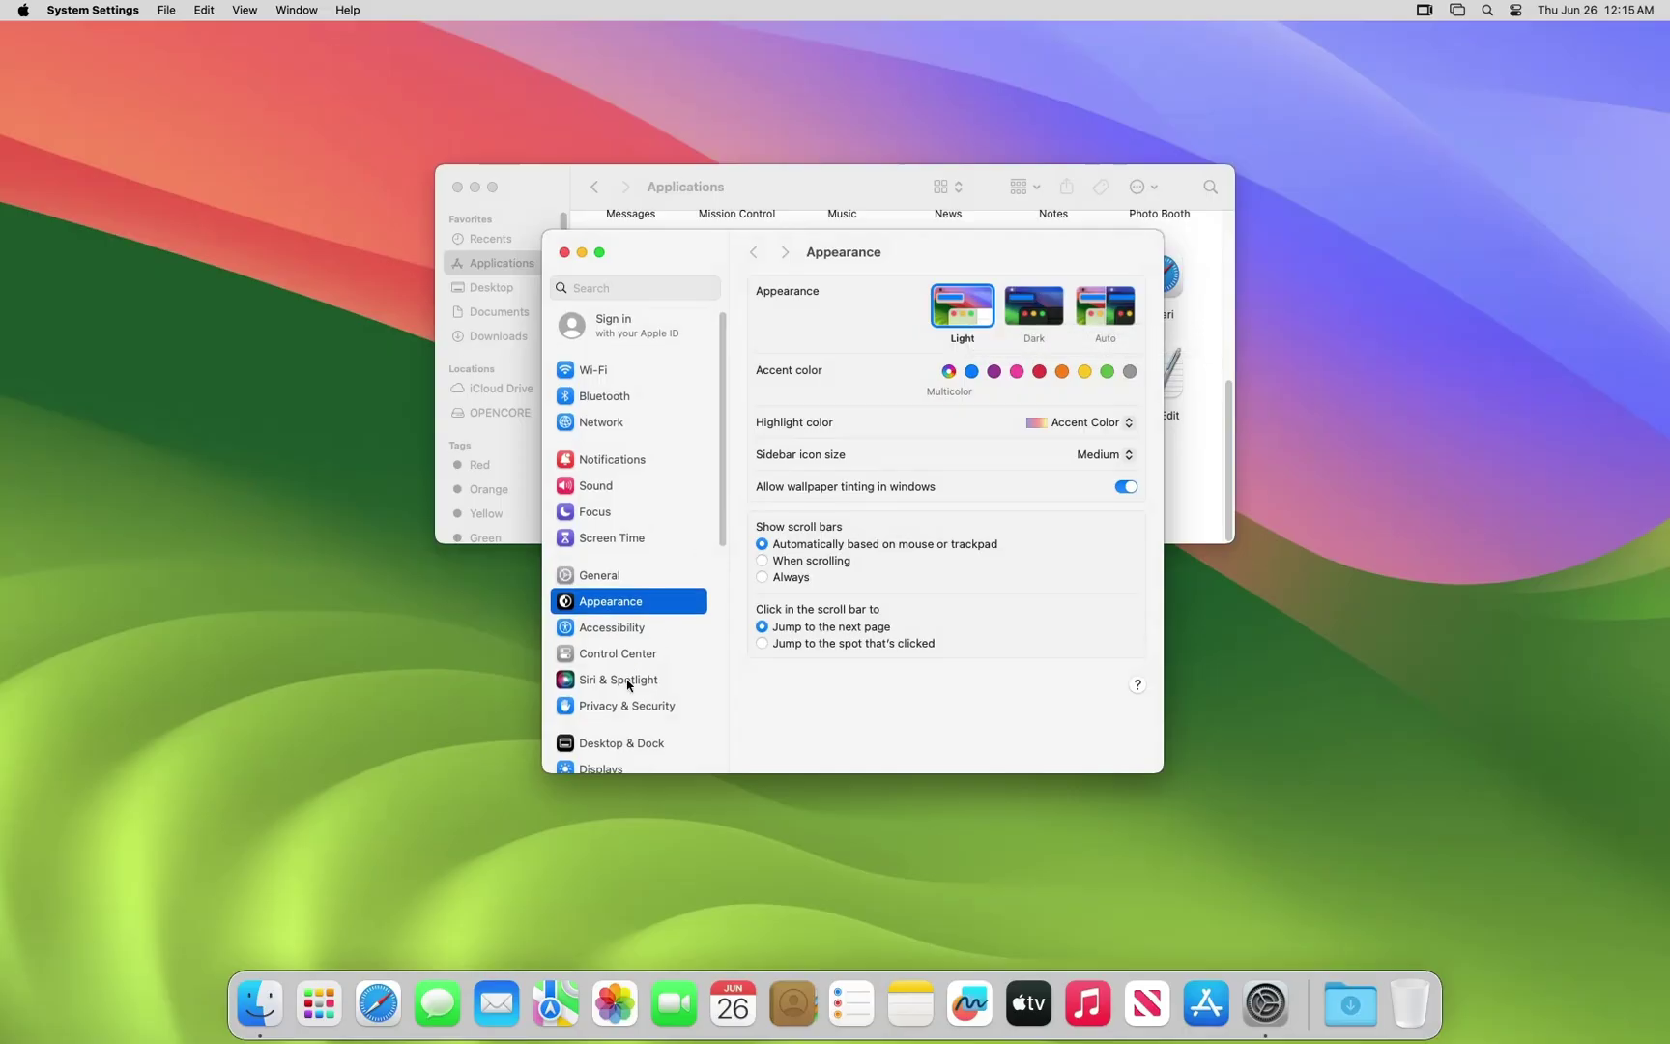
Step: Turn Dock magnification on, then off again, in Desktop & Dock settings
scroll(630, 683, down, 5)
click(594, 497)
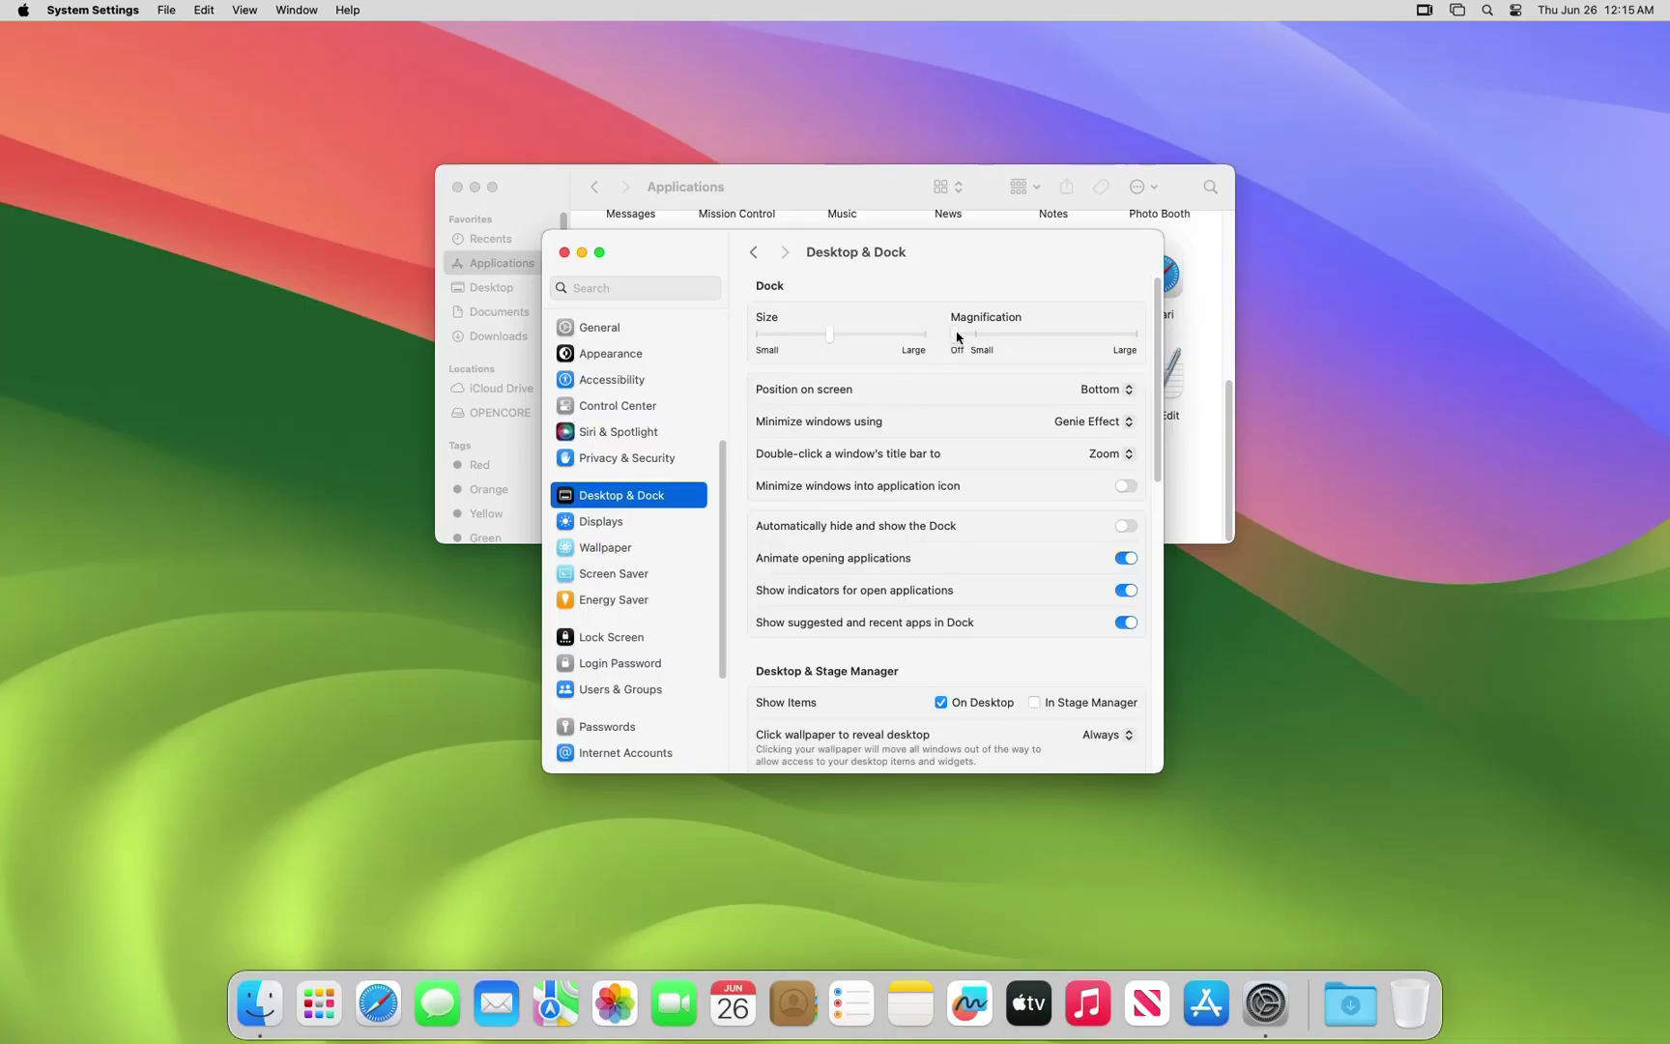
drag(957, 335, 1045, 334)
drag(992, 337, 927, 339)
Step: Browse the Wallpaper and General panes, then quit System Settings
click(634, 550)
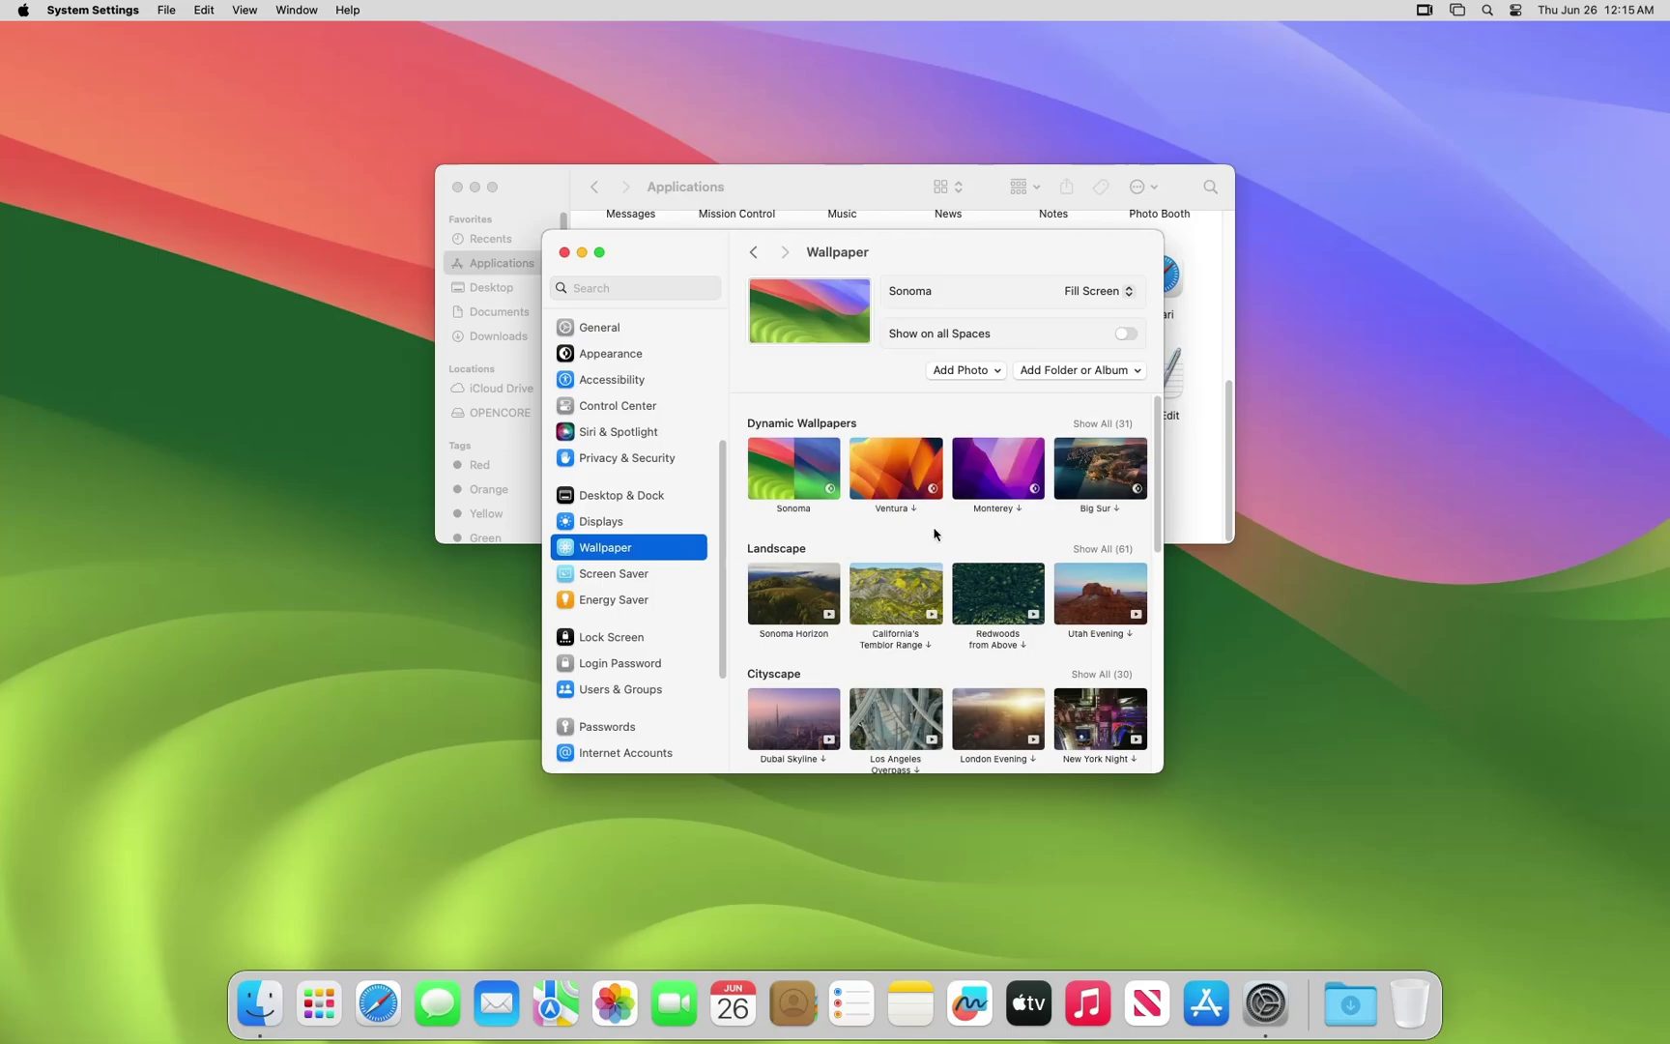
scroll(933, 533, down, 10)
click(615, 331)
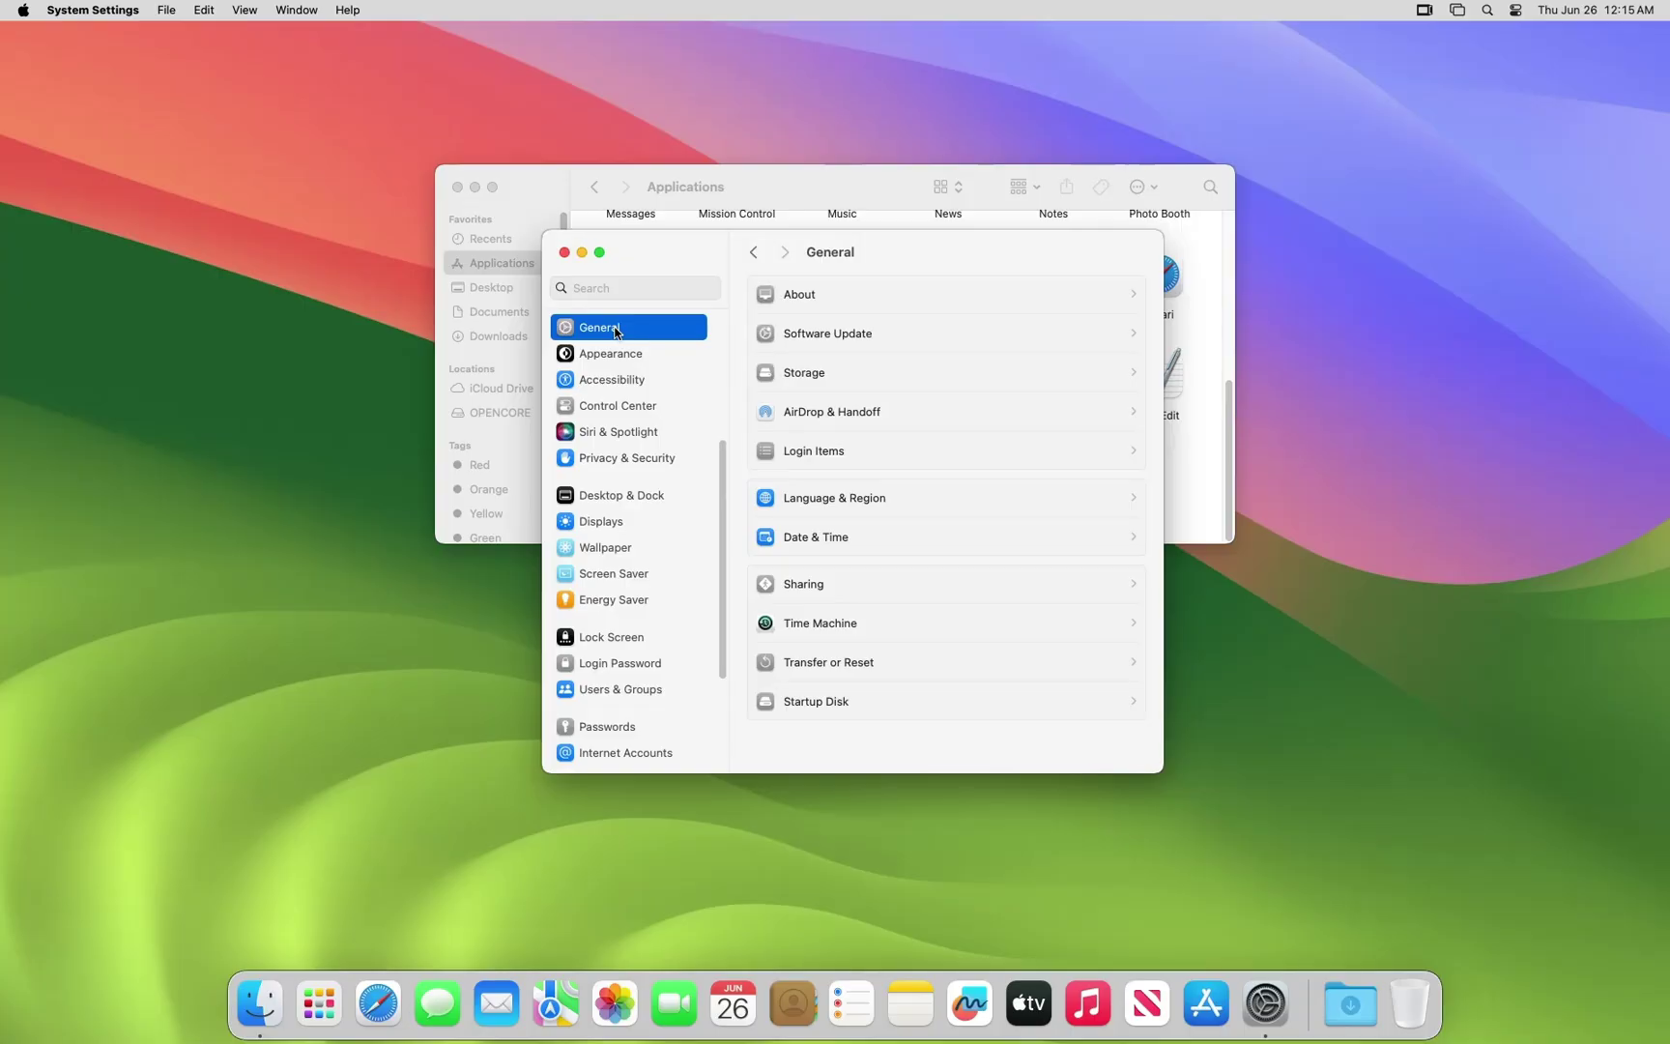
click(105, 14)
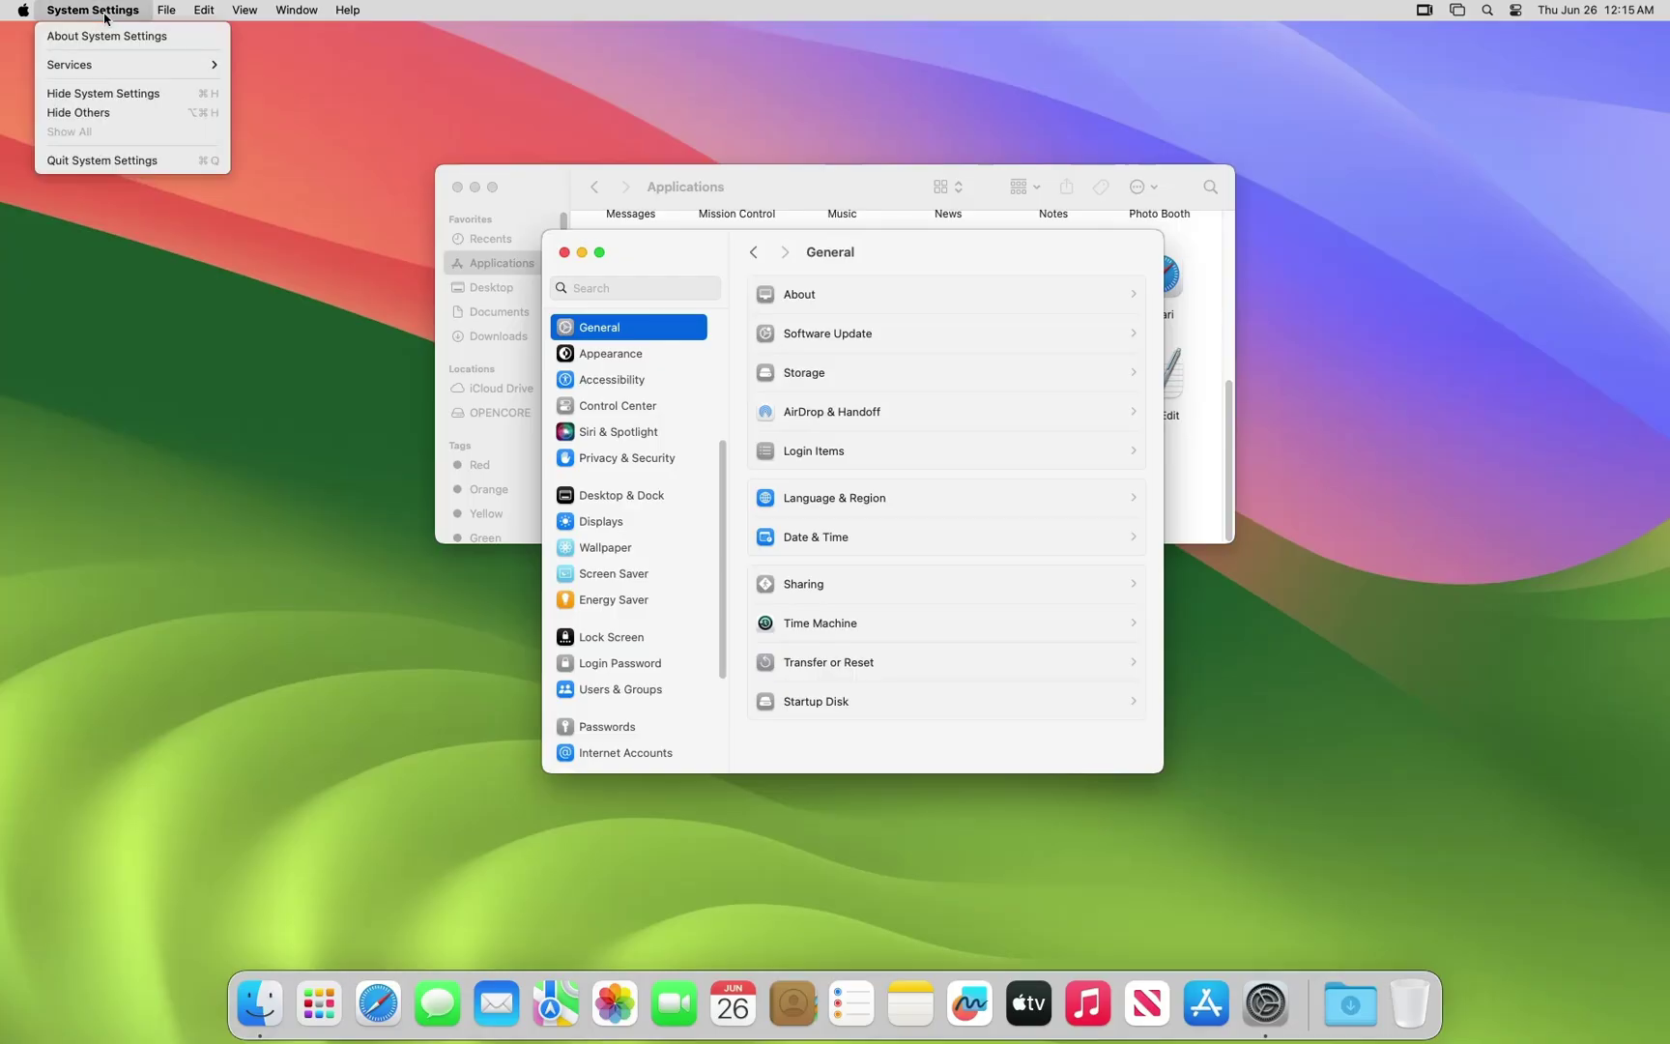
click(146, 161)
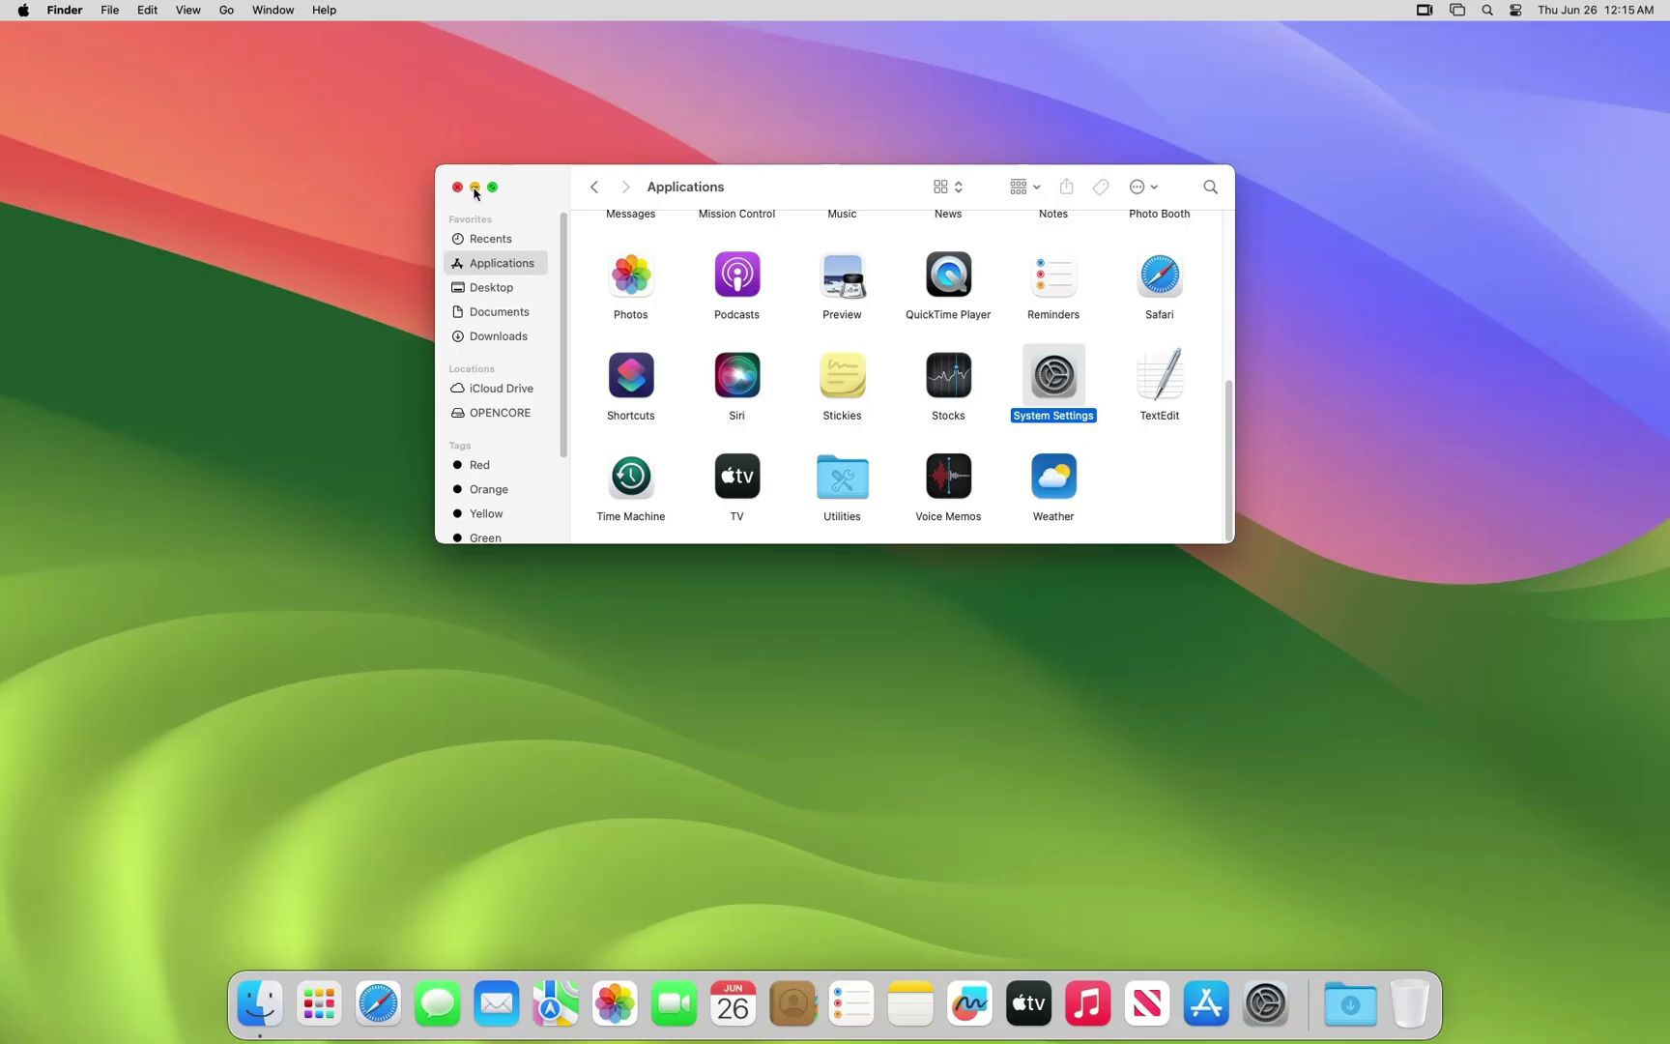
Step: Minimize and restore the Applications Finder window, then close it
click(474, 187)
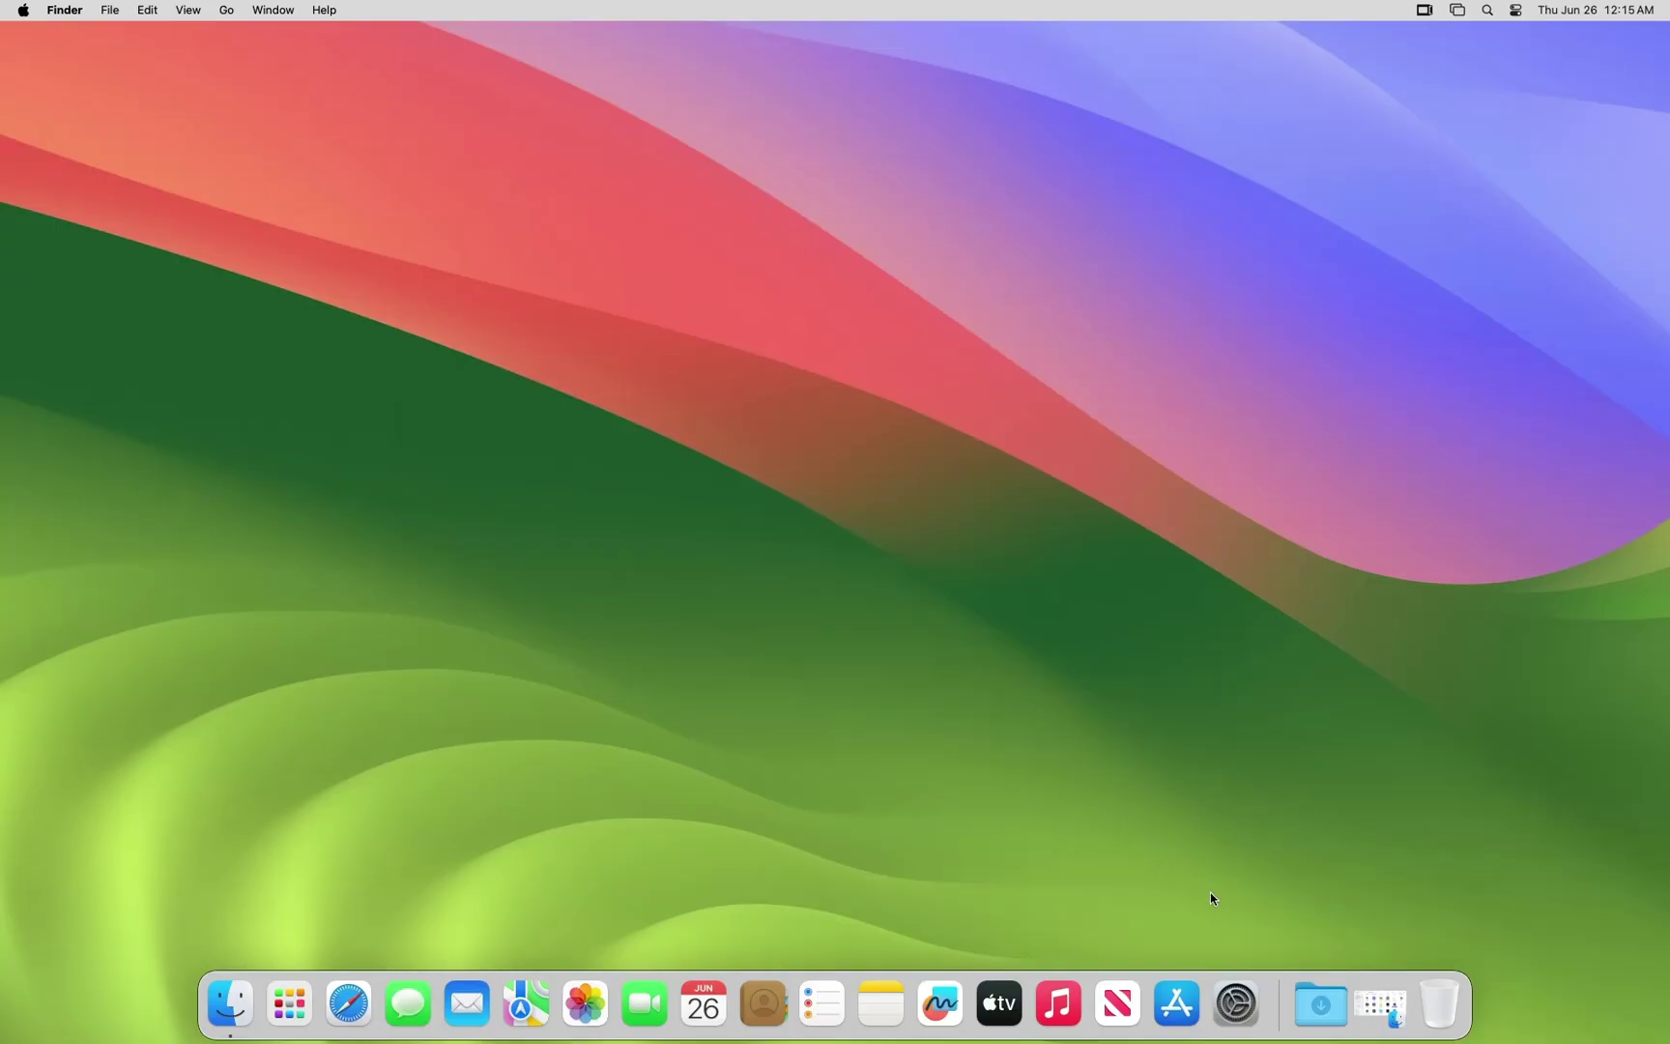
click(1378, 1008)
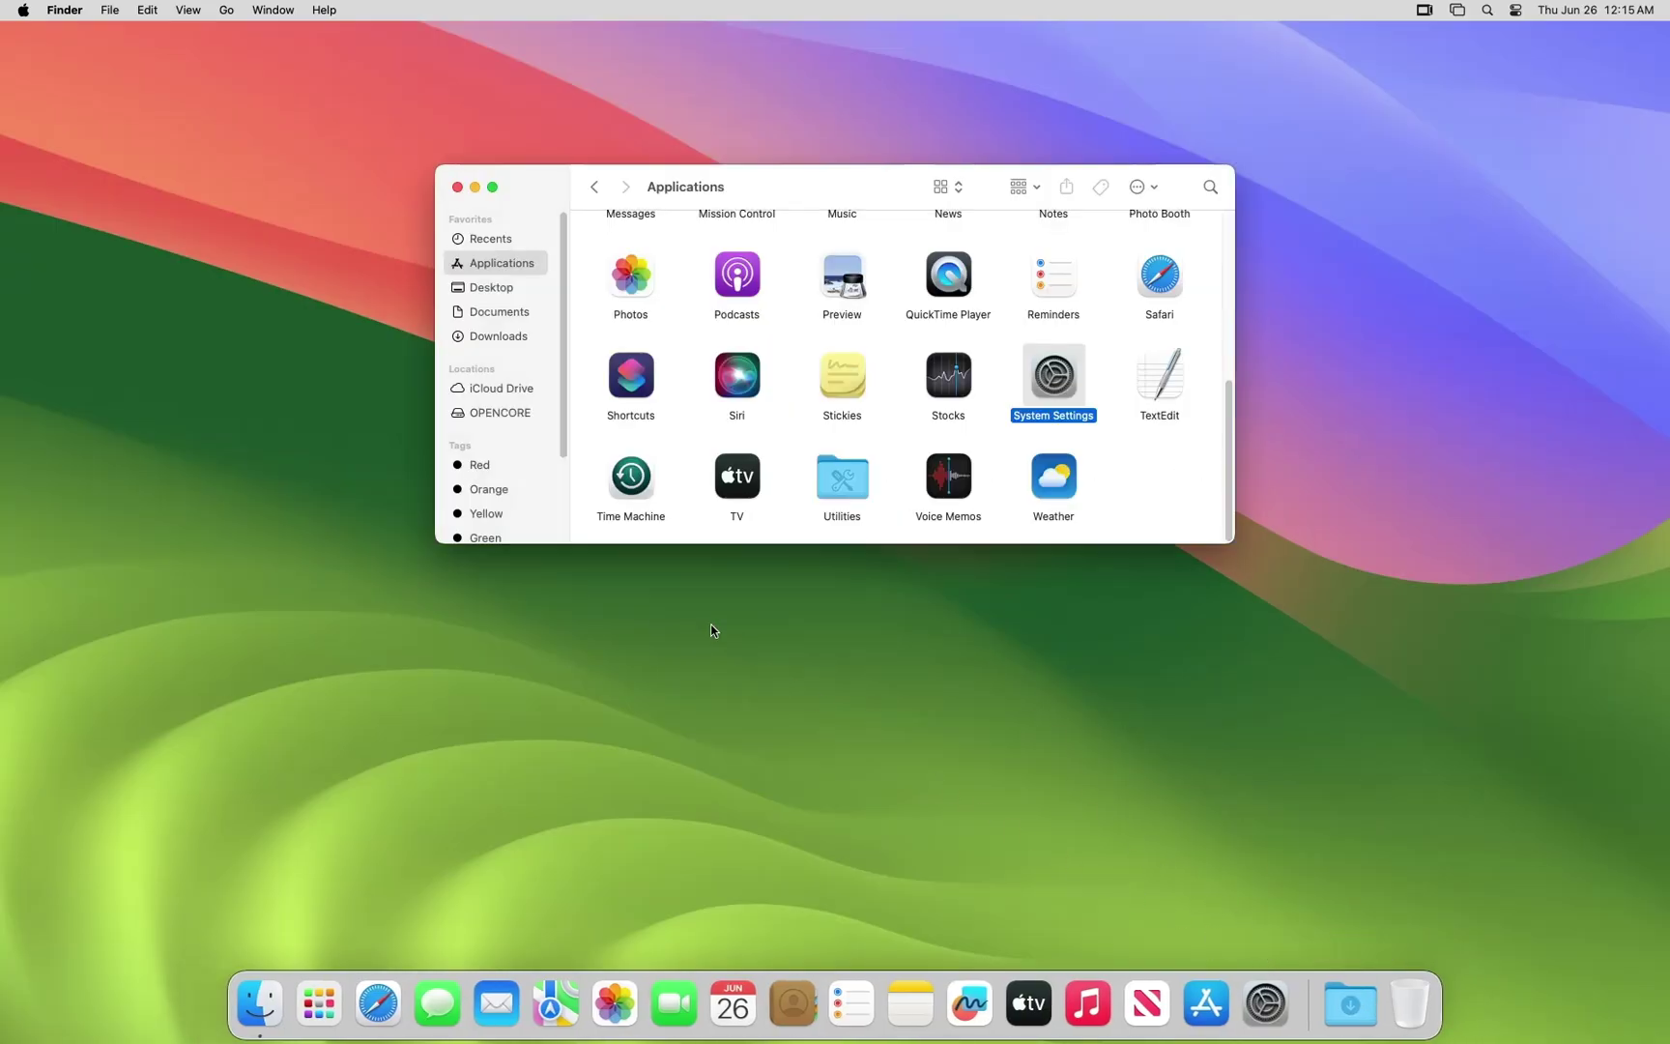
click(457, 188)
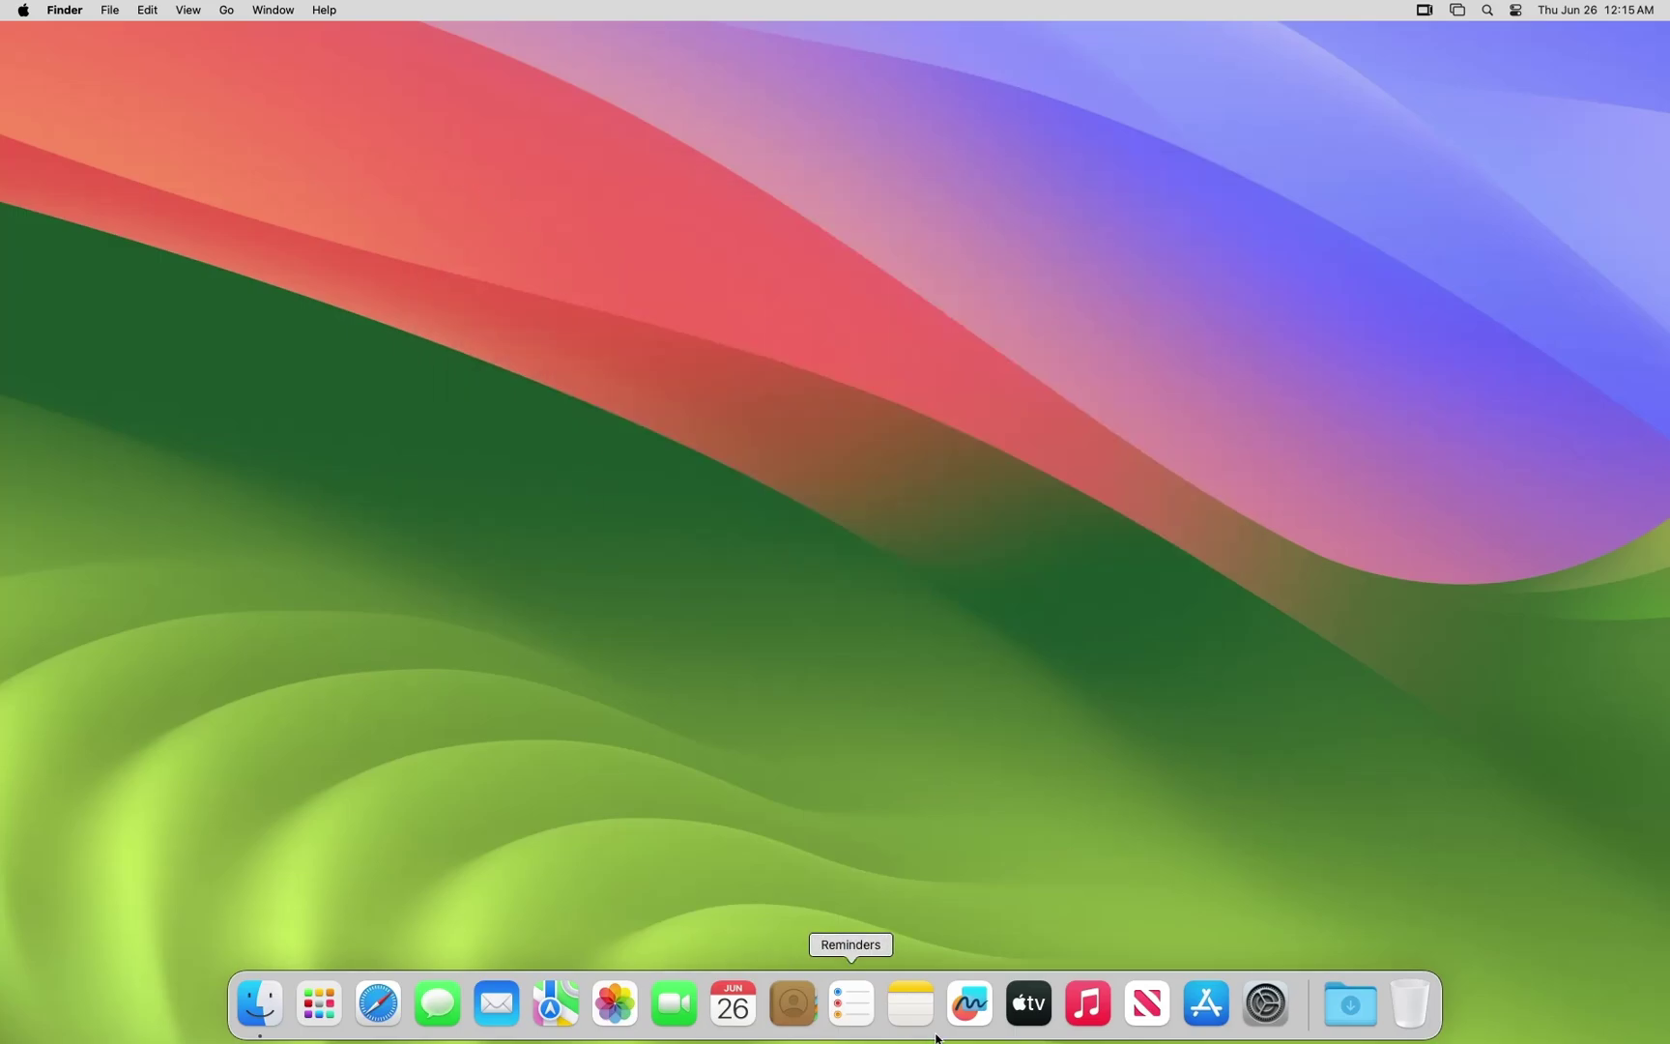
Step: Check the empty Downloads stack in the Dock and bring up Launchpad
click(1340, 1016)
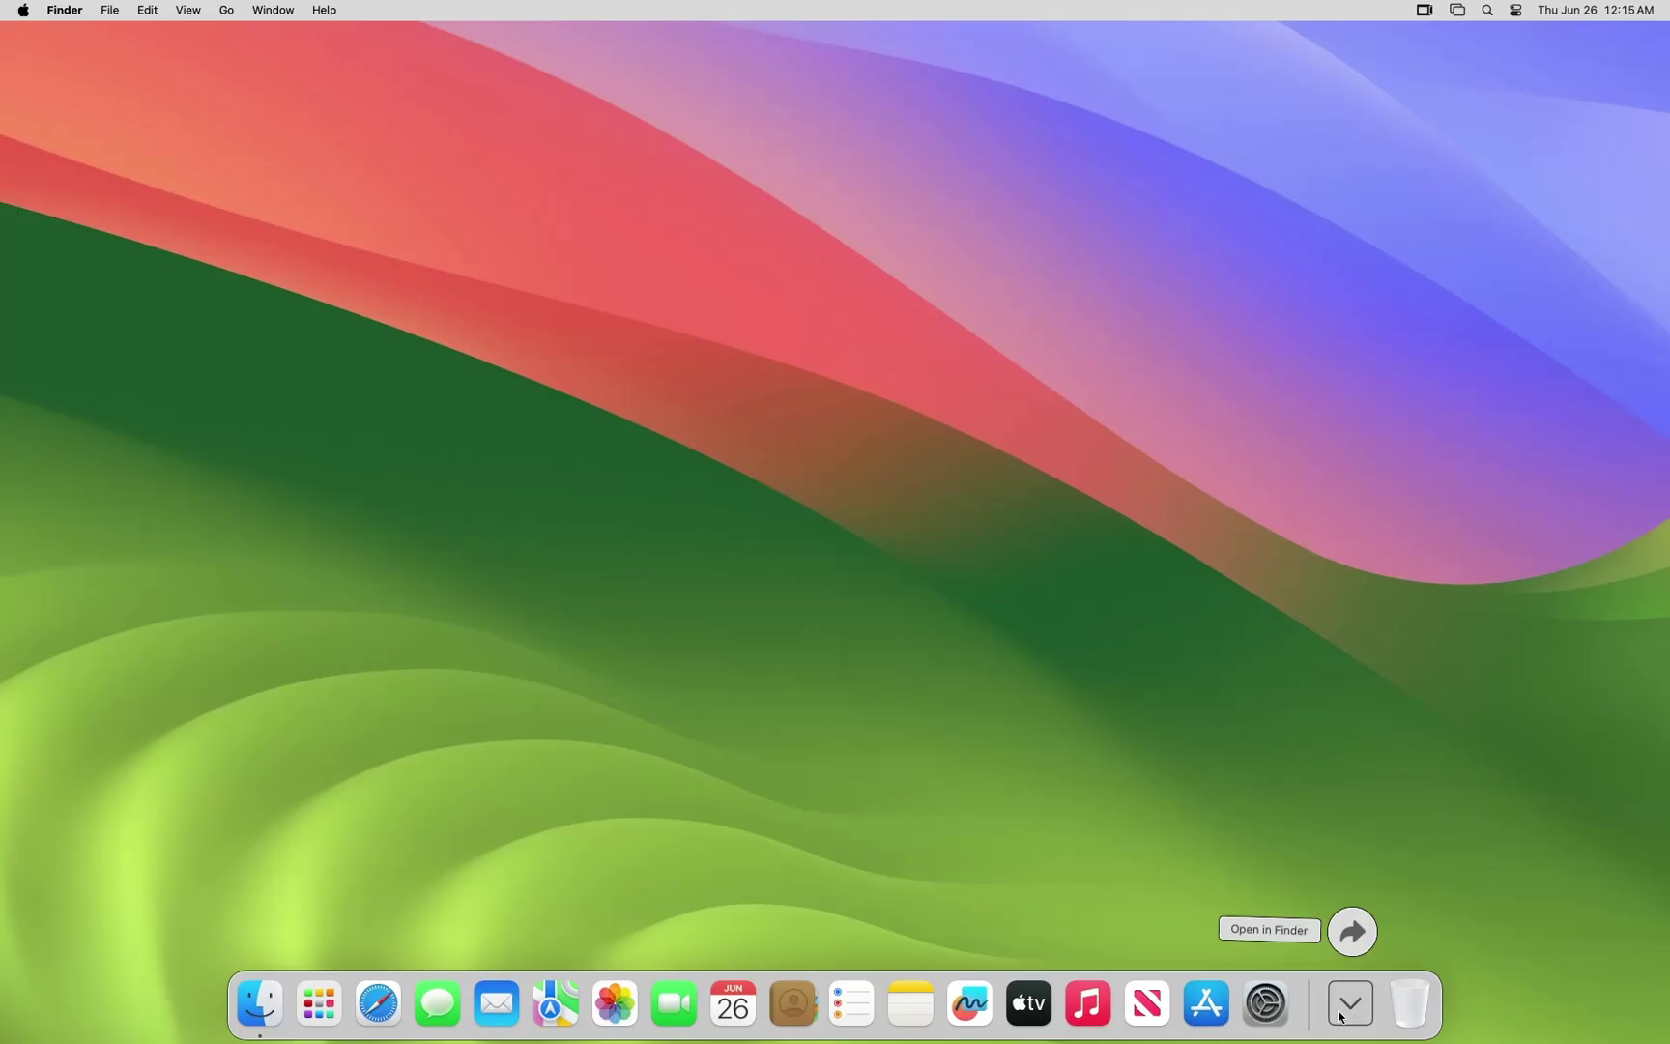
click(1340, 1016)
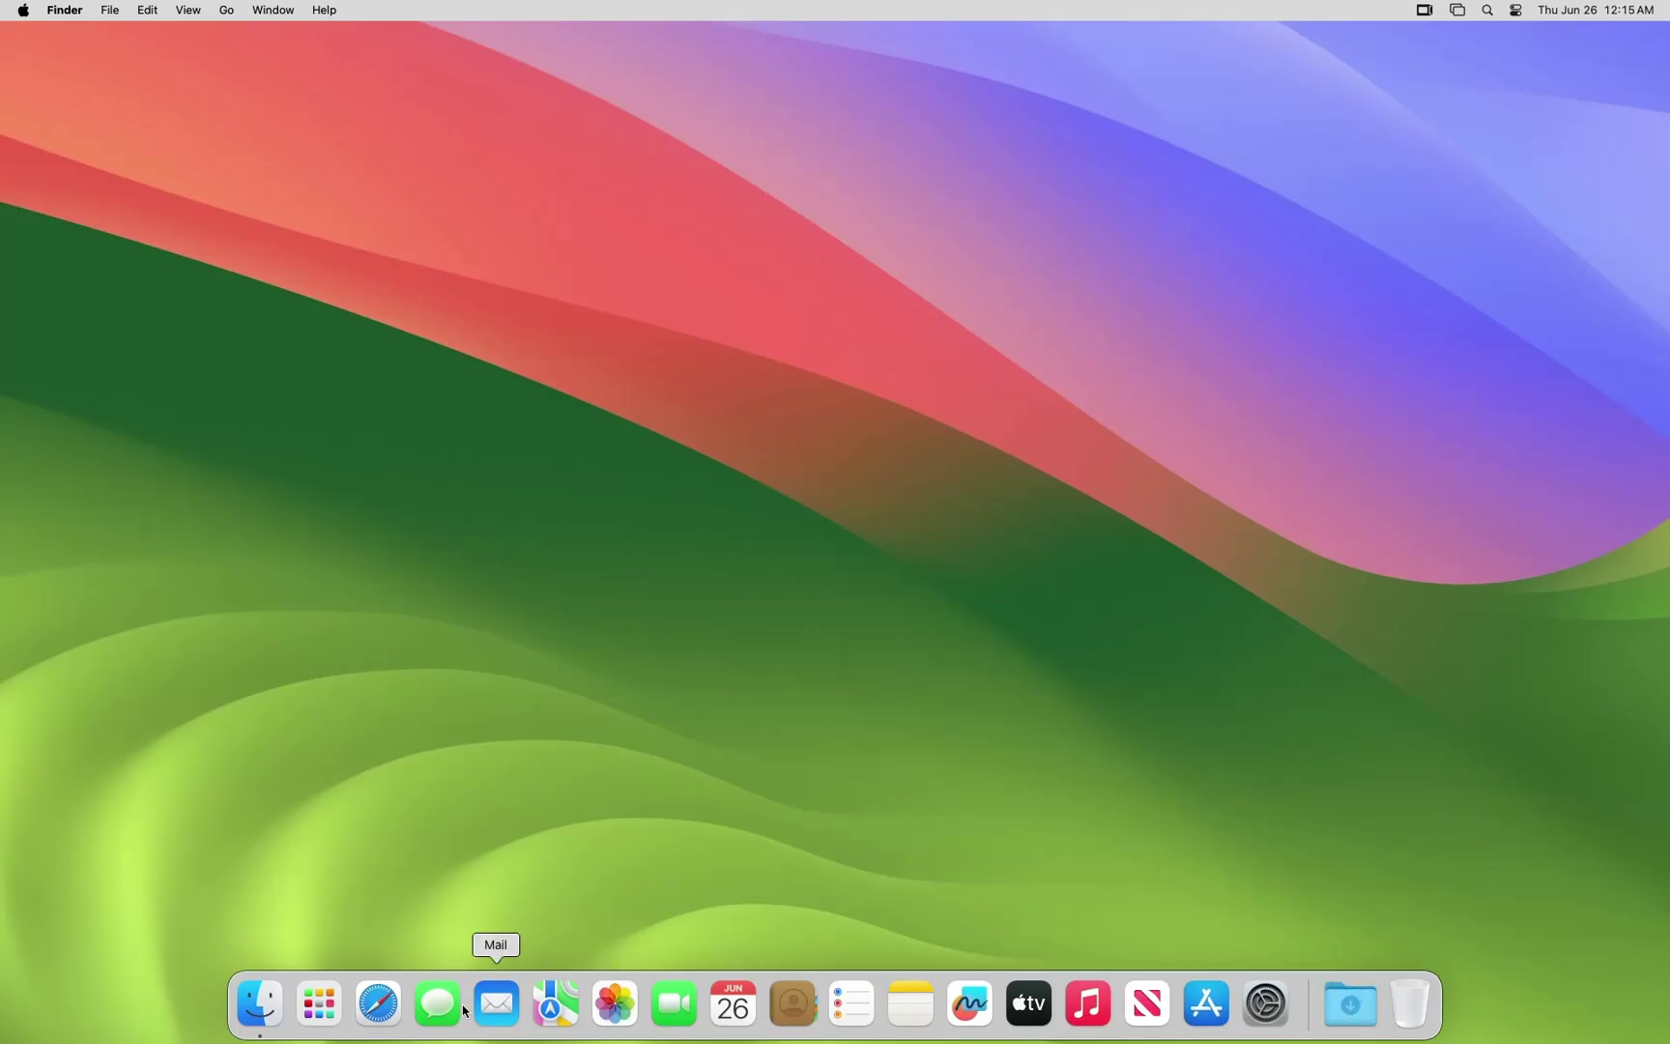
click(318, 1012)
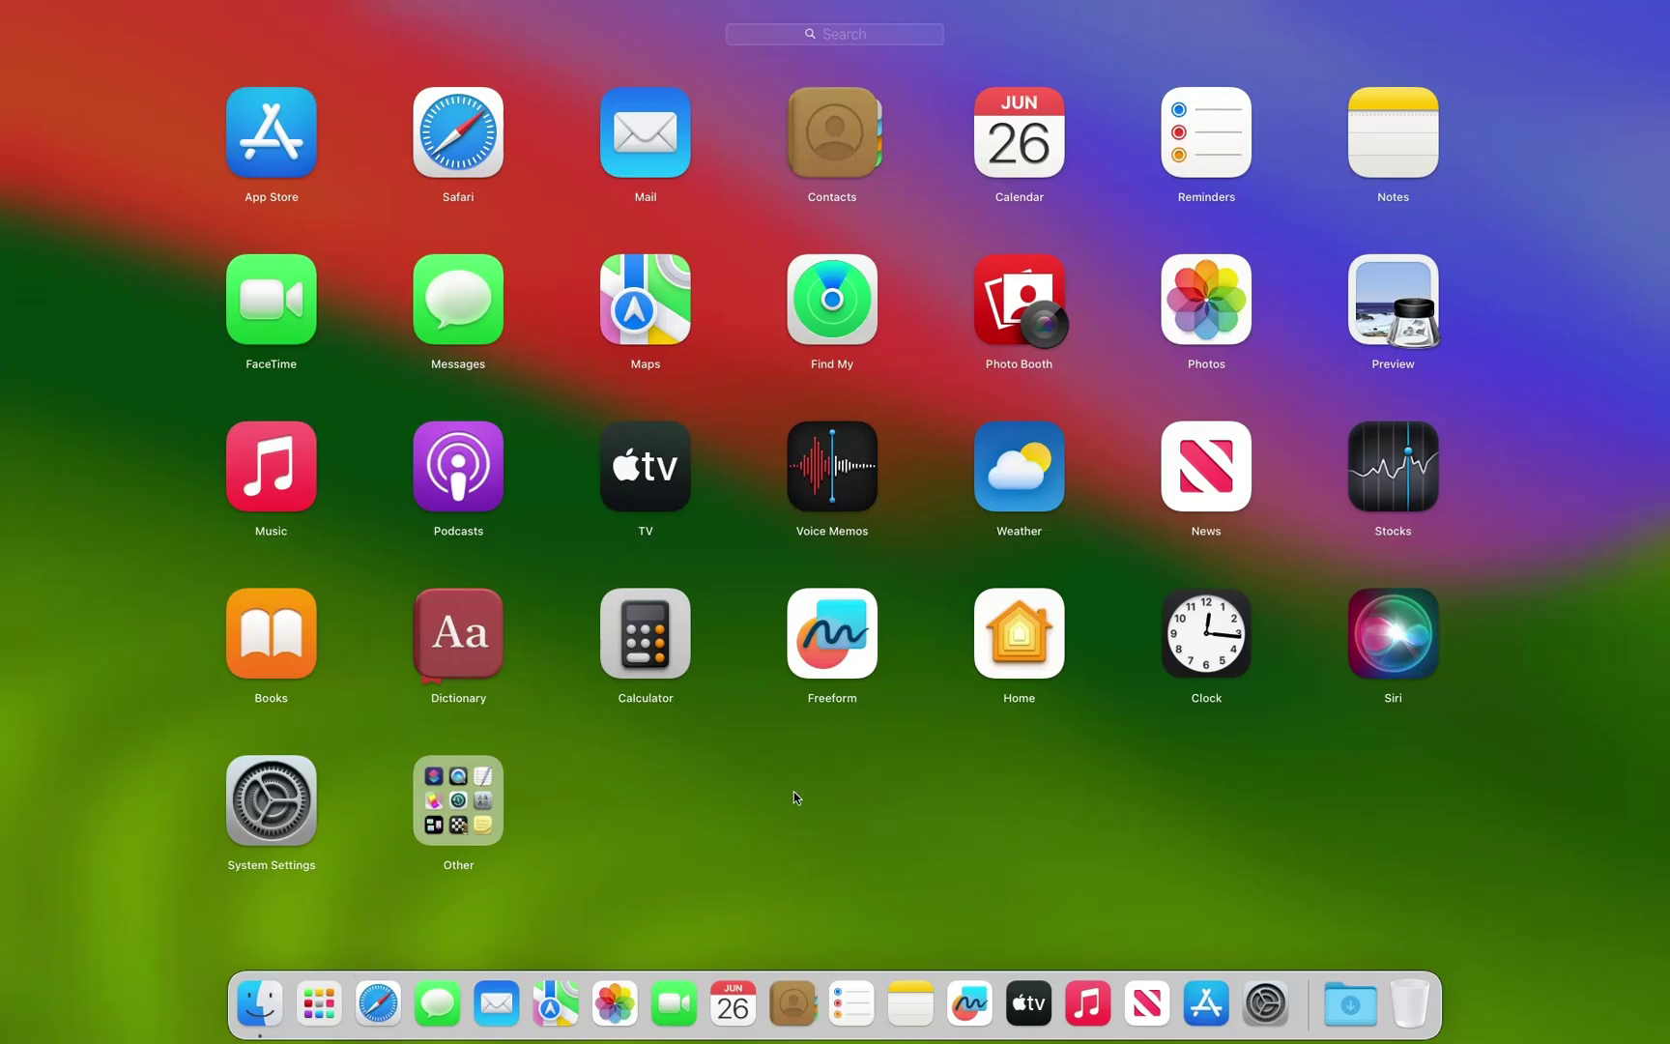
Step: Enable Ask Siri from Launchpad with Voice 1 and allow sharing audio recordings
click(1400, 646)
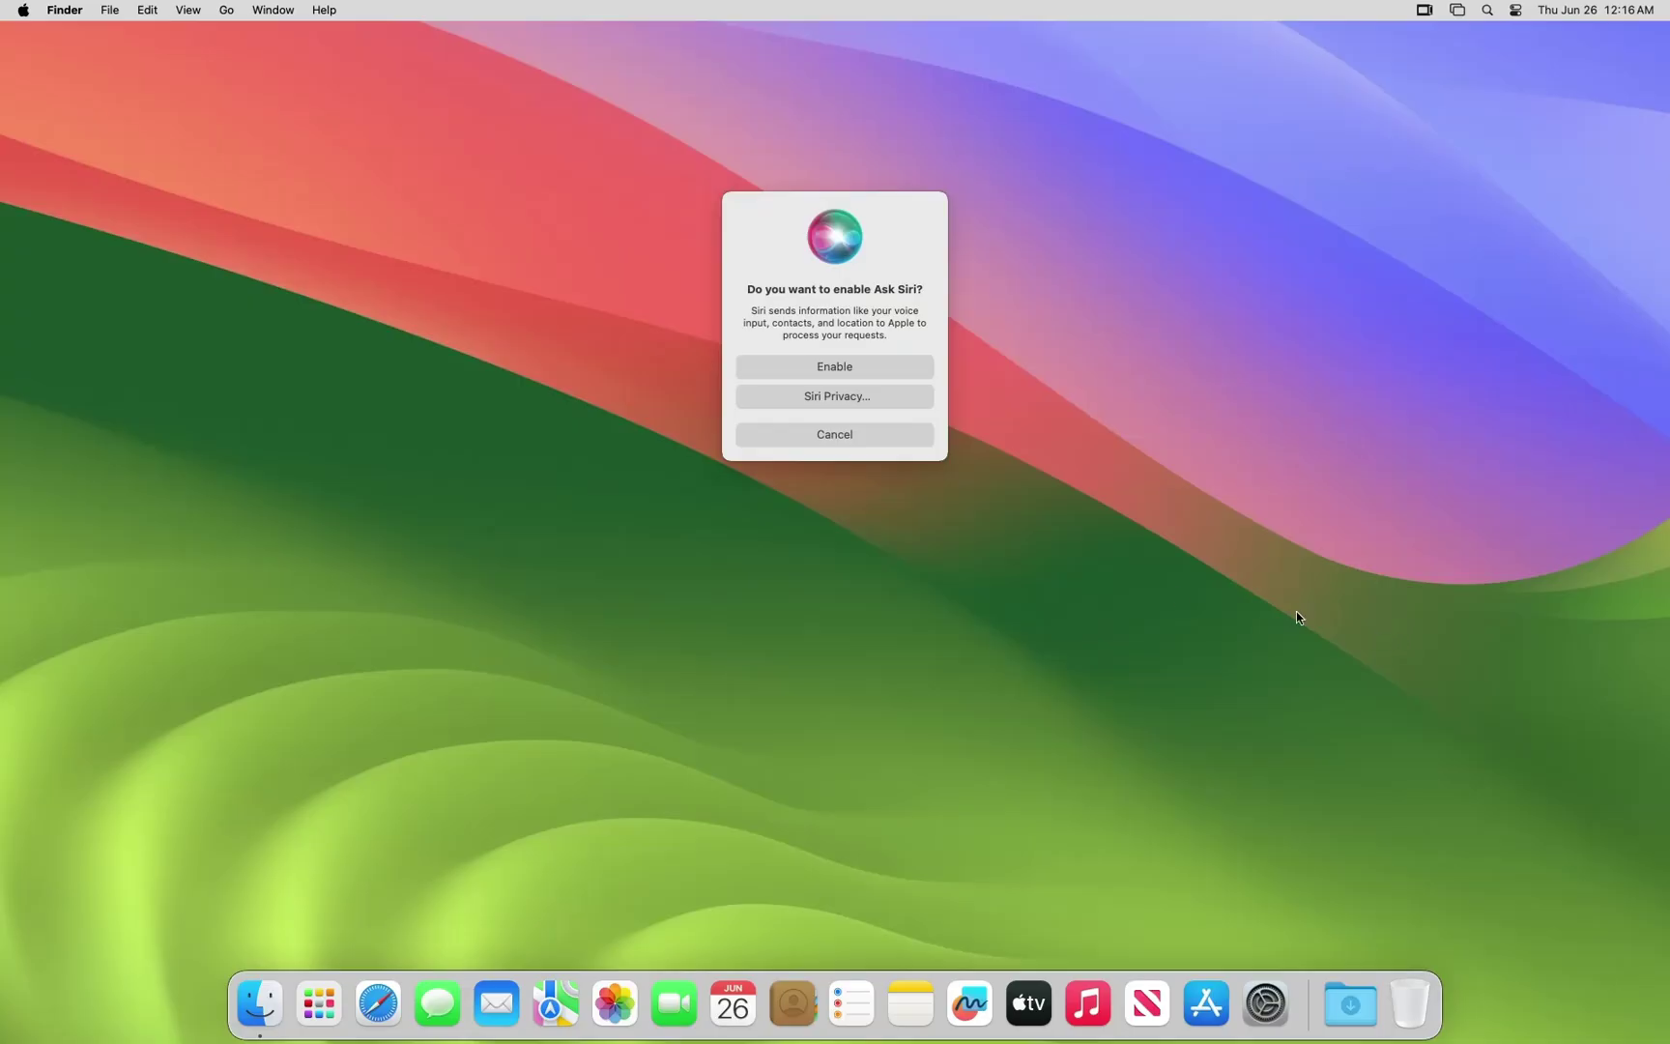
click(800, 370)
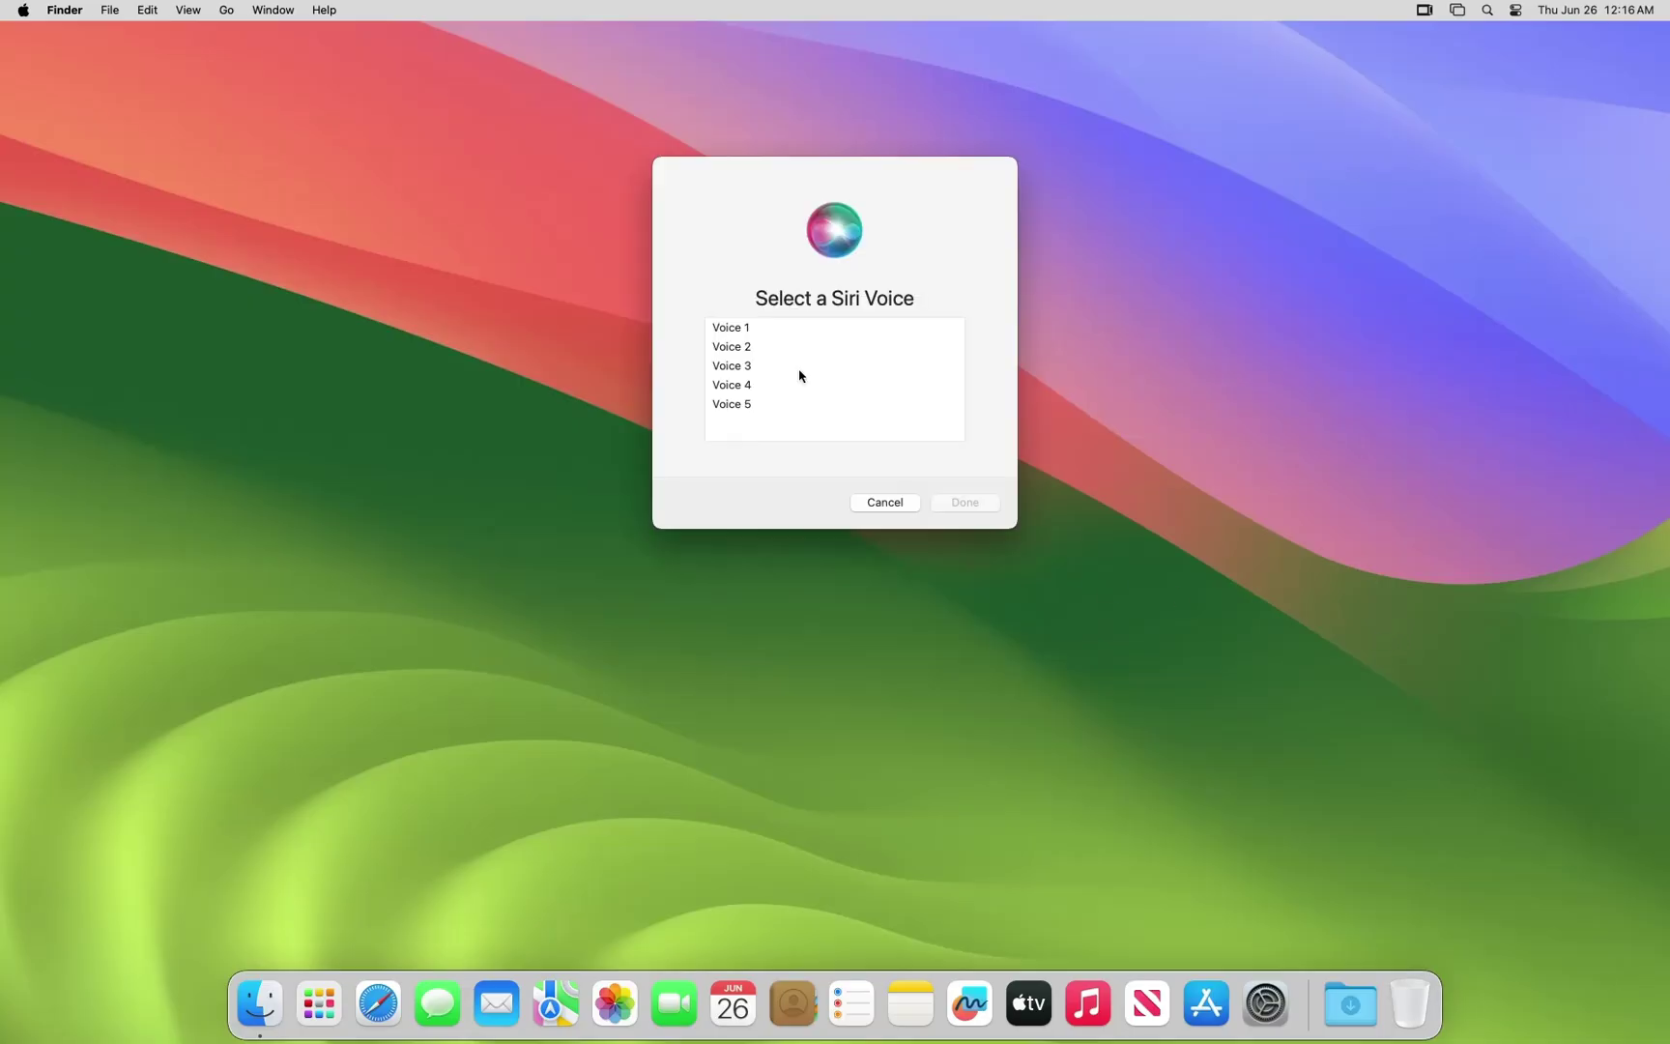
click(762, 328)
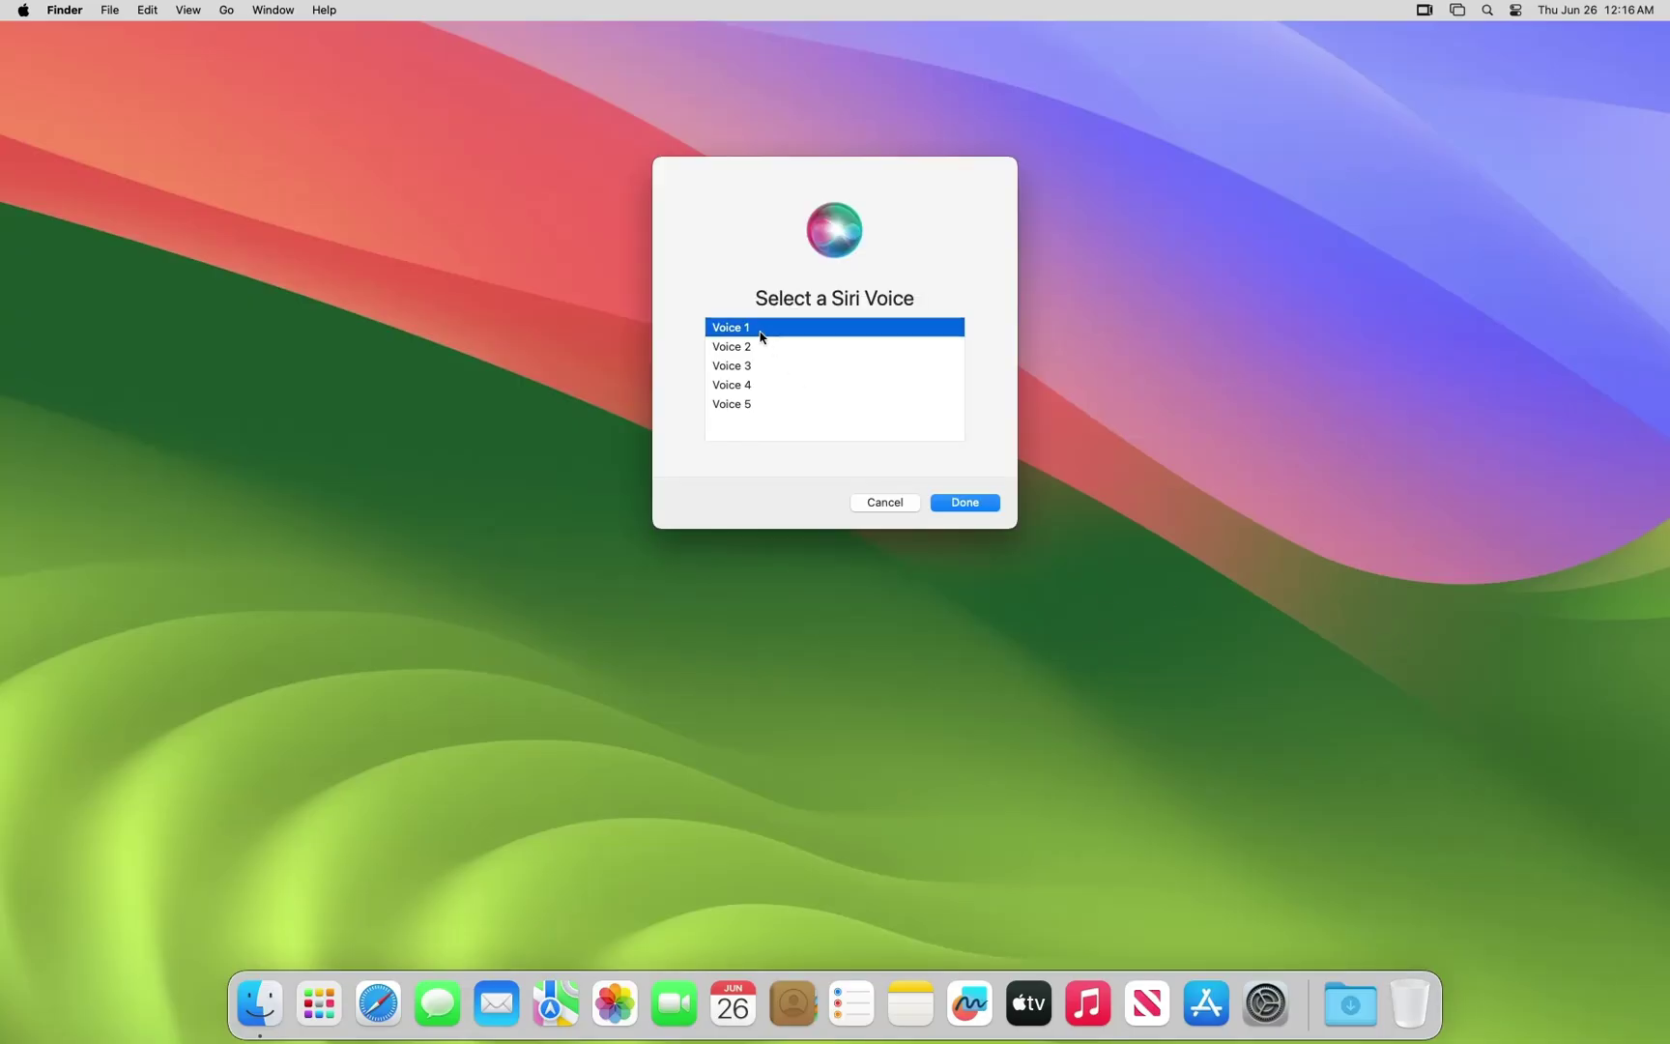
click(975, 509)
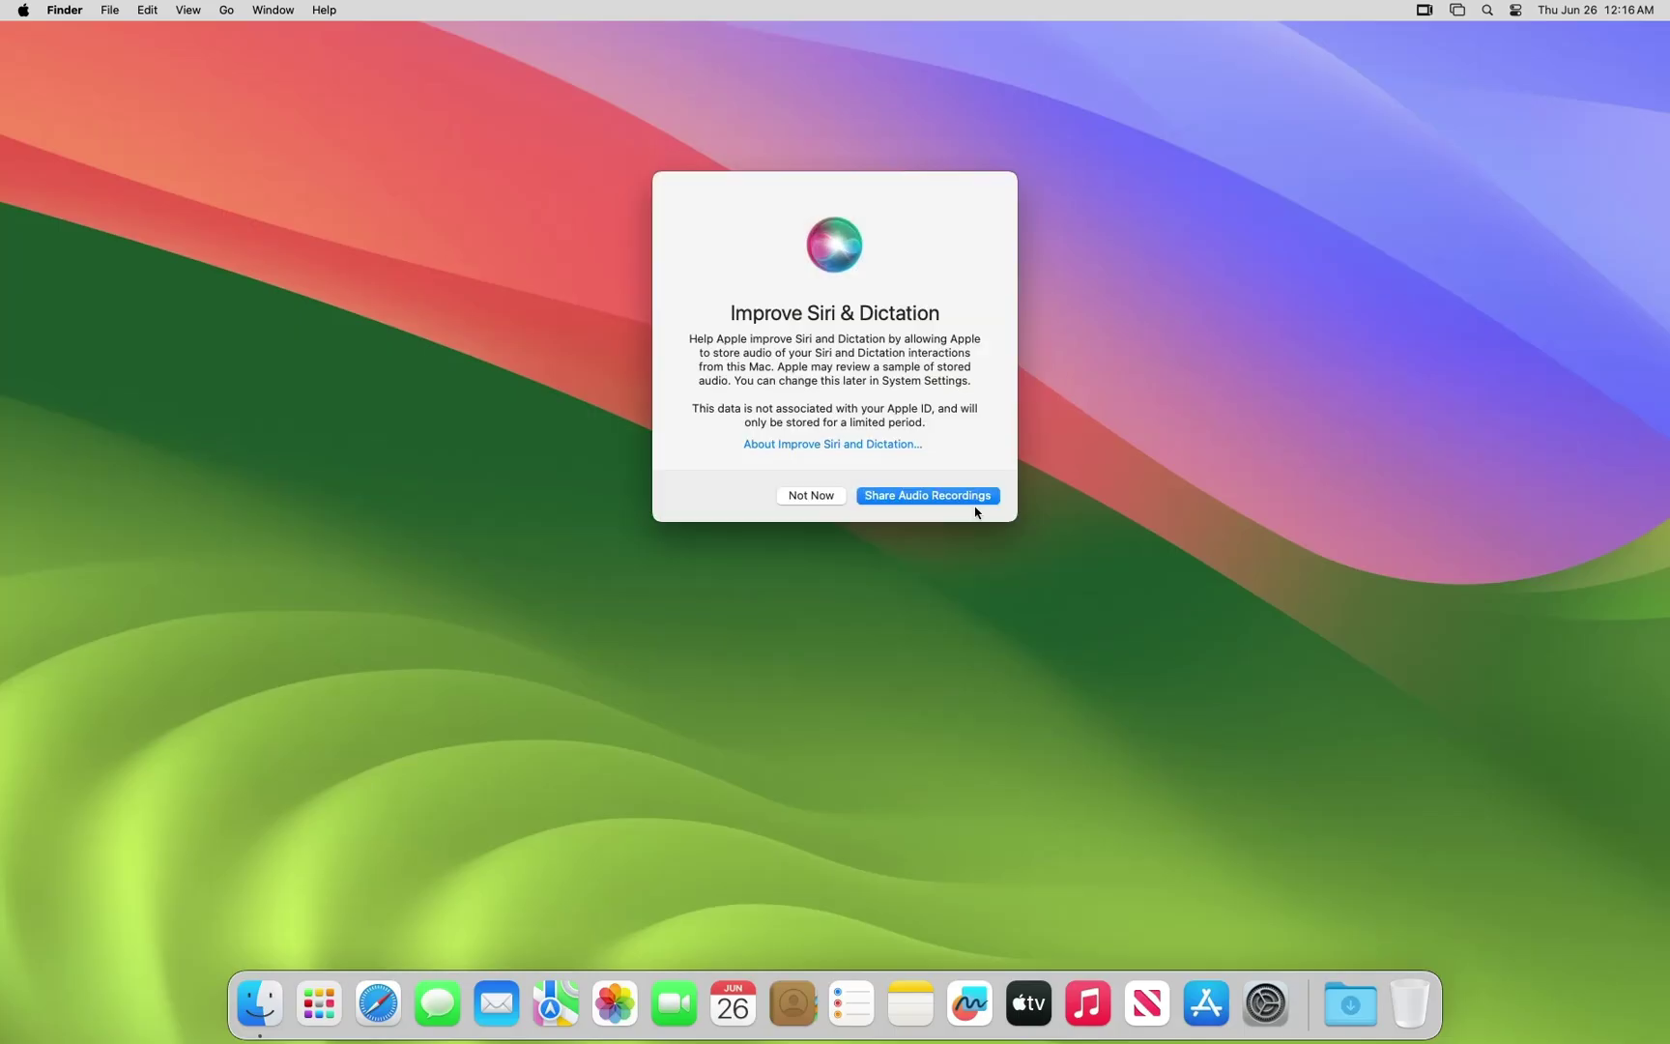
click(963, 497)
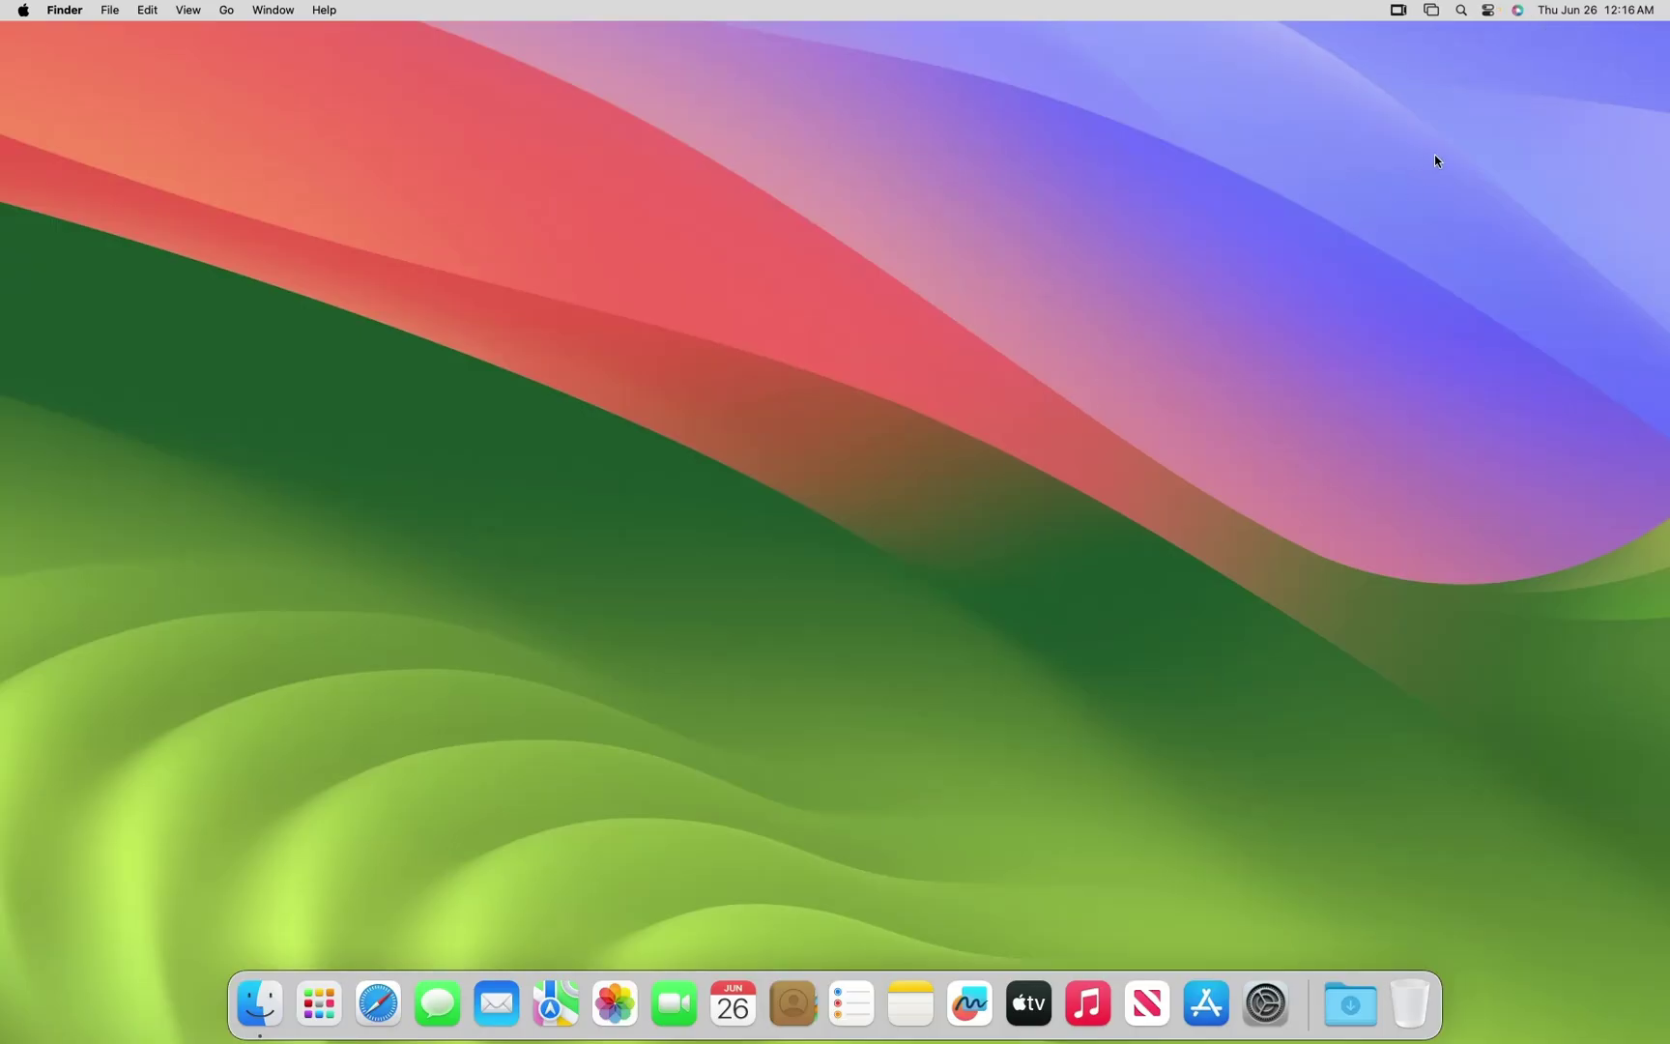
Step: Browse Notification Center and the widget gallery, finish editing, and dismiss the sidebar to the desktop
click(1581, 12)
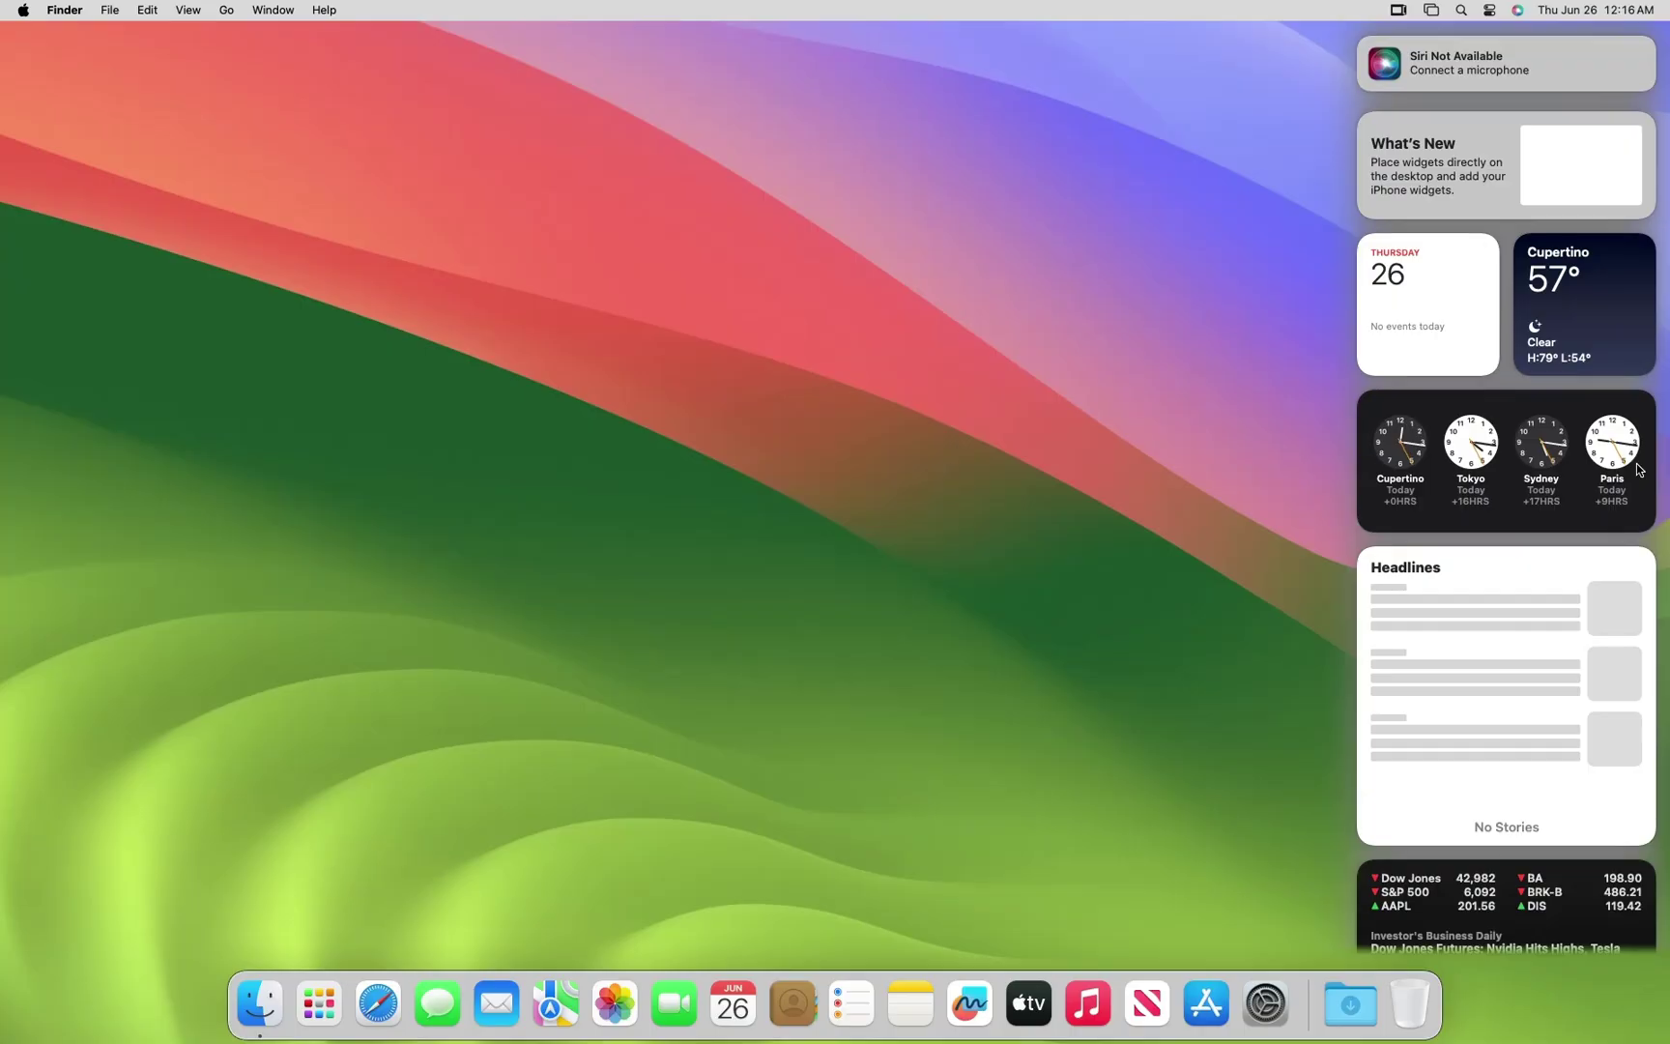
scroll(1638, 470, down, 5)
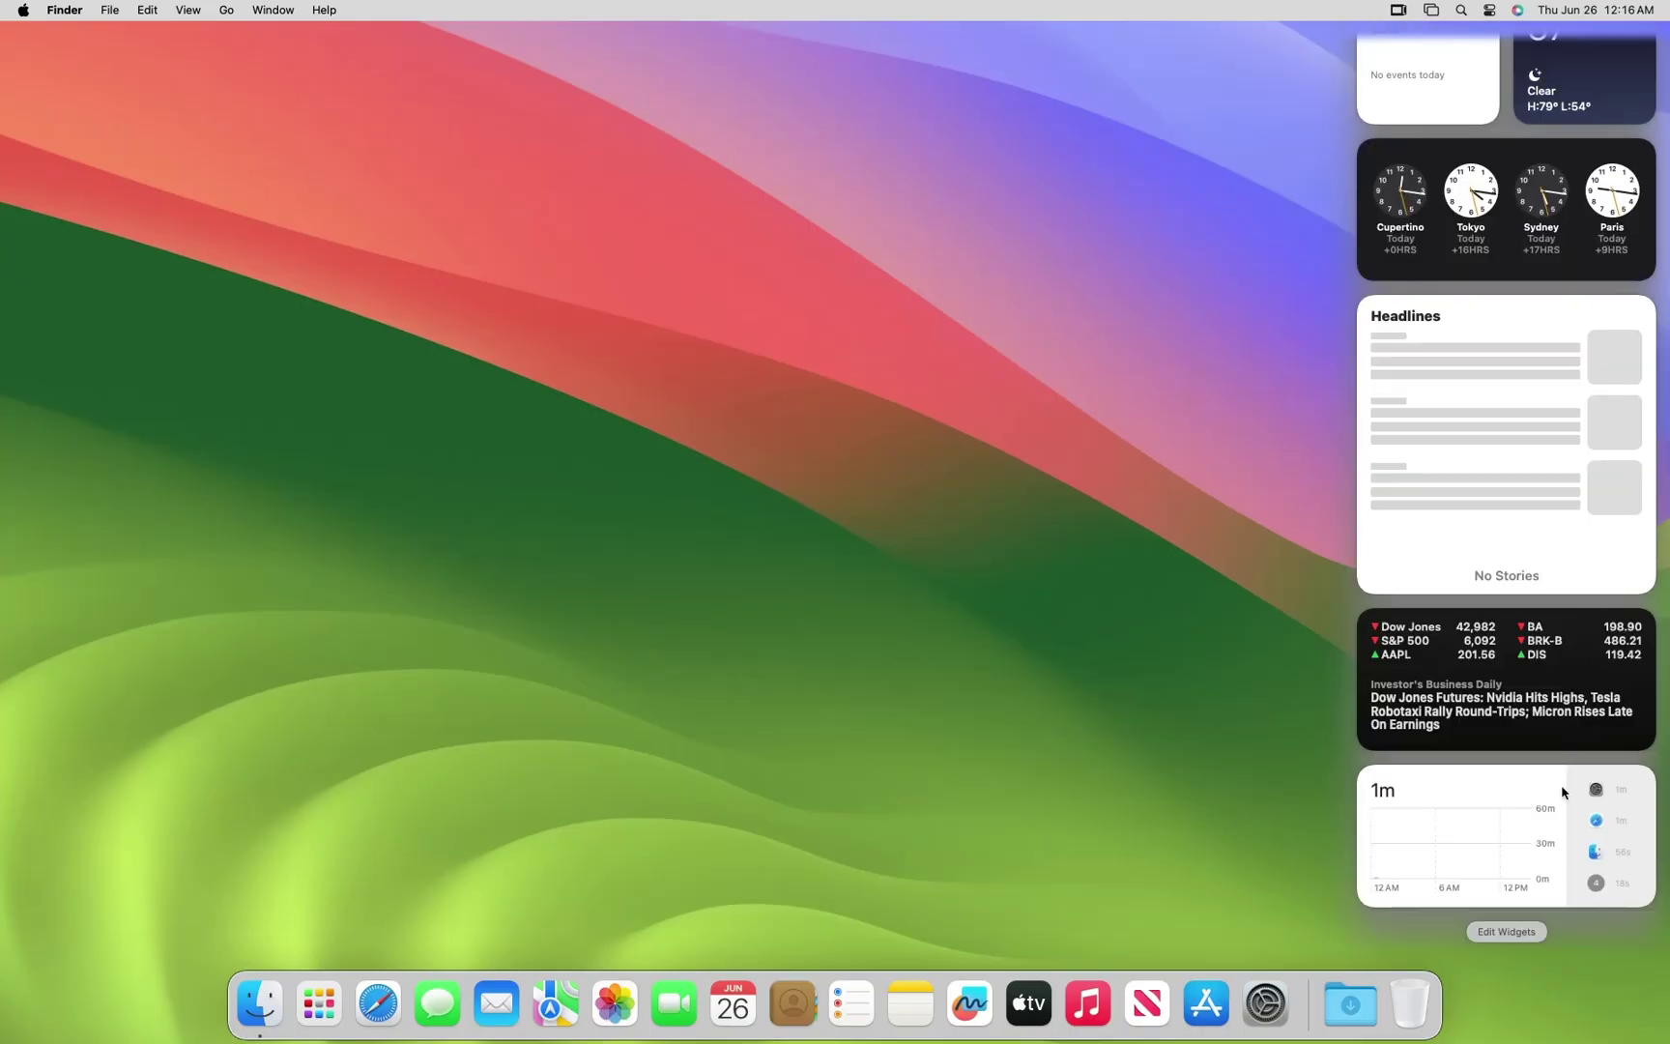
click(1535, 935)
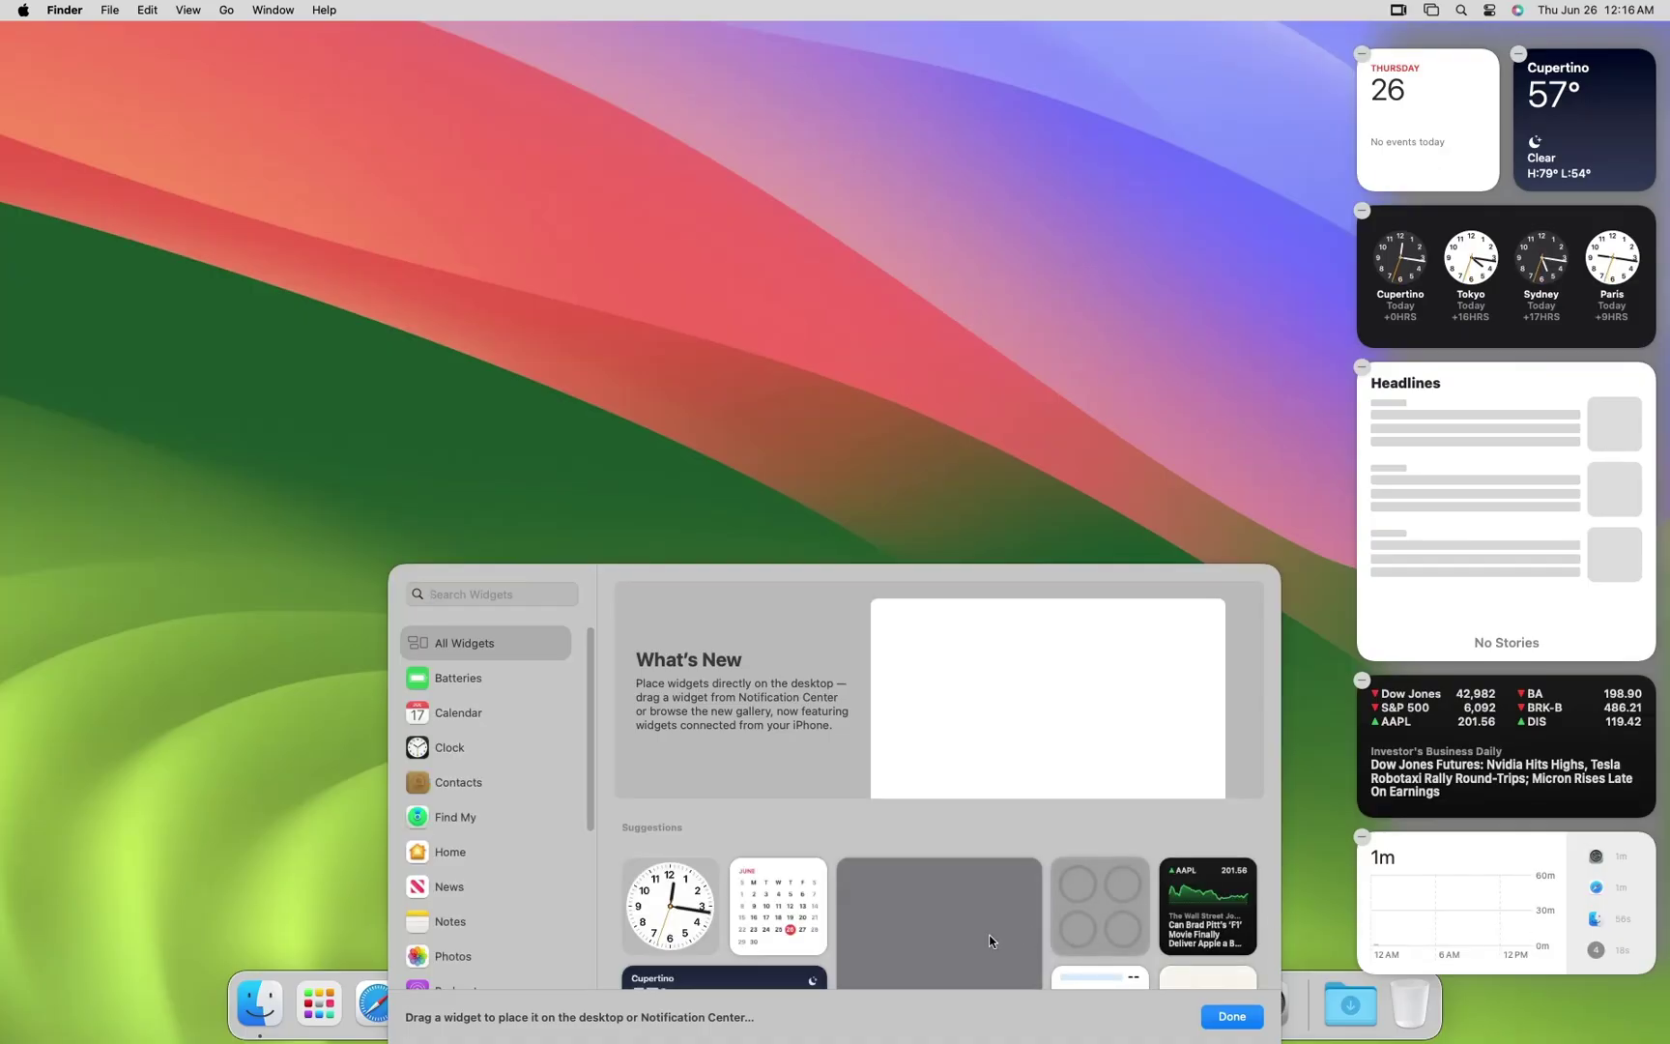
mouse_move(947, 930)
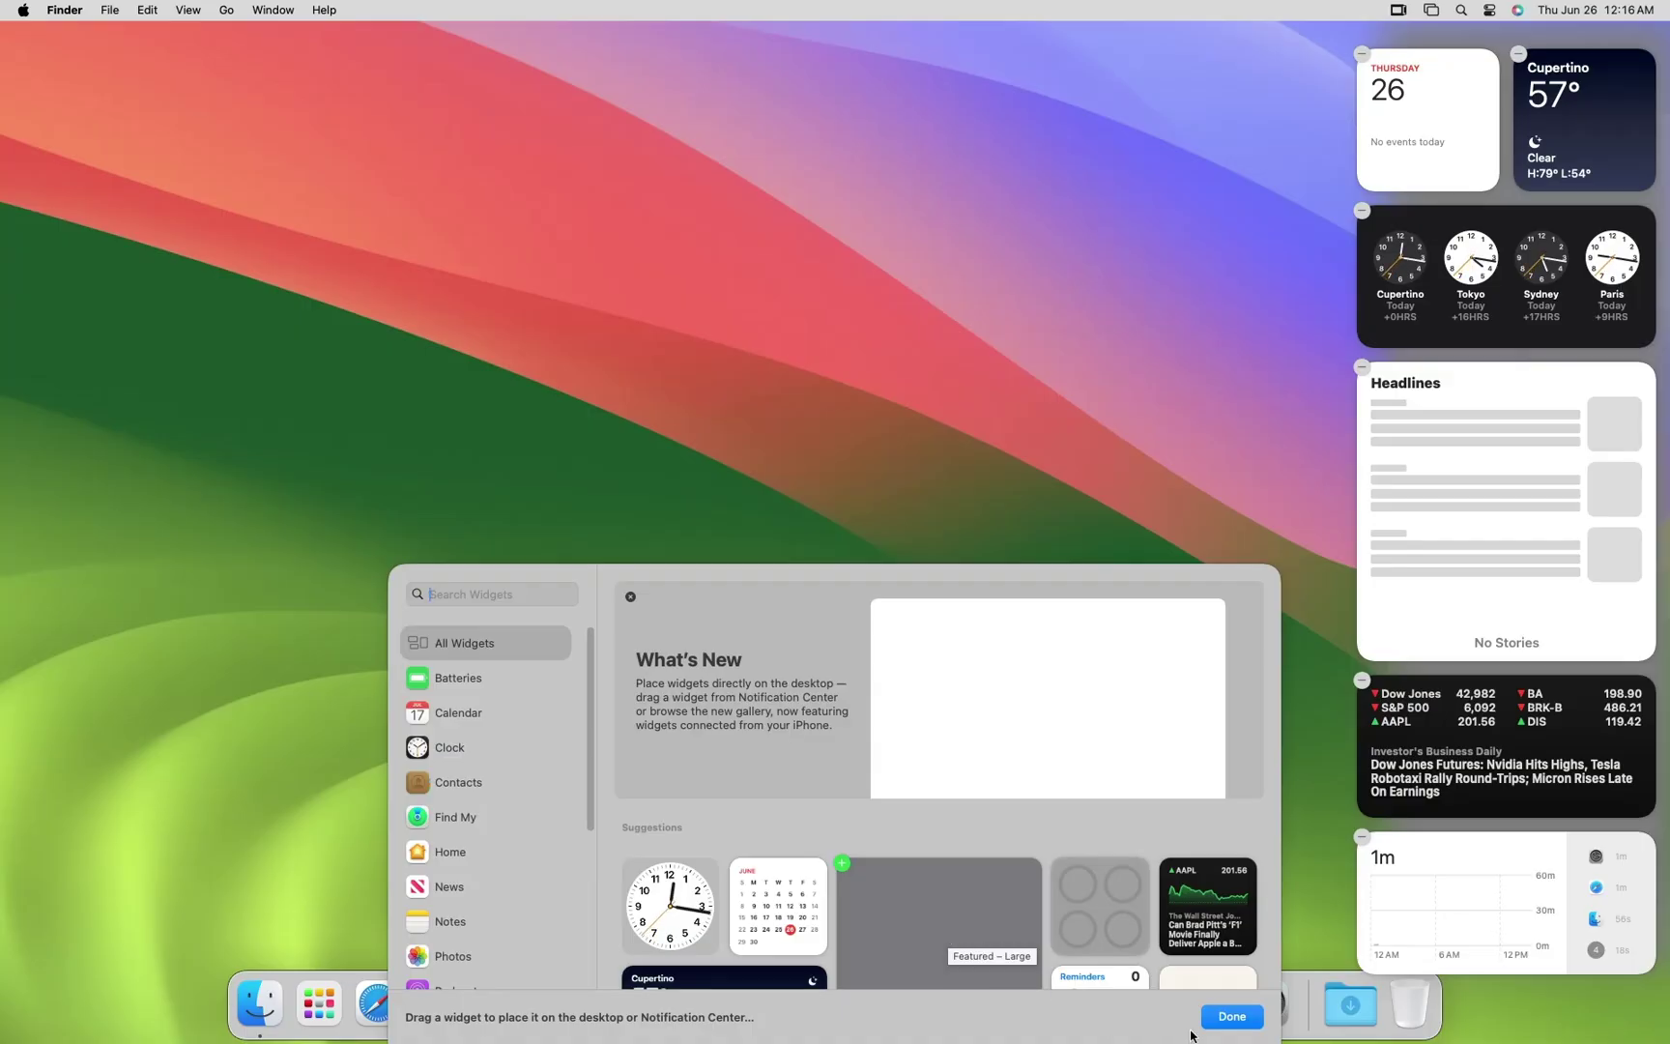
click(1233, 1017)
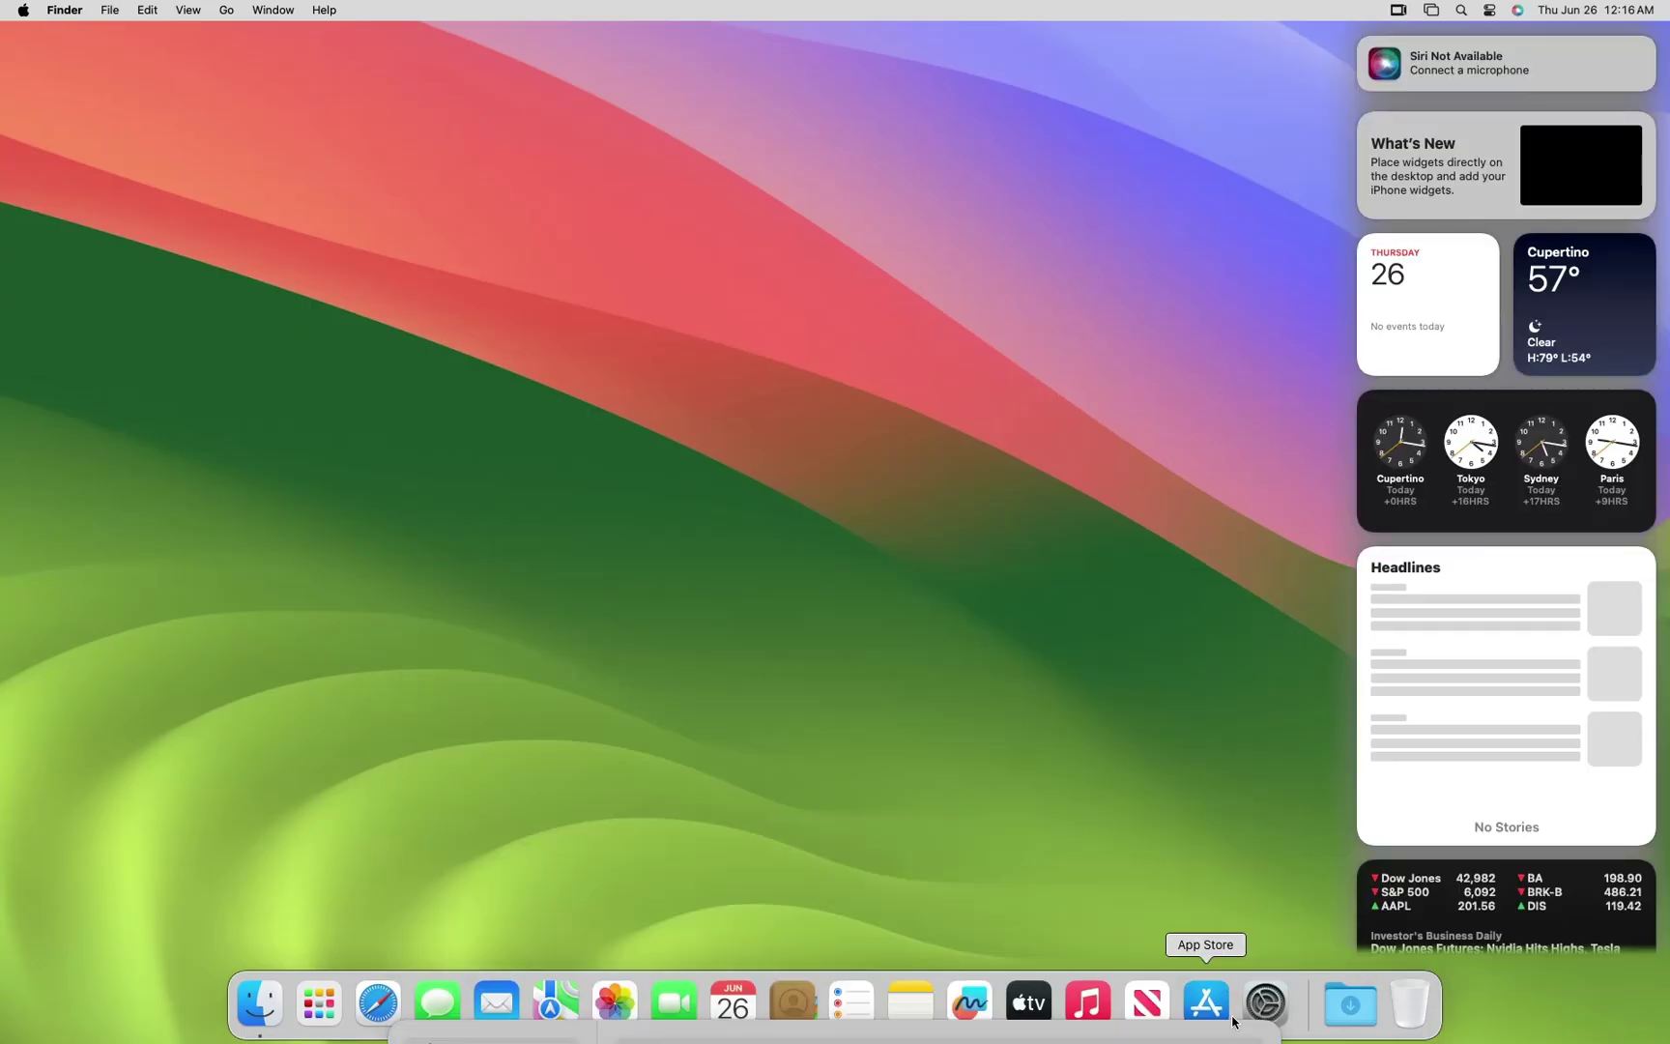
click(1204, 678)
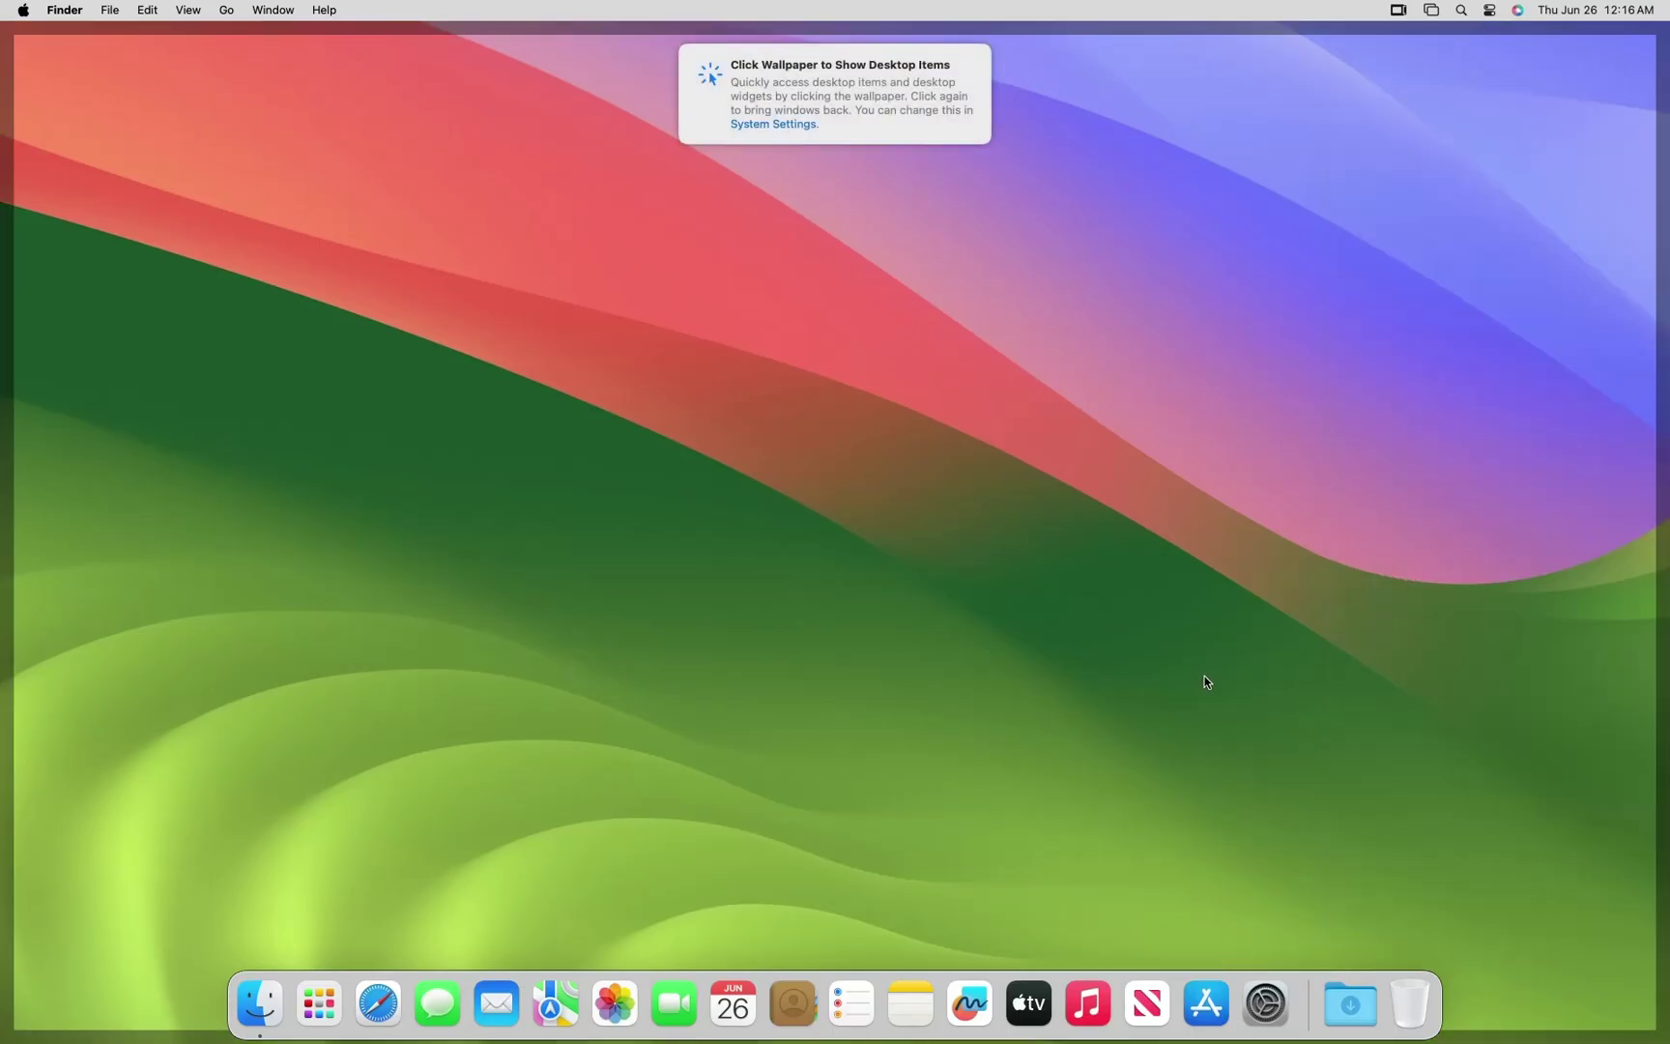
click(1204, 675)
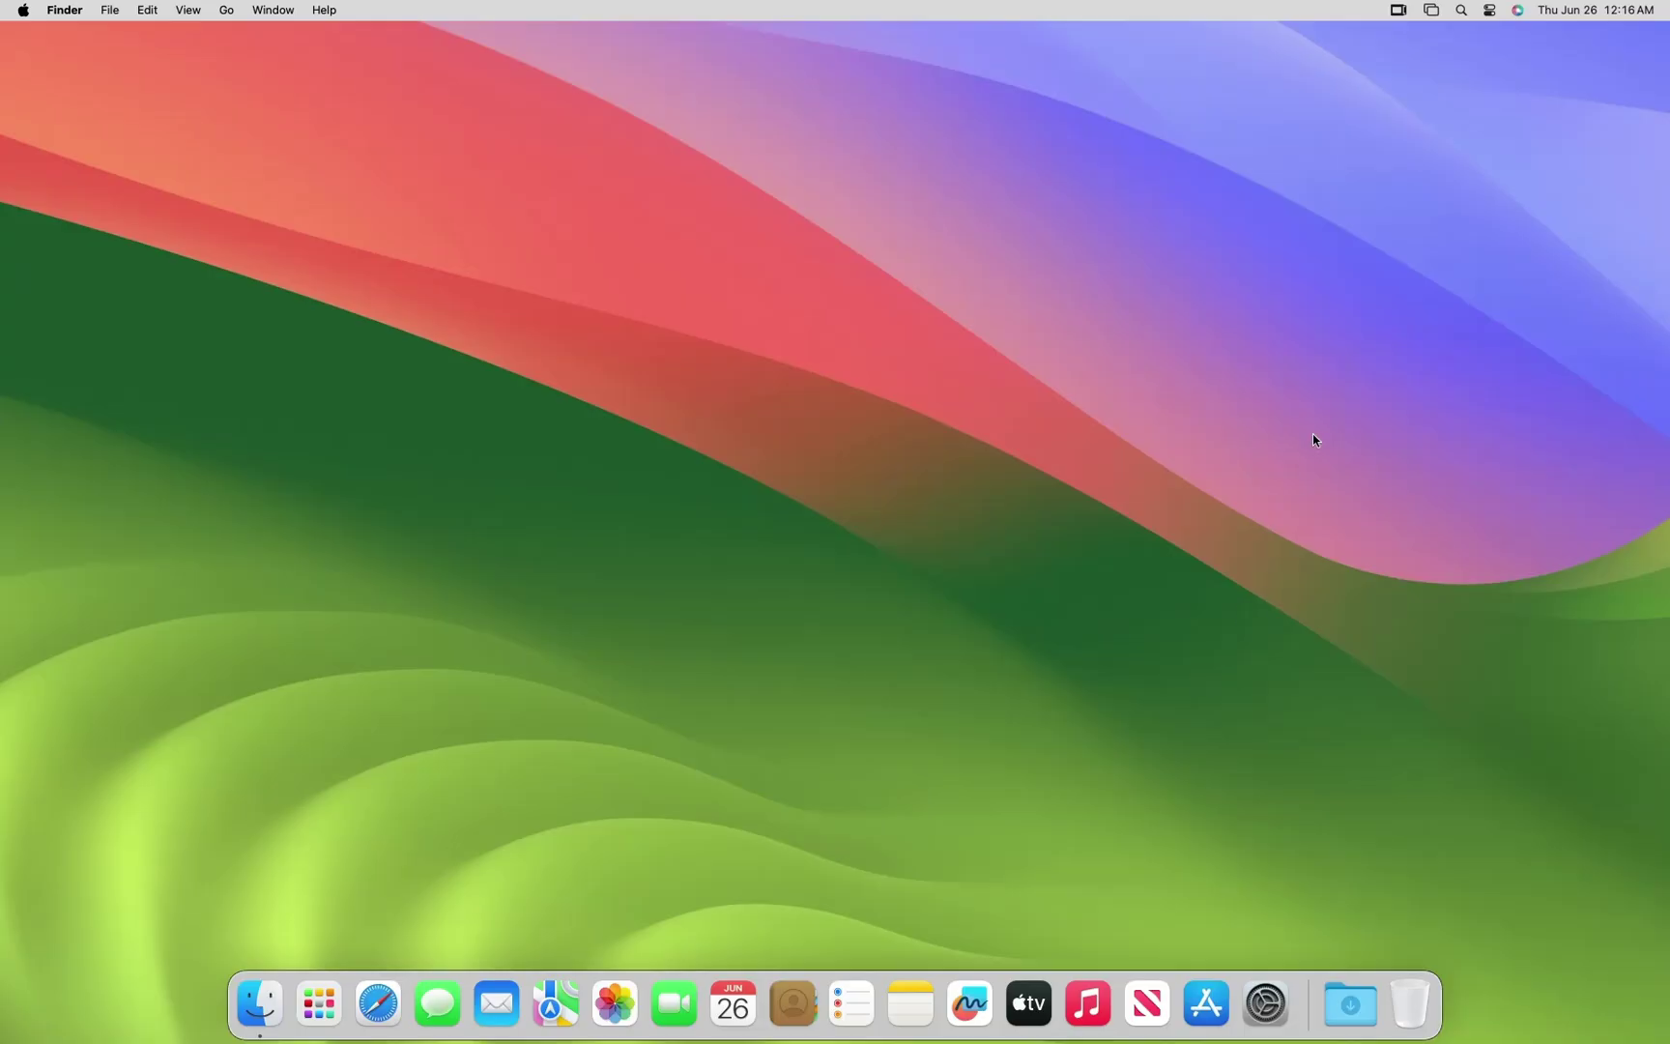
click(1489, 10)
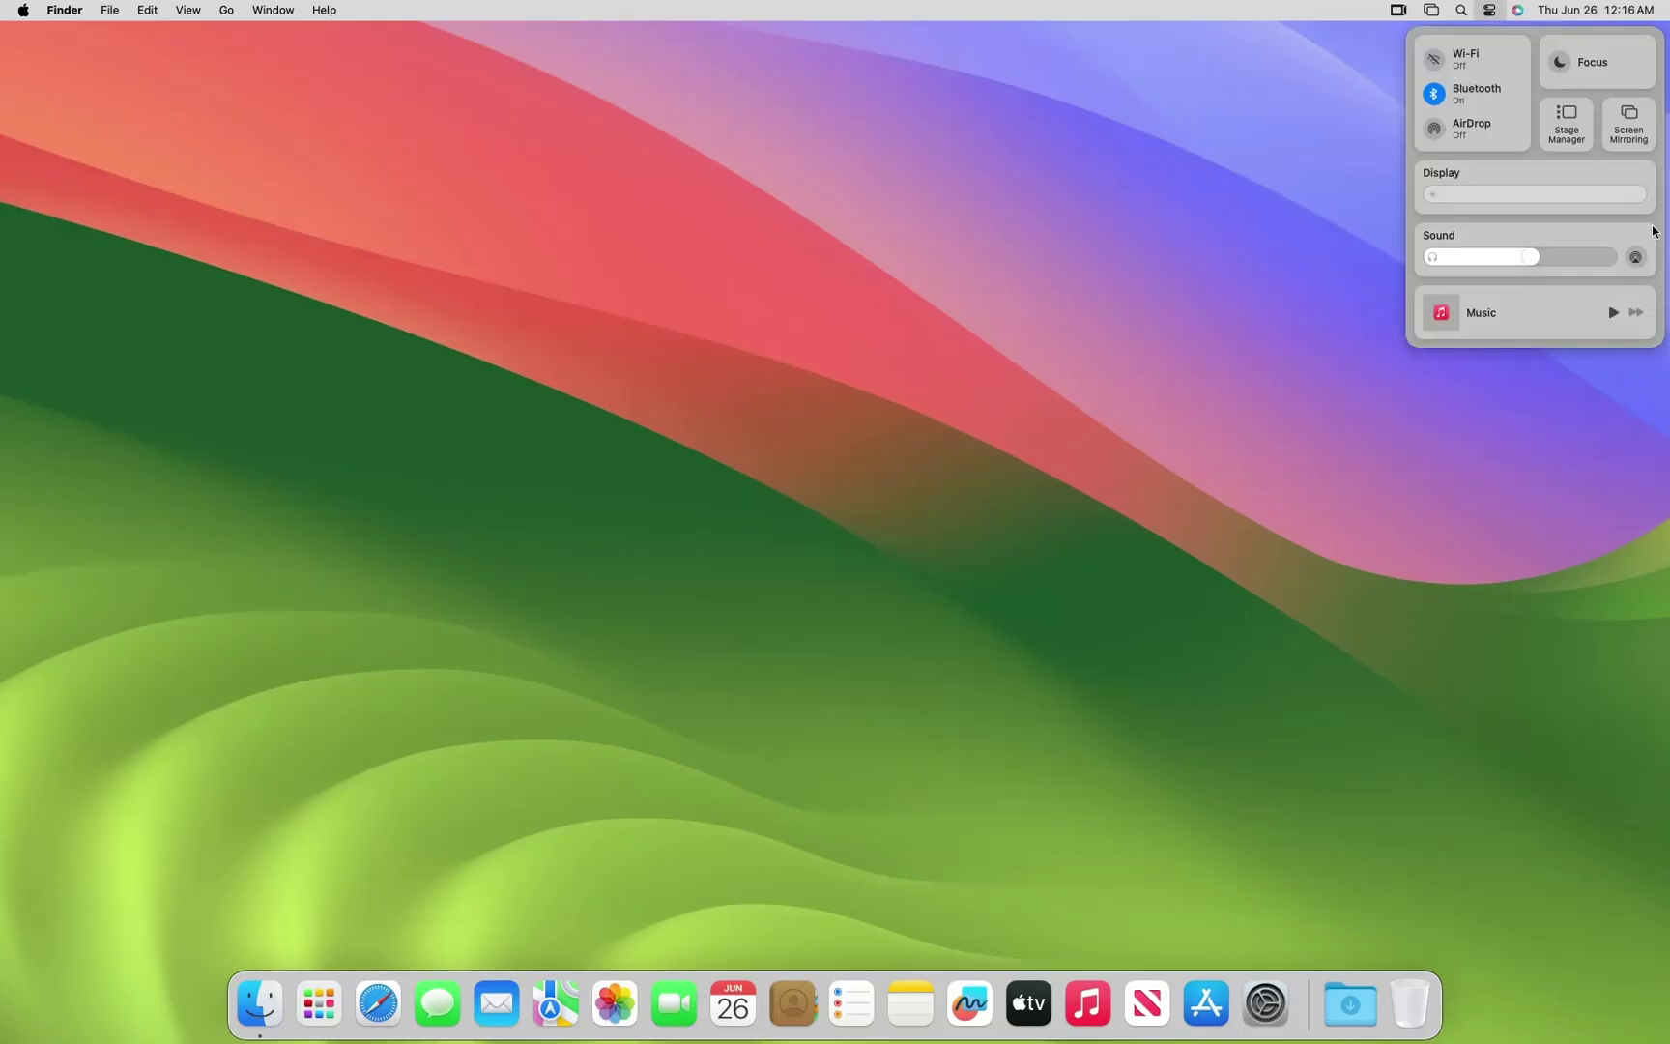
click(1583, 125)
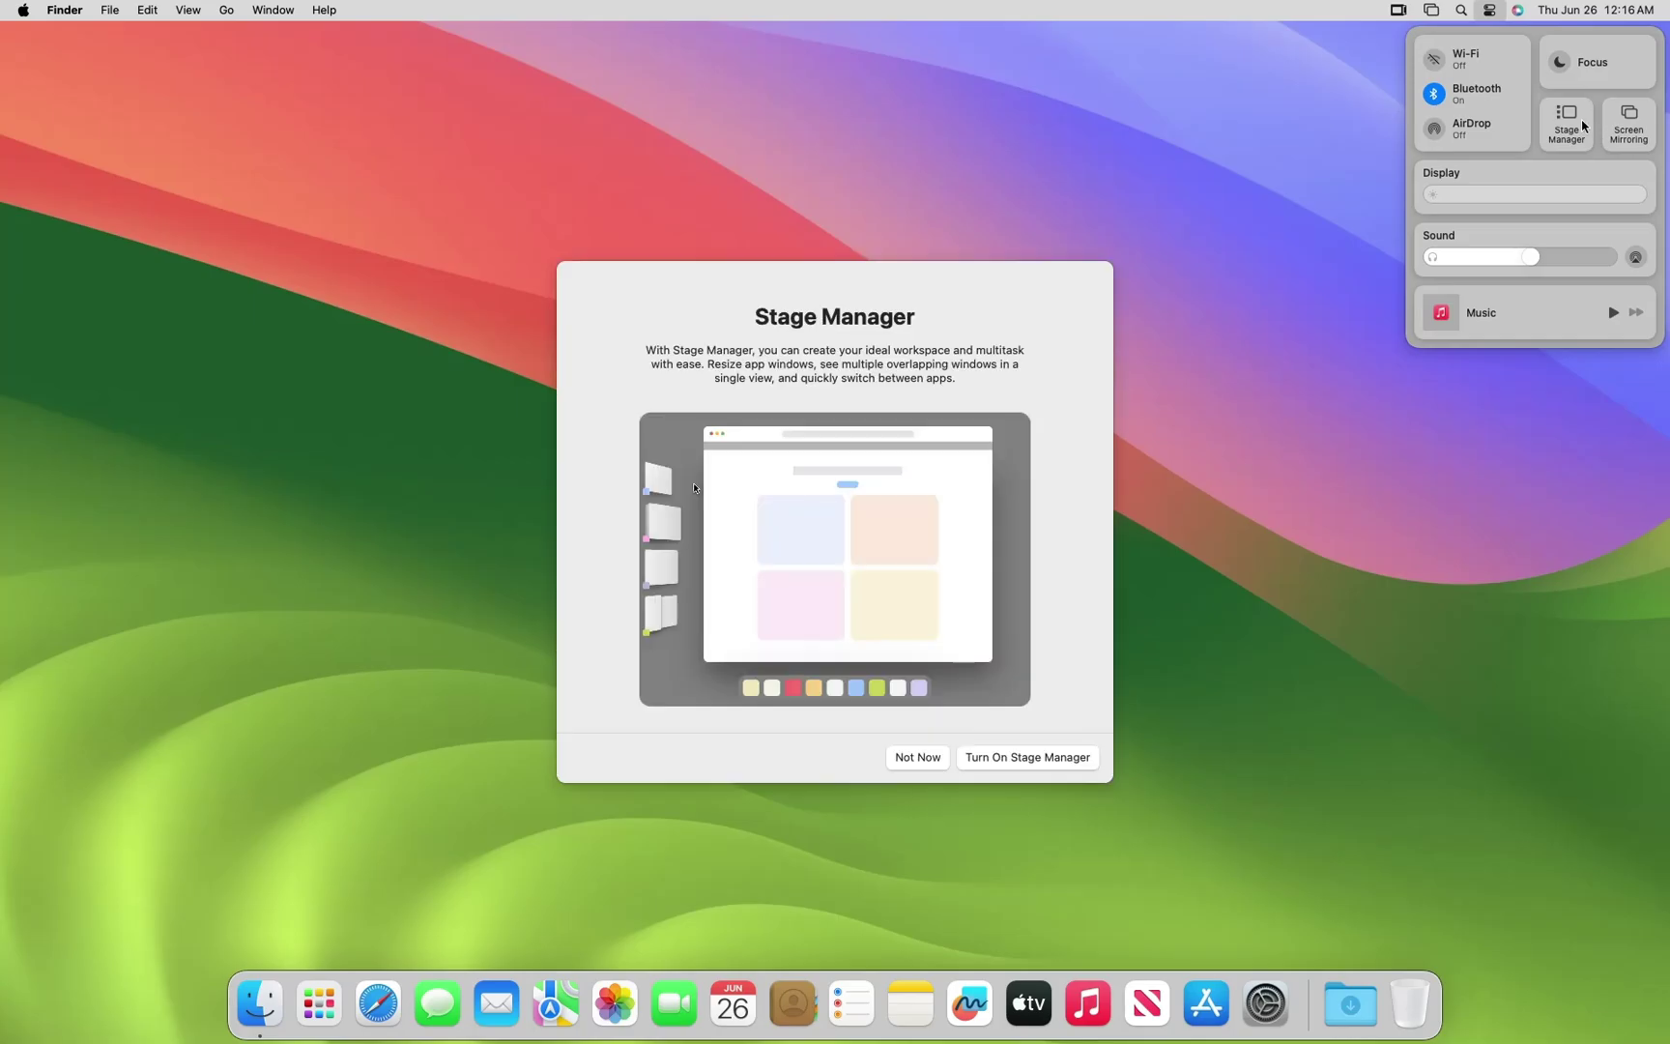
click(917, 758)
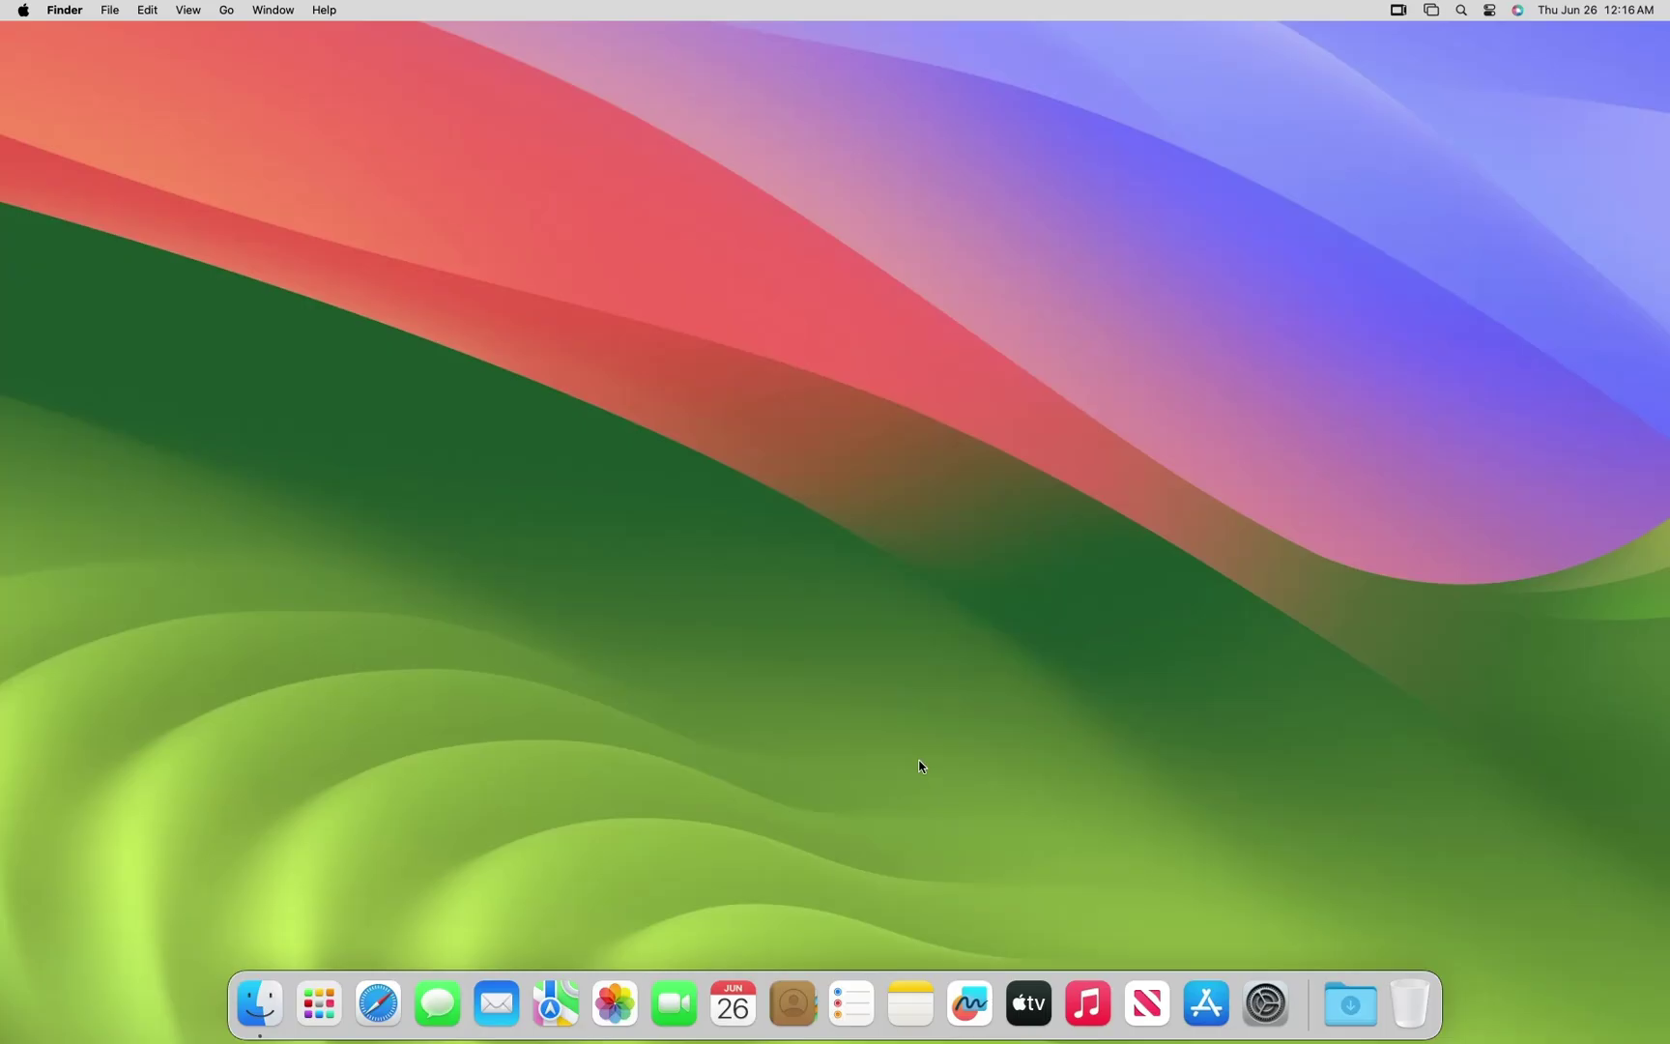
click(1460, 13)
text(Mi)
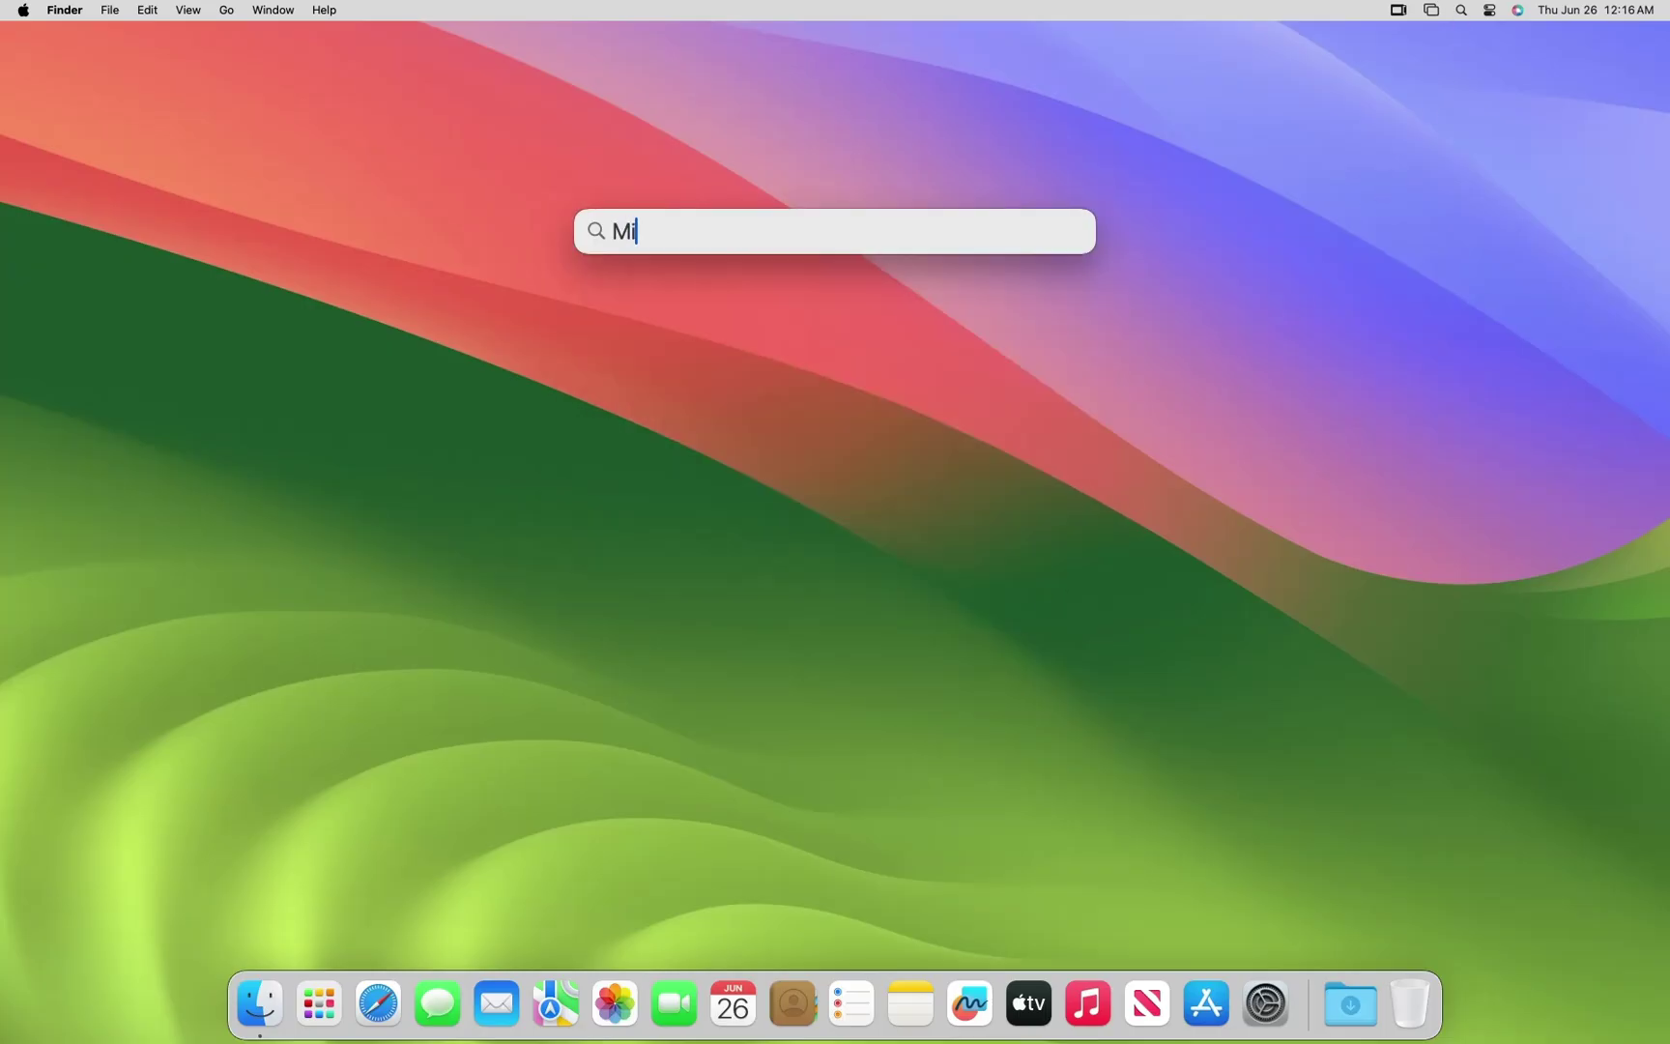
text(ssion)
key(Return)
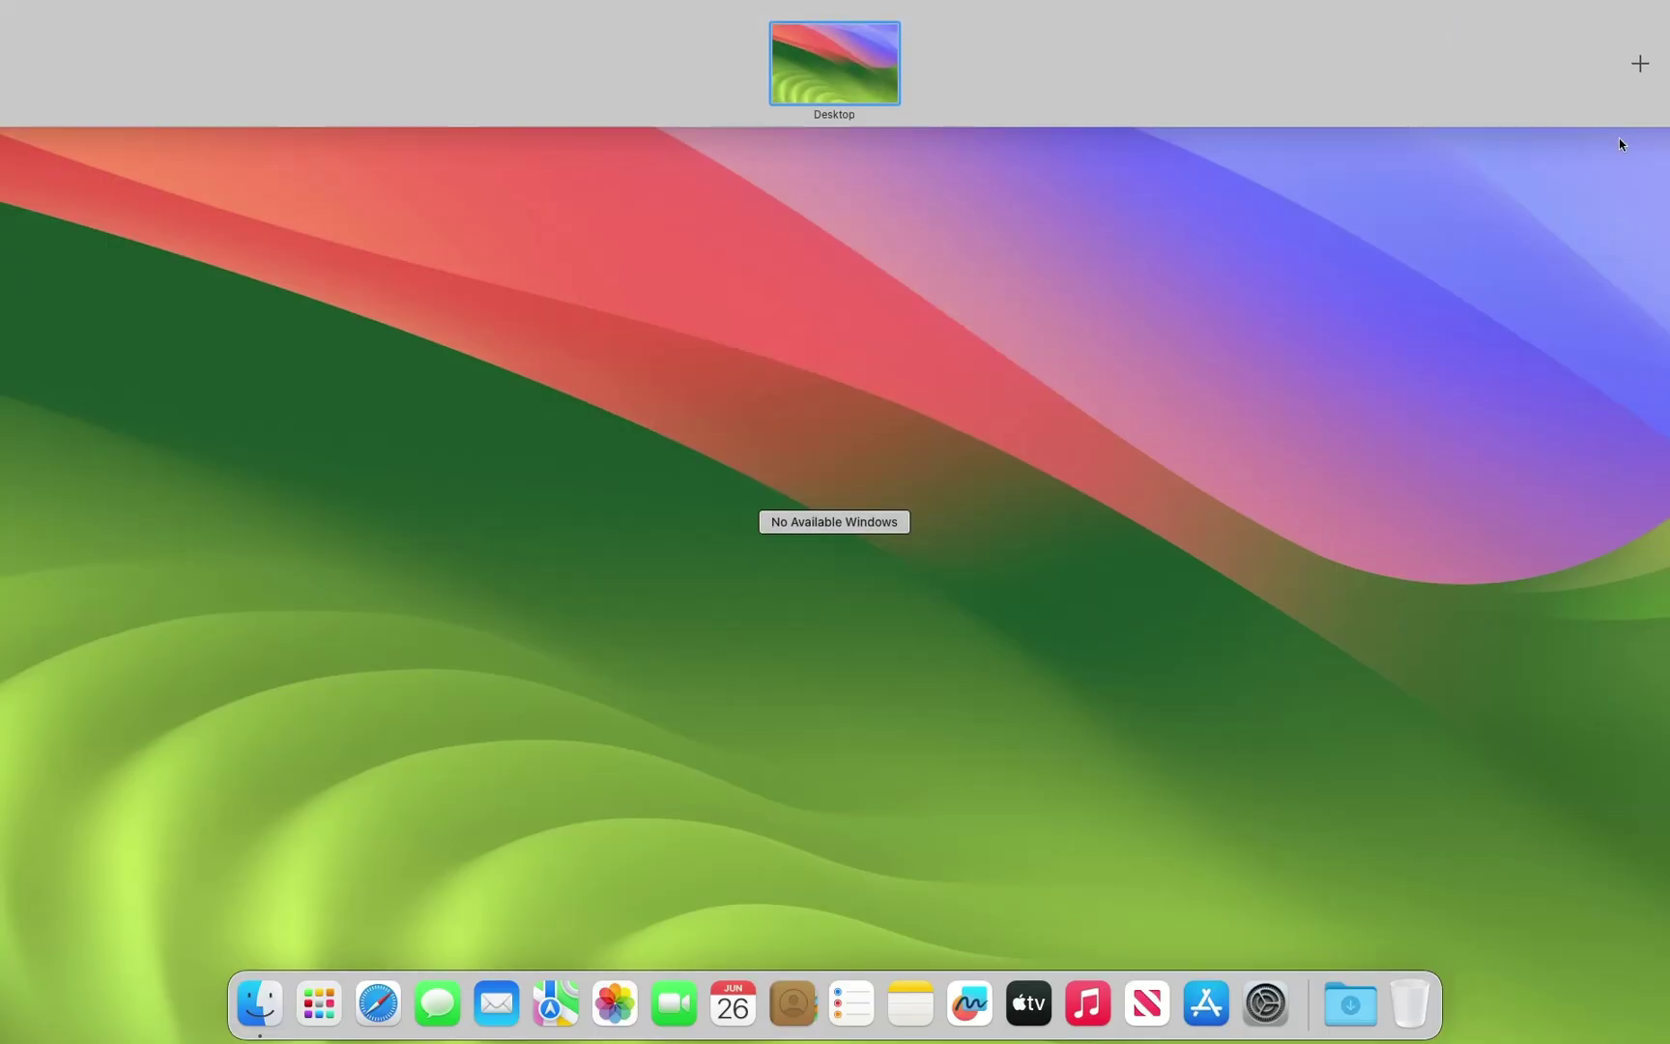
click(1664, 55)
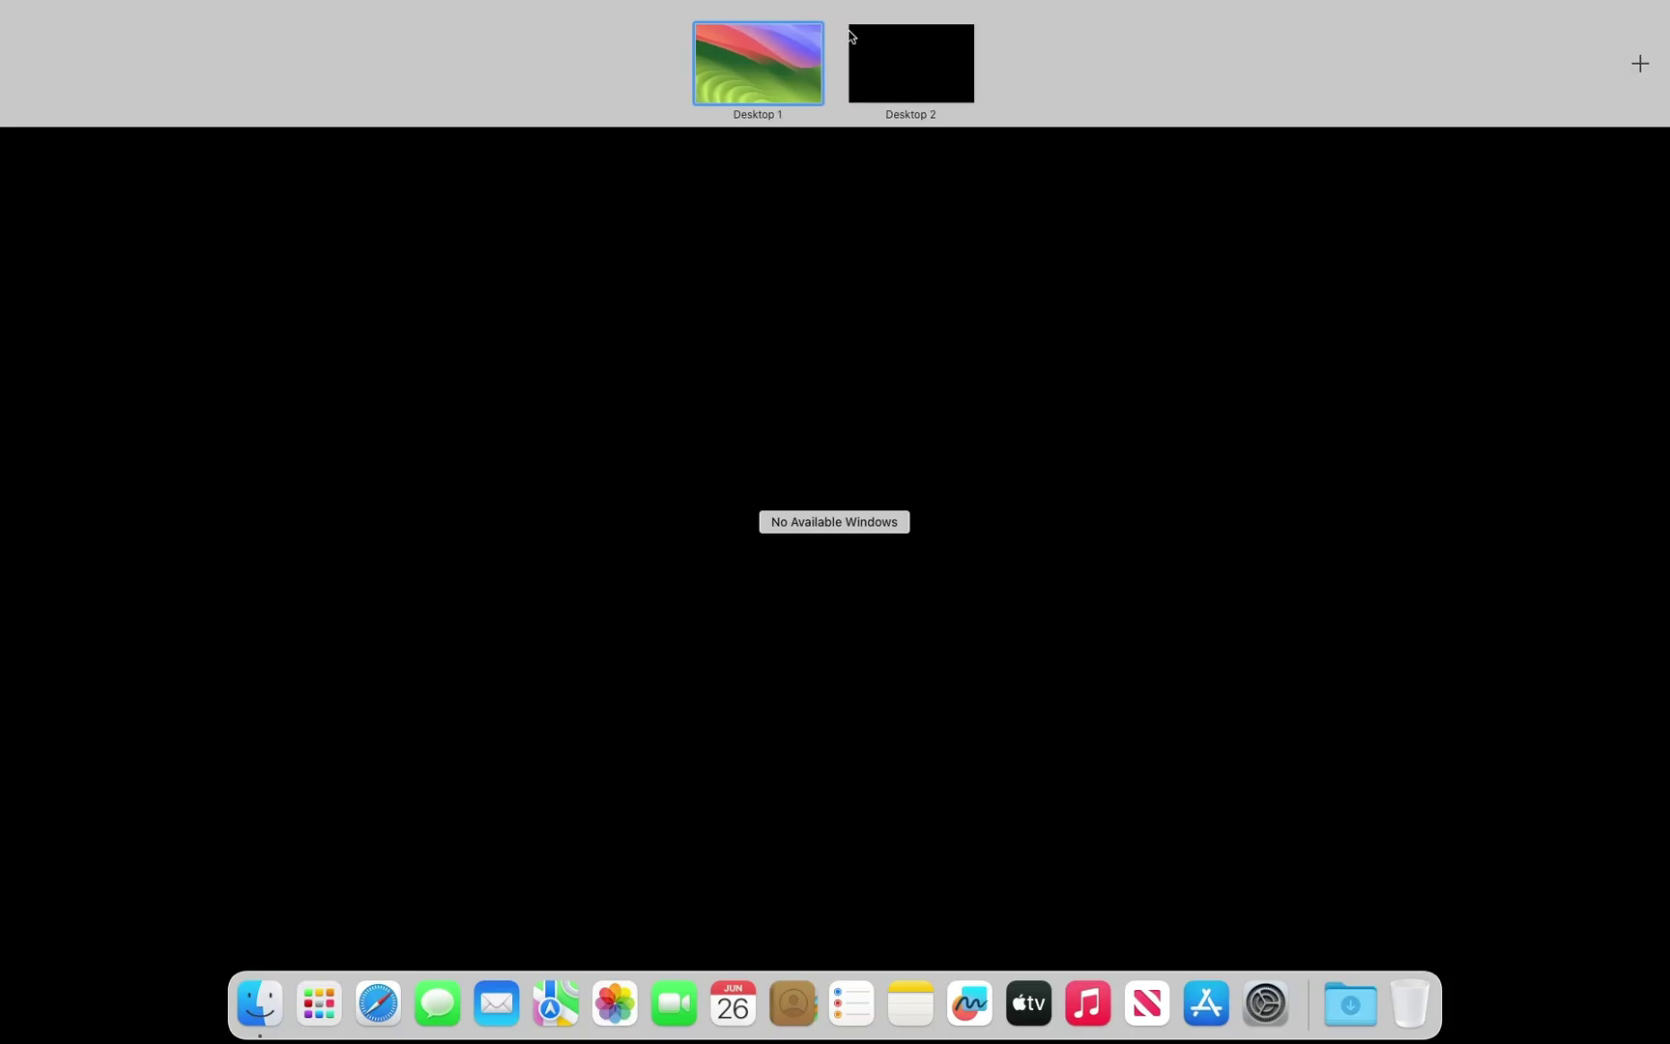
click(851, 27)
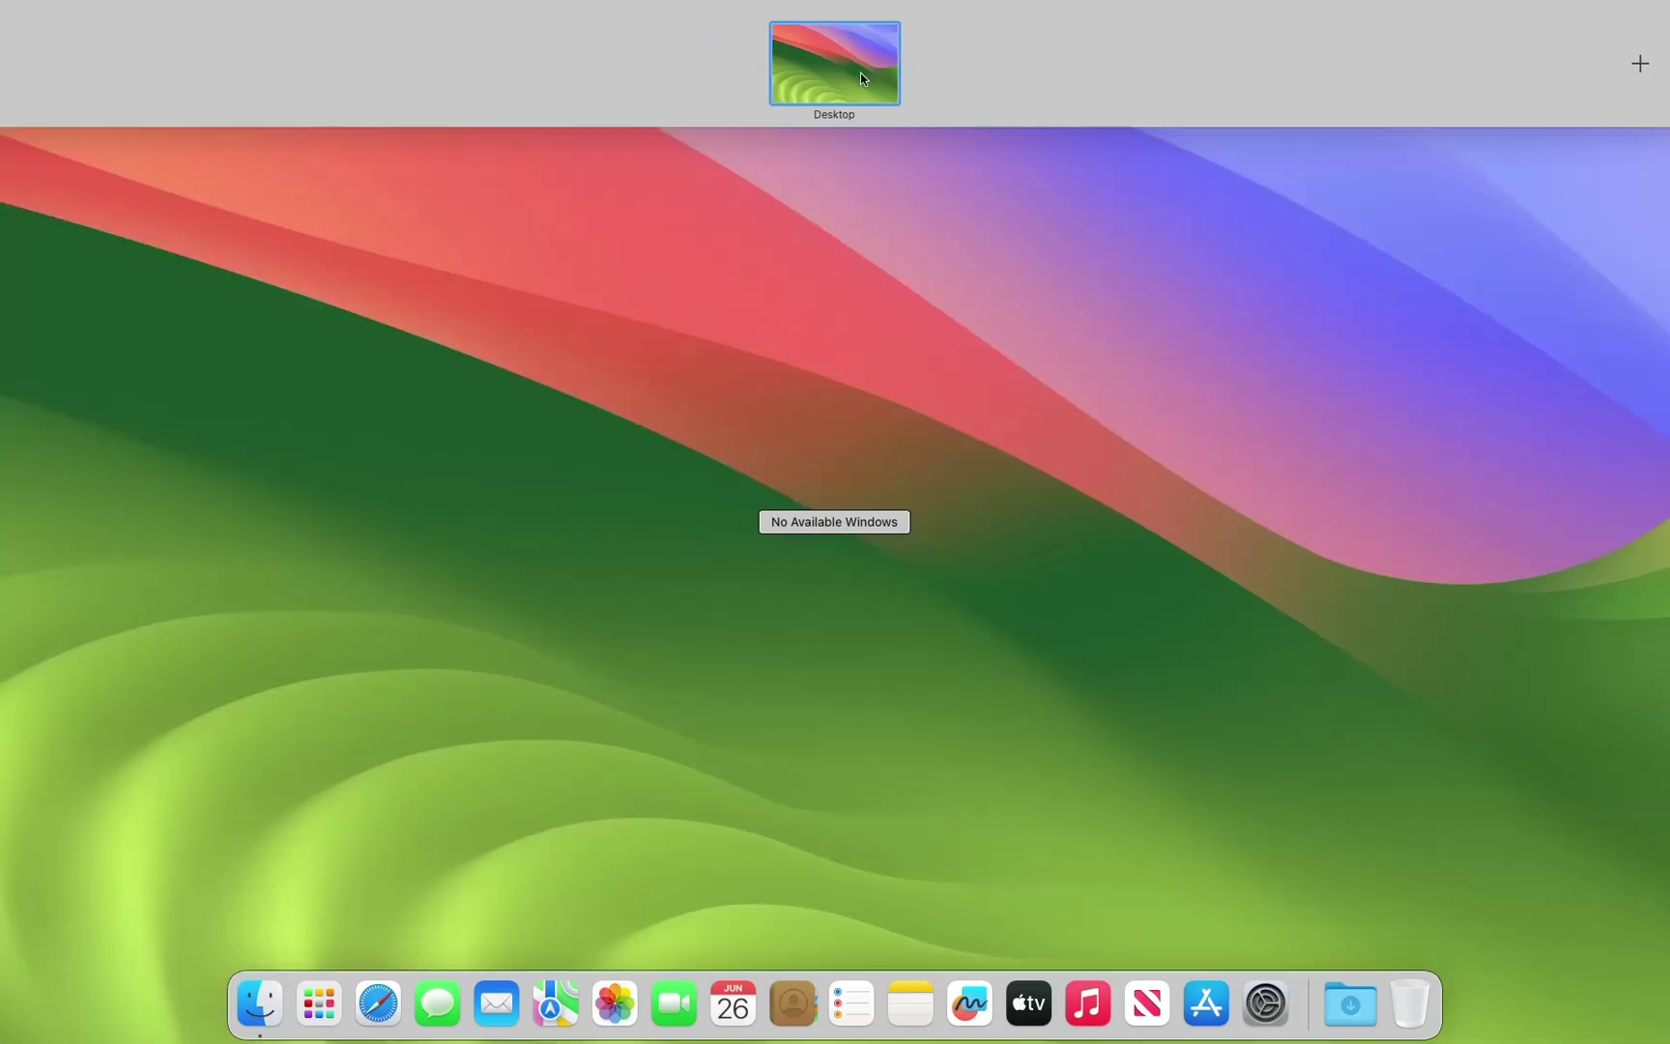
click(842, 464)
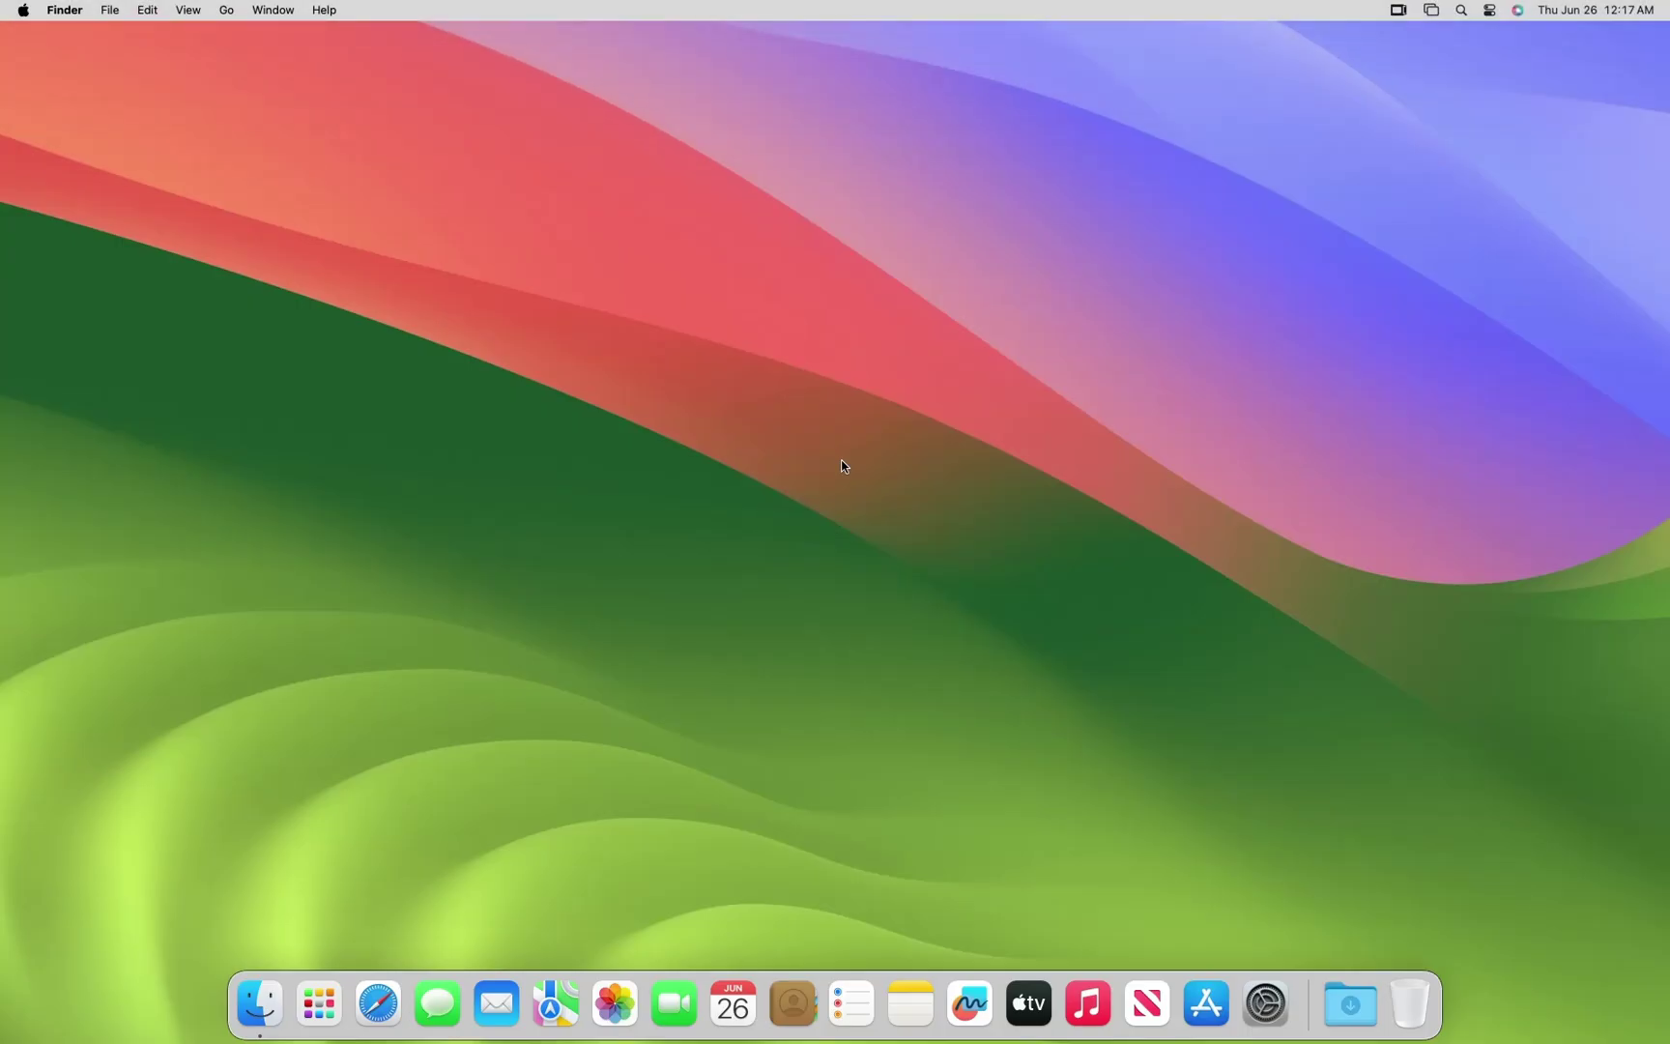
Step: Take a VM snapshot named 'Snapshot', then restore the VM from full screen to a normal window
mouse_move(702, 3)
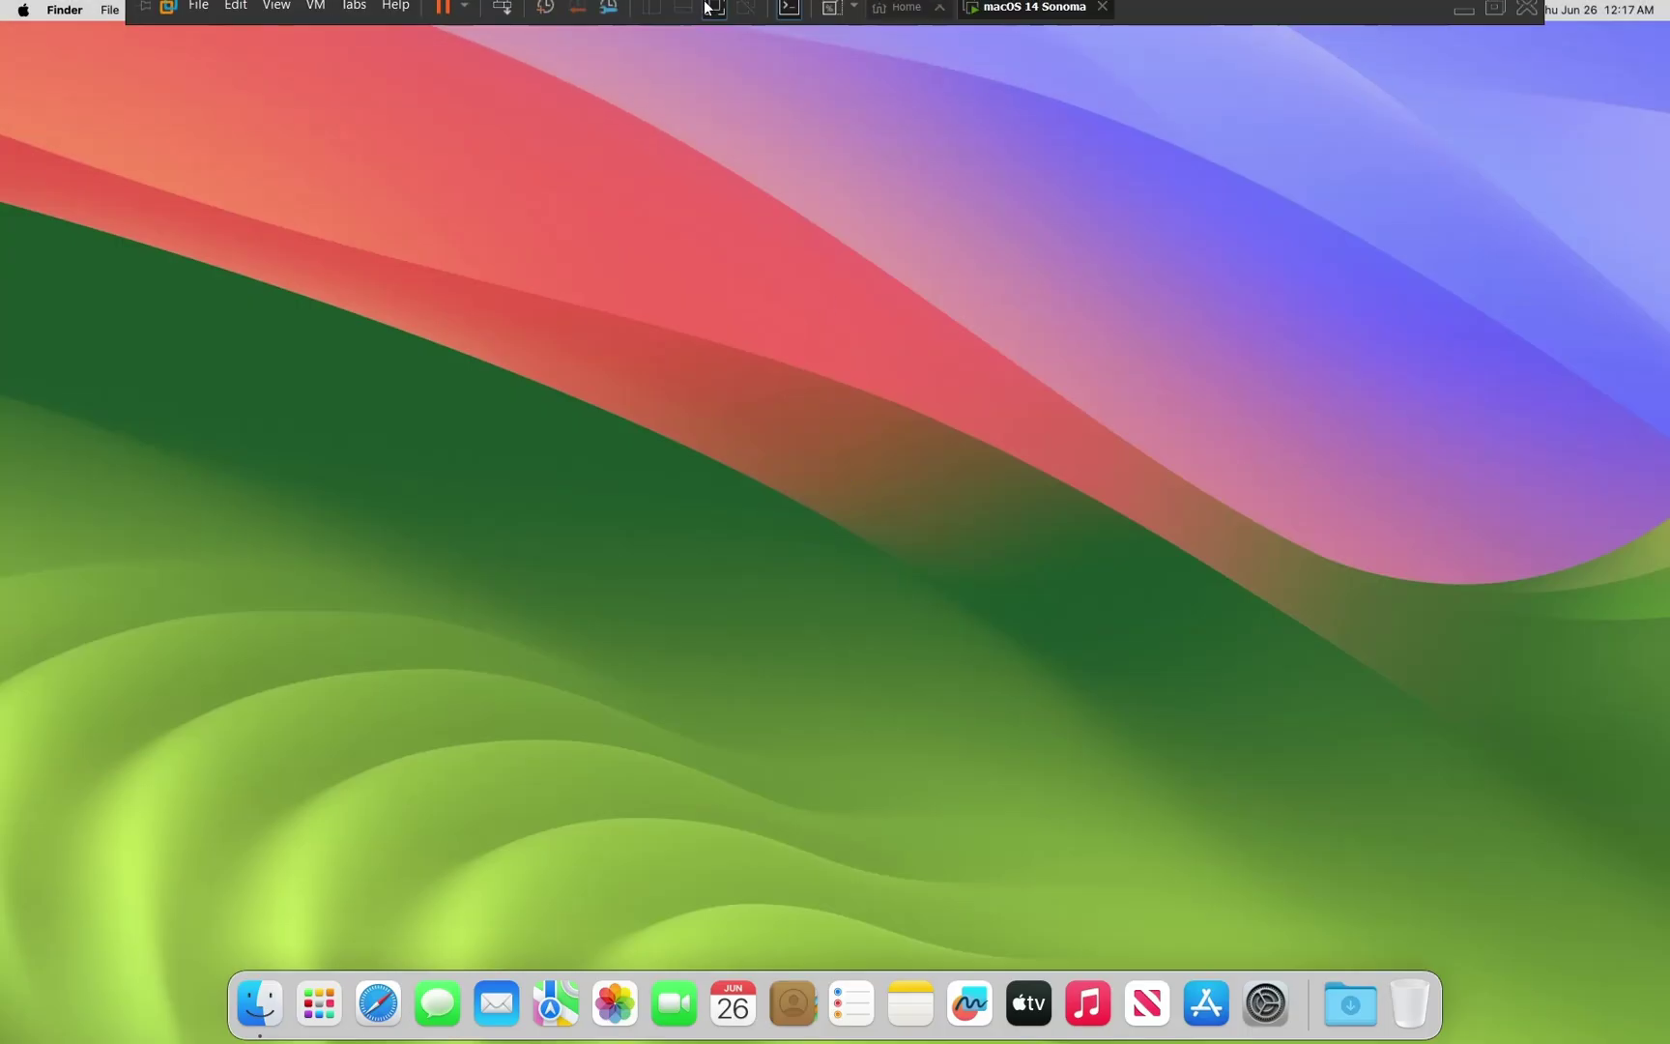
click(546, 16)
key(BackSpace)
key(BackSpace)
key(Return)
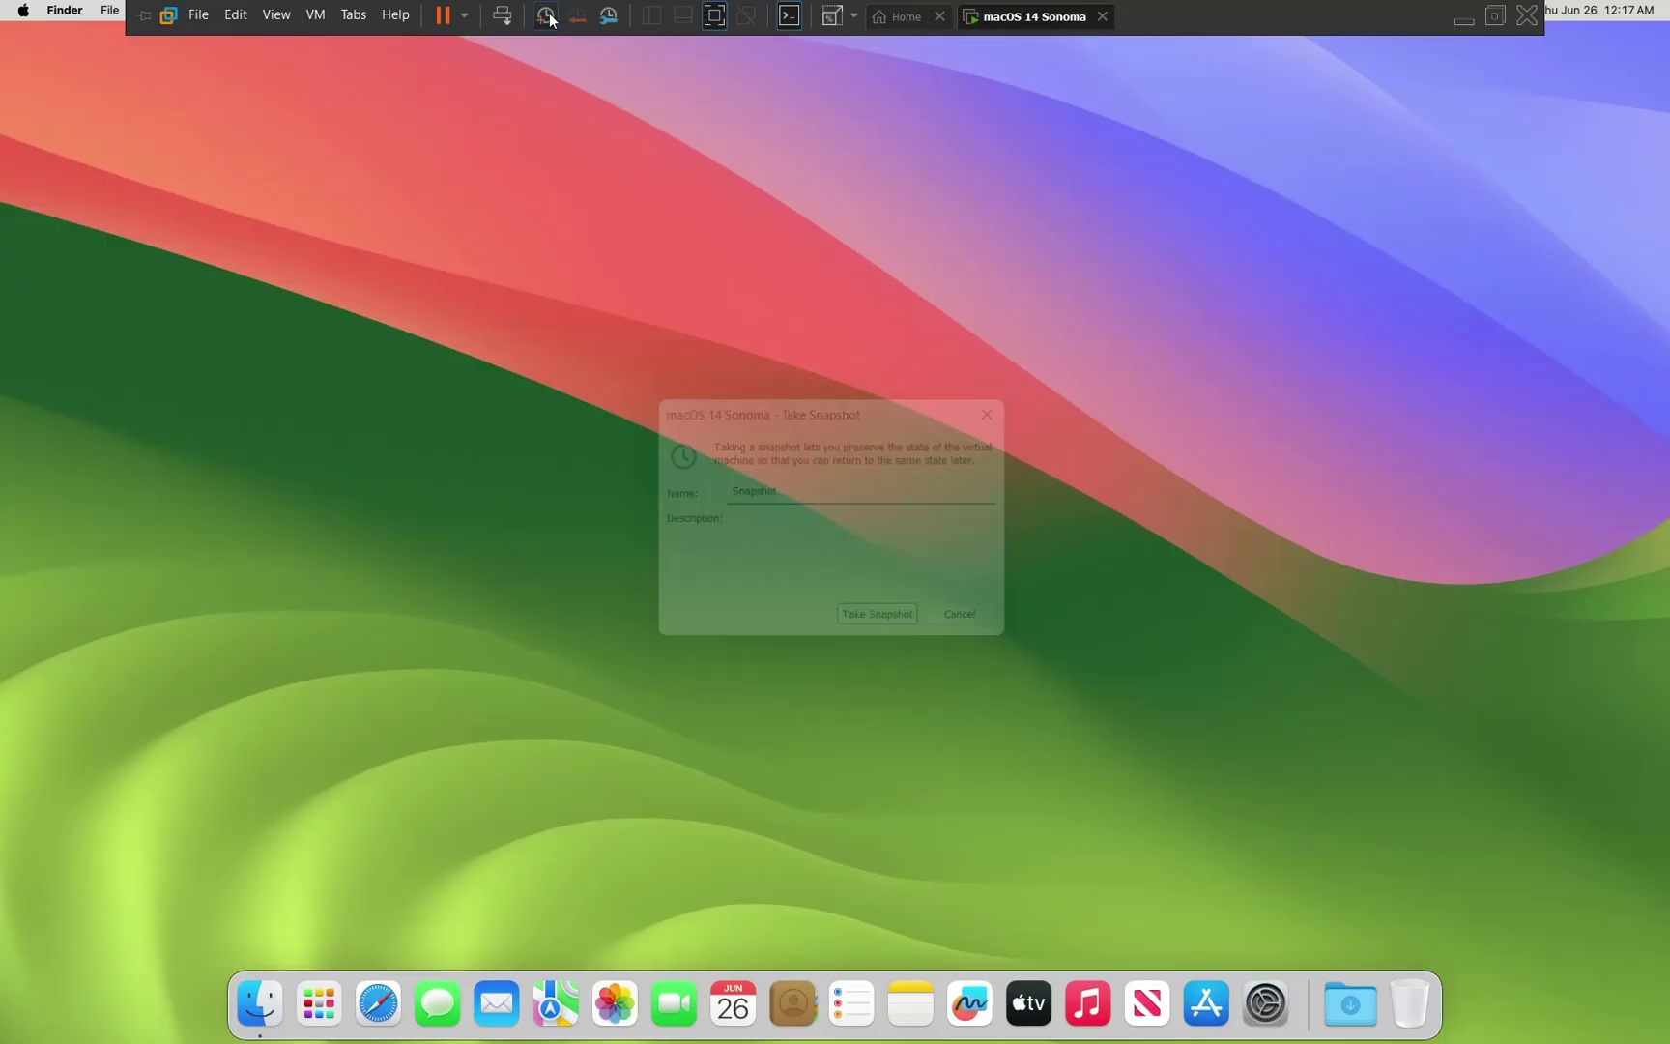
click(1495, 14)
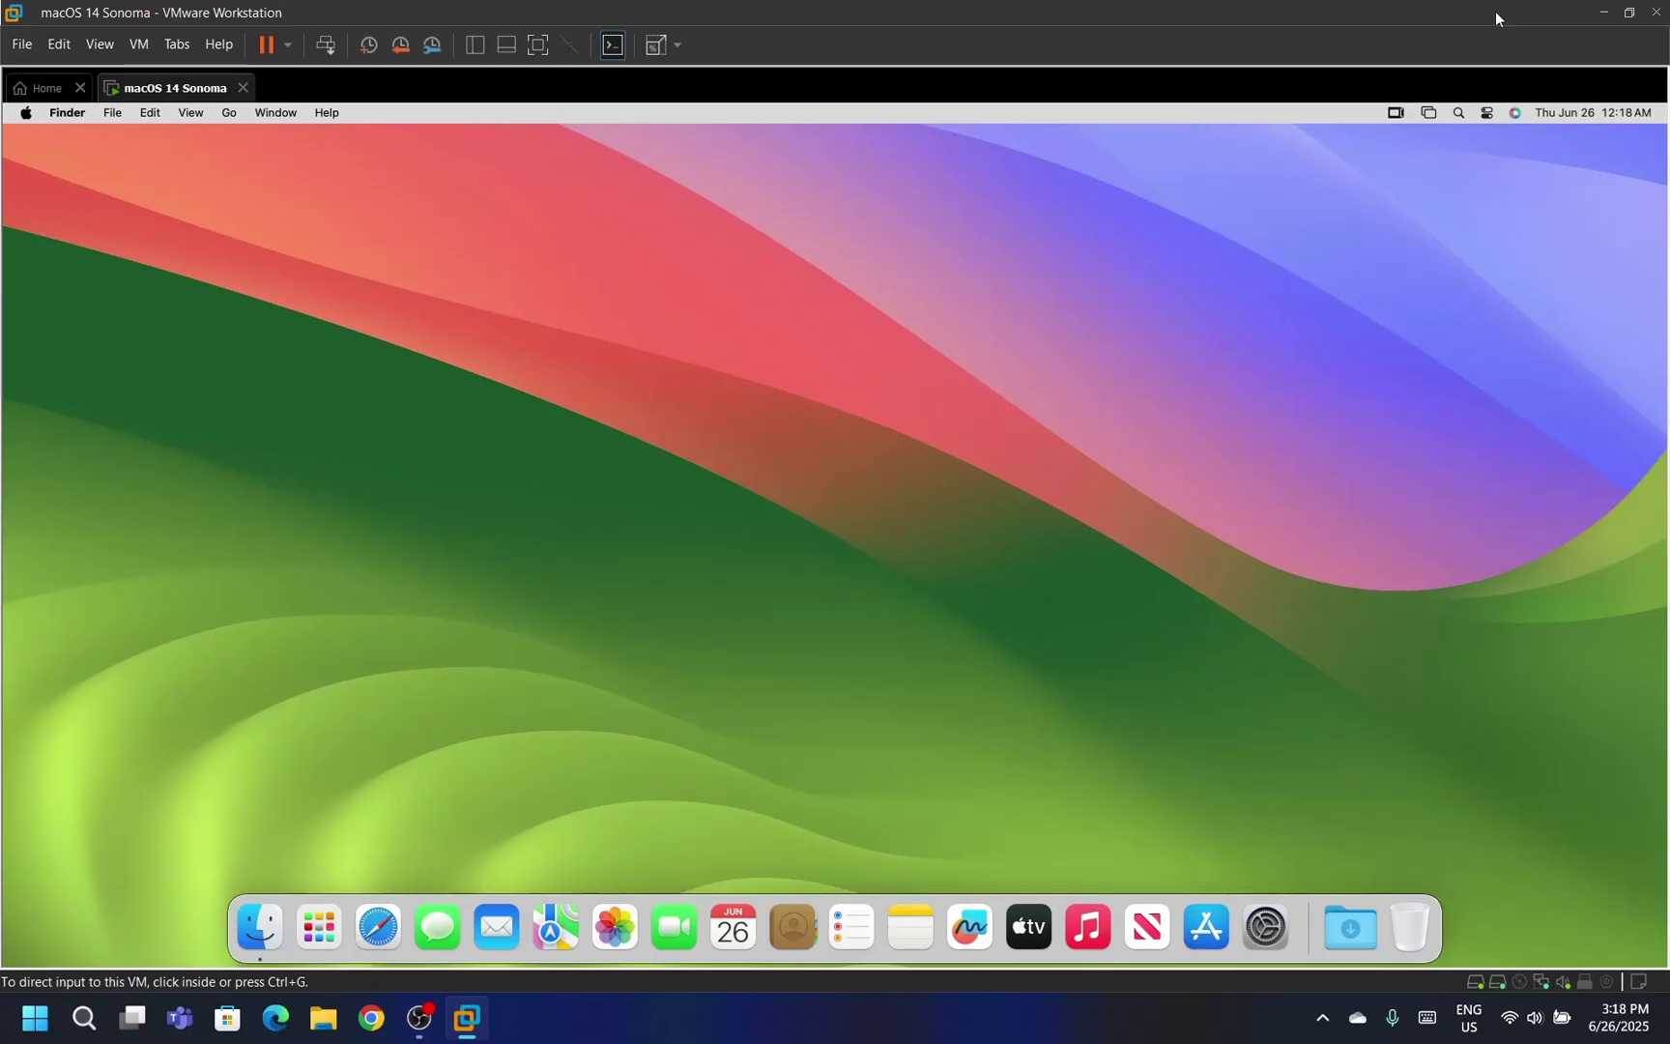
Step: Shut down the macOS Sonoma guest via Apple menu > Shut Down, then exit full screen
click(541, 51)
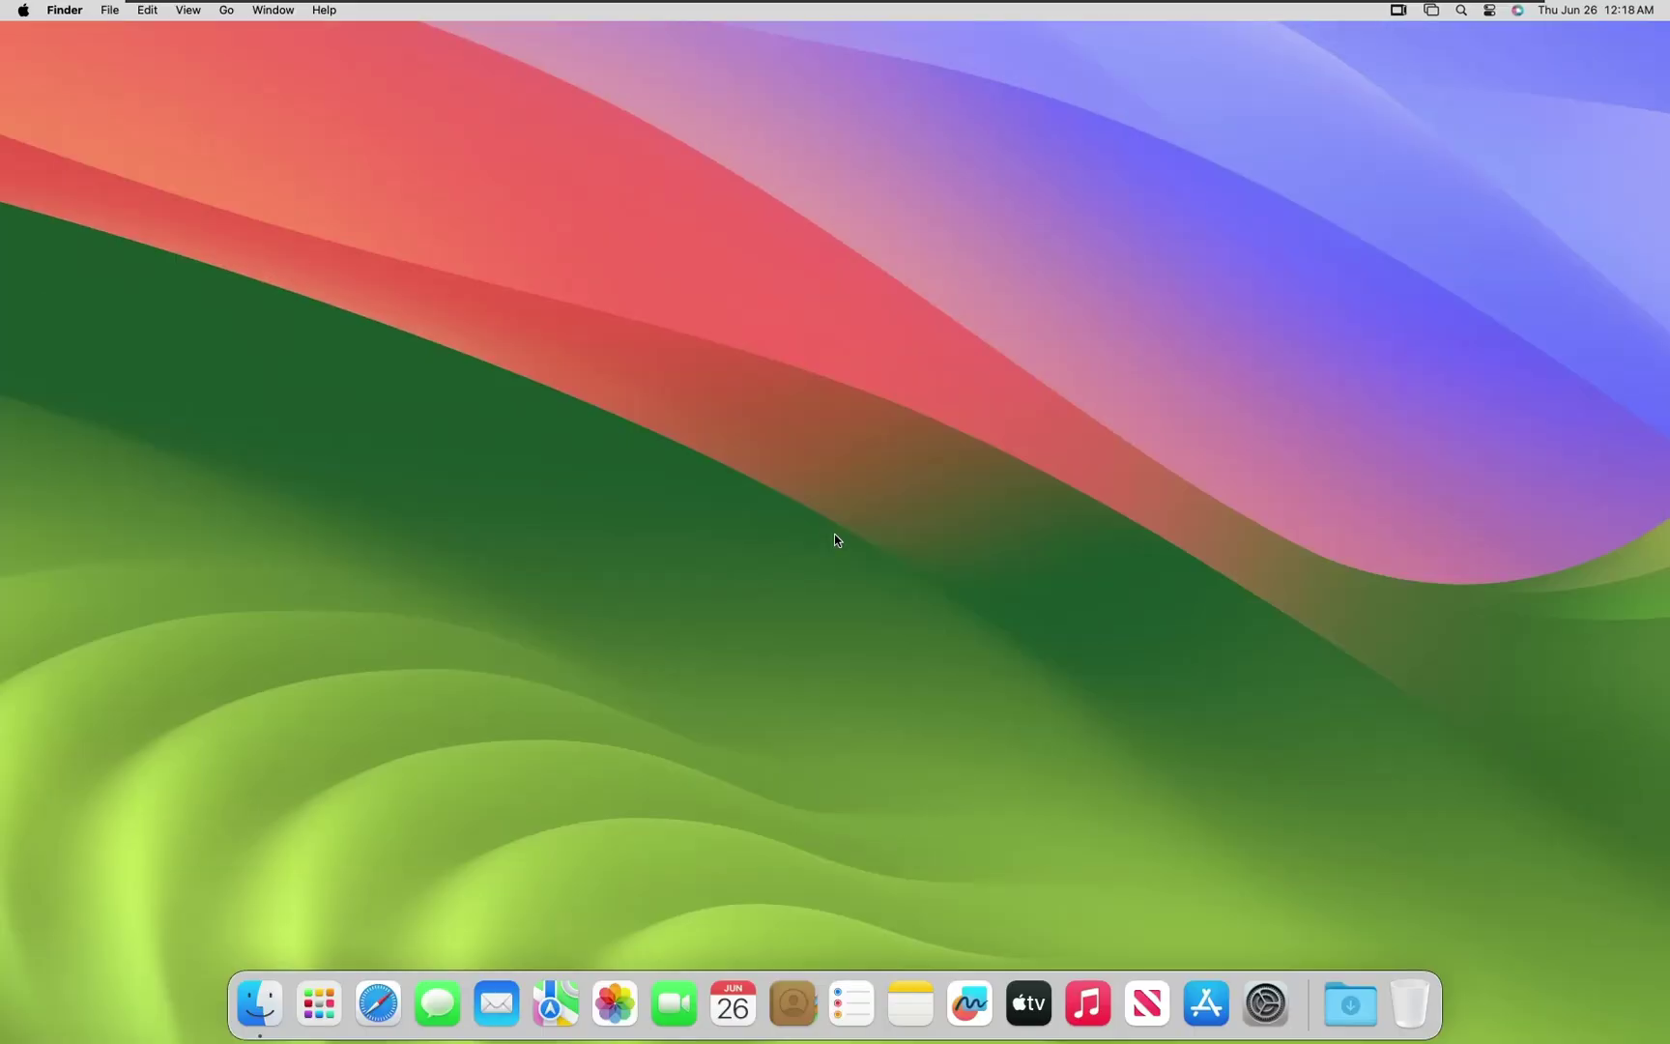
click(23, 12)
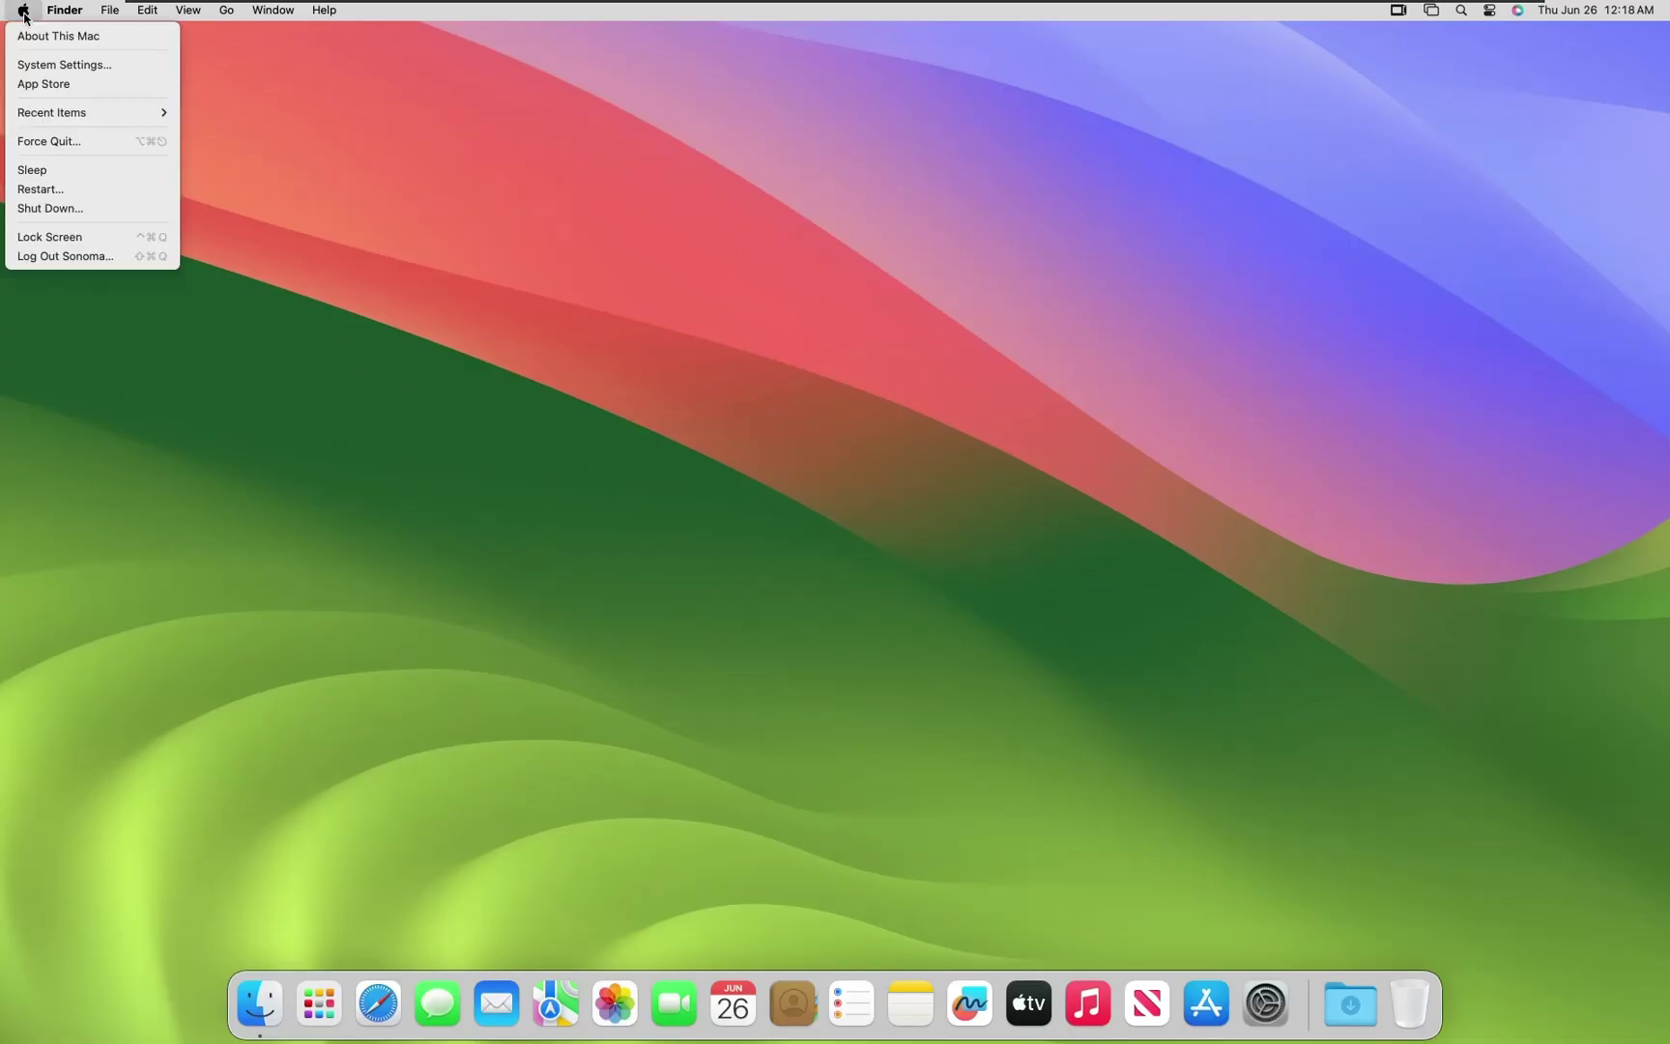
click(63, 209)
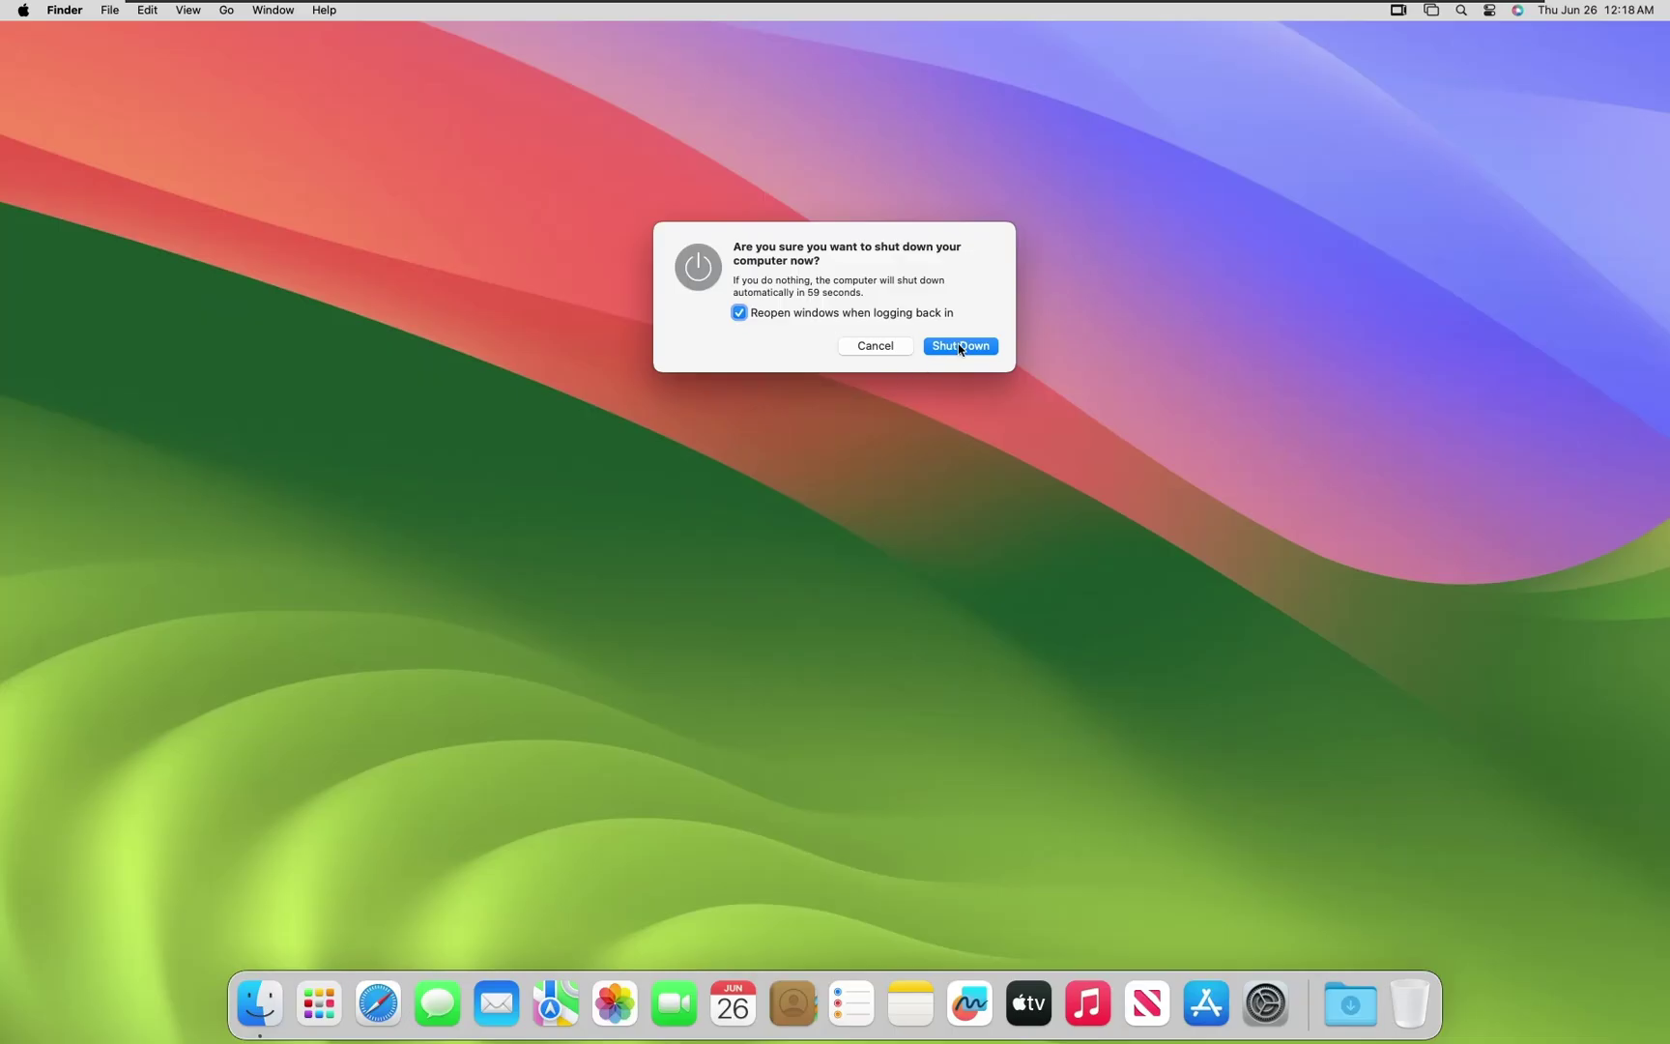
click(958, 346)
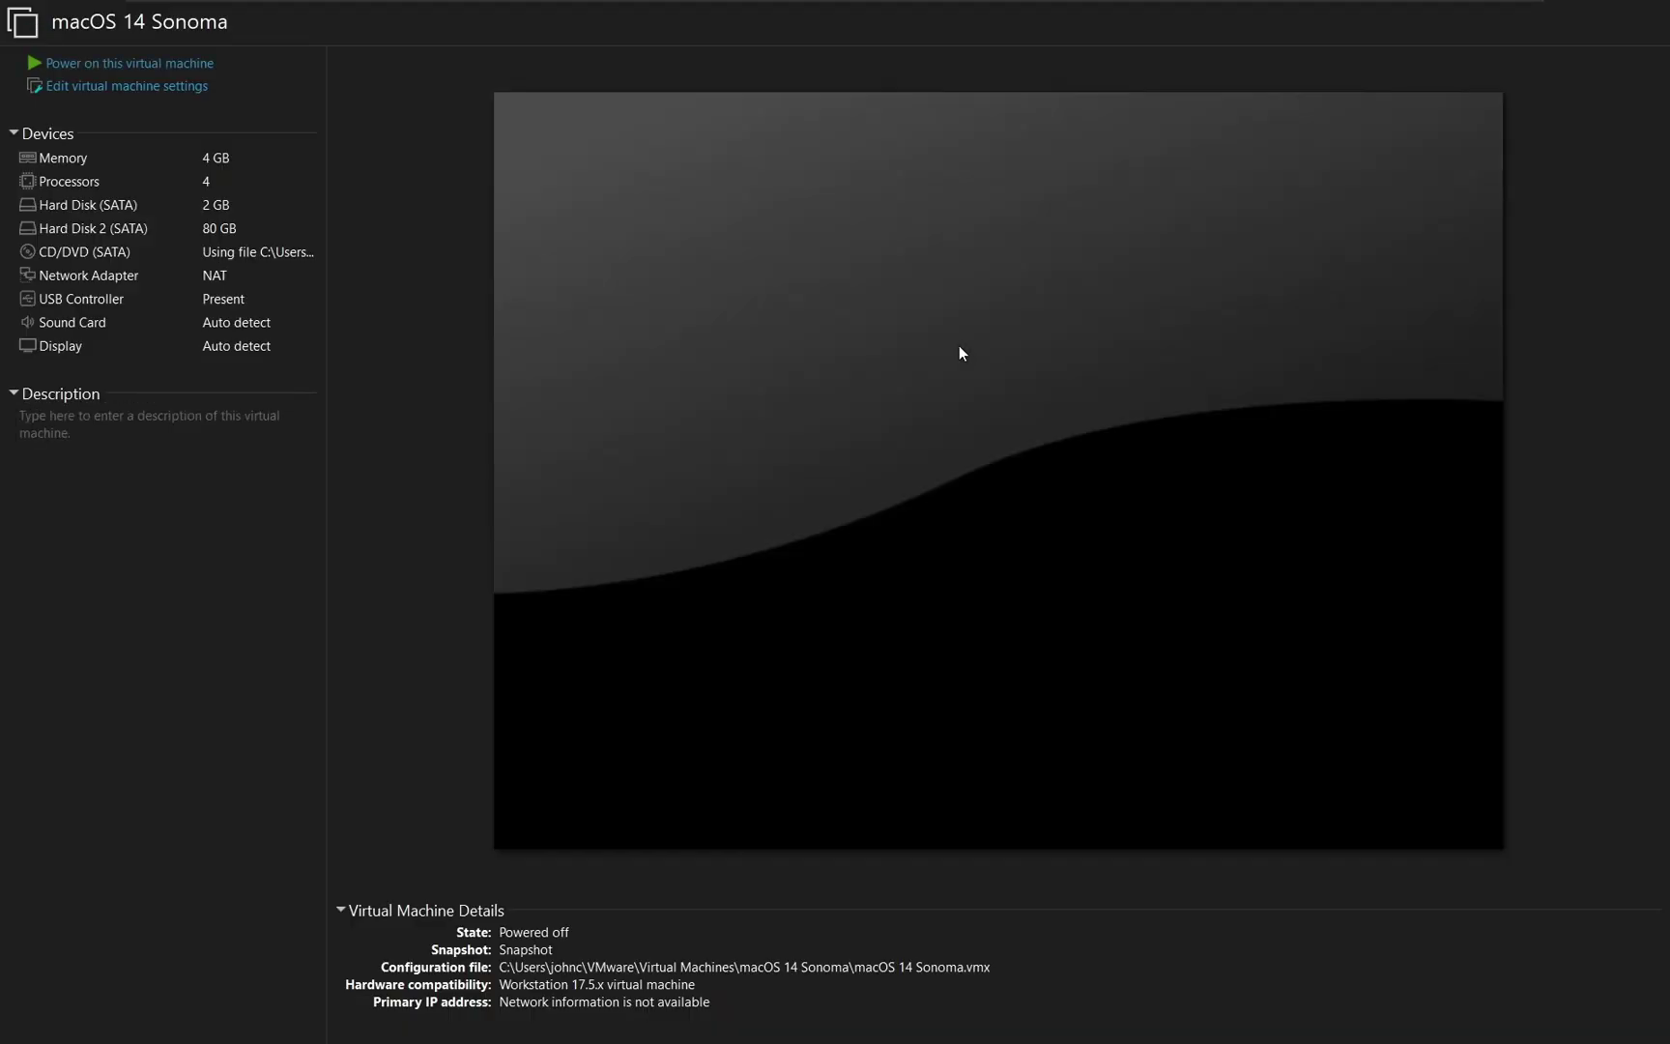
mouse_move(900, 6)
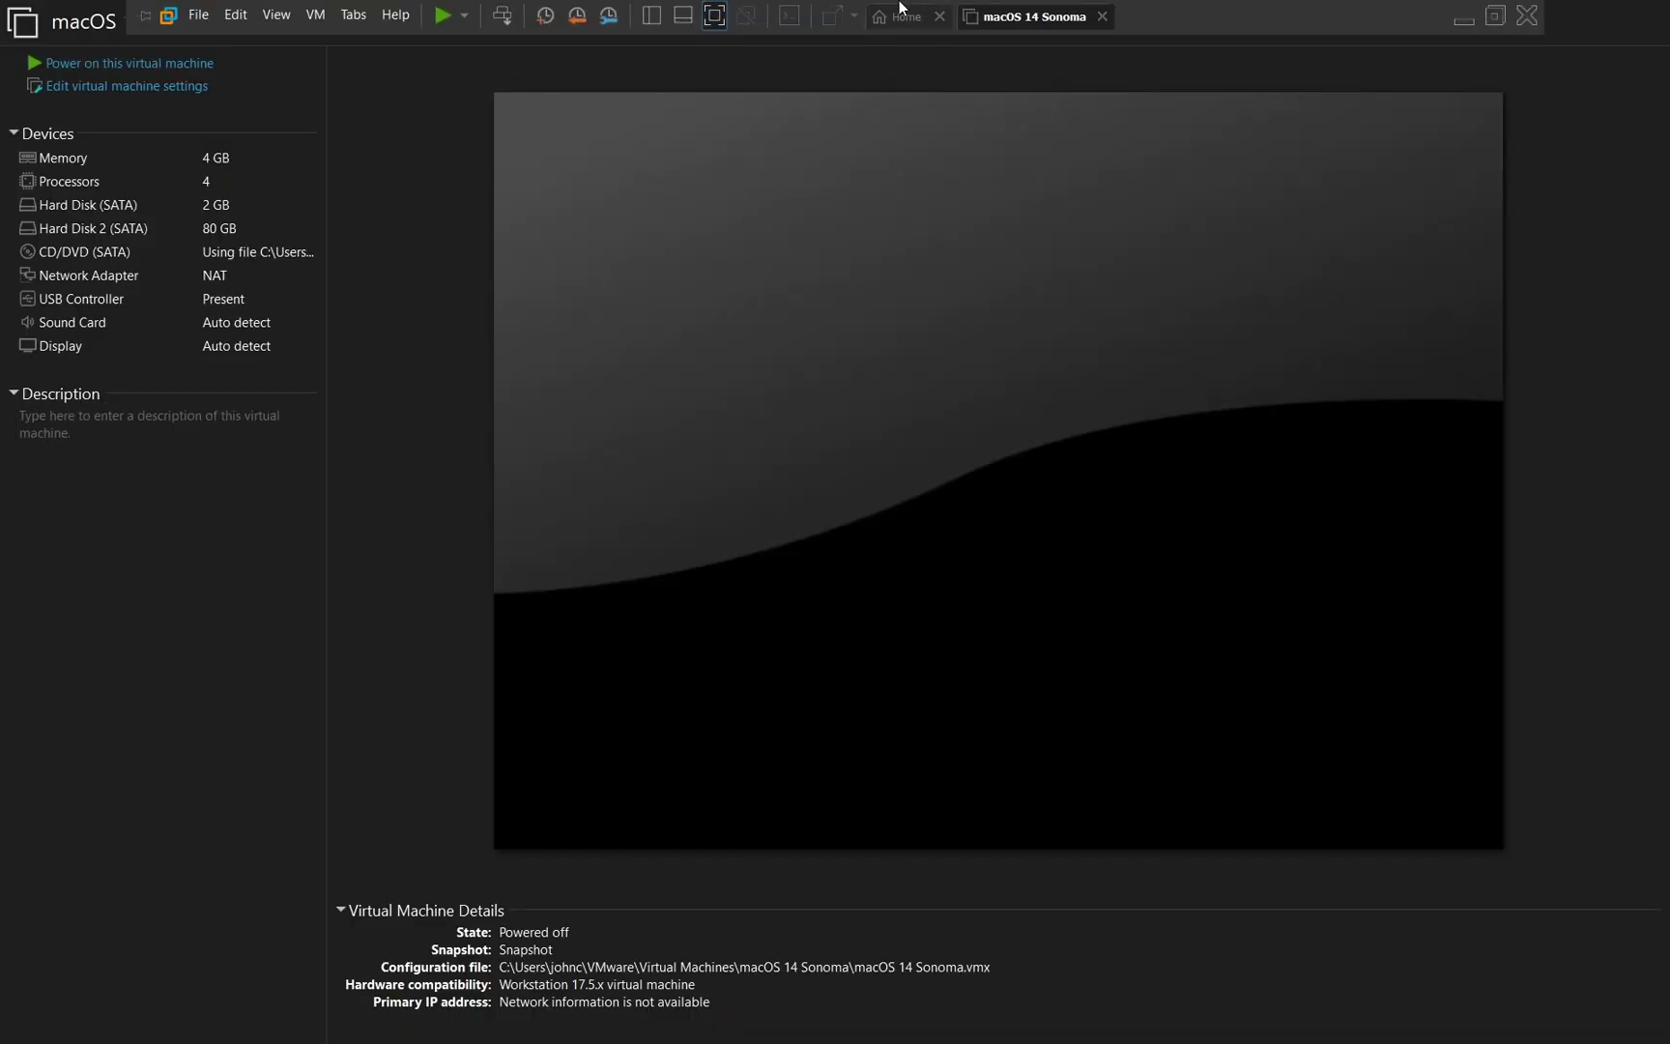
click(1509, 23)
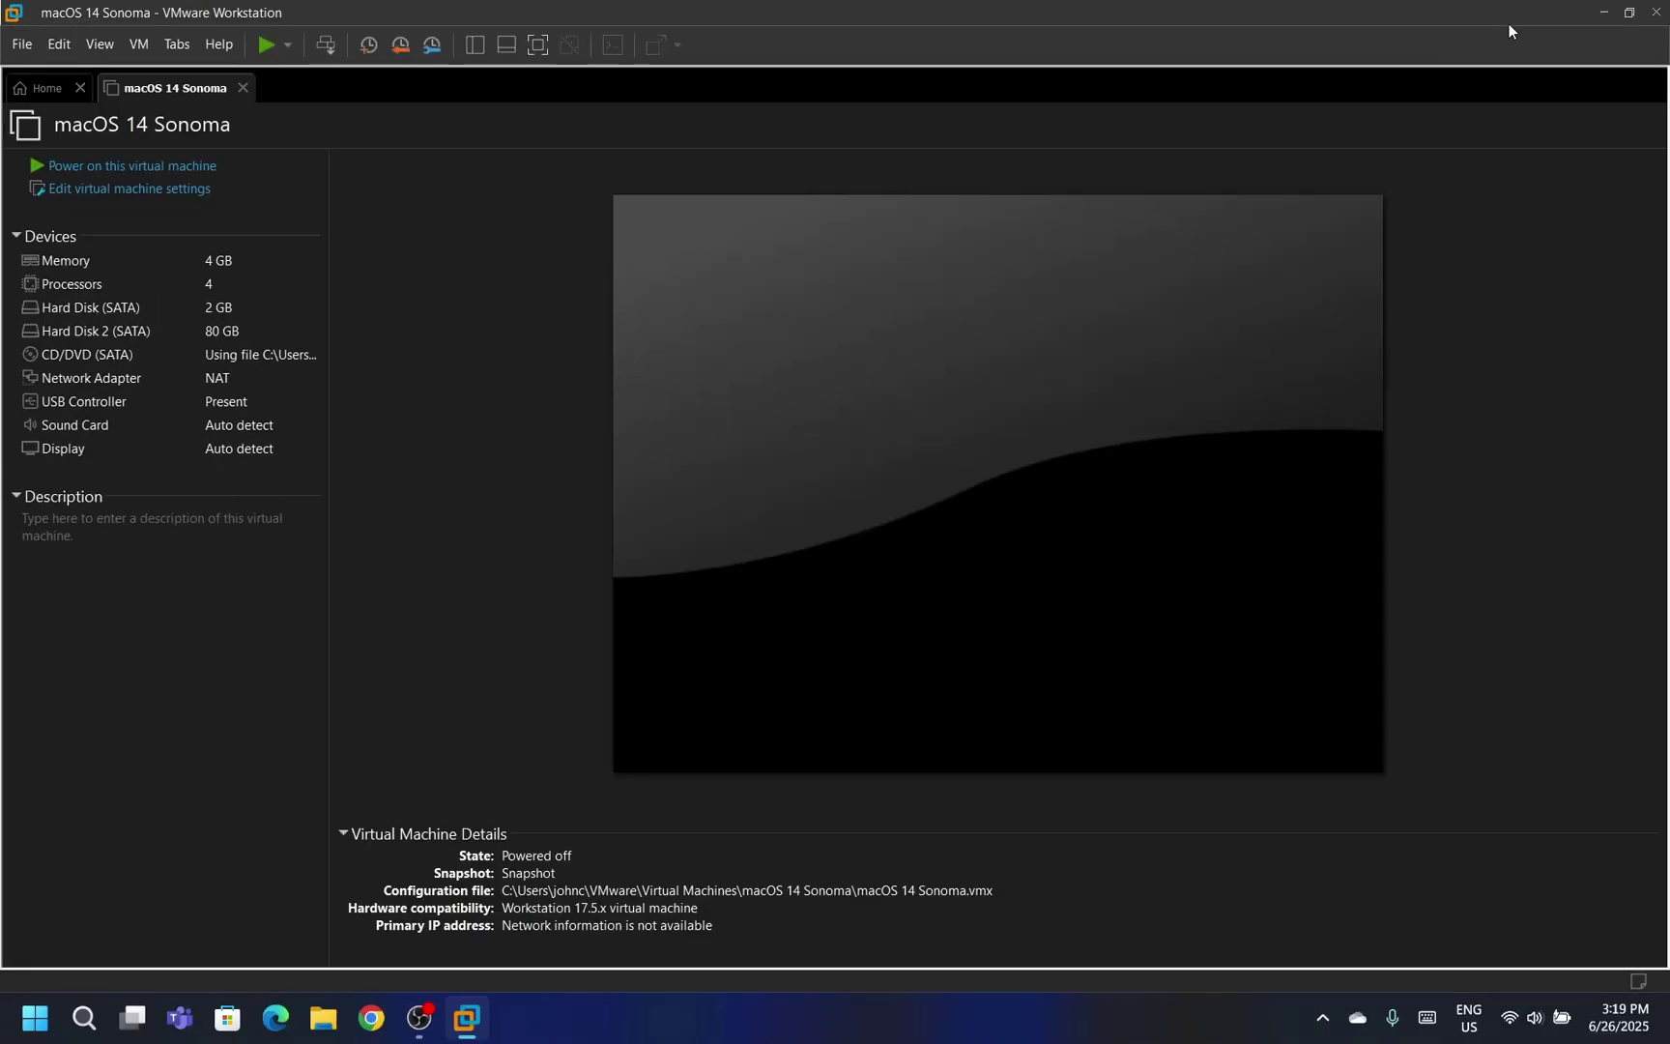